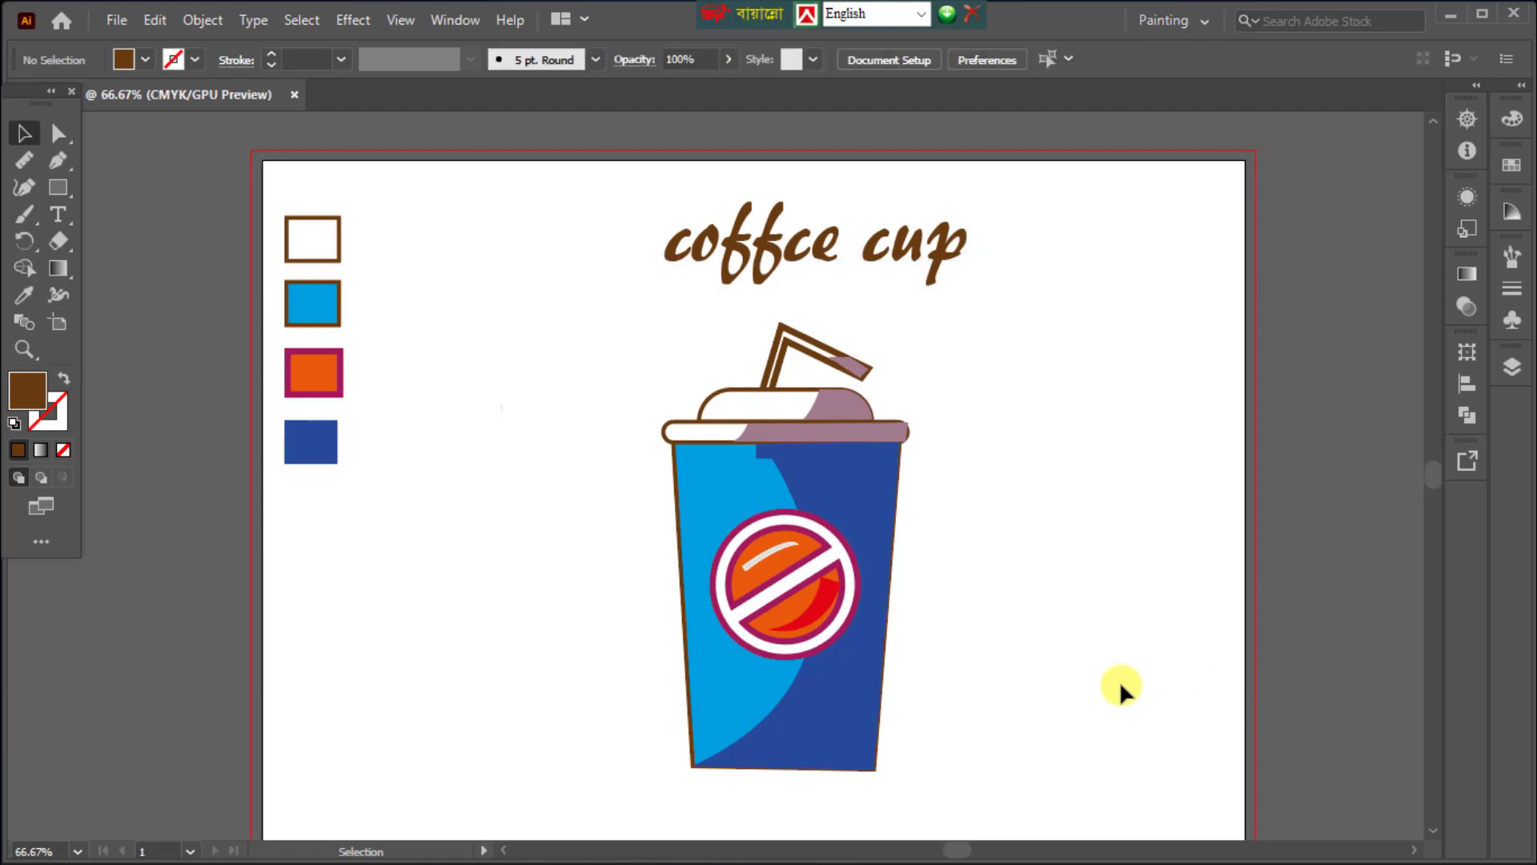
Scale down the finished reference cup and move it and its title to the artboard's right edge to clear the drawing area.
scroll(868, 635, "down", 1)
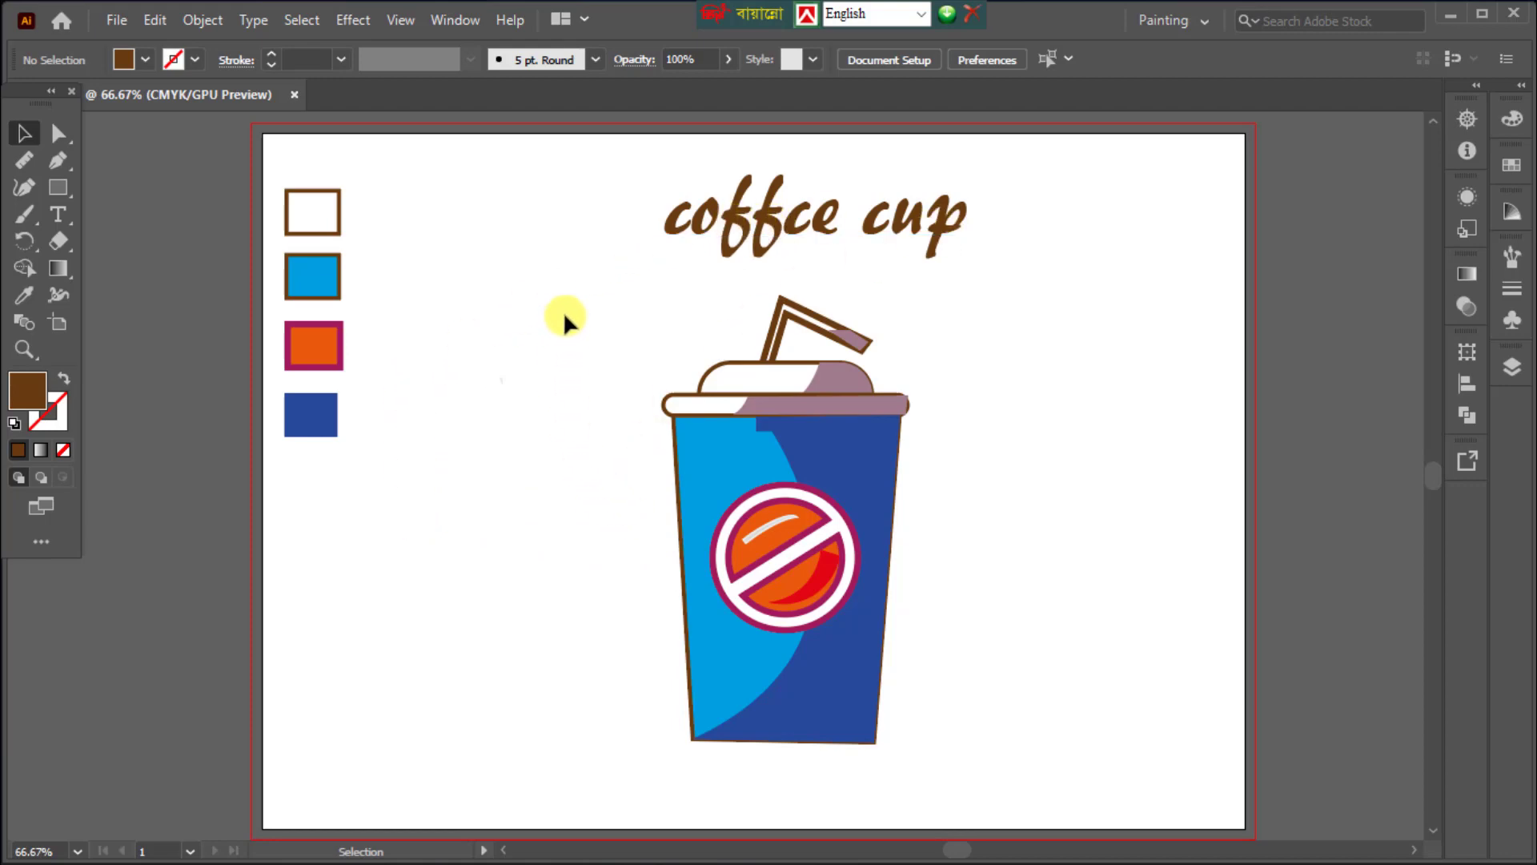
left_click_drag(569, 311, 827, 597)
left_click_drag(722, 488, 1156, 407)
left_click(1341, 525)
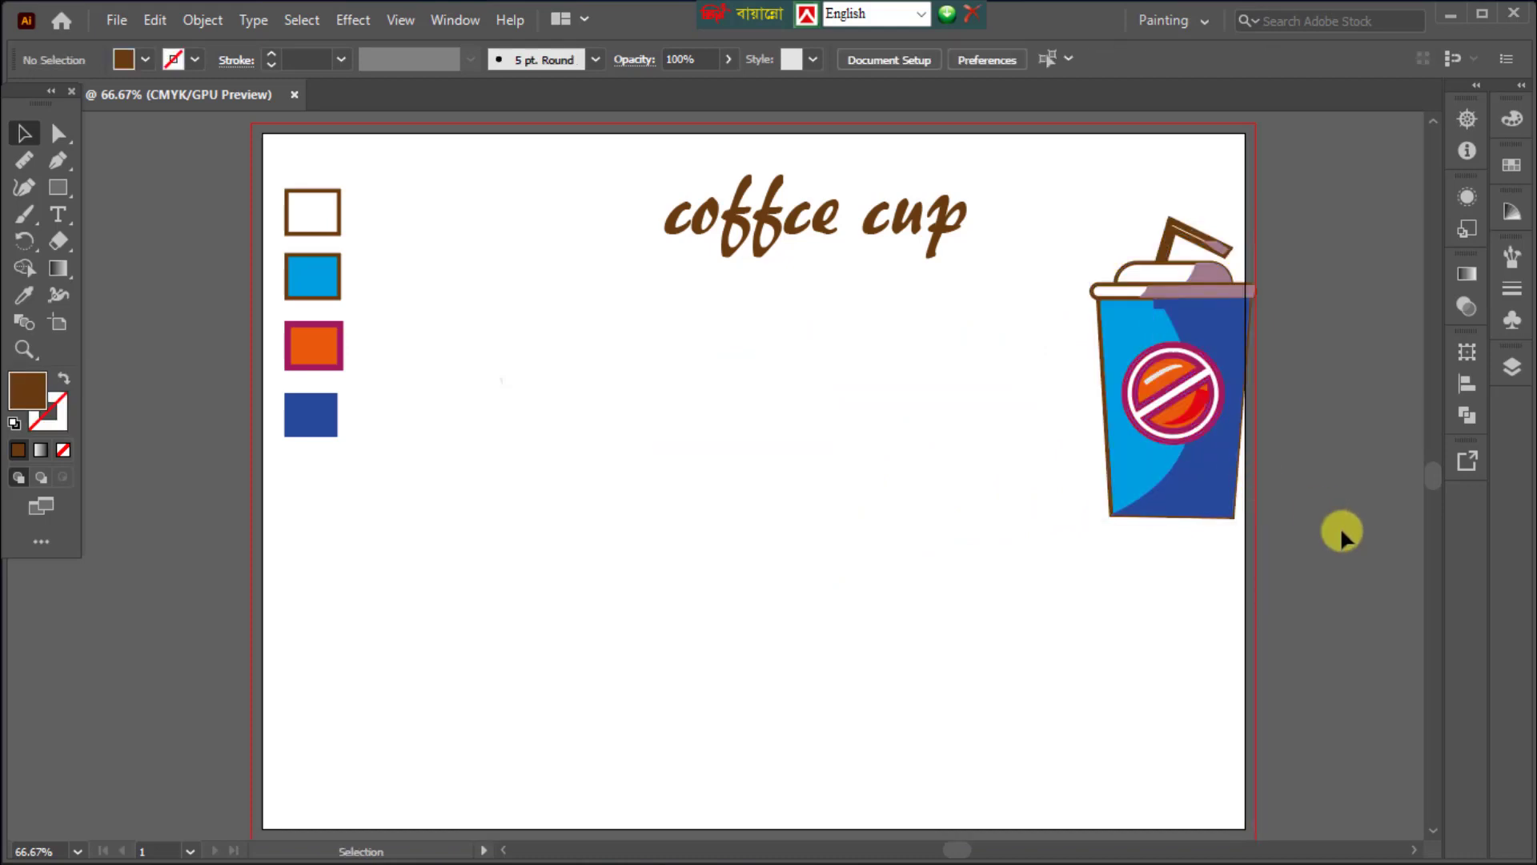
left_click_drag(772, 217, 1138, 181)
left_click(1245, 560)
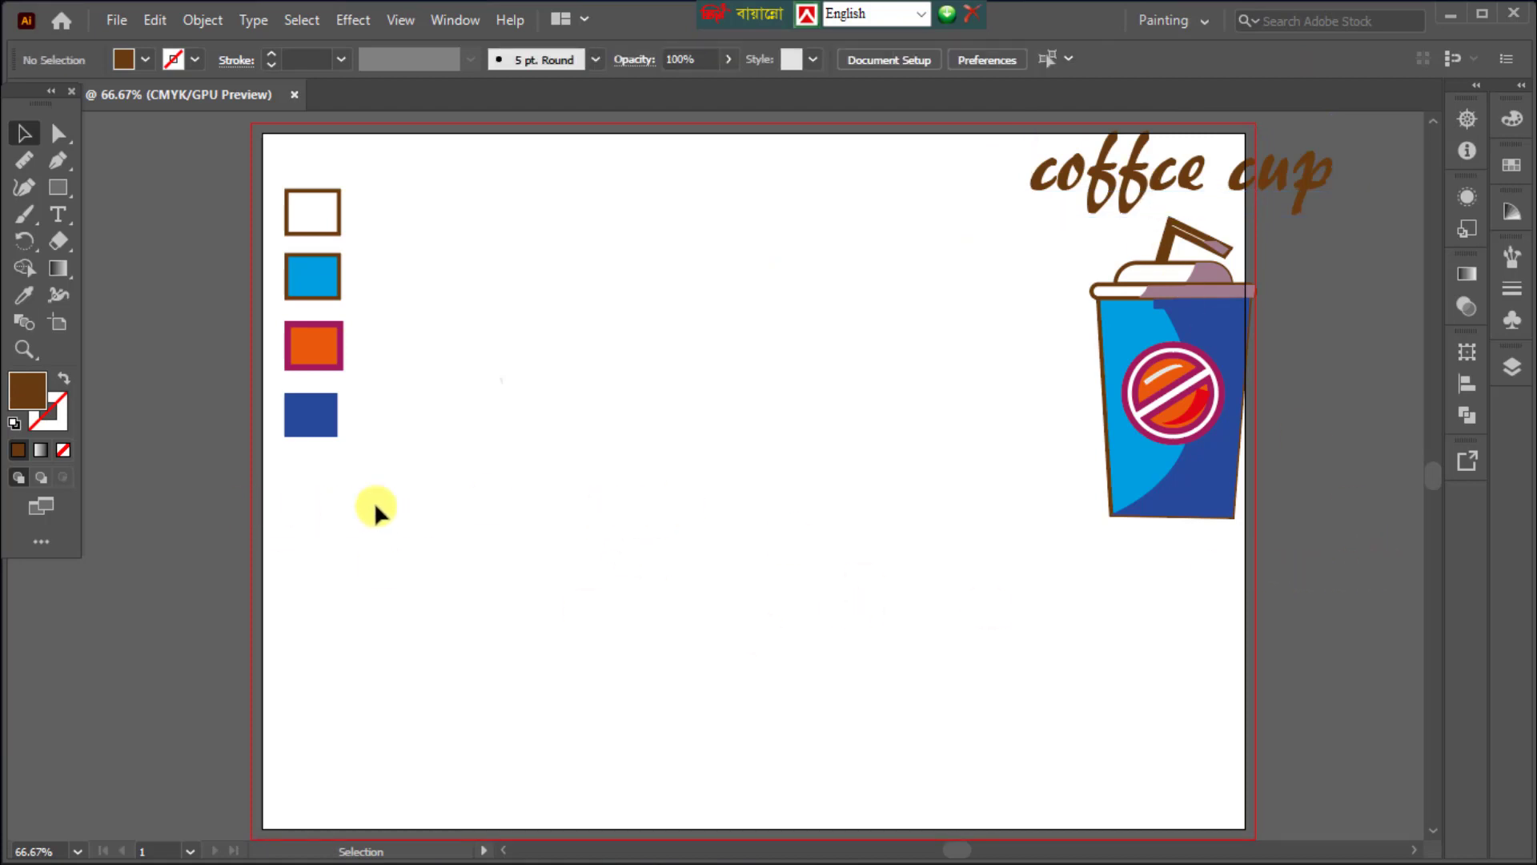
Draw a tall upright rectangle in the middle of the artboard as the base for the cup body.
left_click(55, 189)
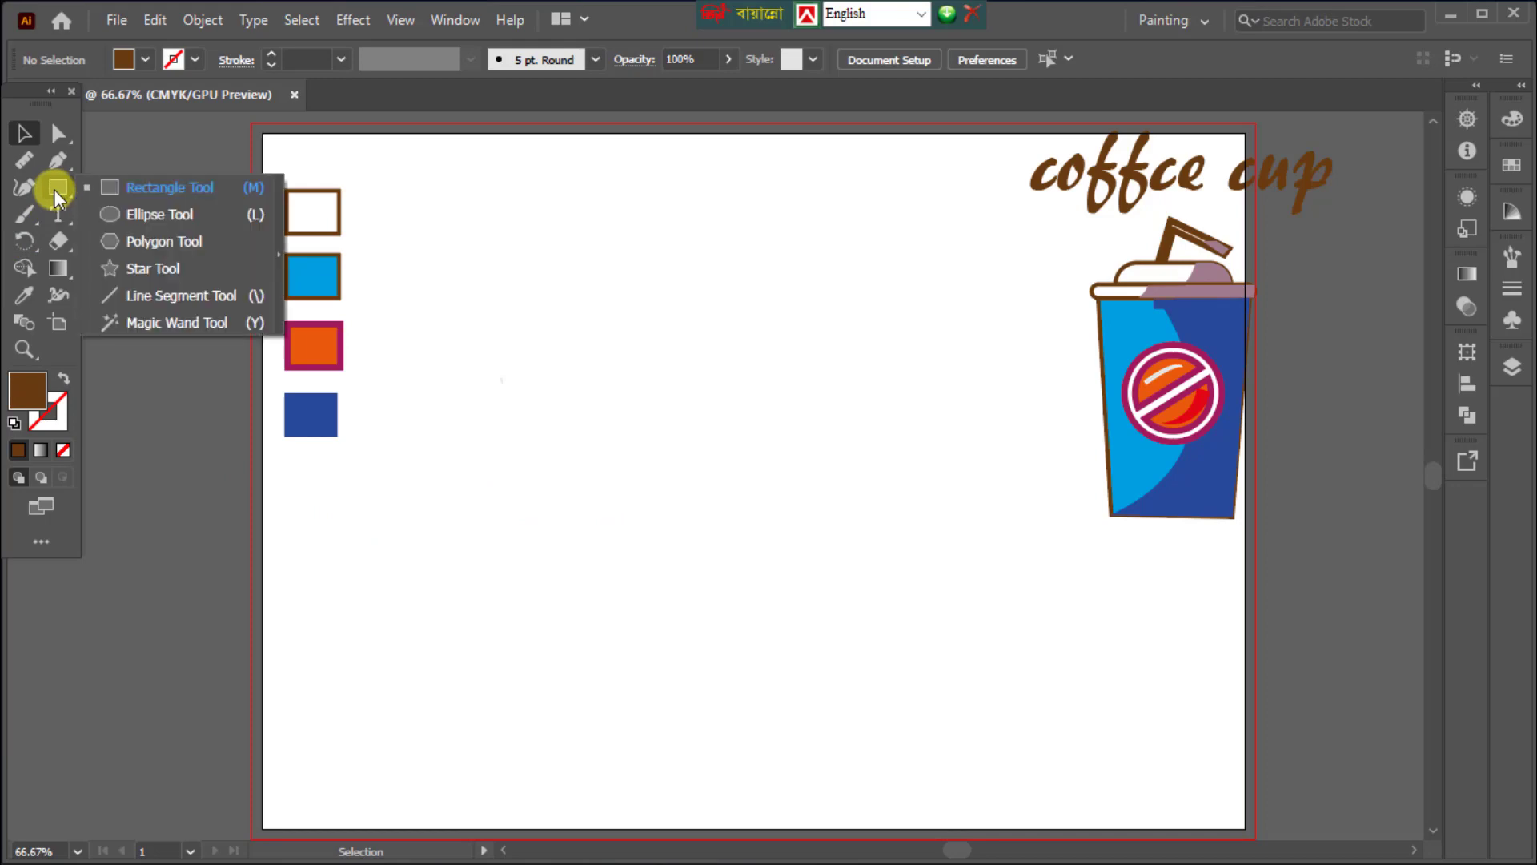
left_click(153, 186)
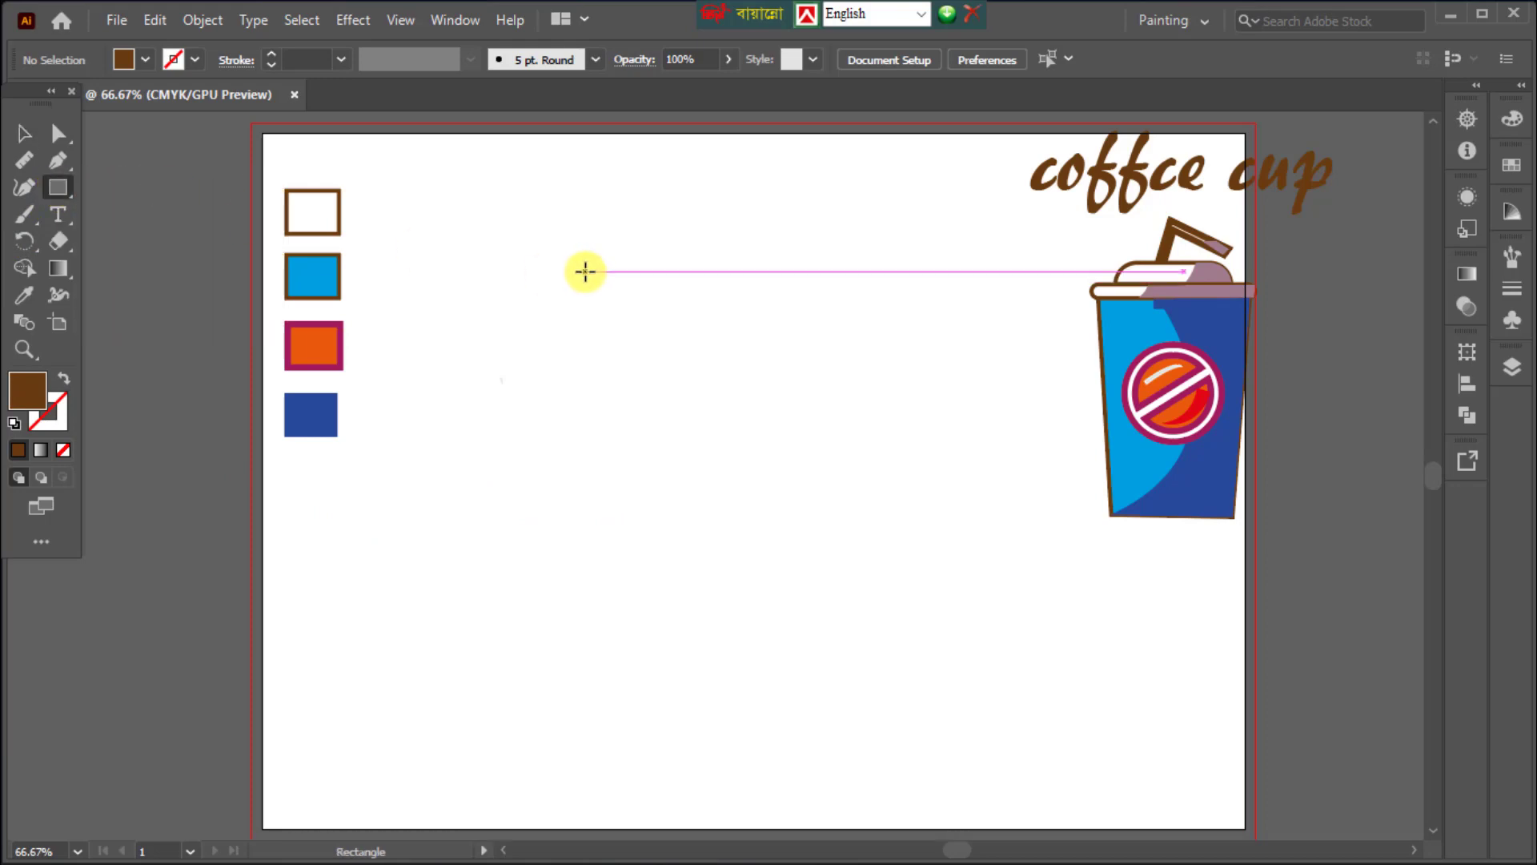
left_click_drag(586, 272, 821, 639)
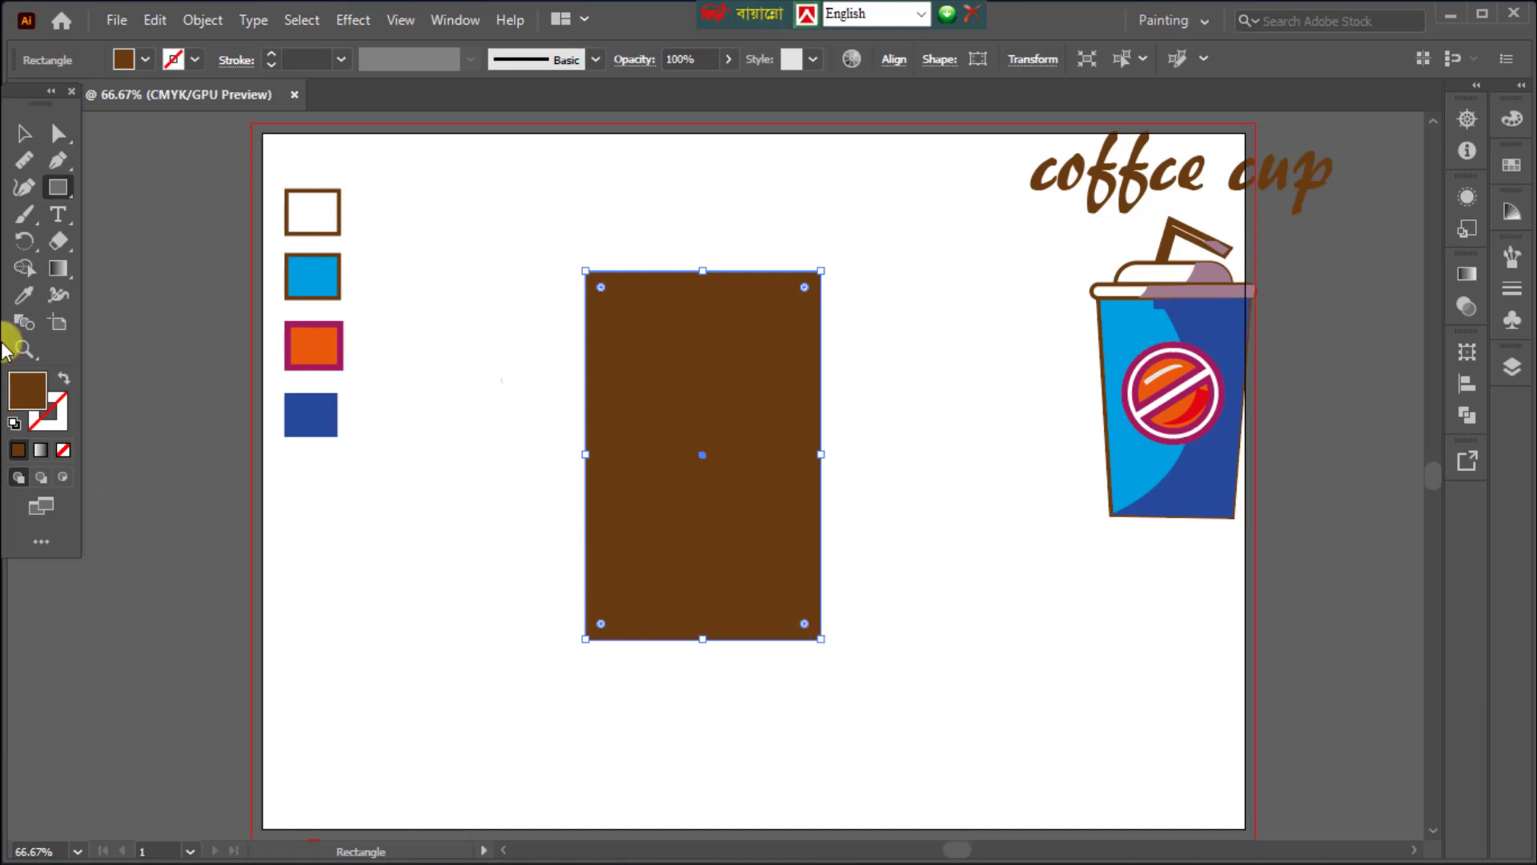
Copy the reference cup's light blue fill and brown outline onto the rectangle with the Eyedropper, and nudge it slightly right.
left_click(24, 295)
left_click(1120, 336)
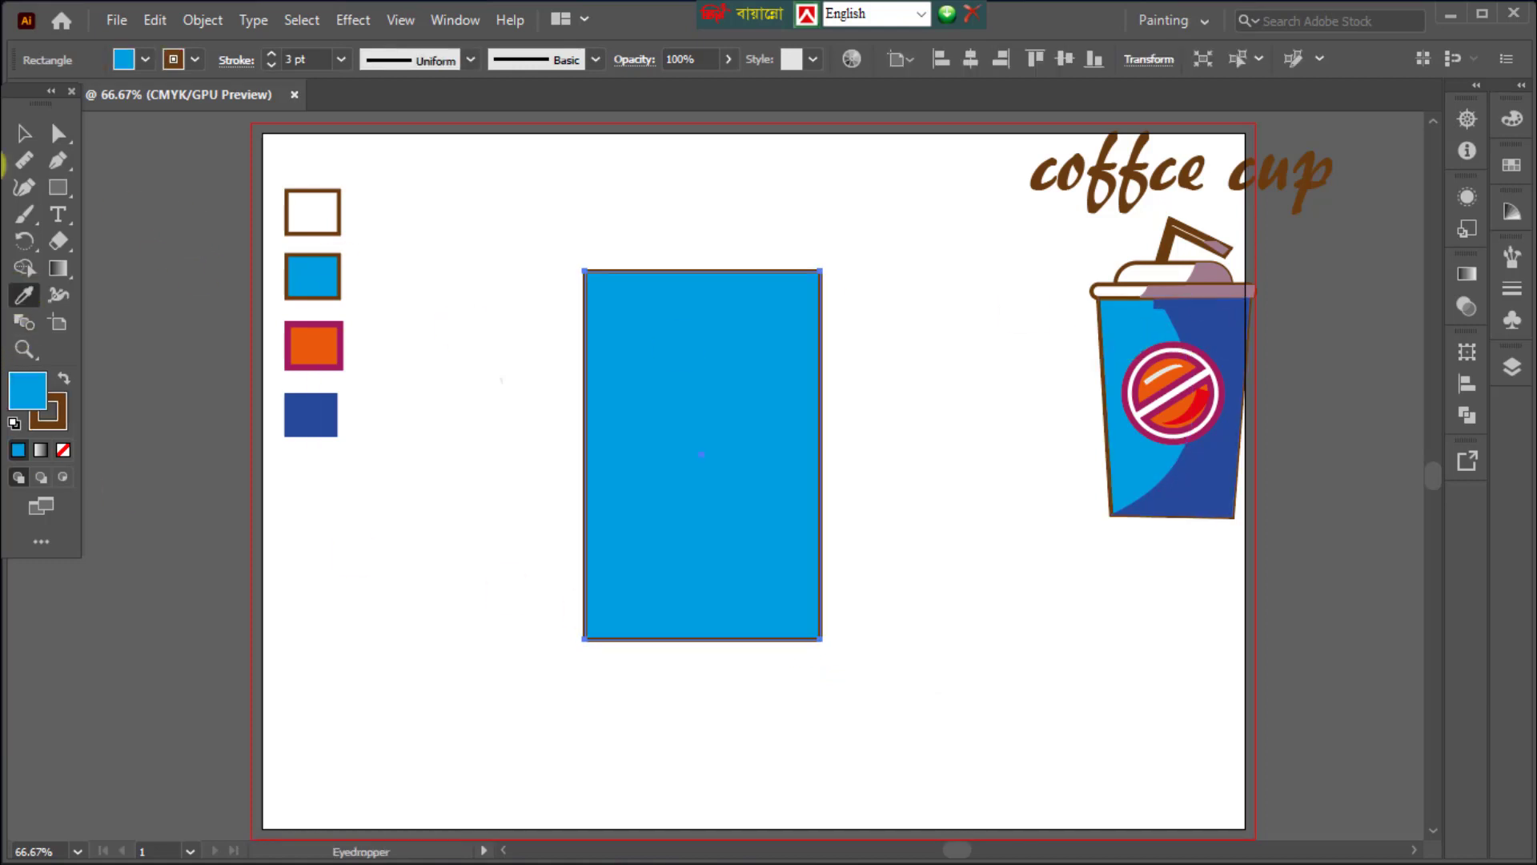
left_click(24, 133)
left_click(910, 494)
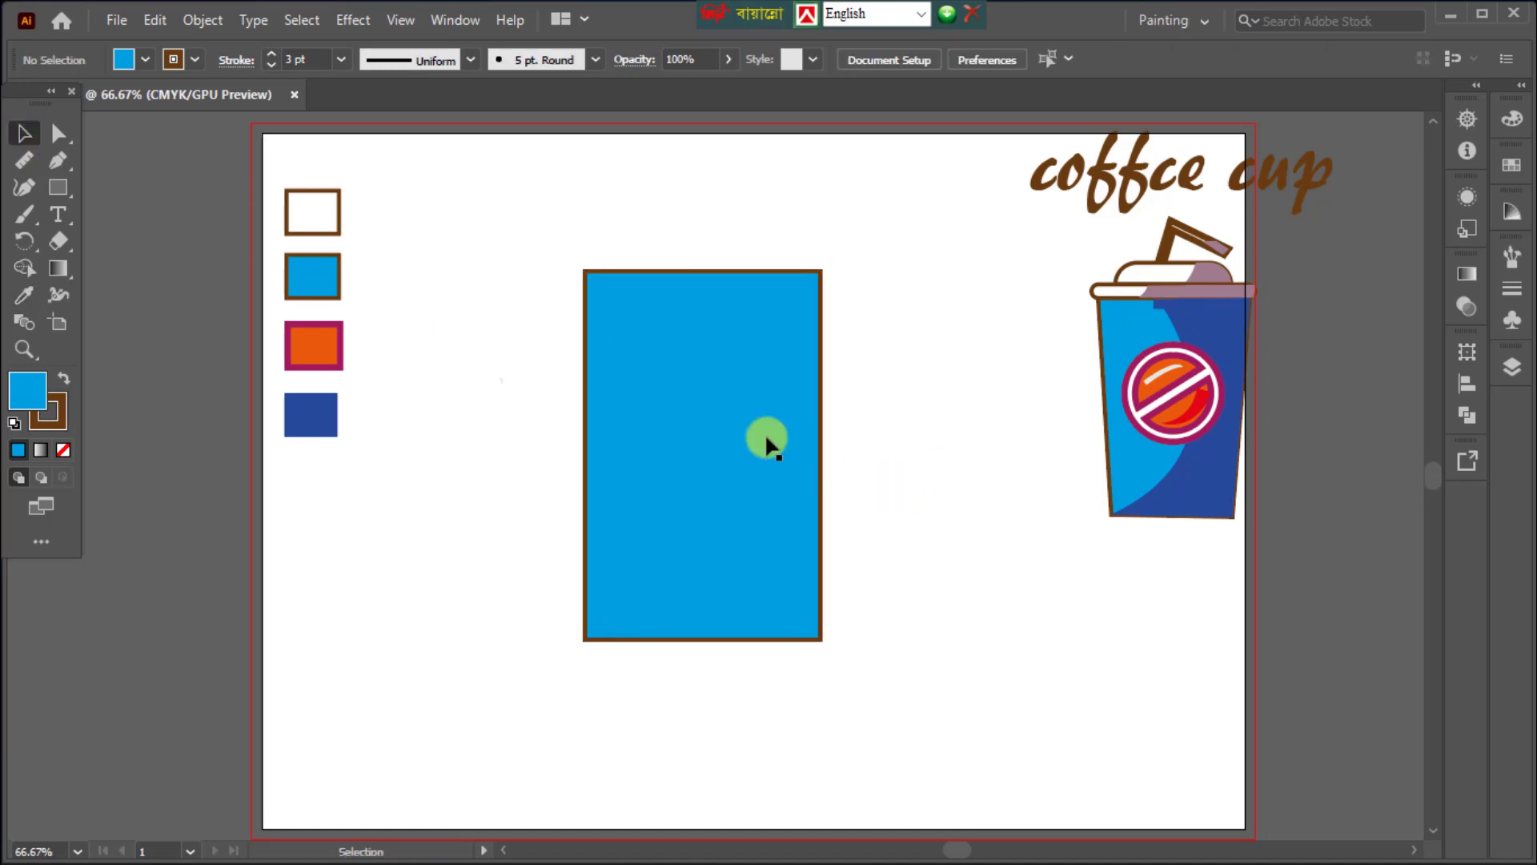
left_click_drag(742, 409, 768, 414)
left_click(925, 493)
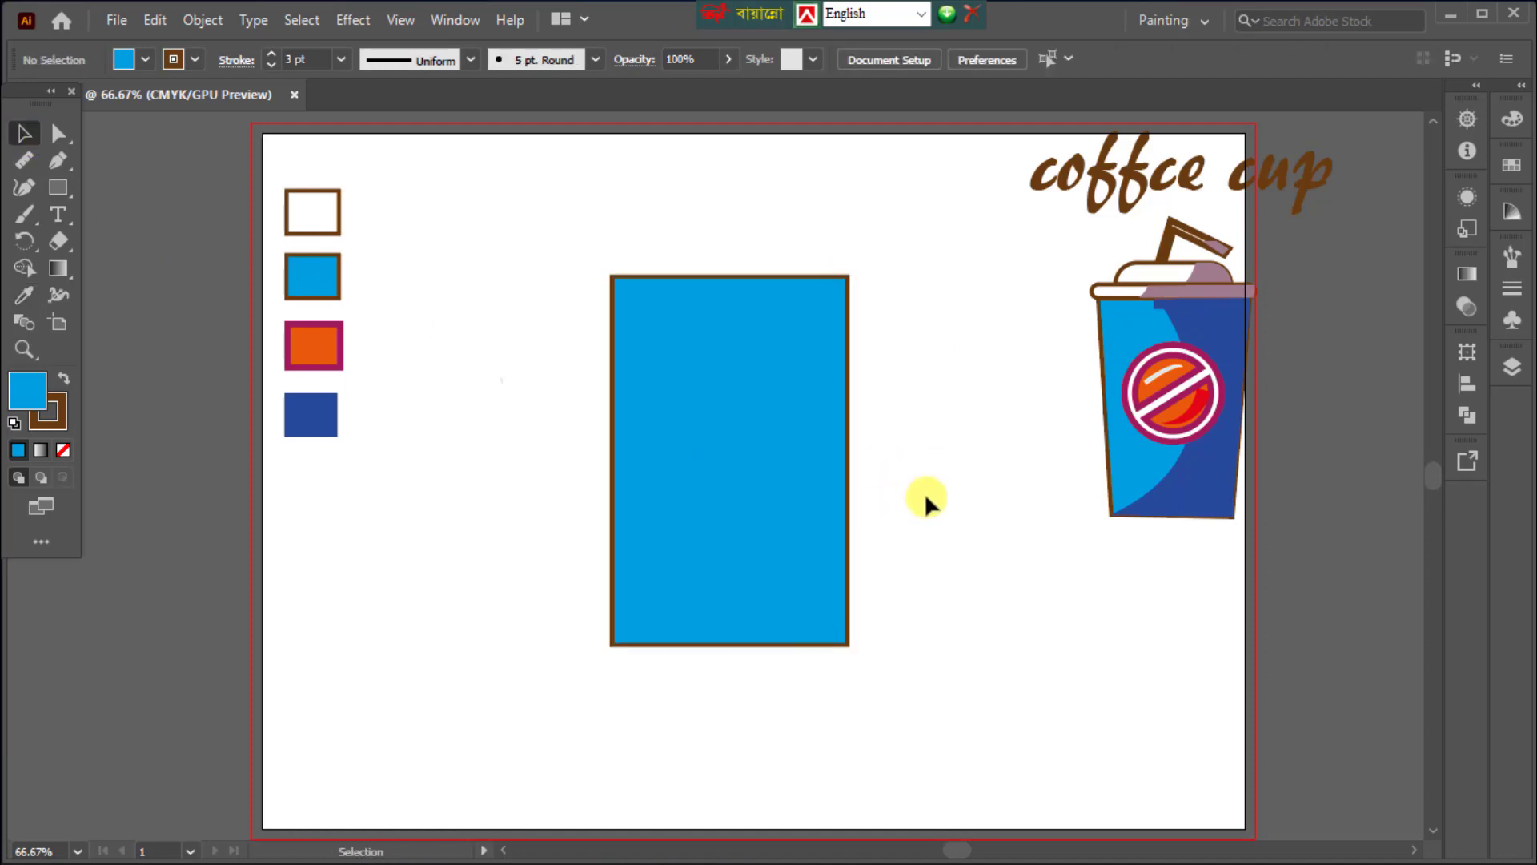
Taper the rectangle into a cup body by moving both bottom corners inward, and shift the whole shape slightly down.
left_click(57, 133)
left_click_drag(922, 612, 827, 645)
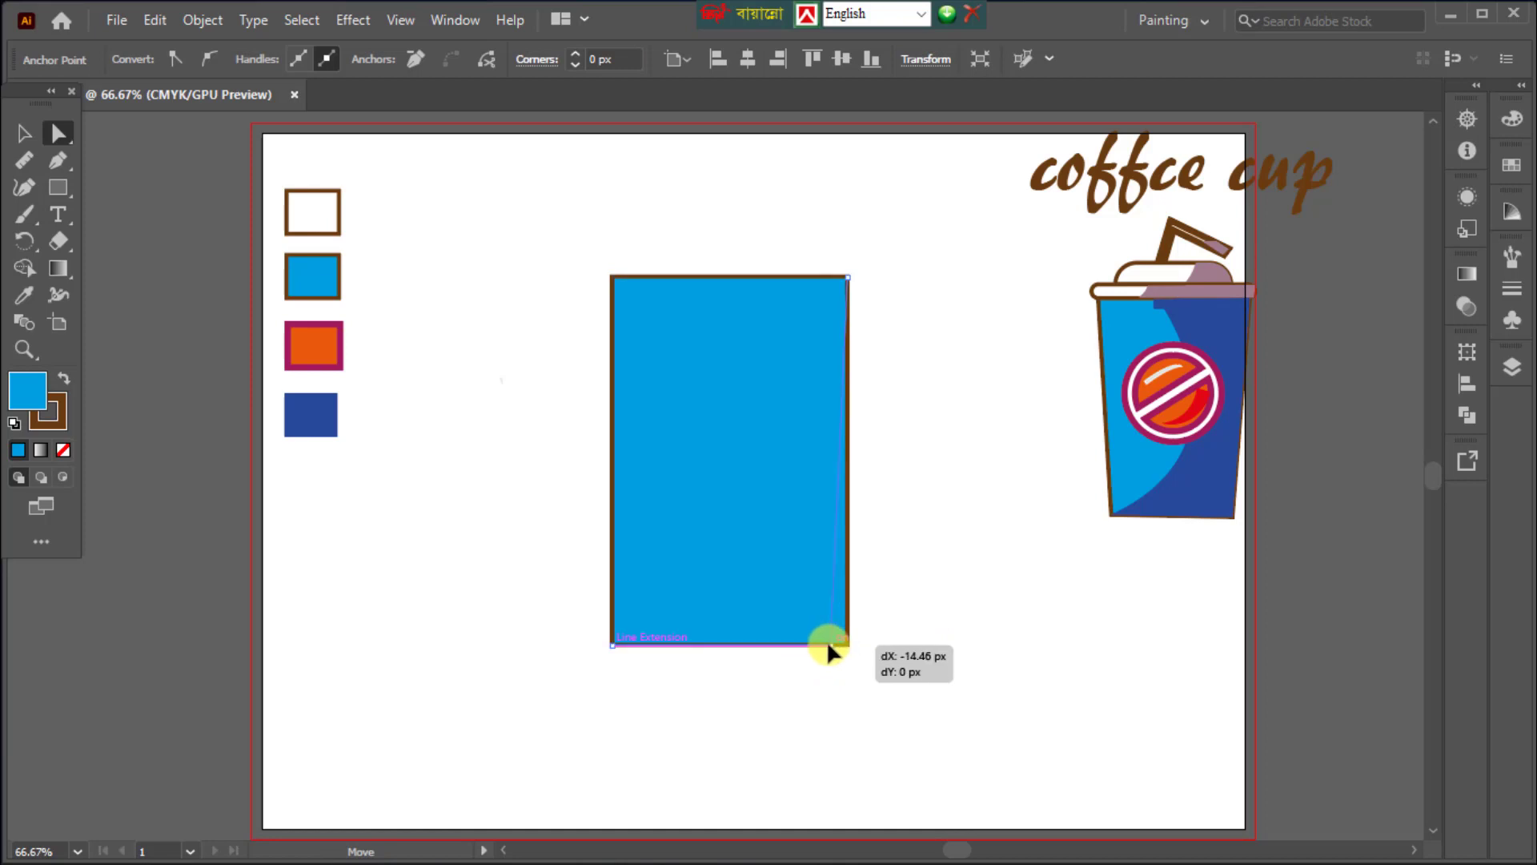
left_click_drag(827, 644, 827, 645)
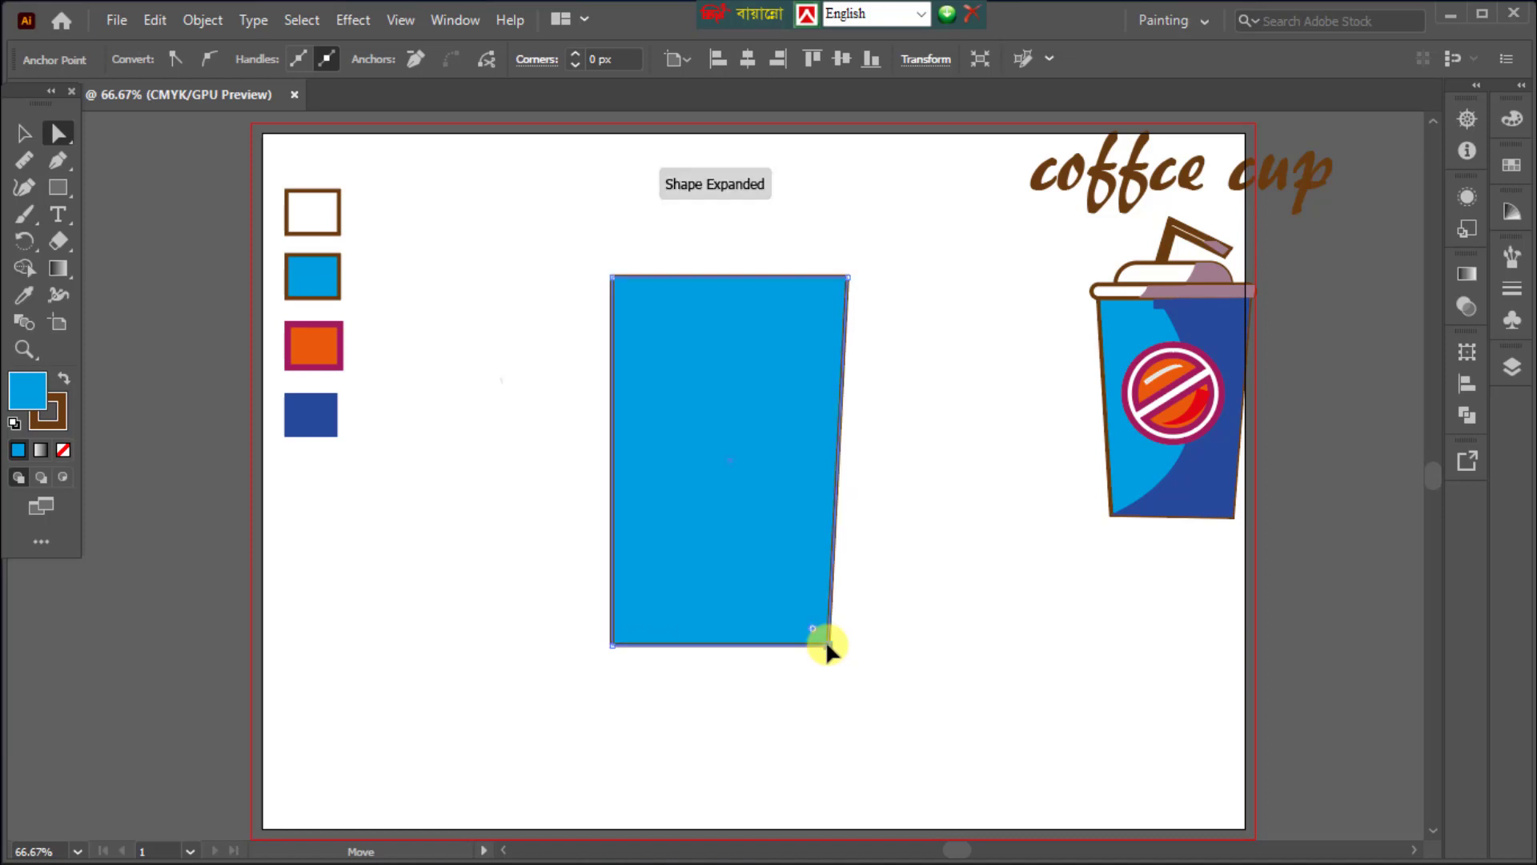
left_click(788, 708)
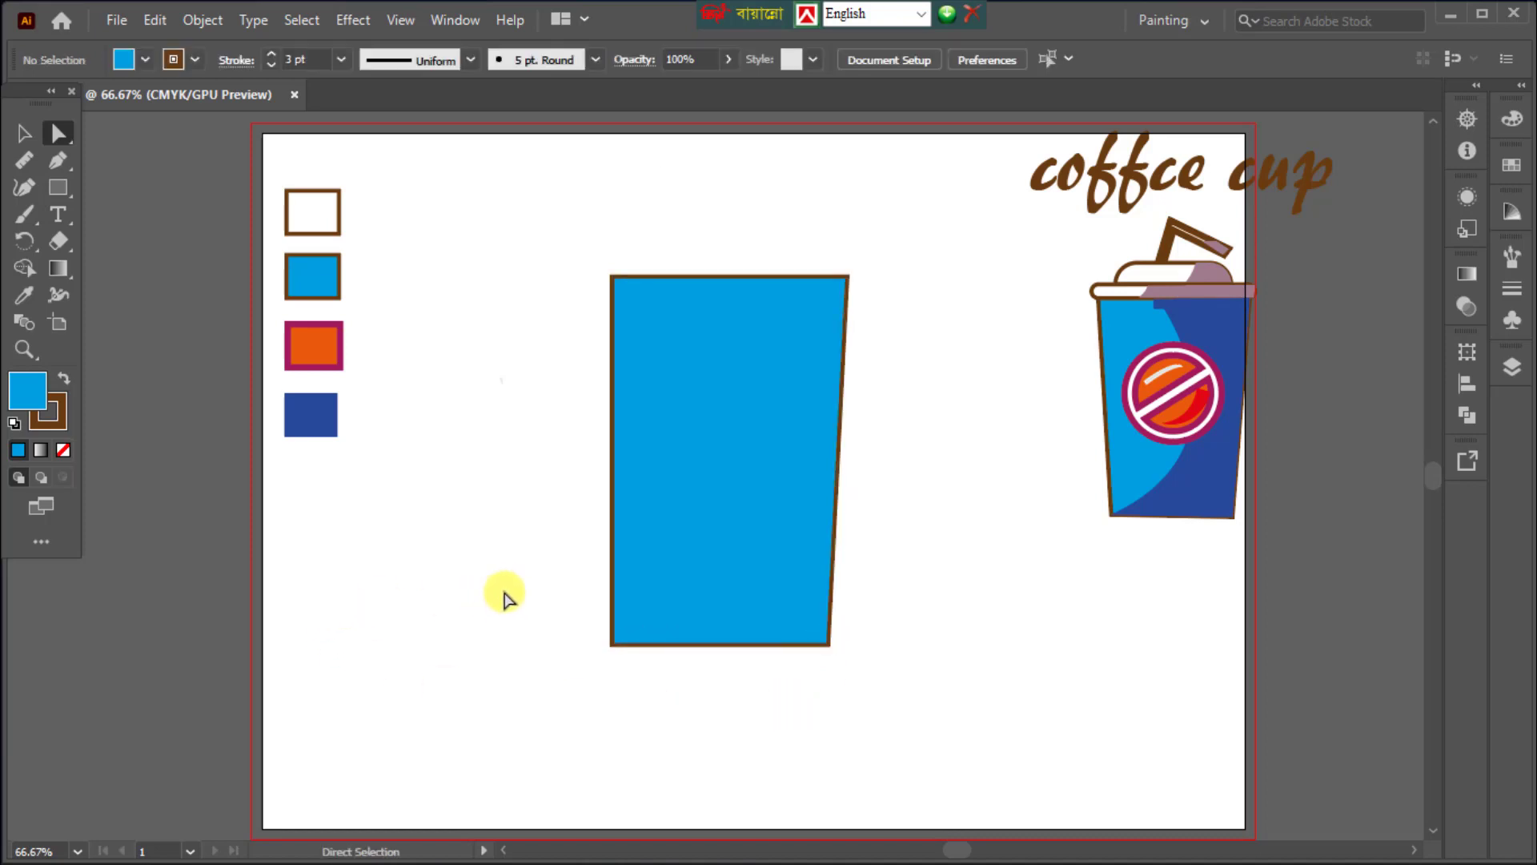
left_click_drag(507, 589, 628, 646)
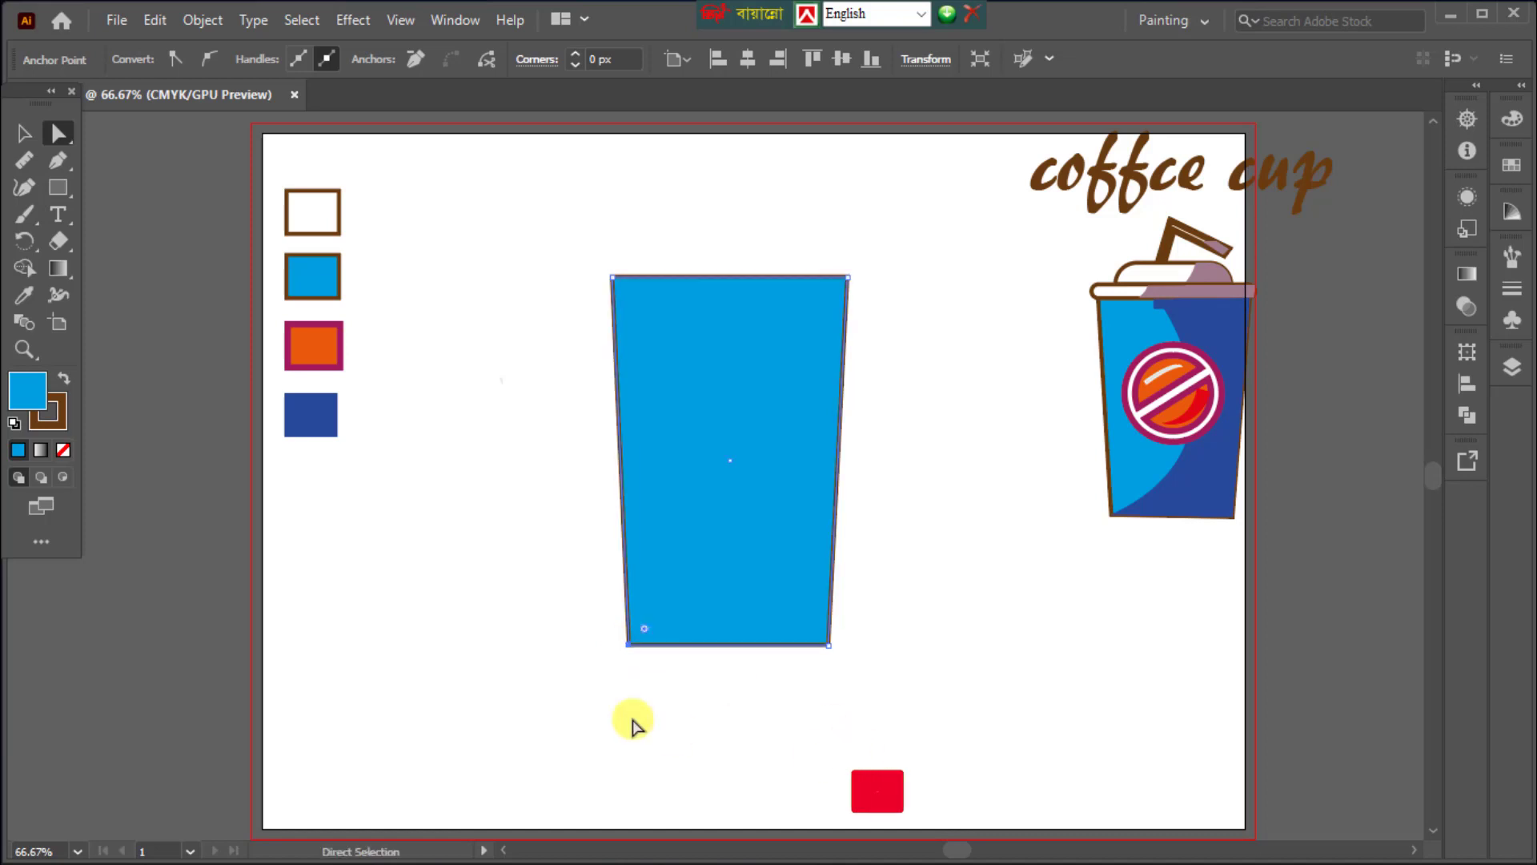
left_click(520, 576)
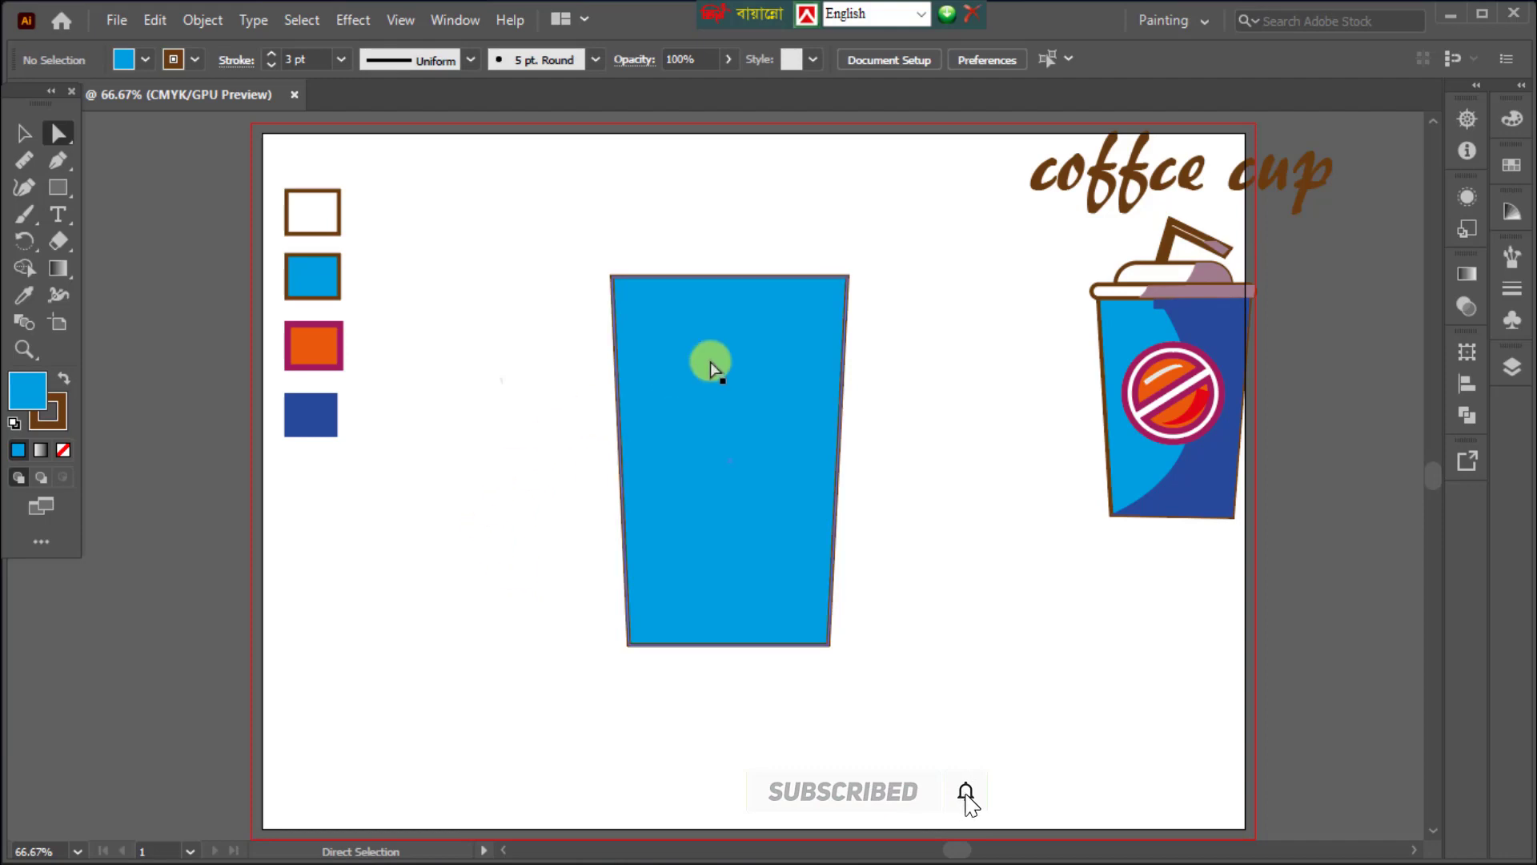
left_click_drag(727, 353, 729, 378)
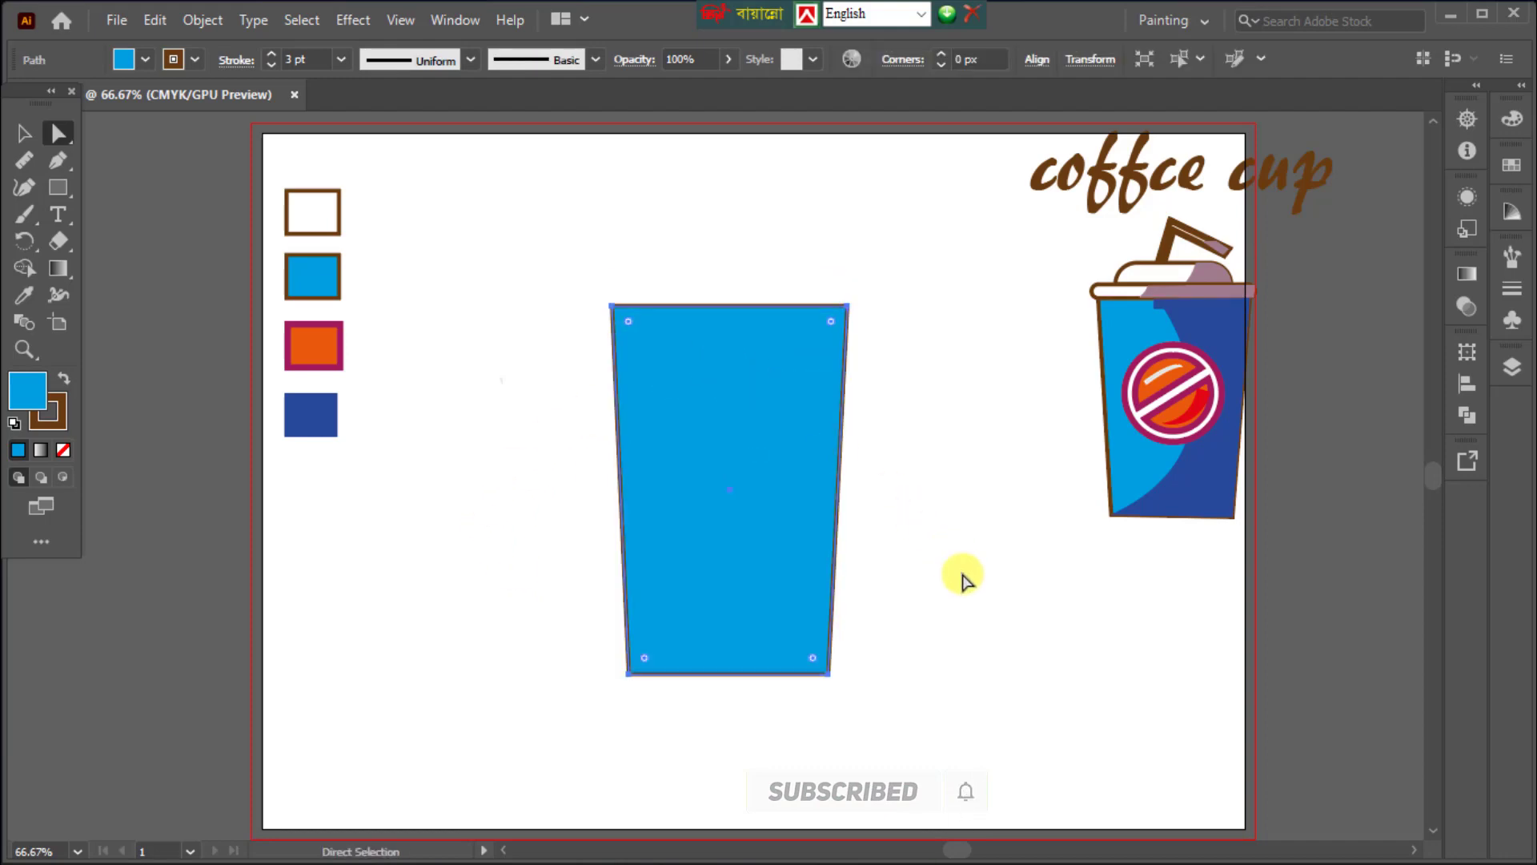
left_click(967, 588)
Draw a thin horizontal rectangle about 231 by 20 px just above the cup body for the lid's rim.
scroll(837, 655, "up", 1)
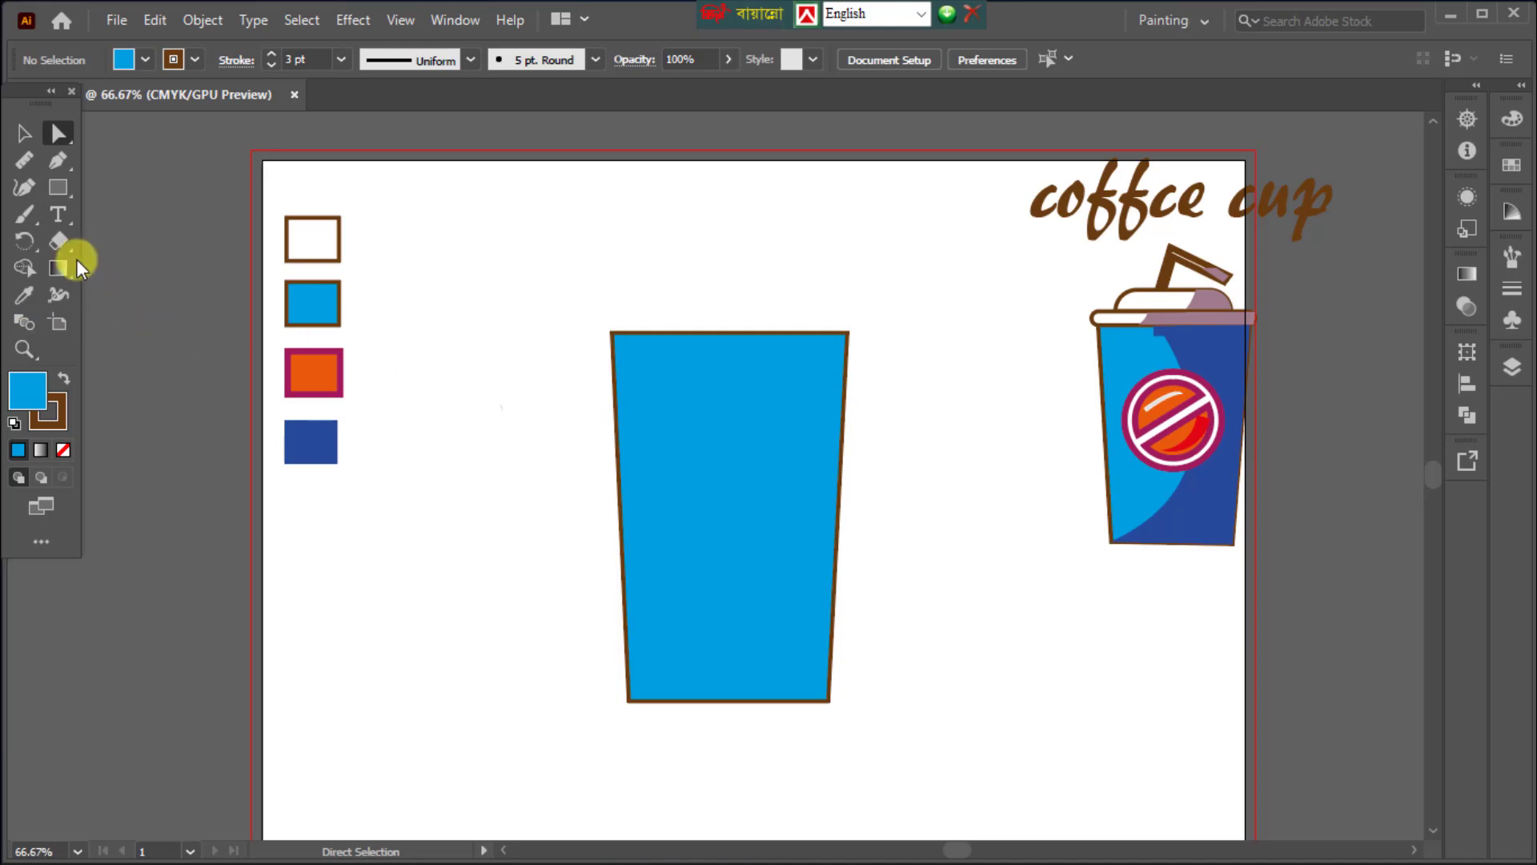
left_click(56, 188)
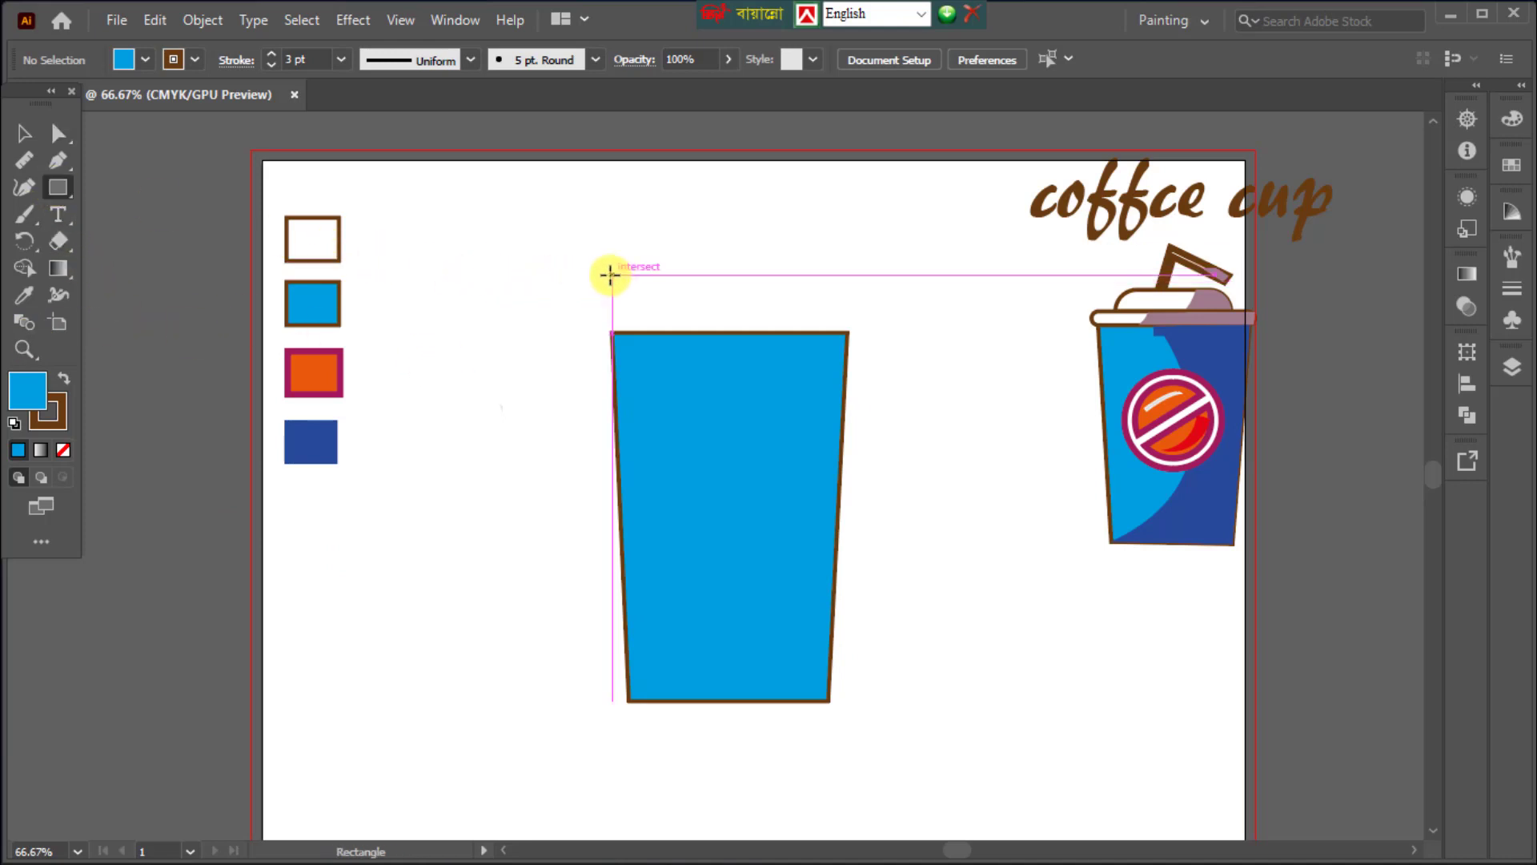
left_click_drag(604, 274, 875, 298)
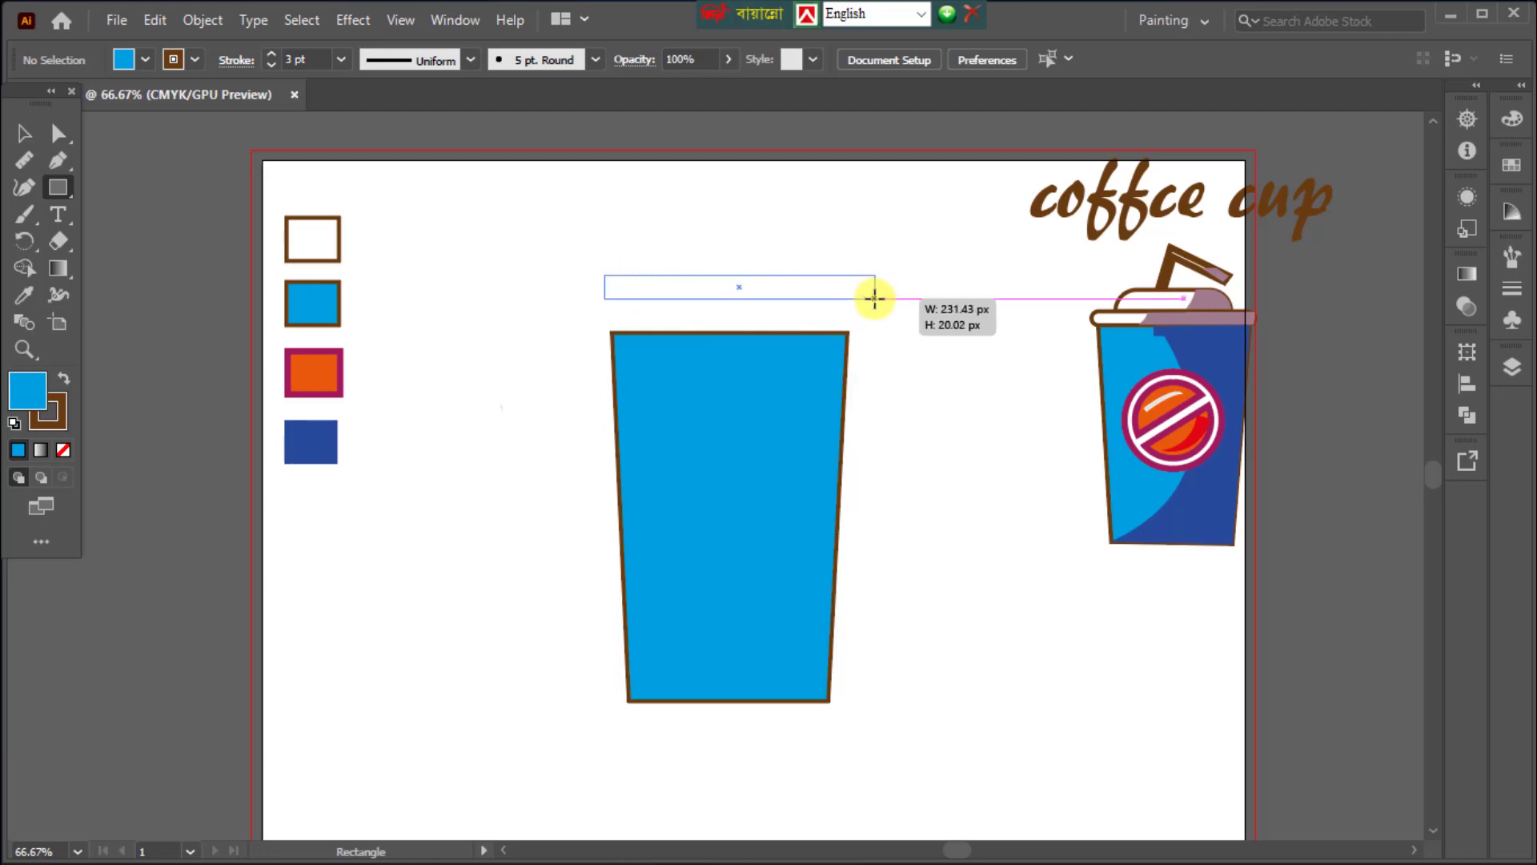
left_click_drag(875, 298, 876, 298)
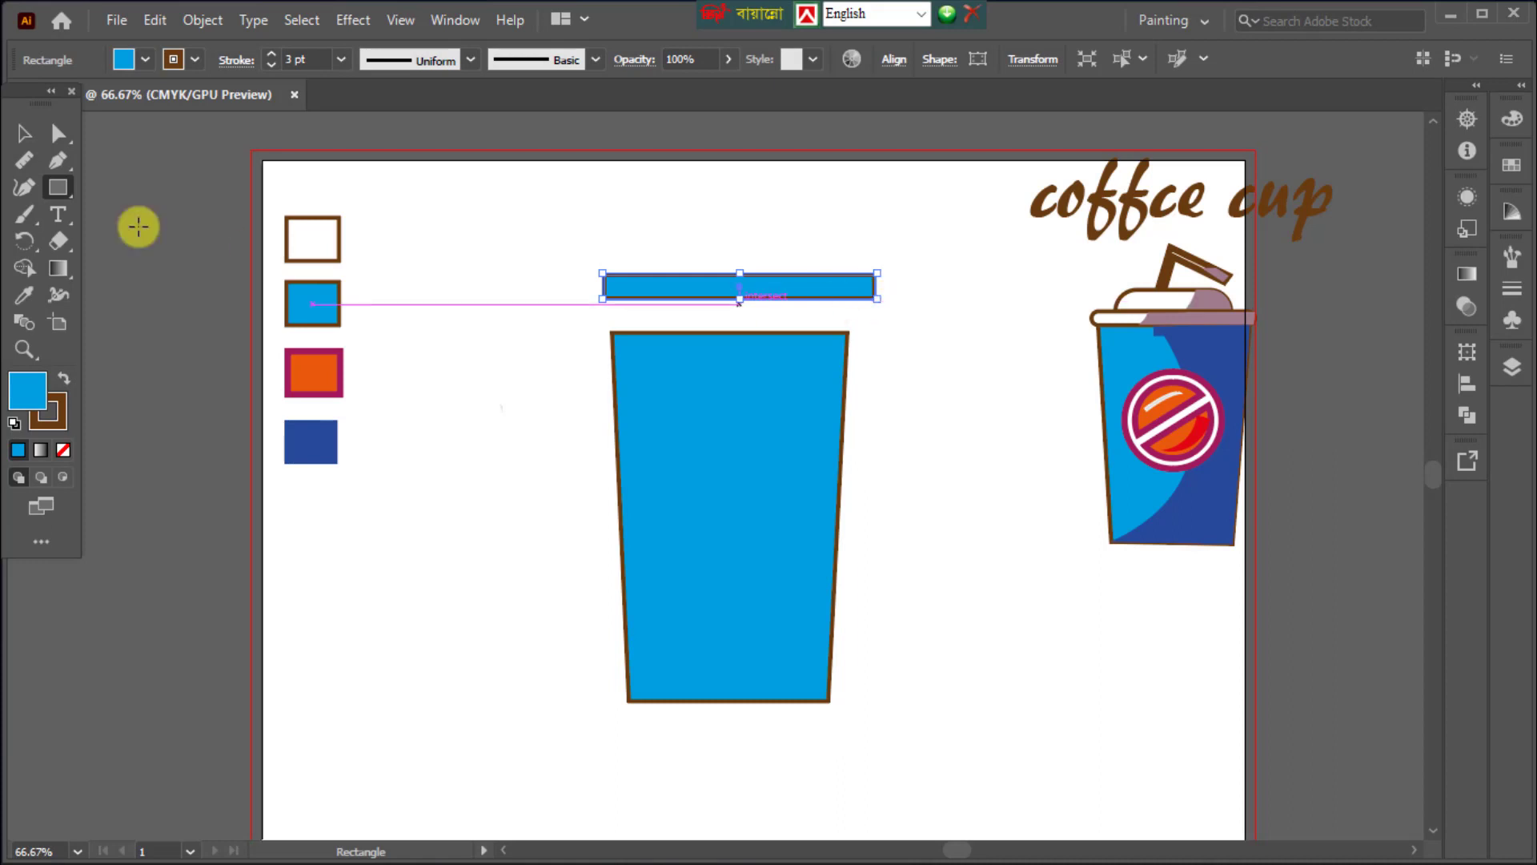
Round all corners of the thin rim rectangle to a radius of about 10 px so its ends are semicircular.
left_click(58, 133)
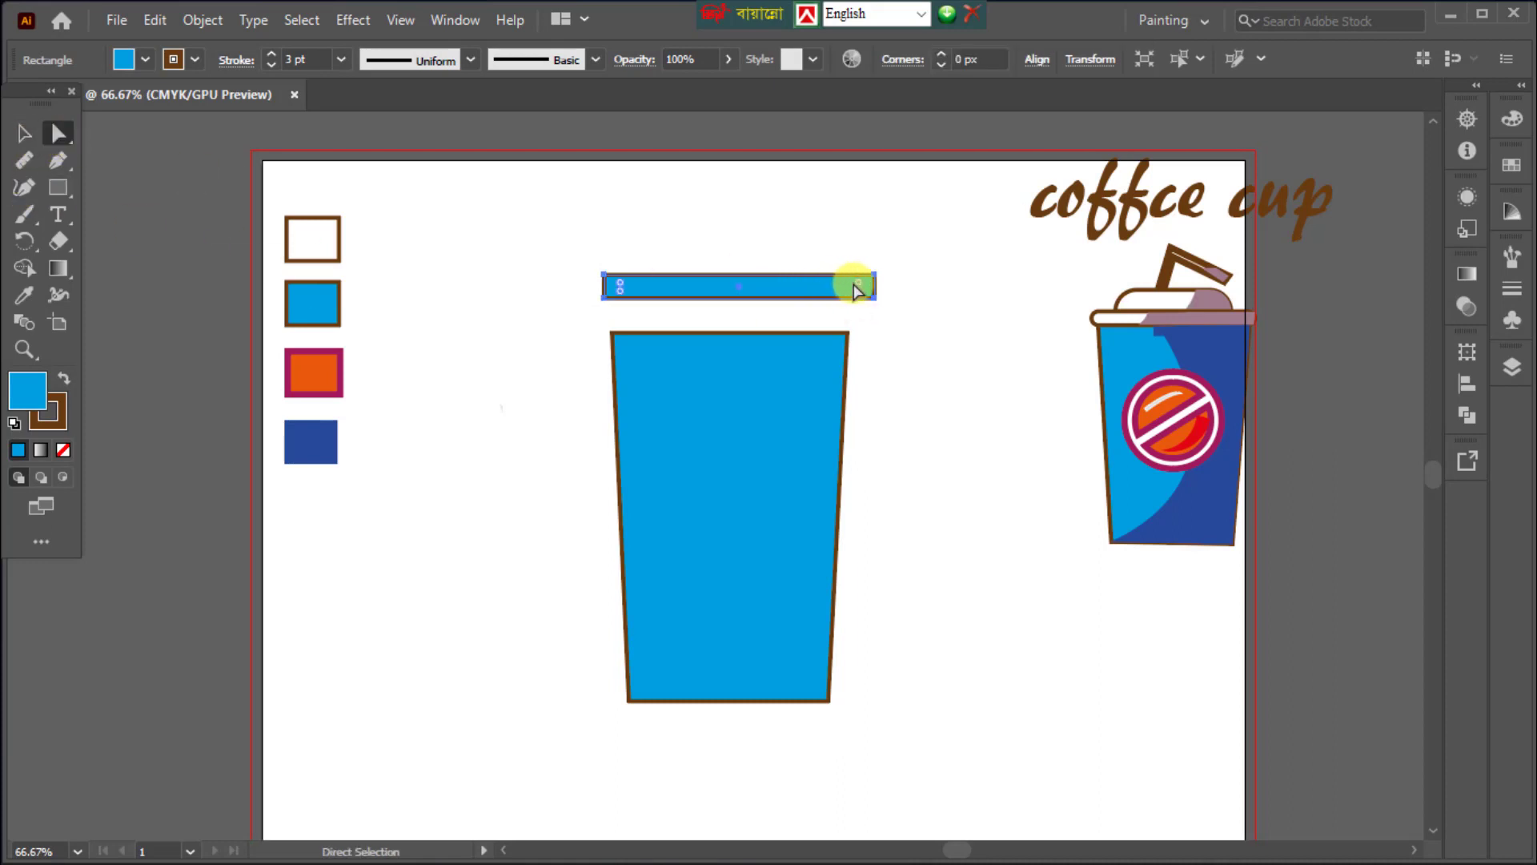
left_click_drag(858, 290, 688, 301)
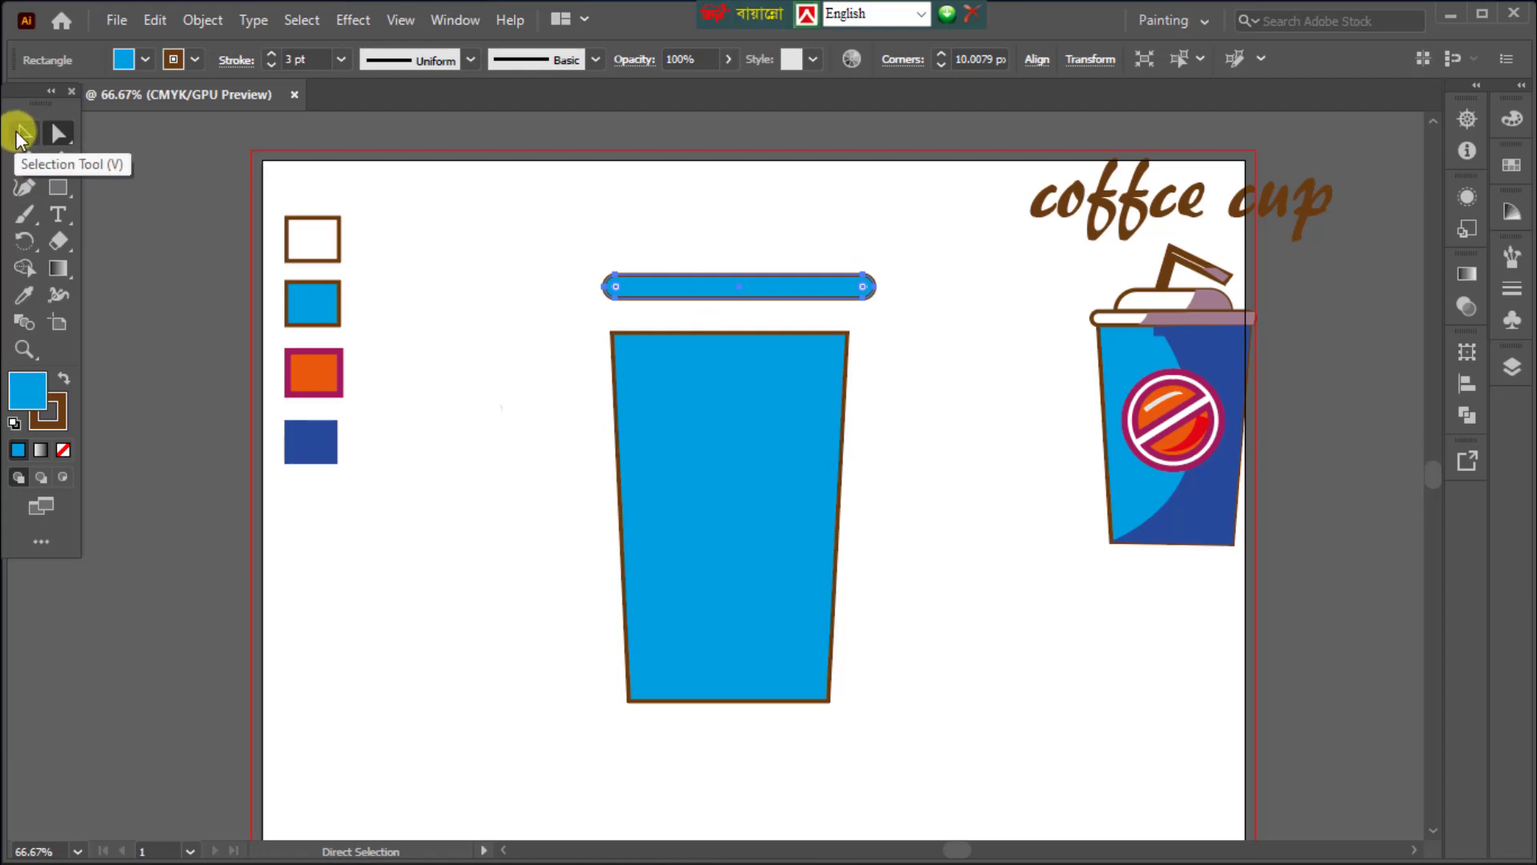
left_click(24, 133)
left_click(487, 392)
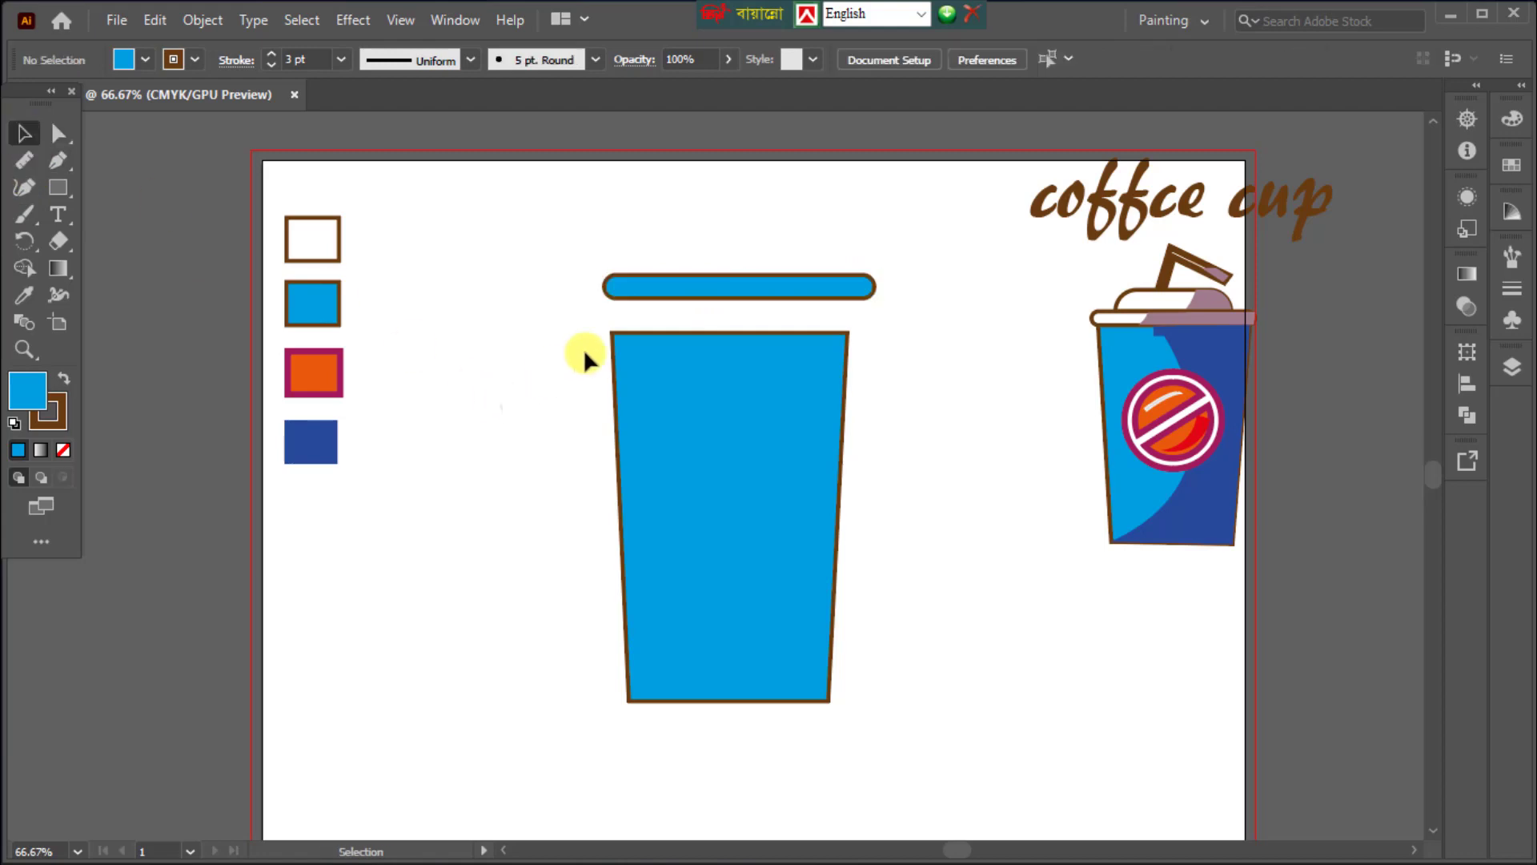
Change the rounded rim's fill to white, keeping its brown outline.
left_click(715, 286)
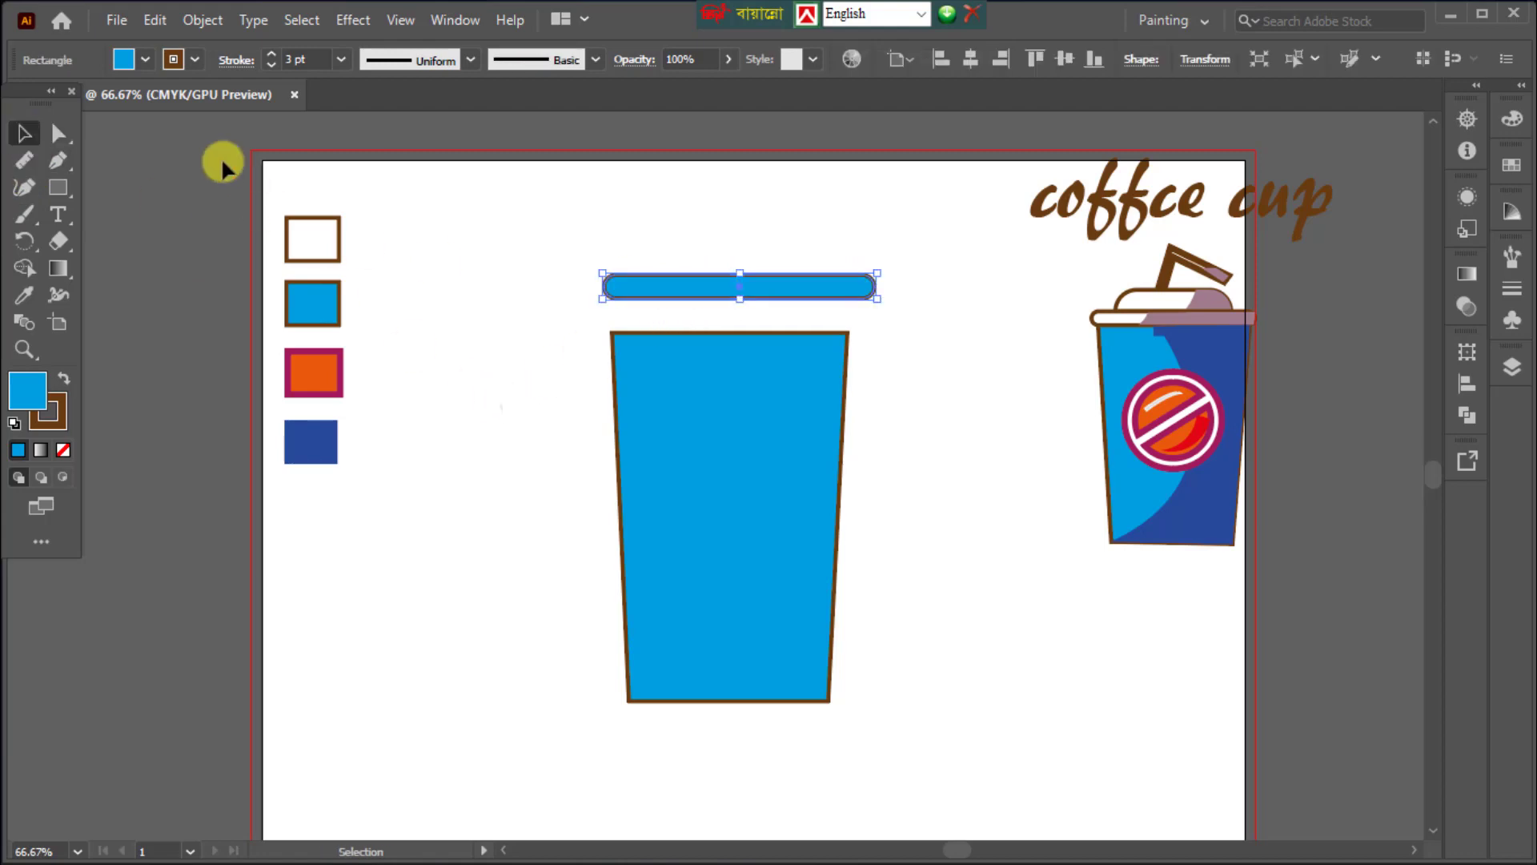
left_click(124, 60)
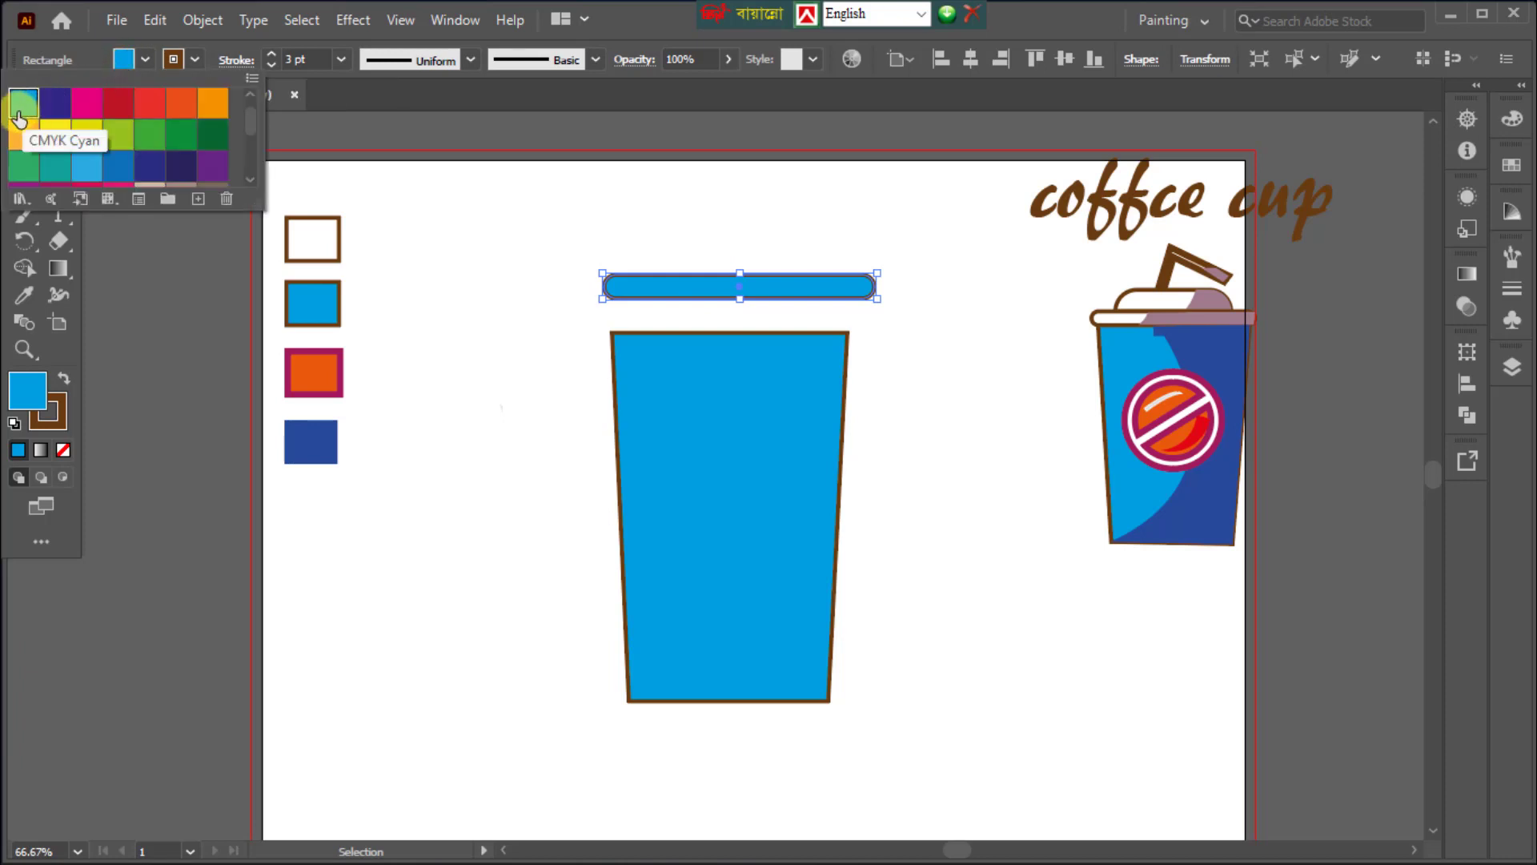
left_click(87, 102)
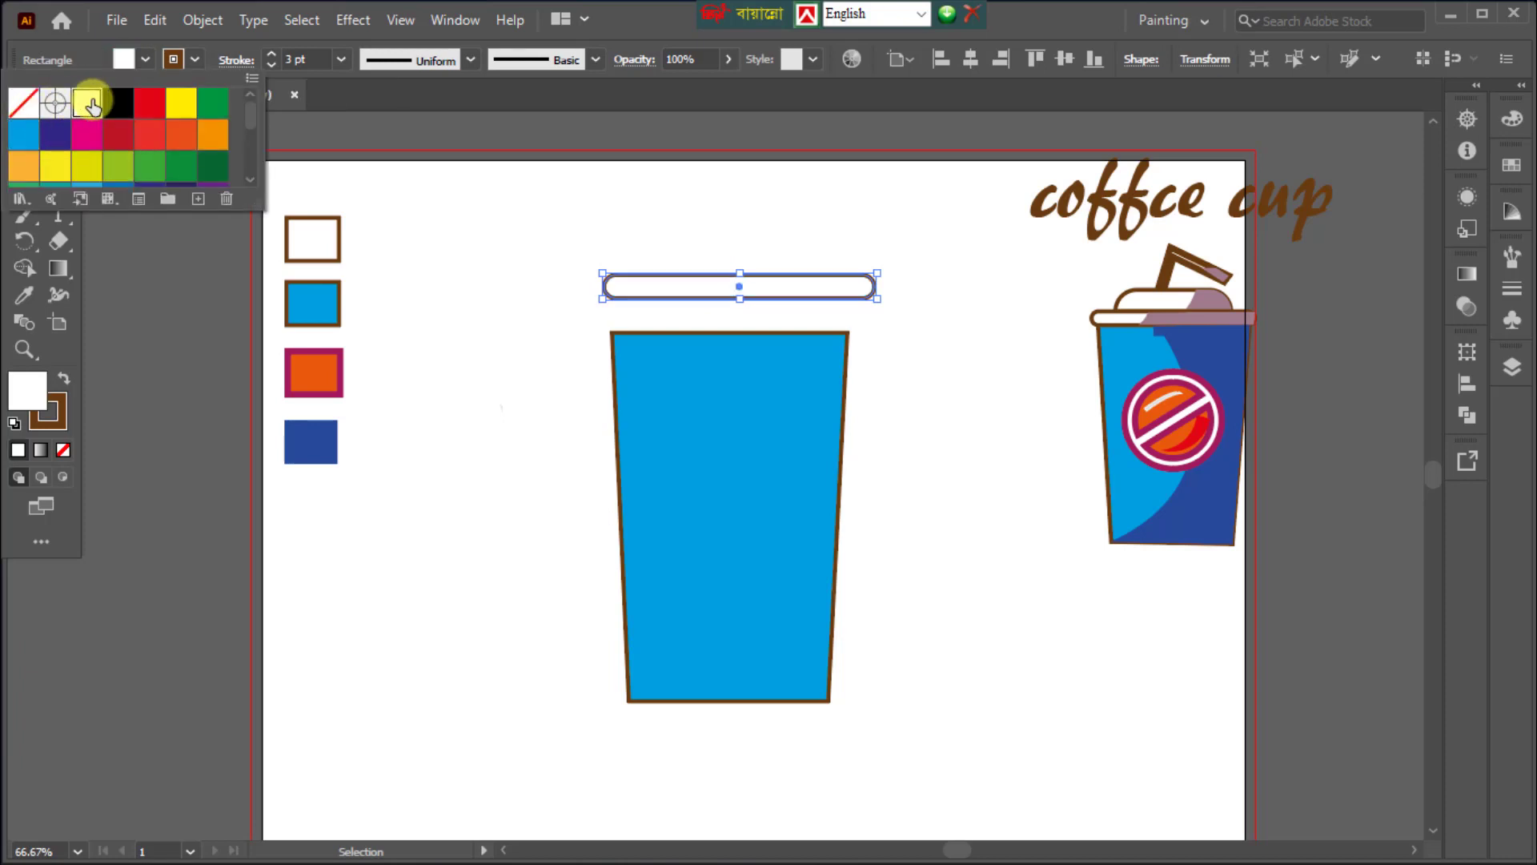
left_click(964, 503)
left_click(959, 491)
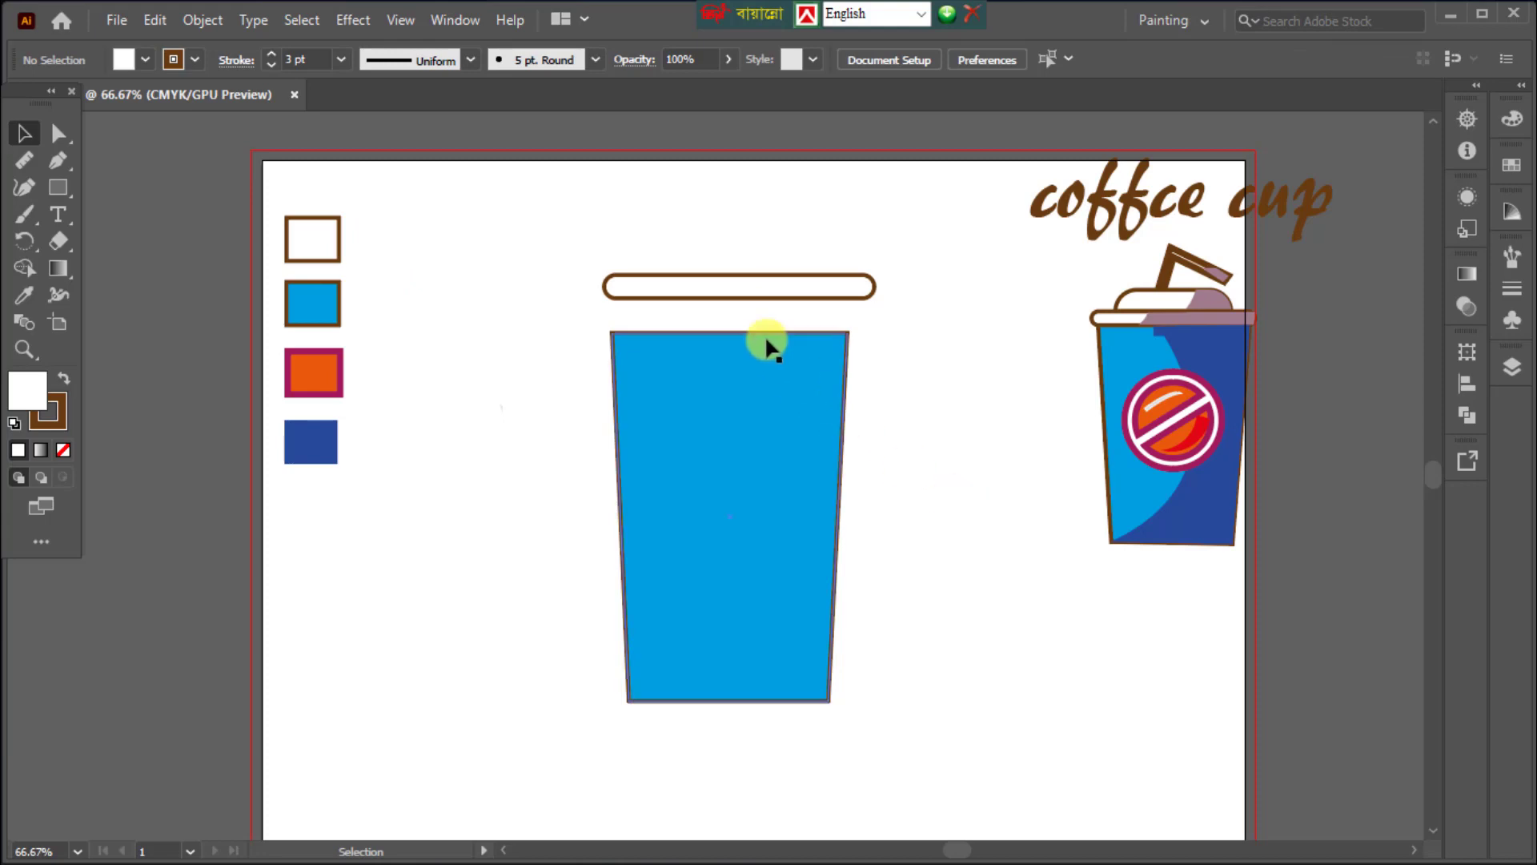
Place the white rim on the cup body's top edge and align both shapes to their horizontal centers.
left_click_drag(748, 298, 737, 339)
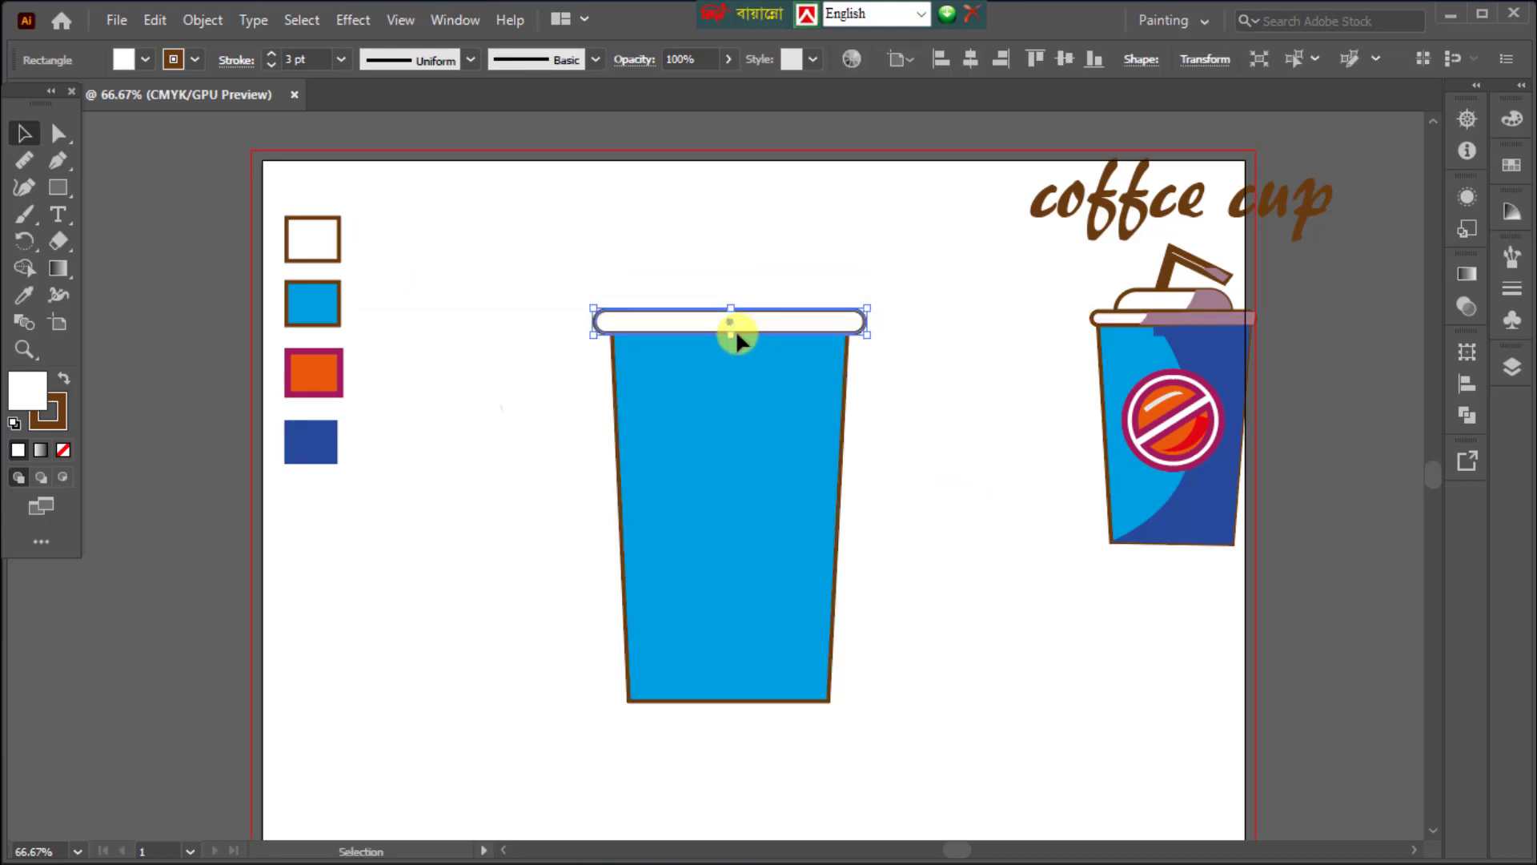
left_click(881, 412)
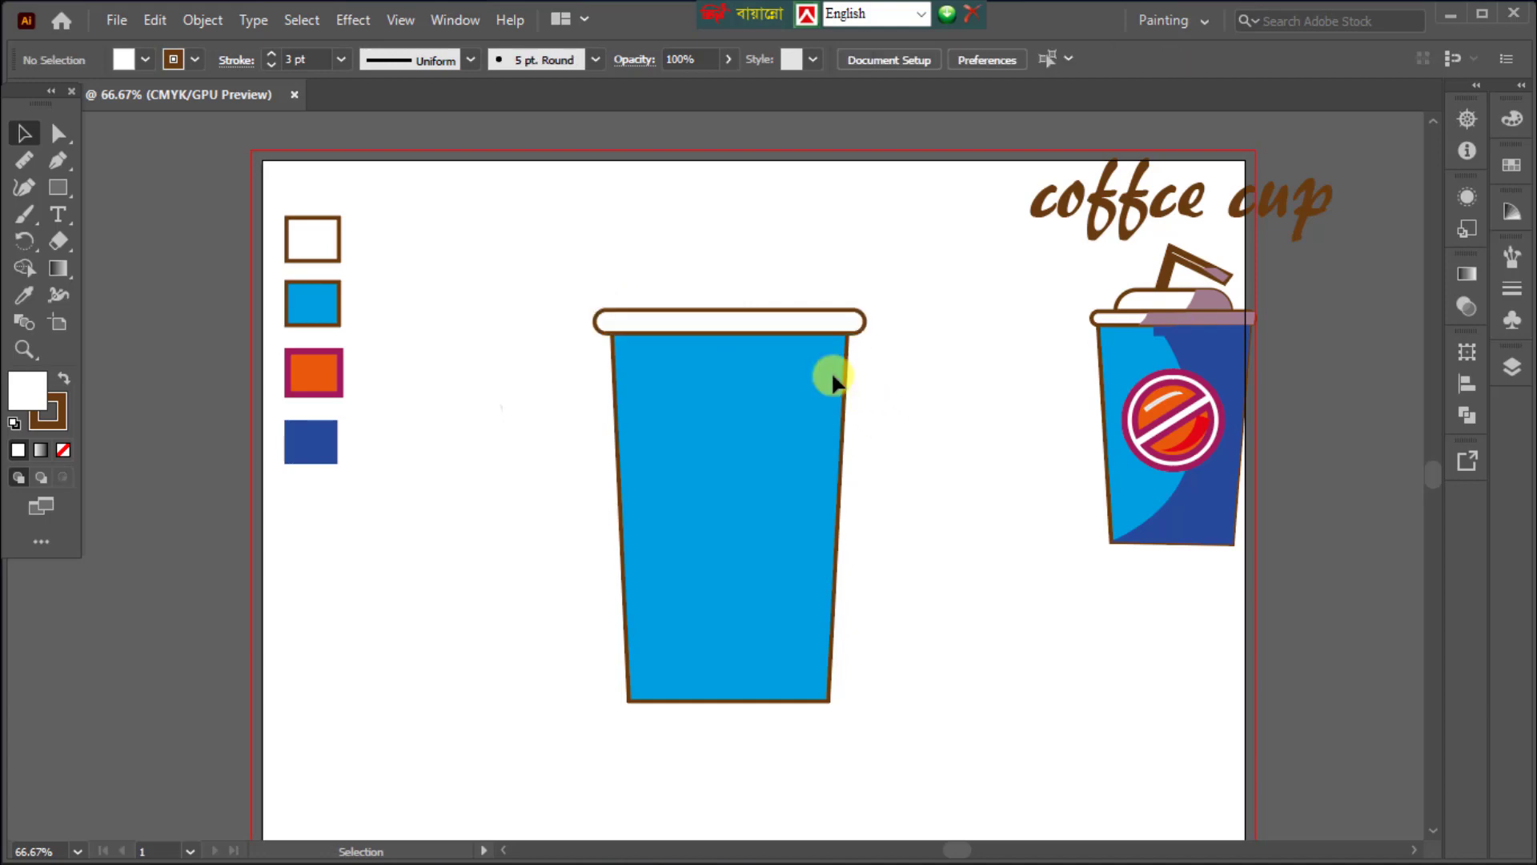
left_click_drag(567, 263, 847, 701)
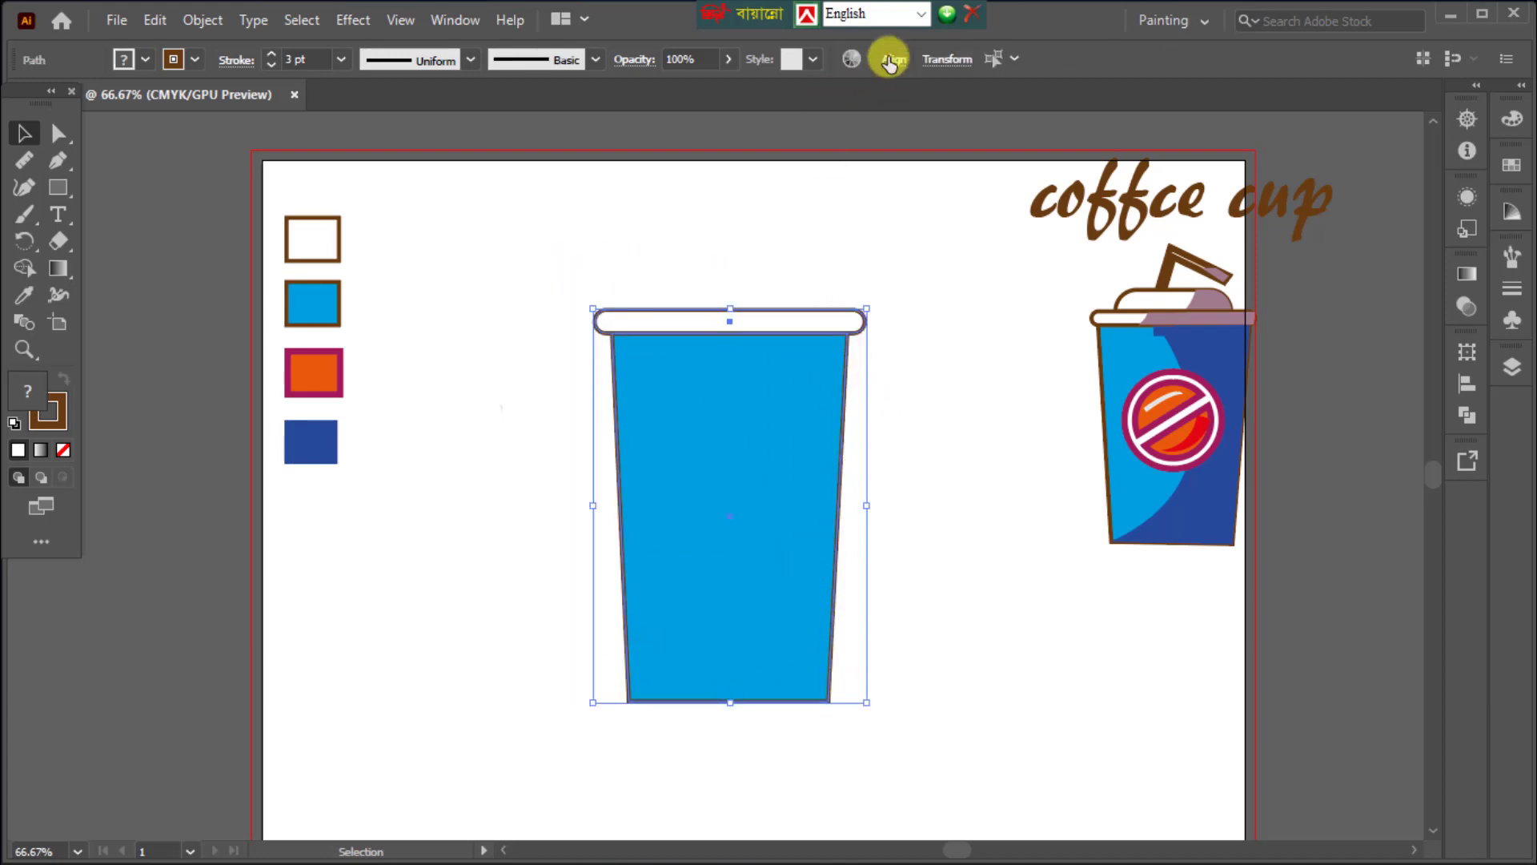
left_click(889, 61)
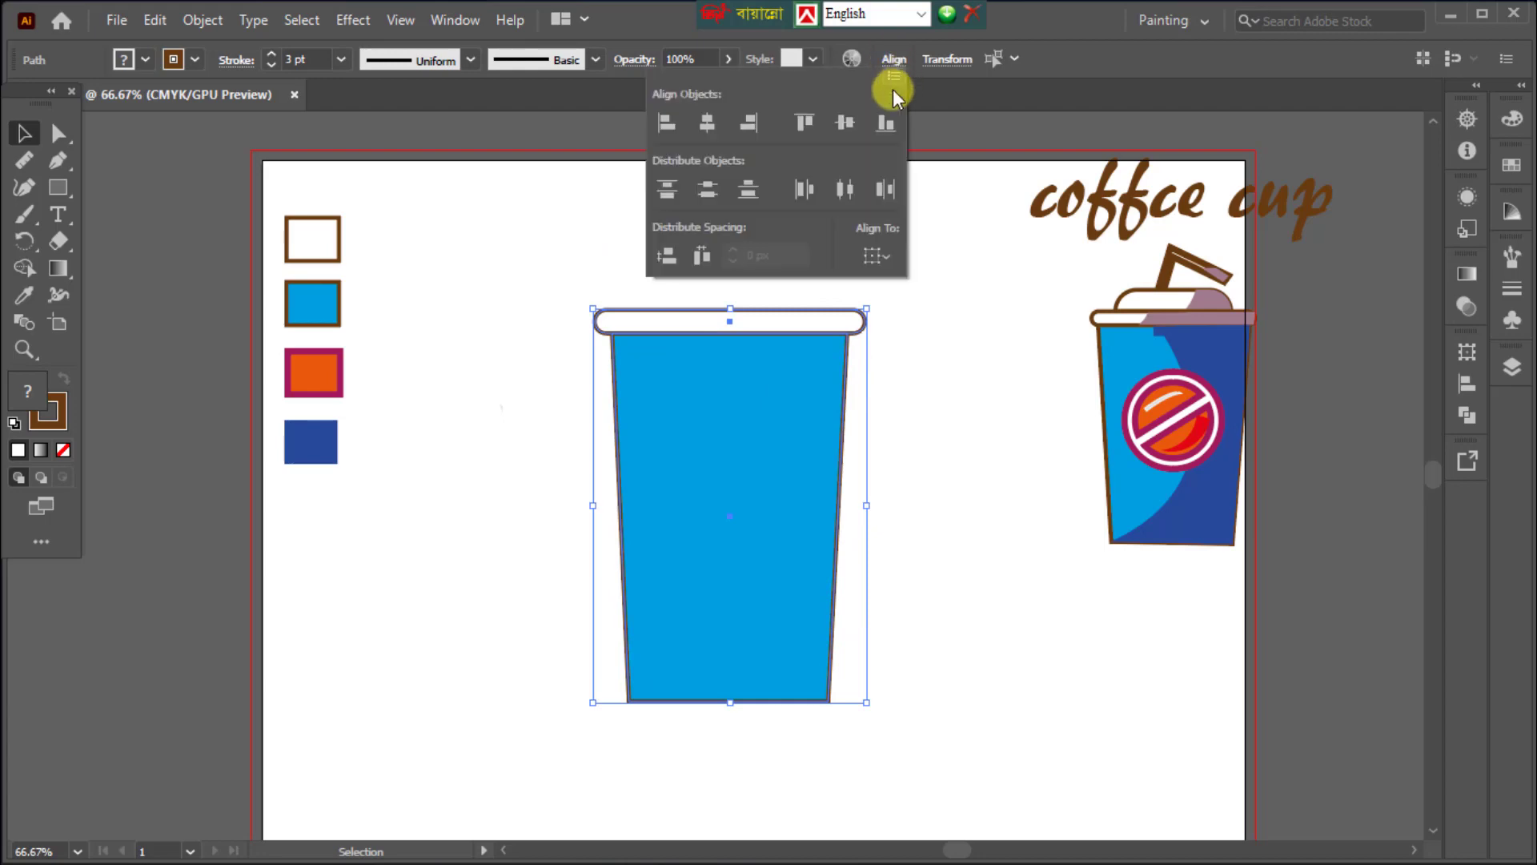
left_click(708, 123)
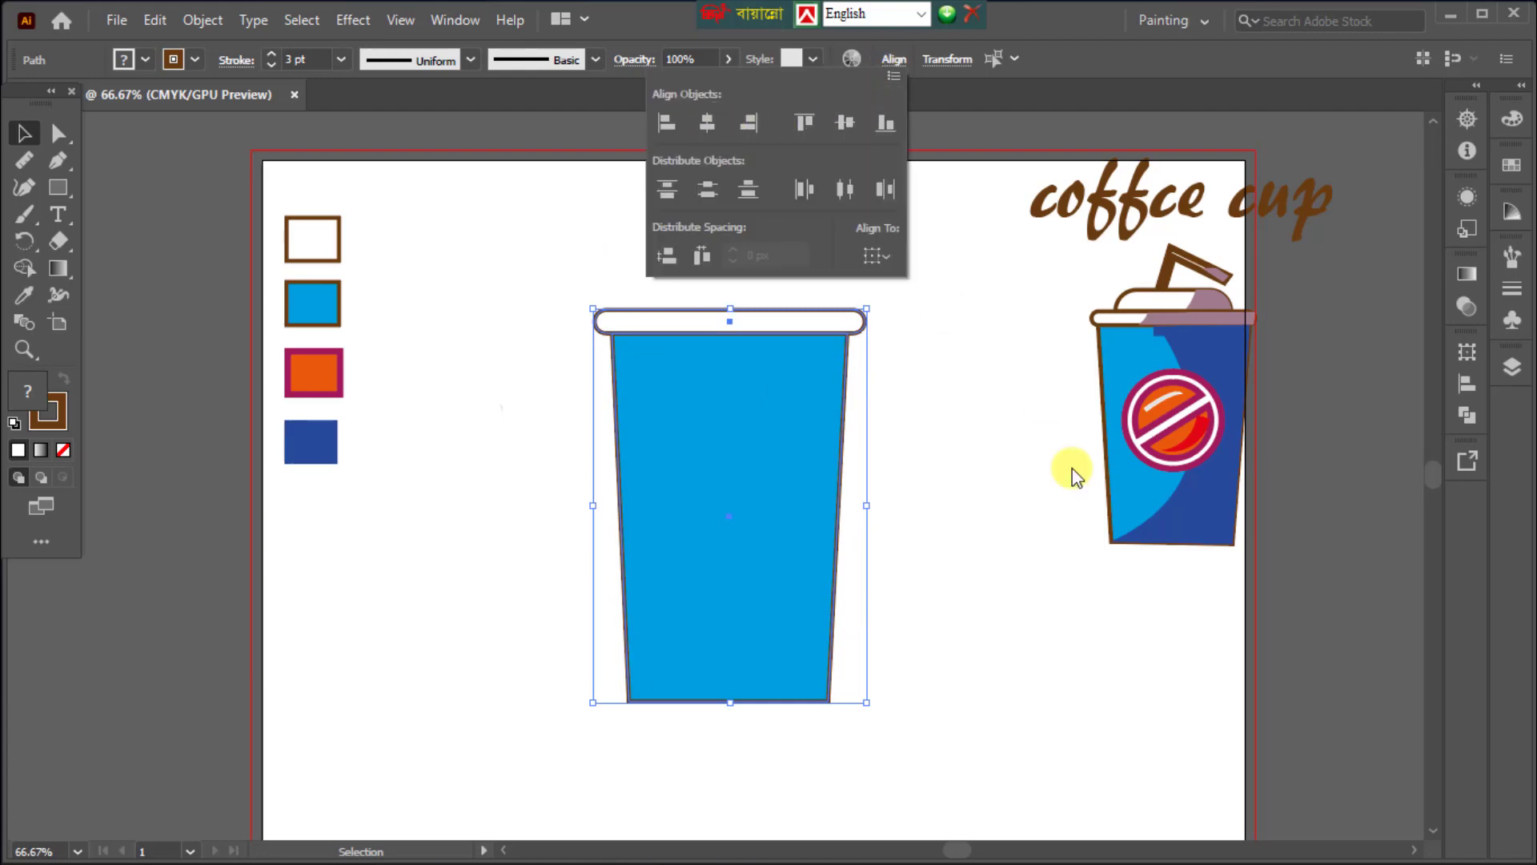
left_click(1001, 595)
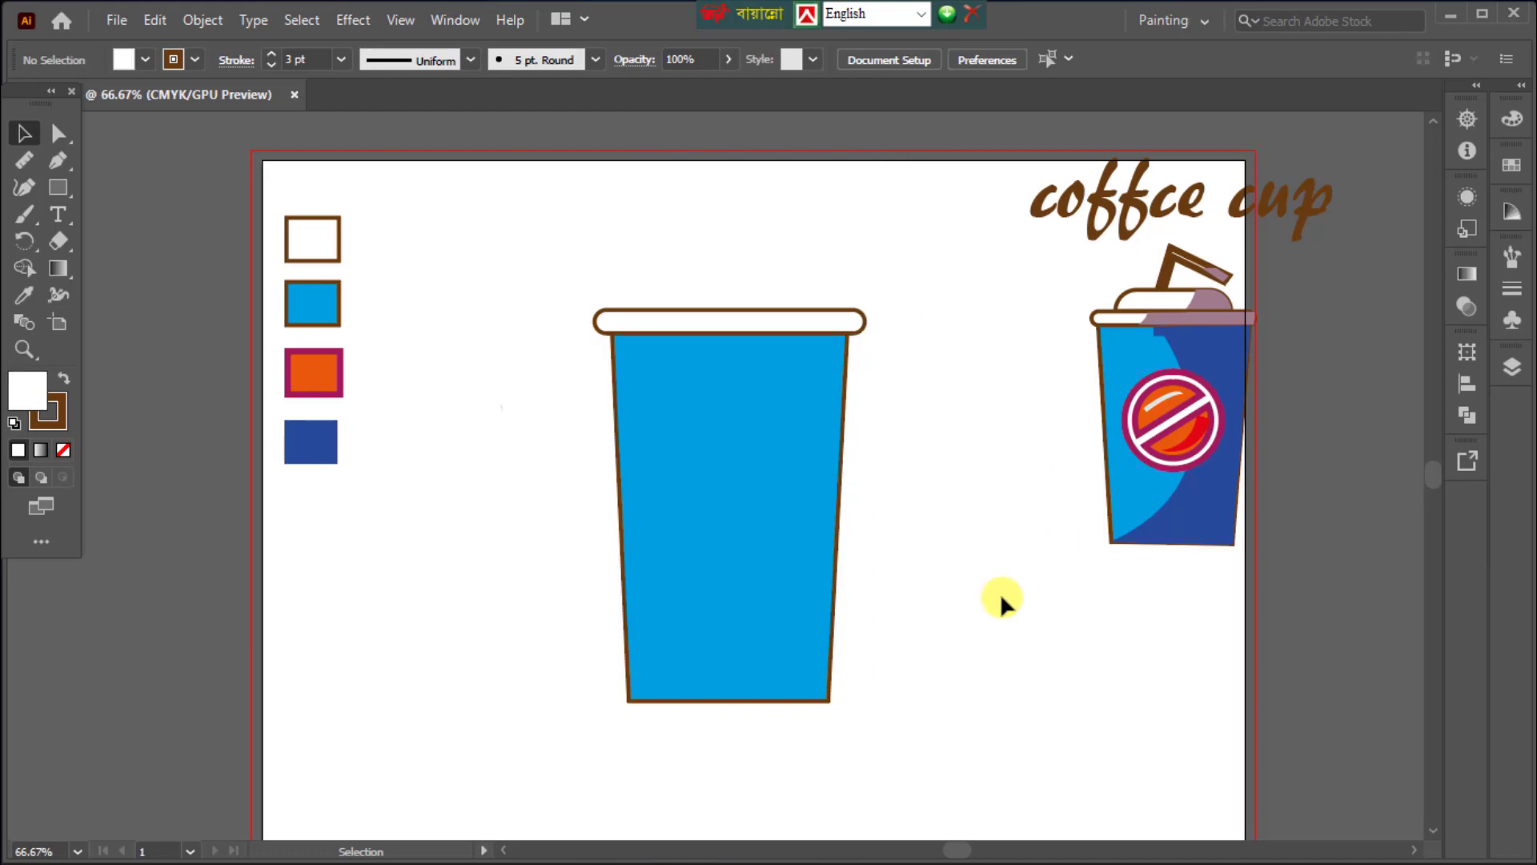
Draw a small white rectangle with a brown outline in the empty area above and left of the cup.
scroll(1000, 595, "up", 1)
key("l")
left_click(67, 189)
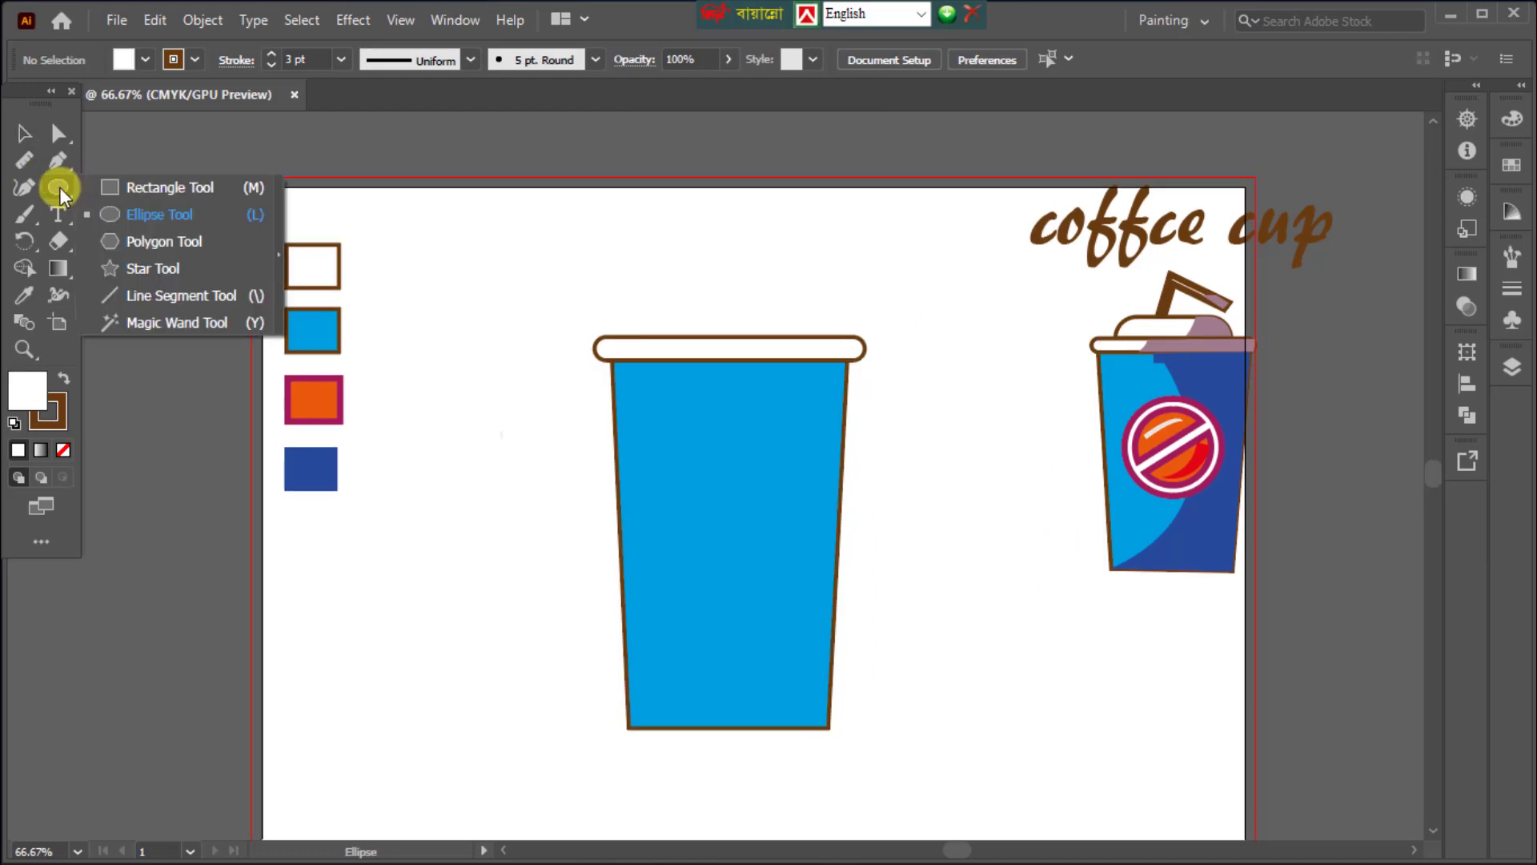
left_click(122, 187)
left_click_drag(420, 215, 593, 290)
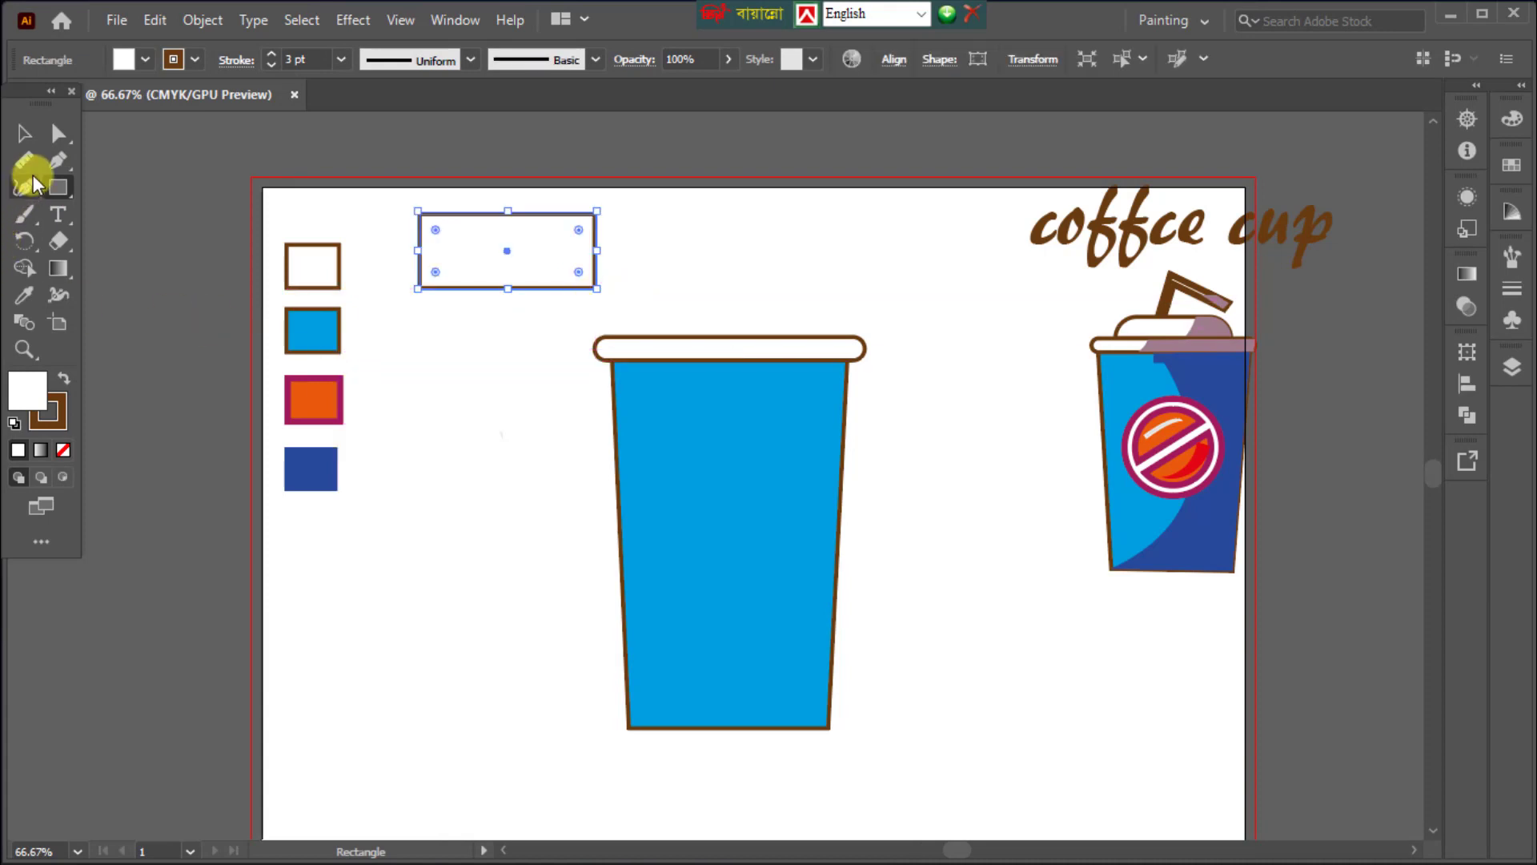
Round all corners of the small white rectangle to about 31.67 px so it becomes a pill shape.
left_click(58, 132)
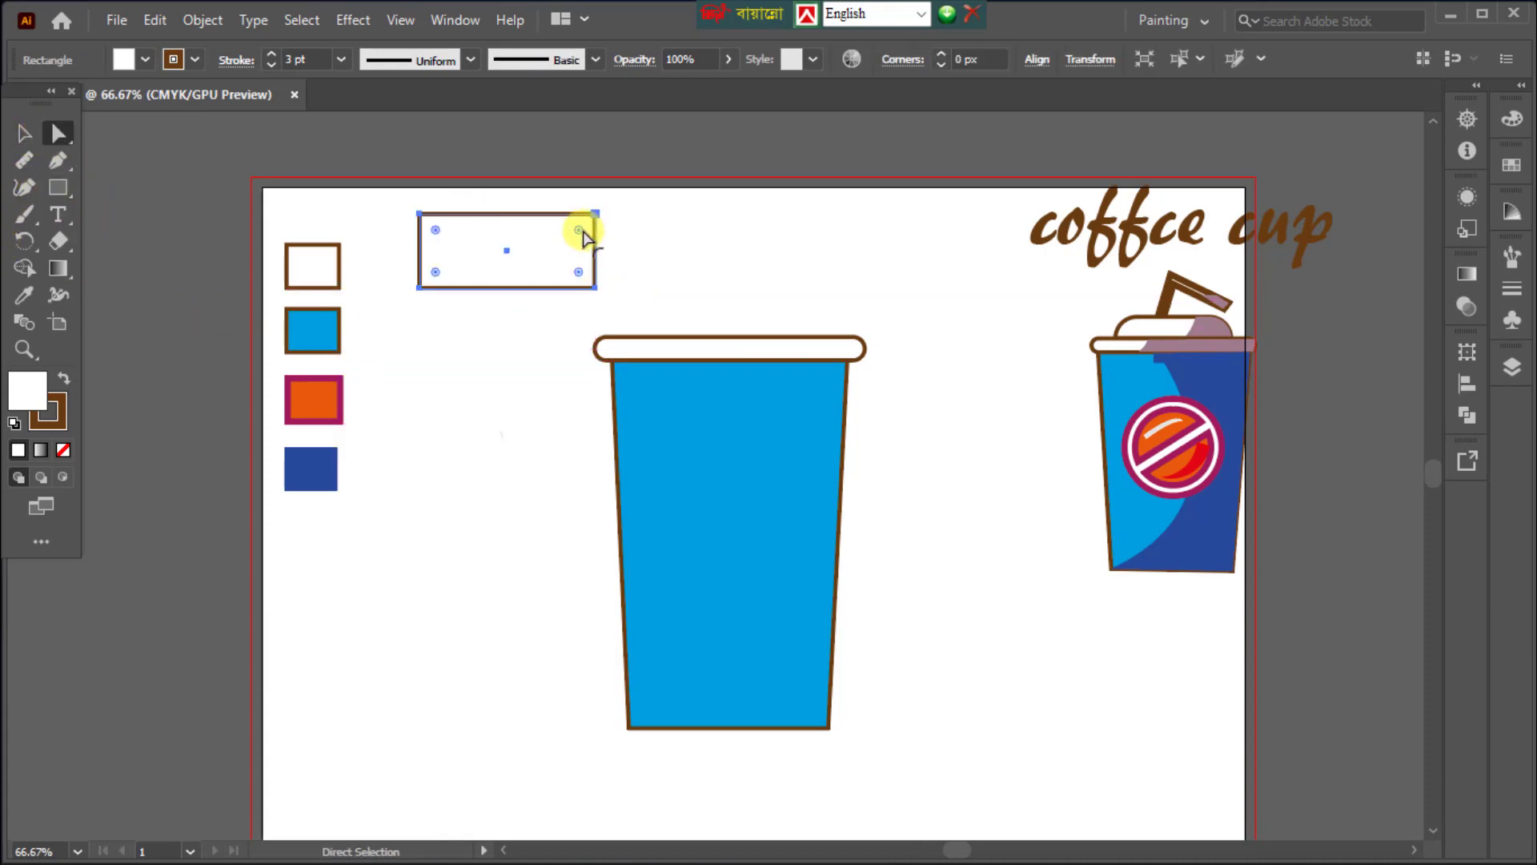
left_click_drag(578, 230, 439, 266)
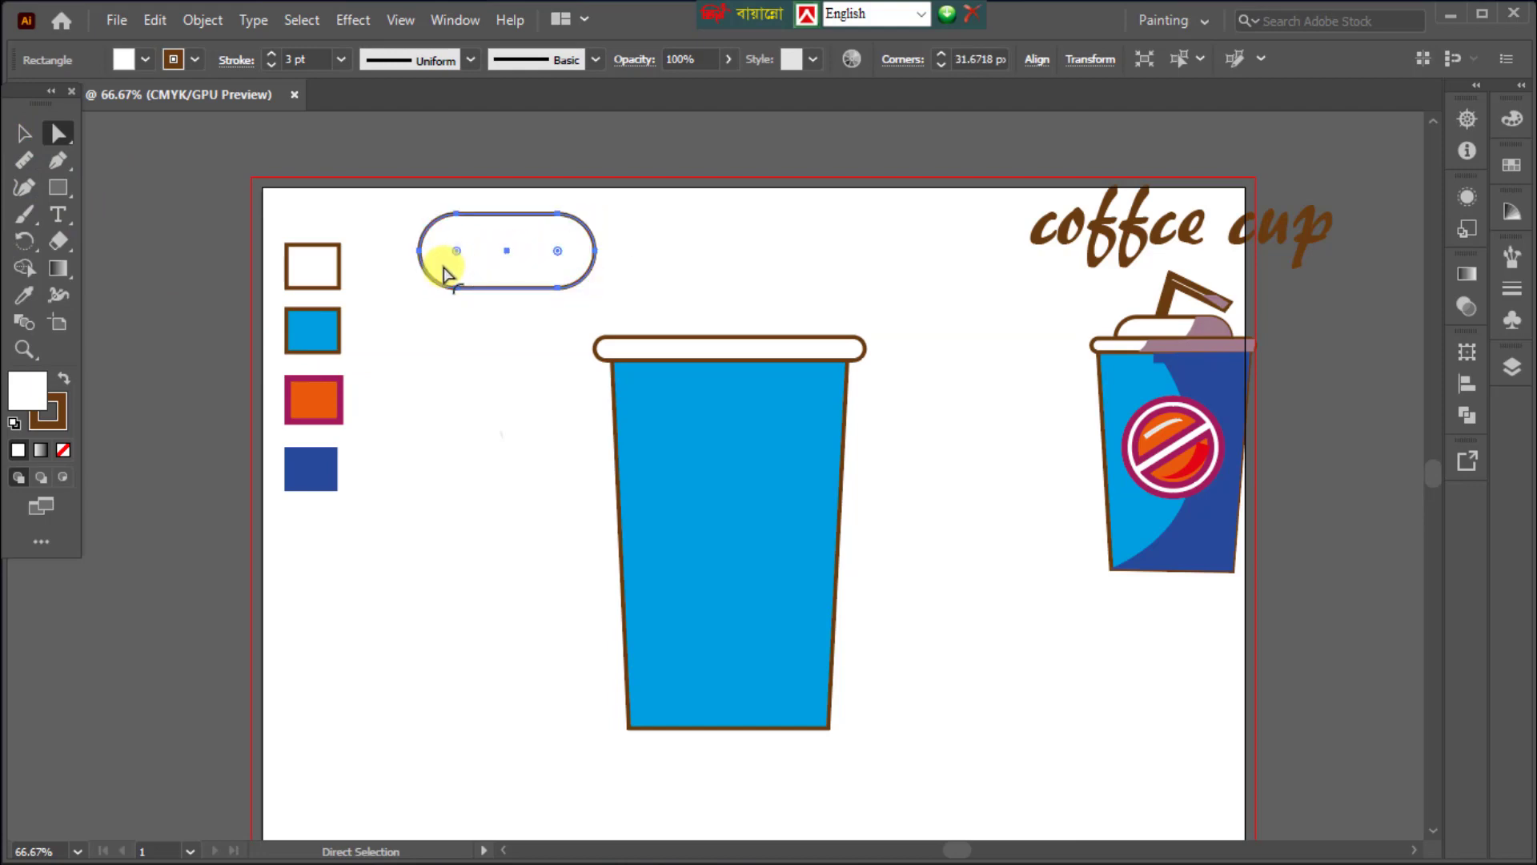
left_click(23, 133)
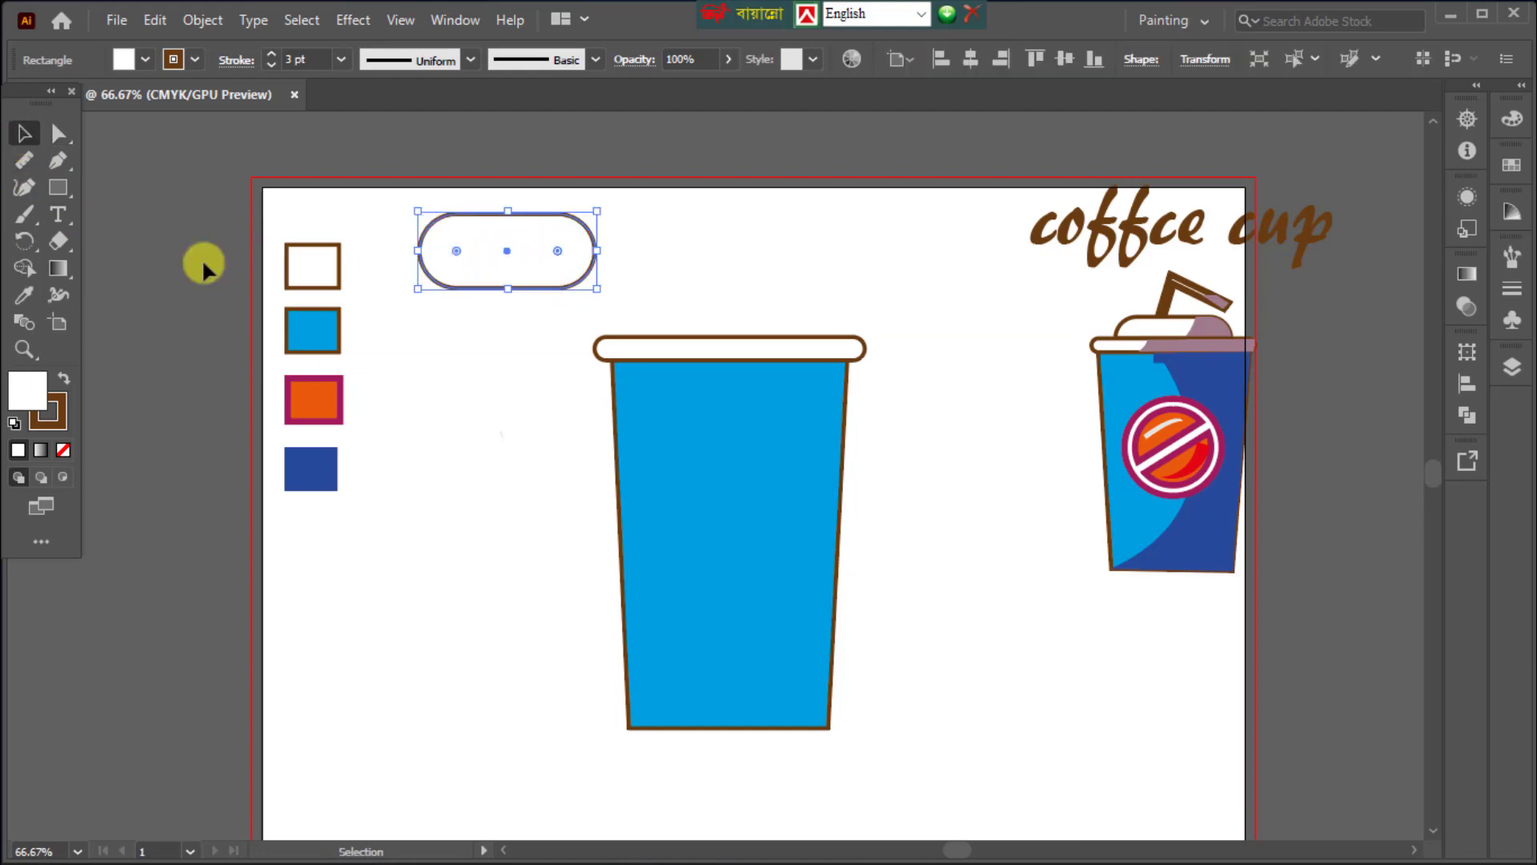
left_click(445, 410)
Draw a wider white rectangle over the pill's lower half and nudge it up slightly to the pill's vertical middle.
left_click(53, 194)
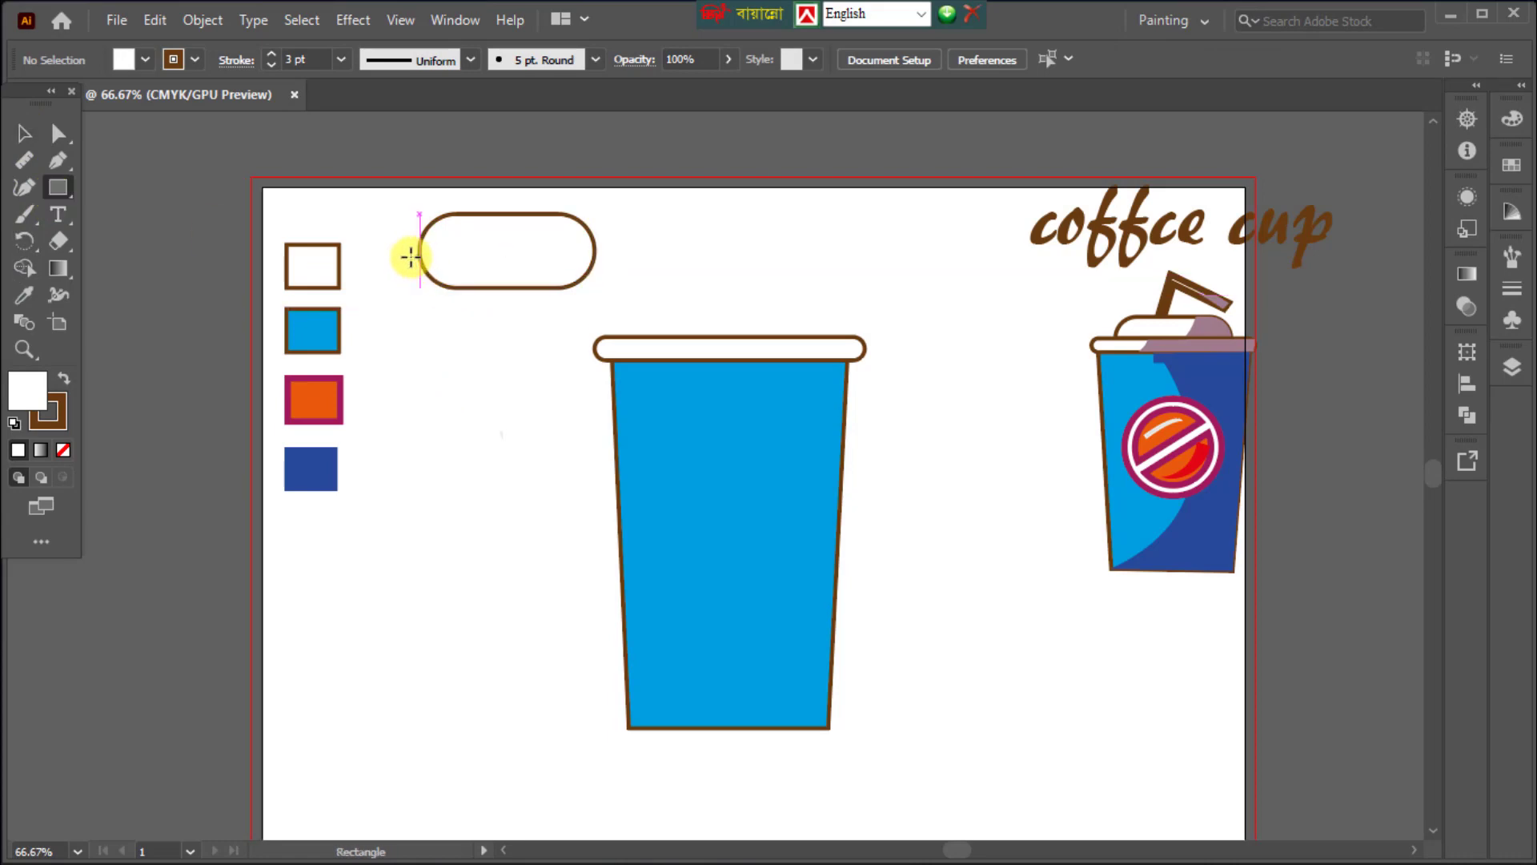
mouse_move(396, 257)
left_mouse_down()
mouse_move(645, 288)
mouse_move(663, 312)
left_mouse_up()
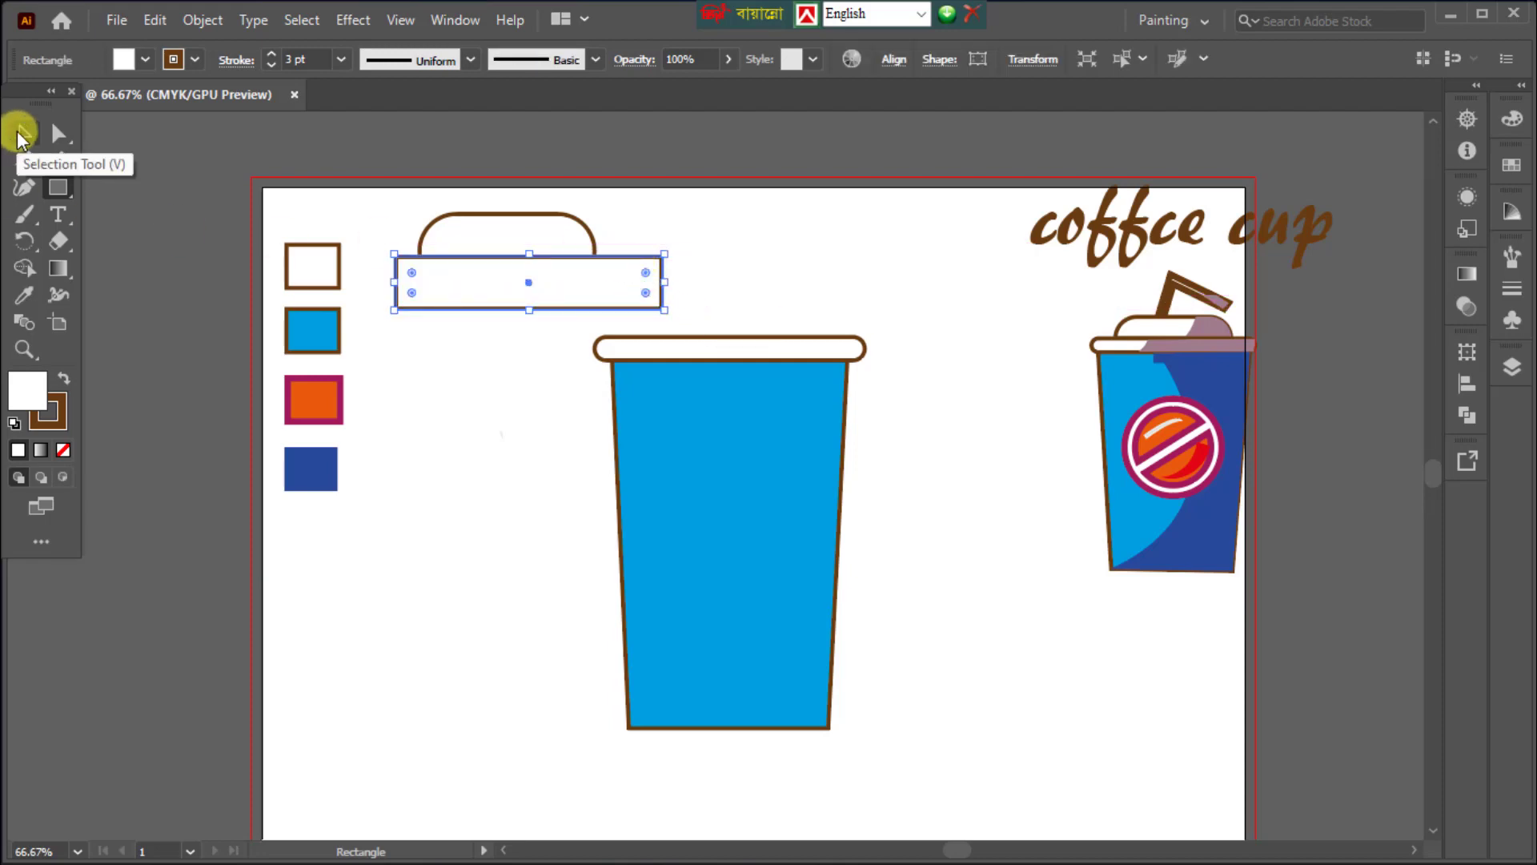
key("Up")
key("Up")
key("Up")
key("Up")
key("Up")
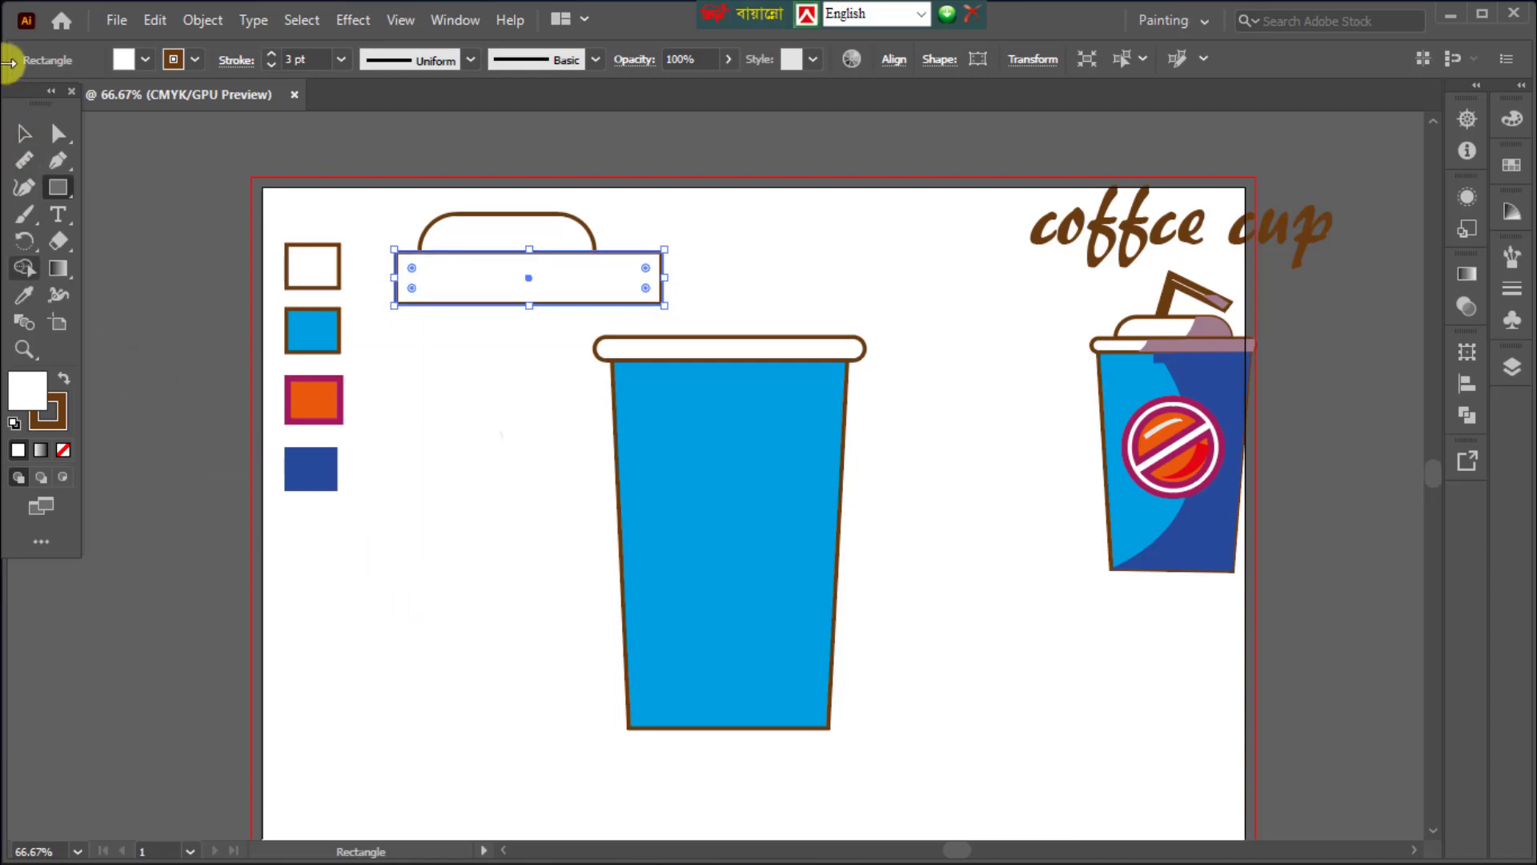
left_click(22, 132)
left_click(463, 573)
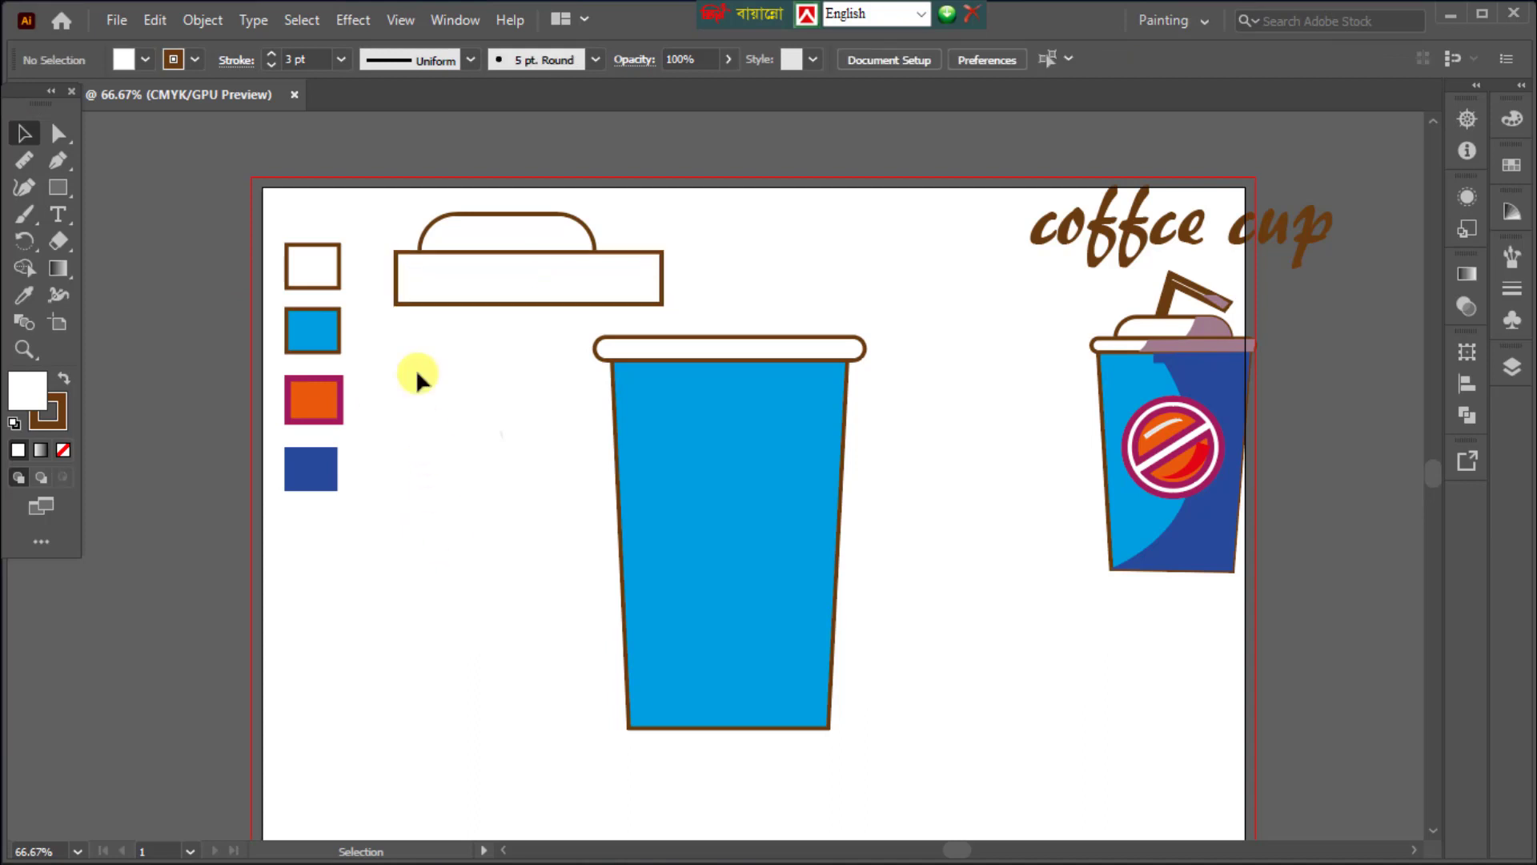
Remove the rectangle and the pill's covered lower half with the Shape Builder, leaving only the upper dome.
left_click_drag(364, 206, 545, 318)
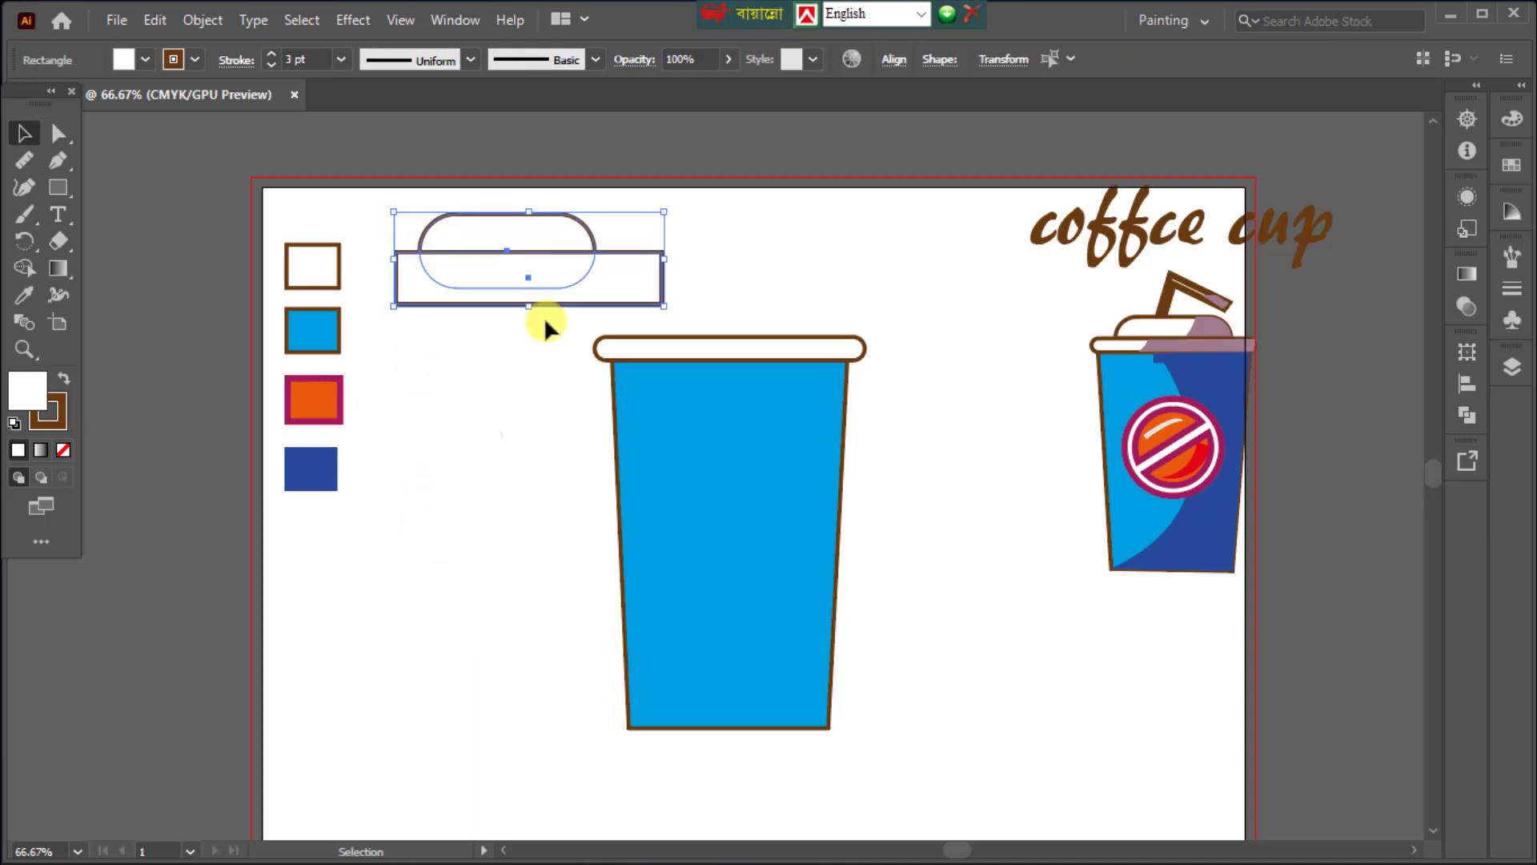
left_click(26, 268)
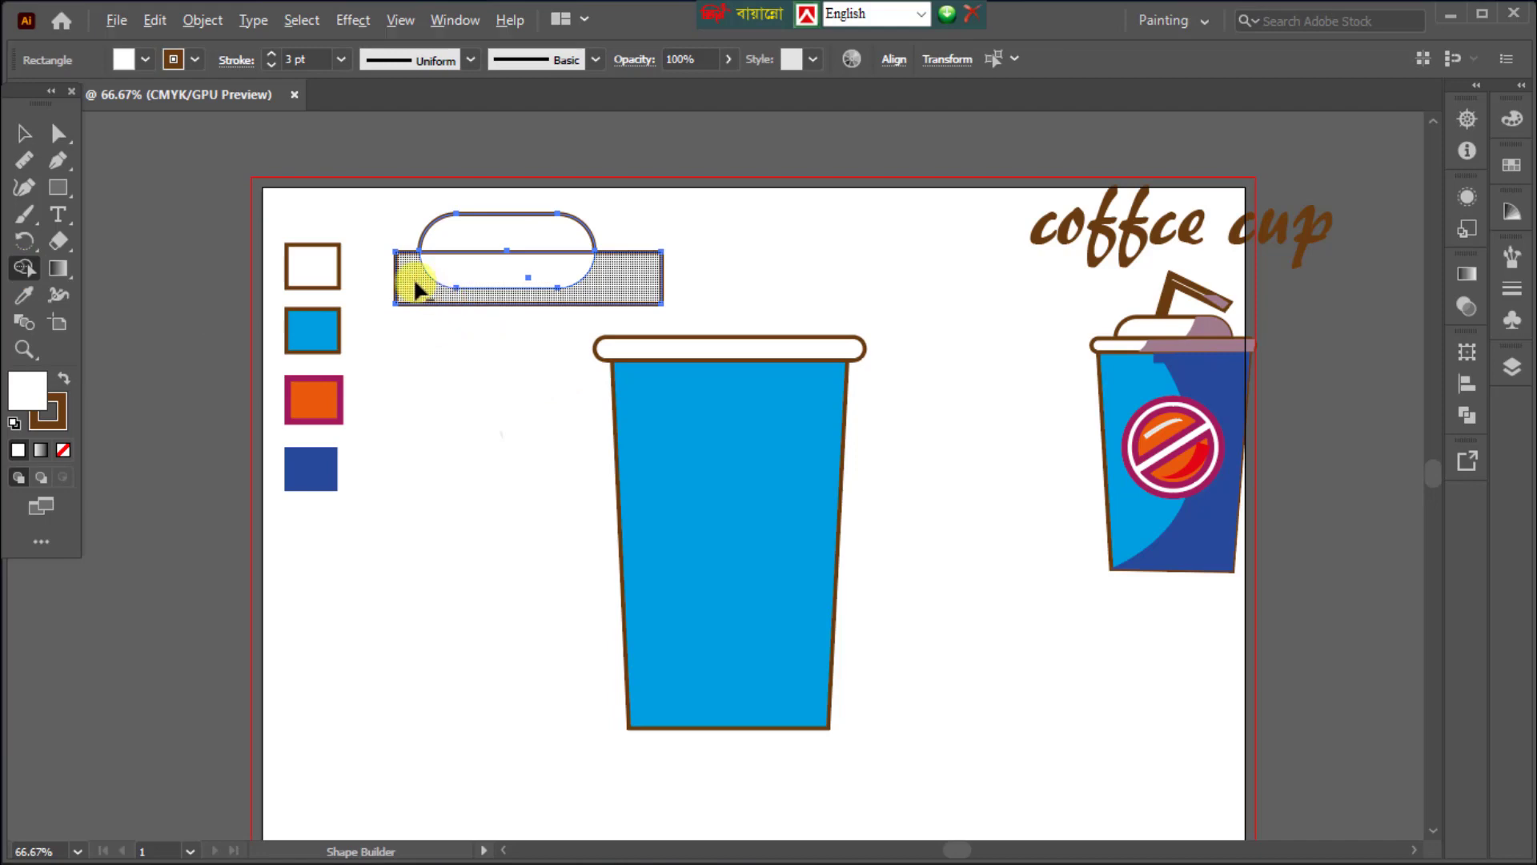
left_click_drag(383, 262, 514, 276)
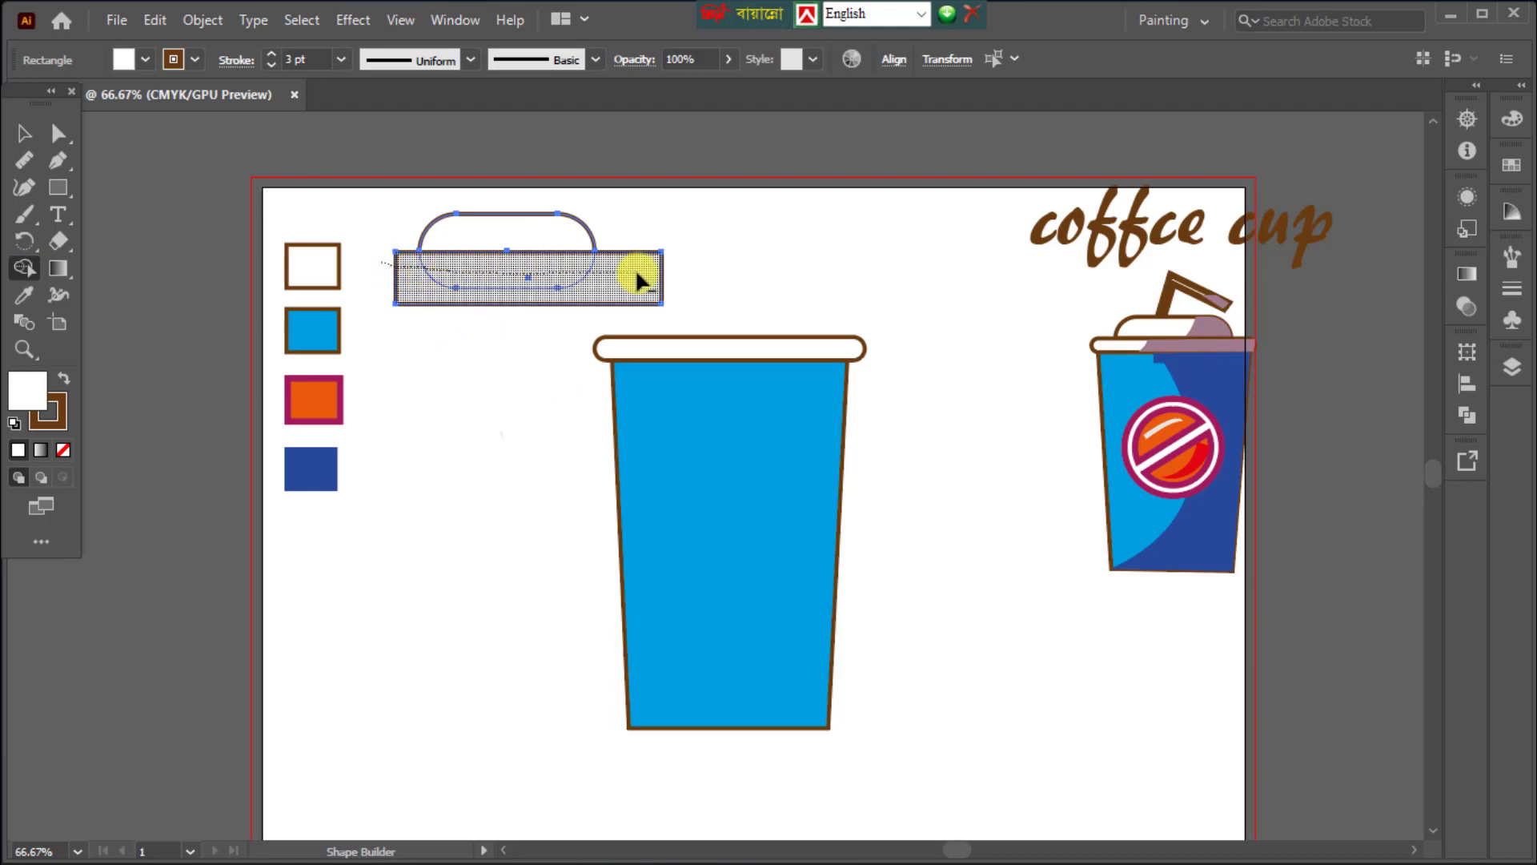
left_click_drag(671, 270, 671, 271)
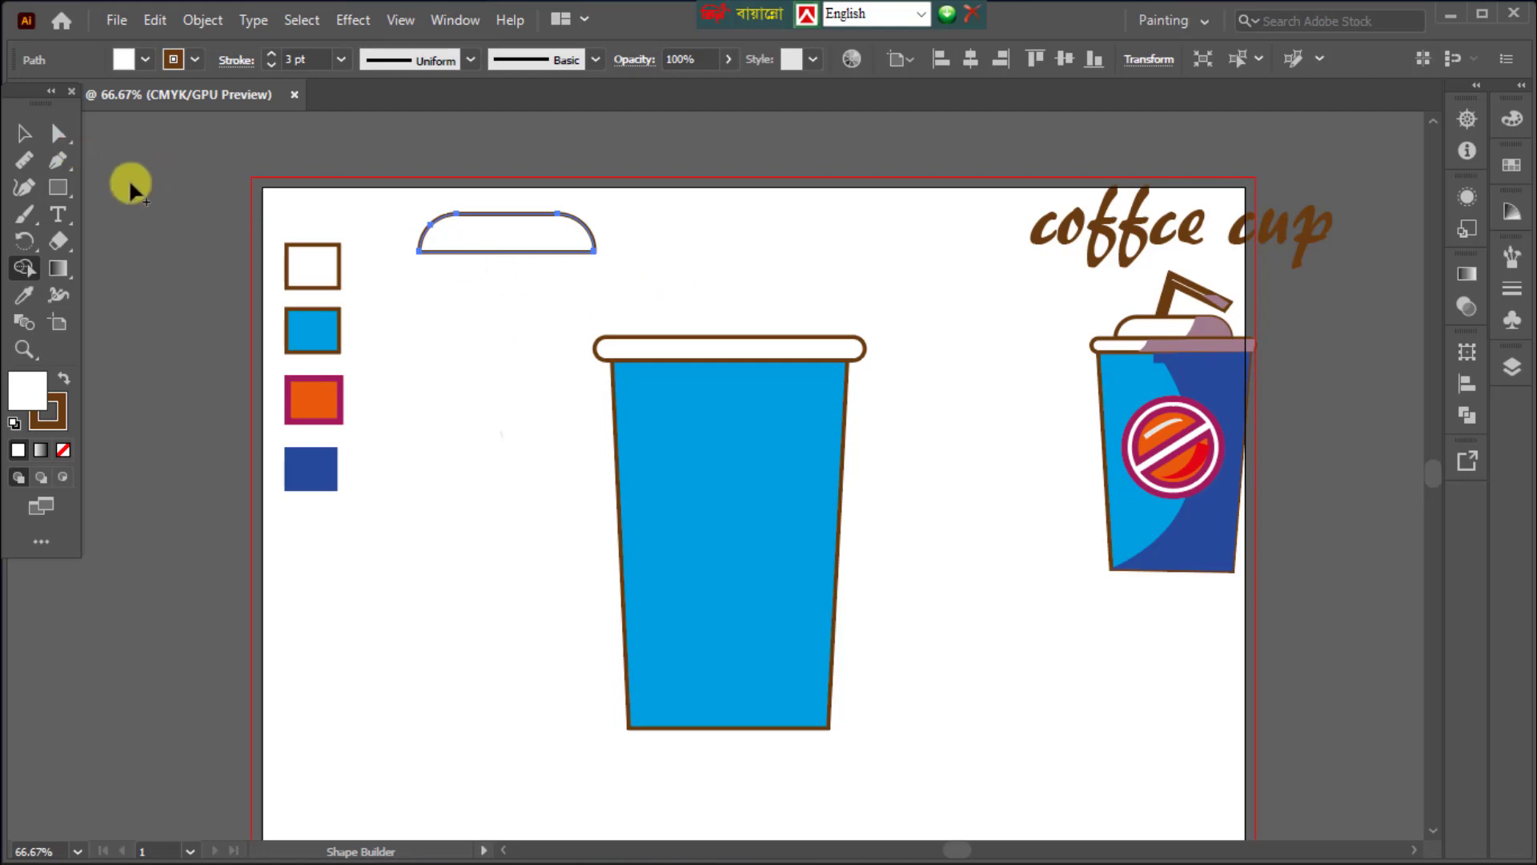
left_click(25, 133)
left_click(446, 412)
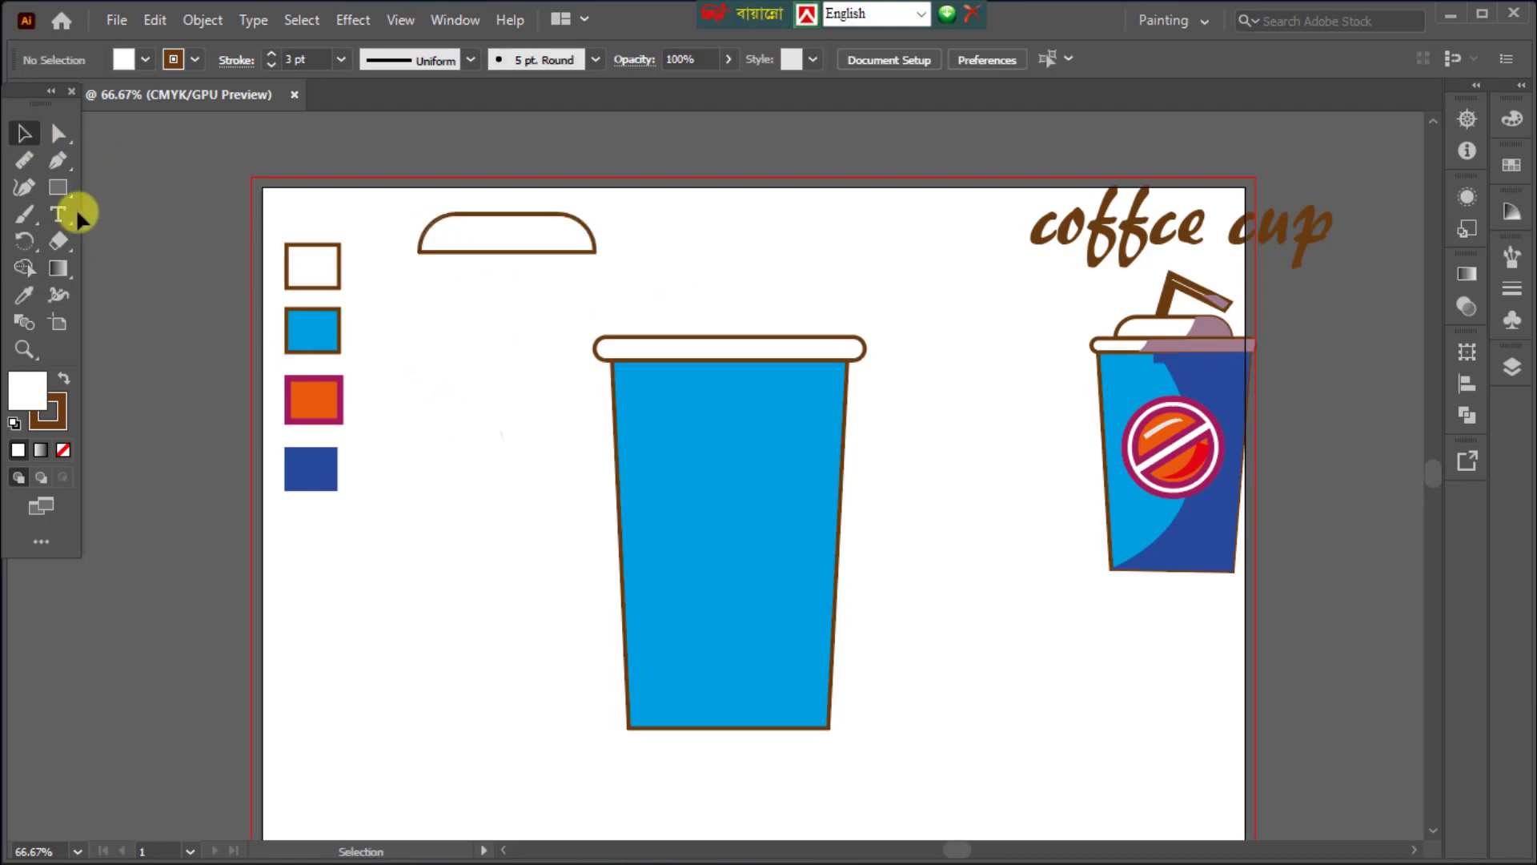
Delete the dome's straight bottom edge so its outline is open at the base.
left_click(58, 136)
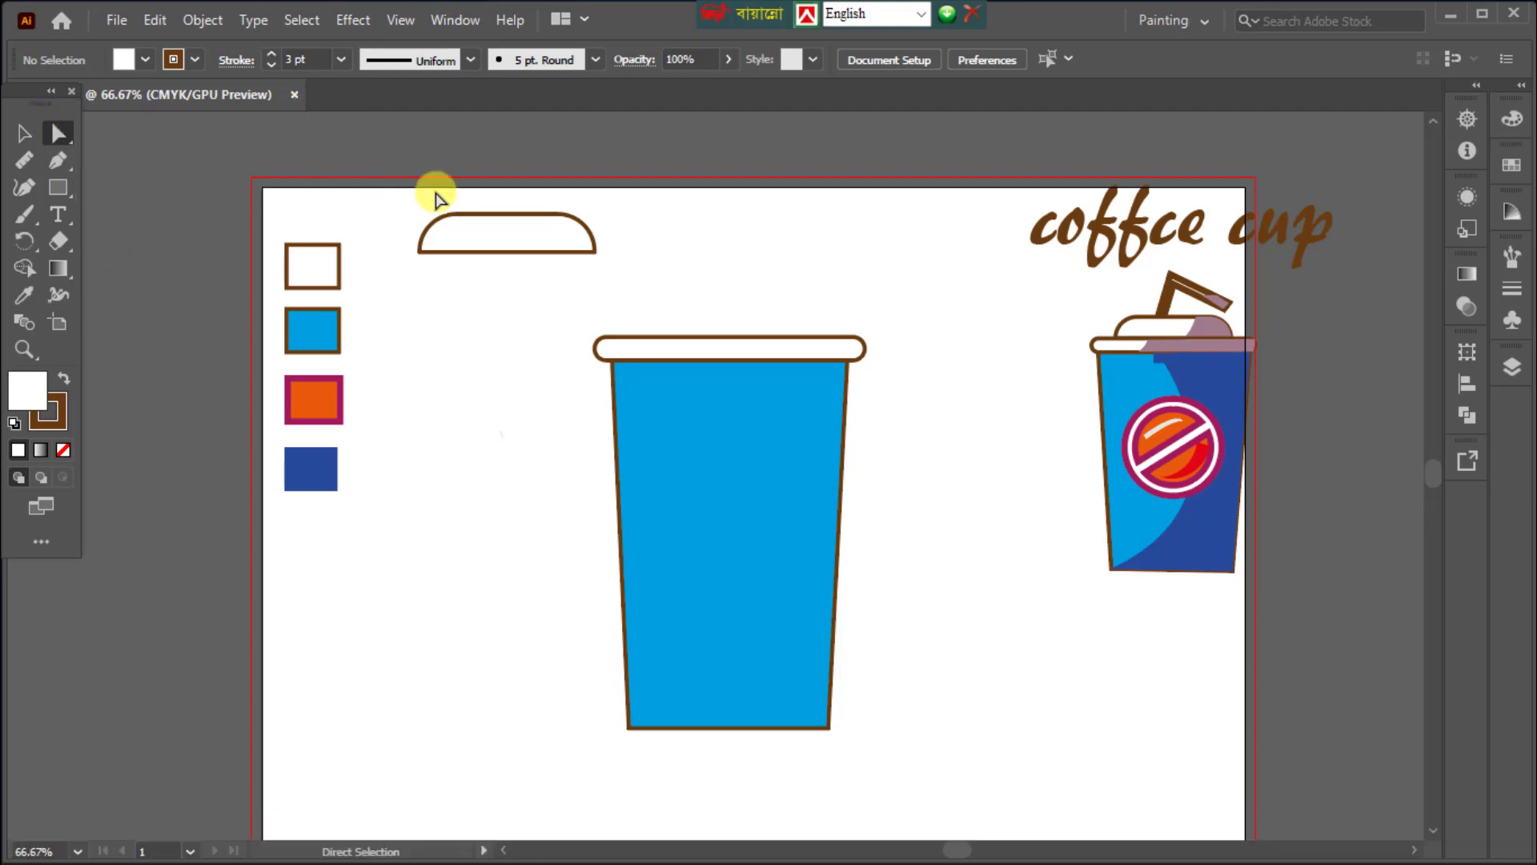
left_click(504, 253)
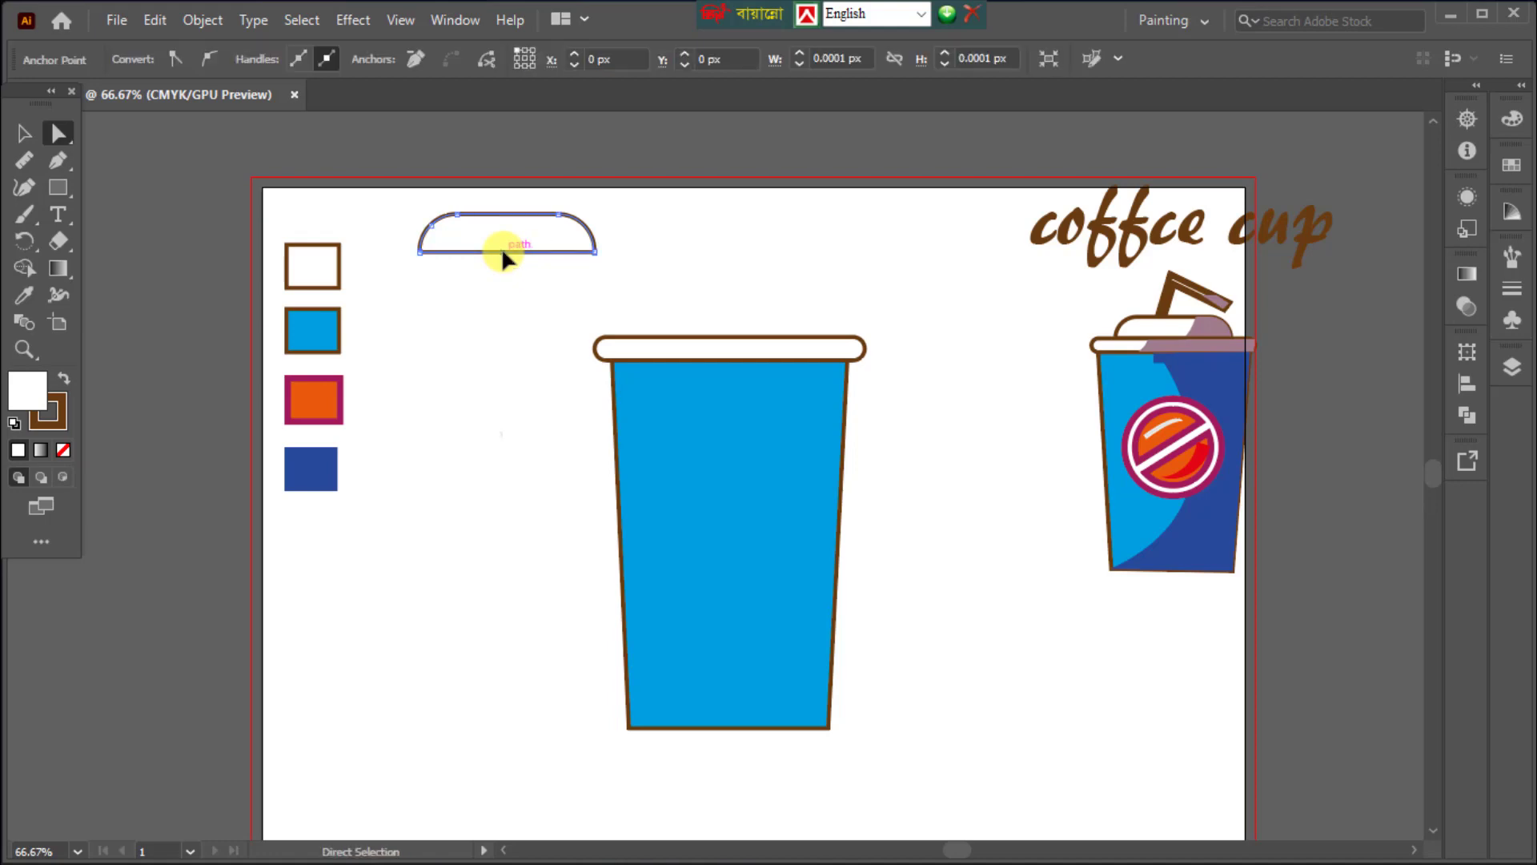
key("Delete")
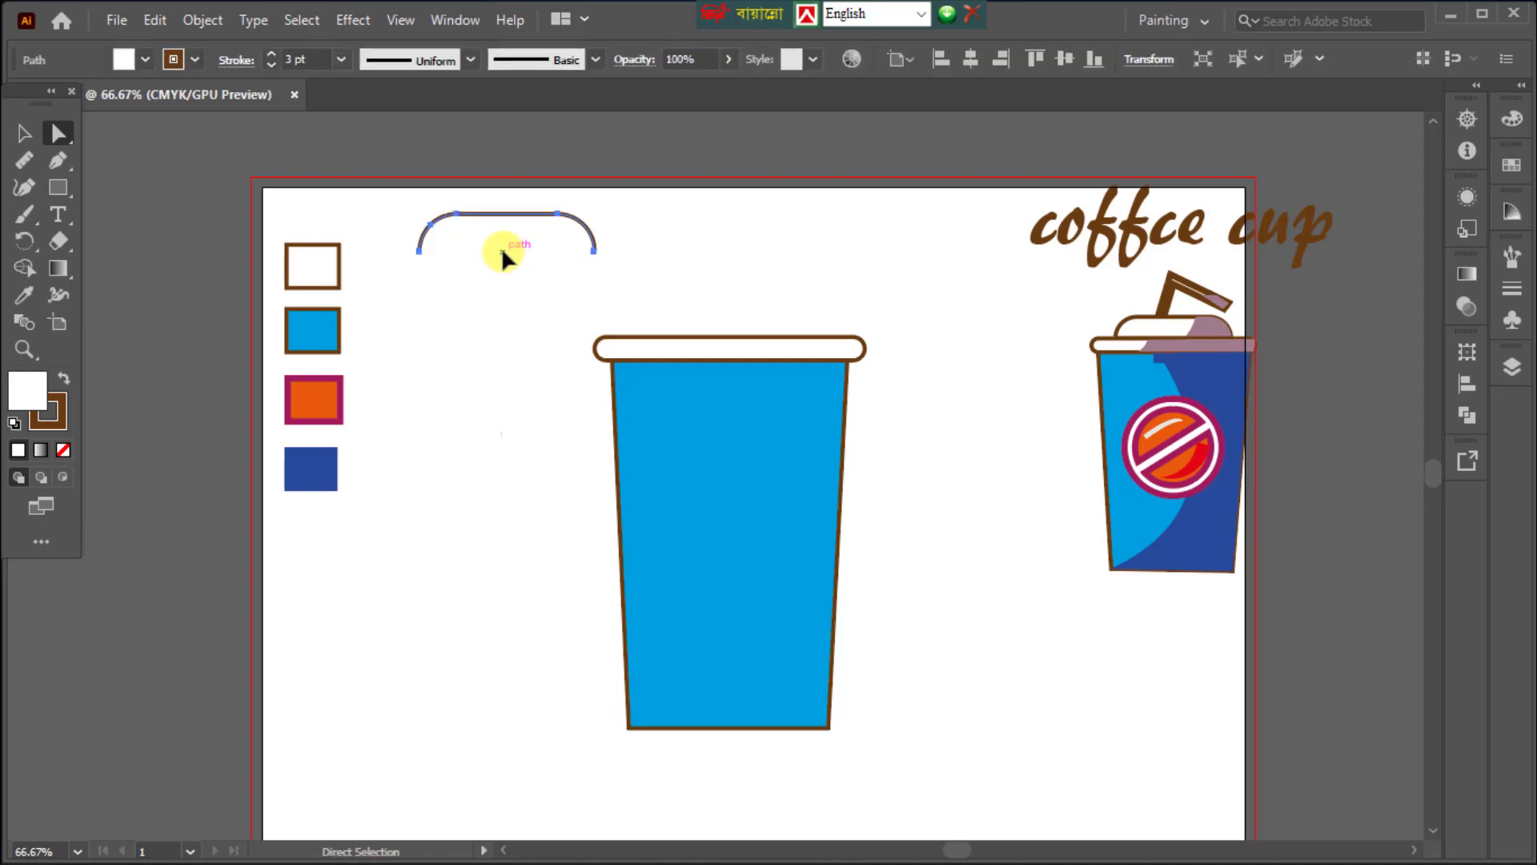
Scale the open dome down to roughly four fifths of its size.
left_click(24, 132)
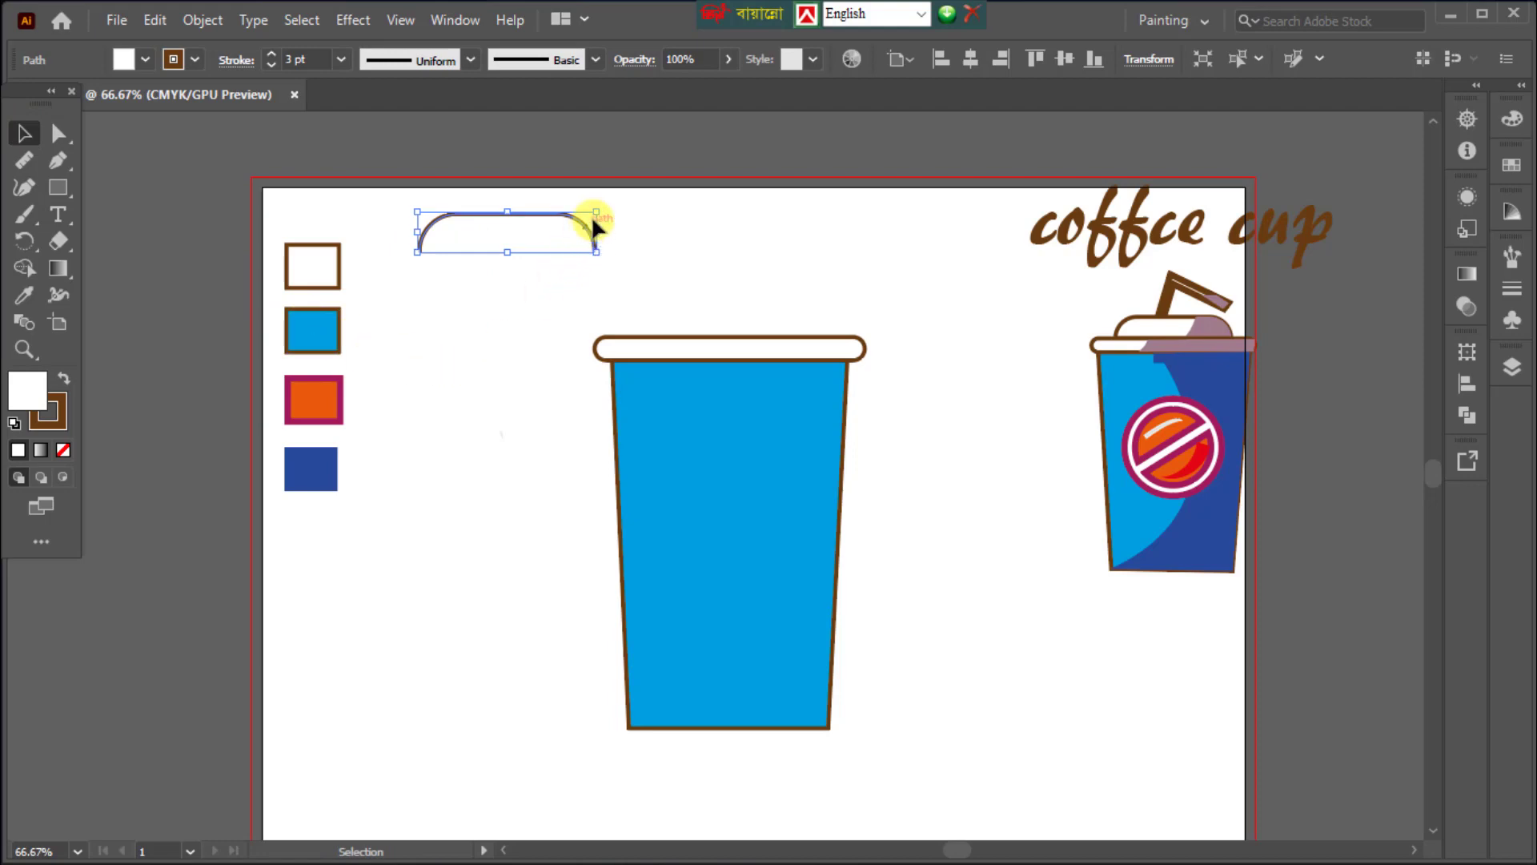
left_click_drag(599, 210, 590, 220)
left_click(474, 352)
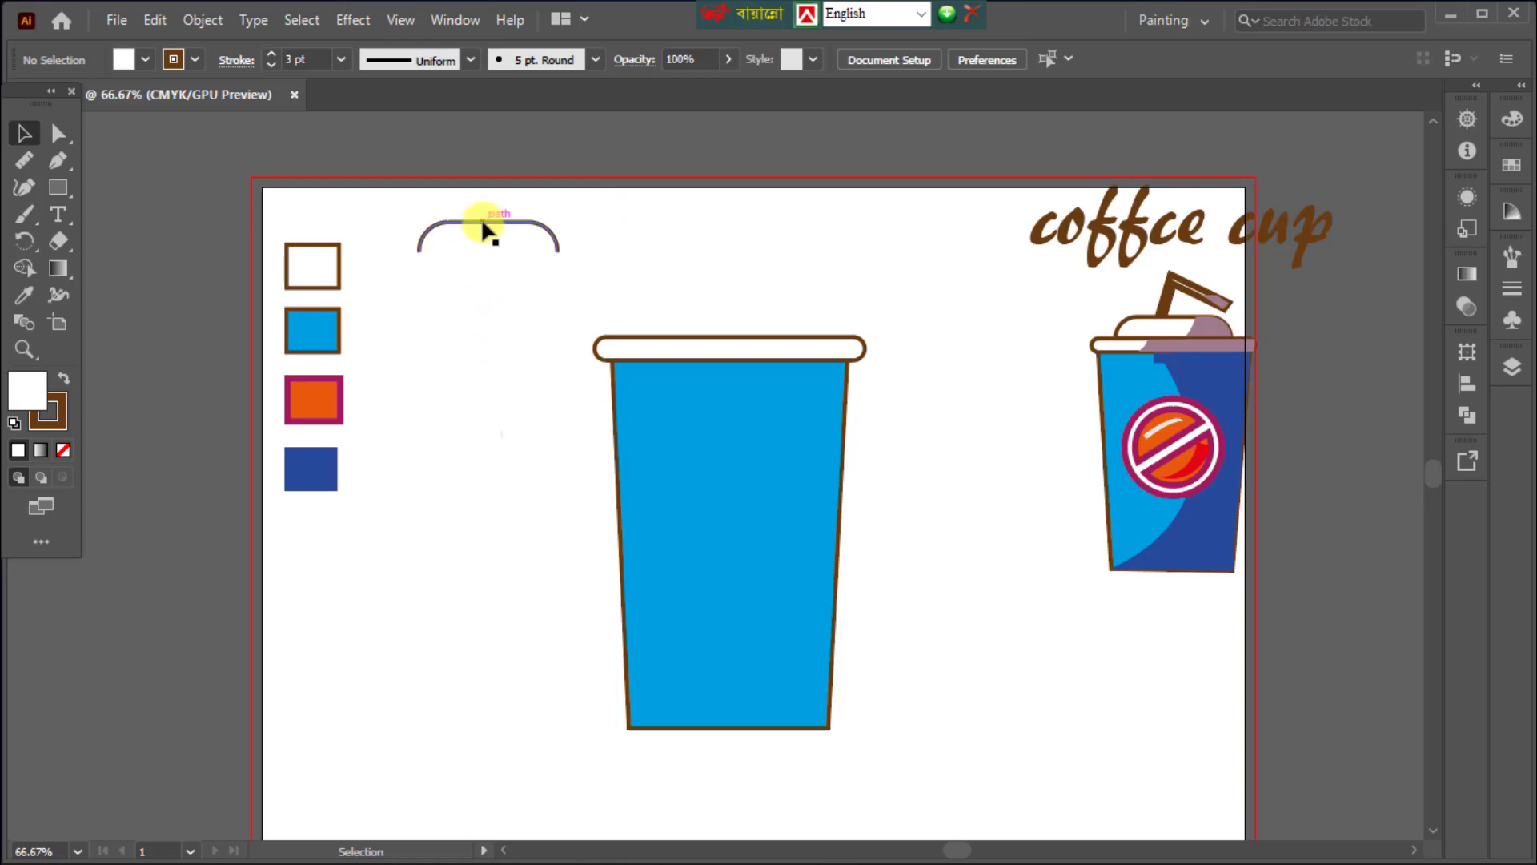
Place the dome on top of the cup's rim near its center and nudge it down so its base overlaps the rim.
left_click_drag(481, 223, 712, 309)
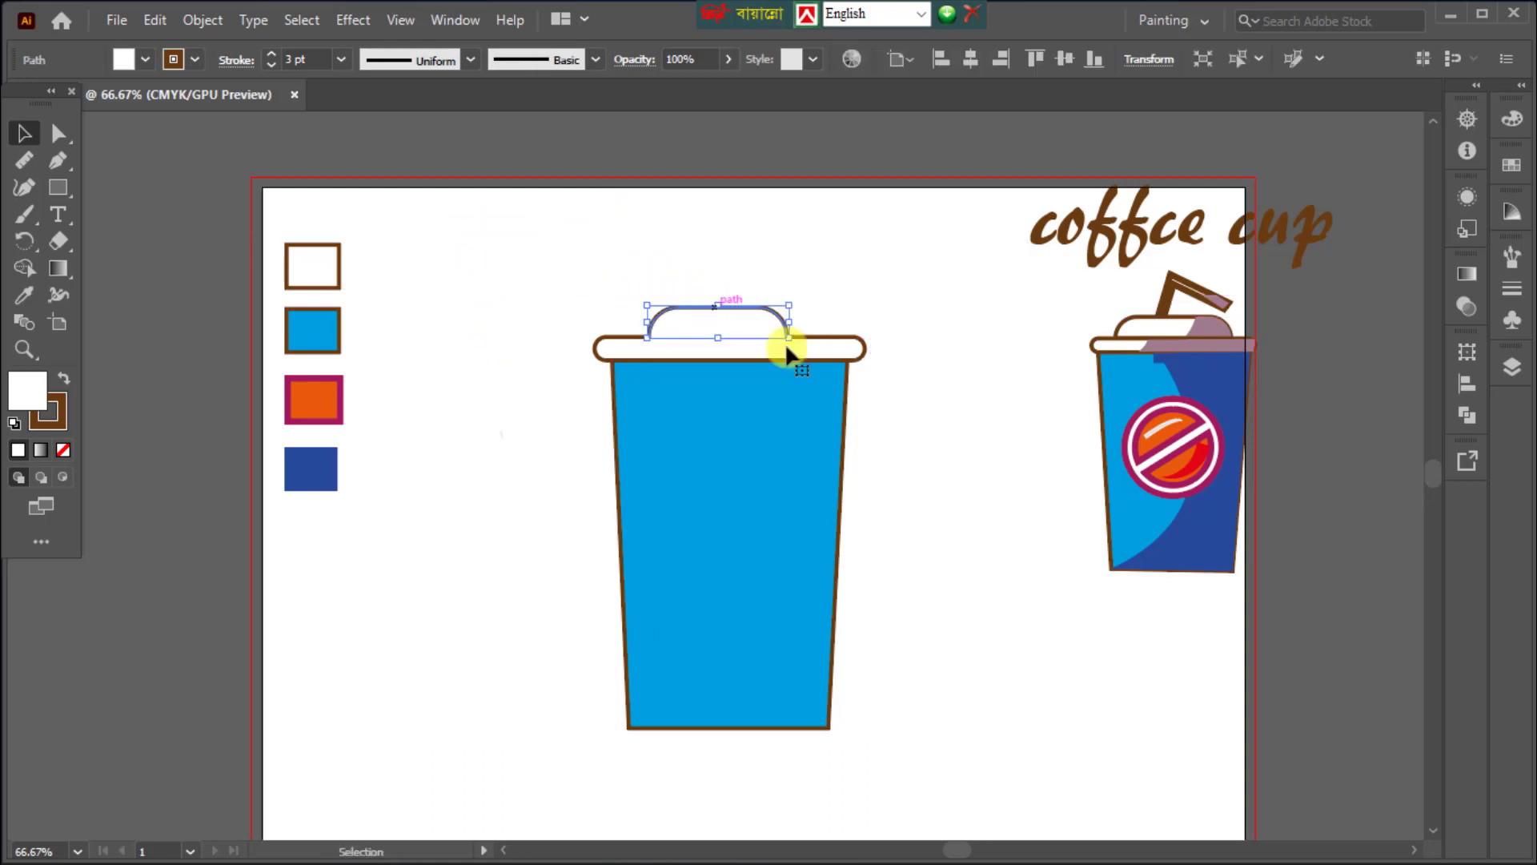
left_click(964, 498)
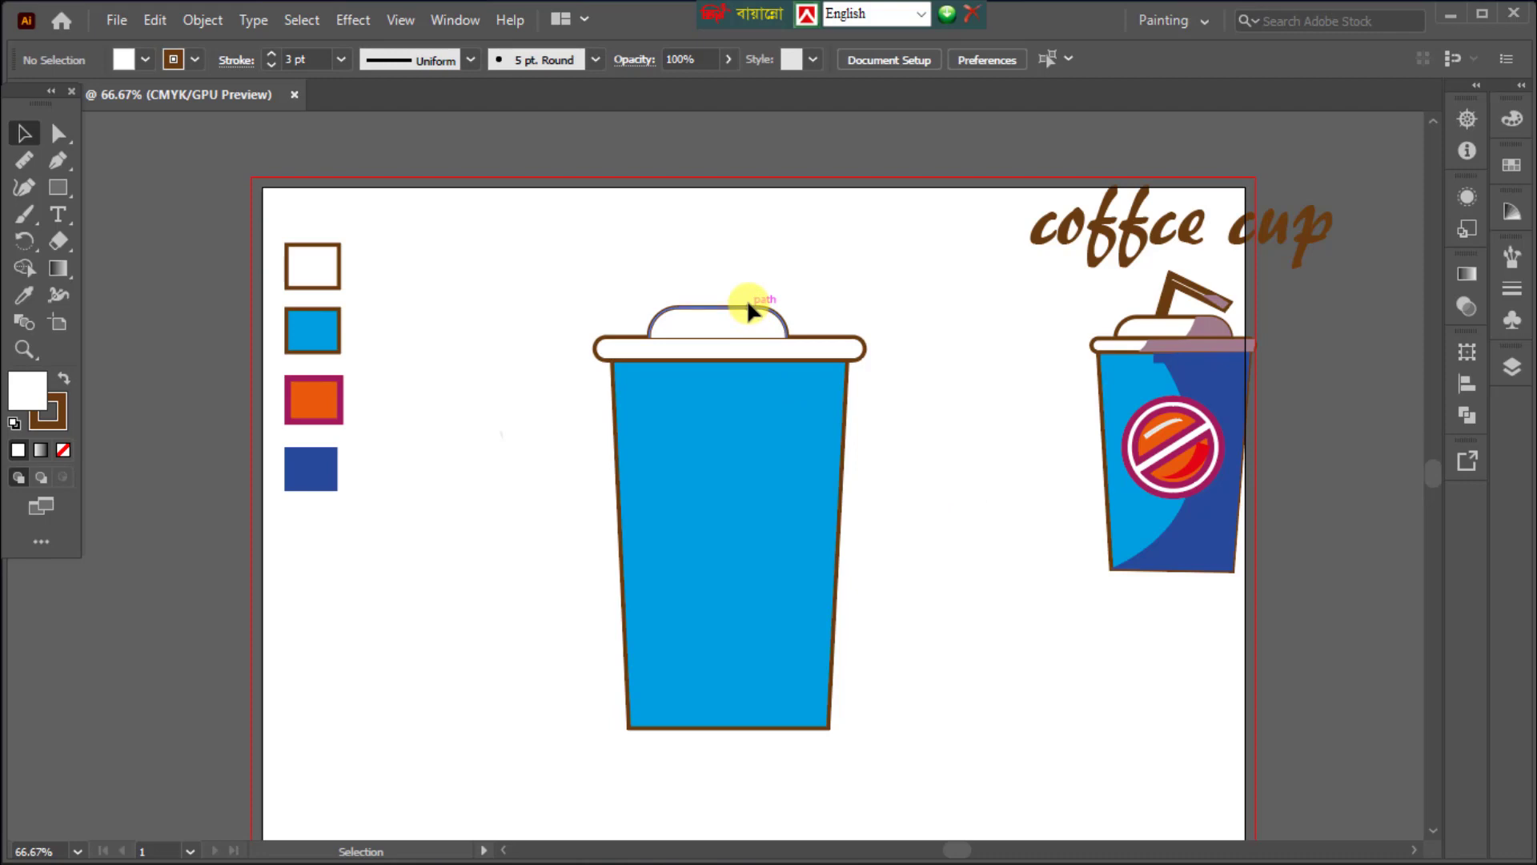
left_click_drag(750, 307, 749, 309)
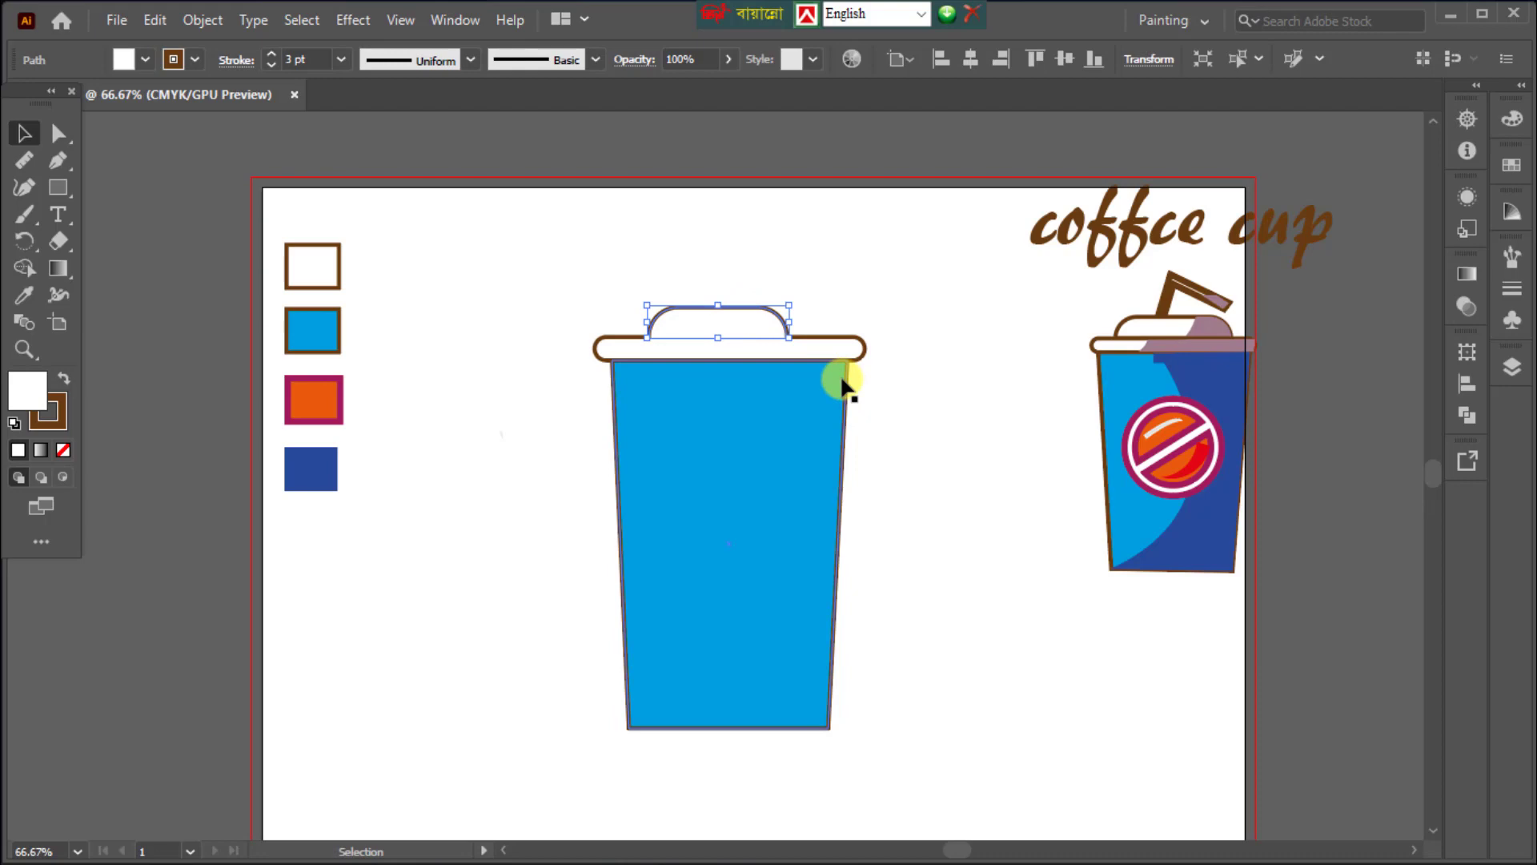
key("Down")
key("Down")
key("Down")
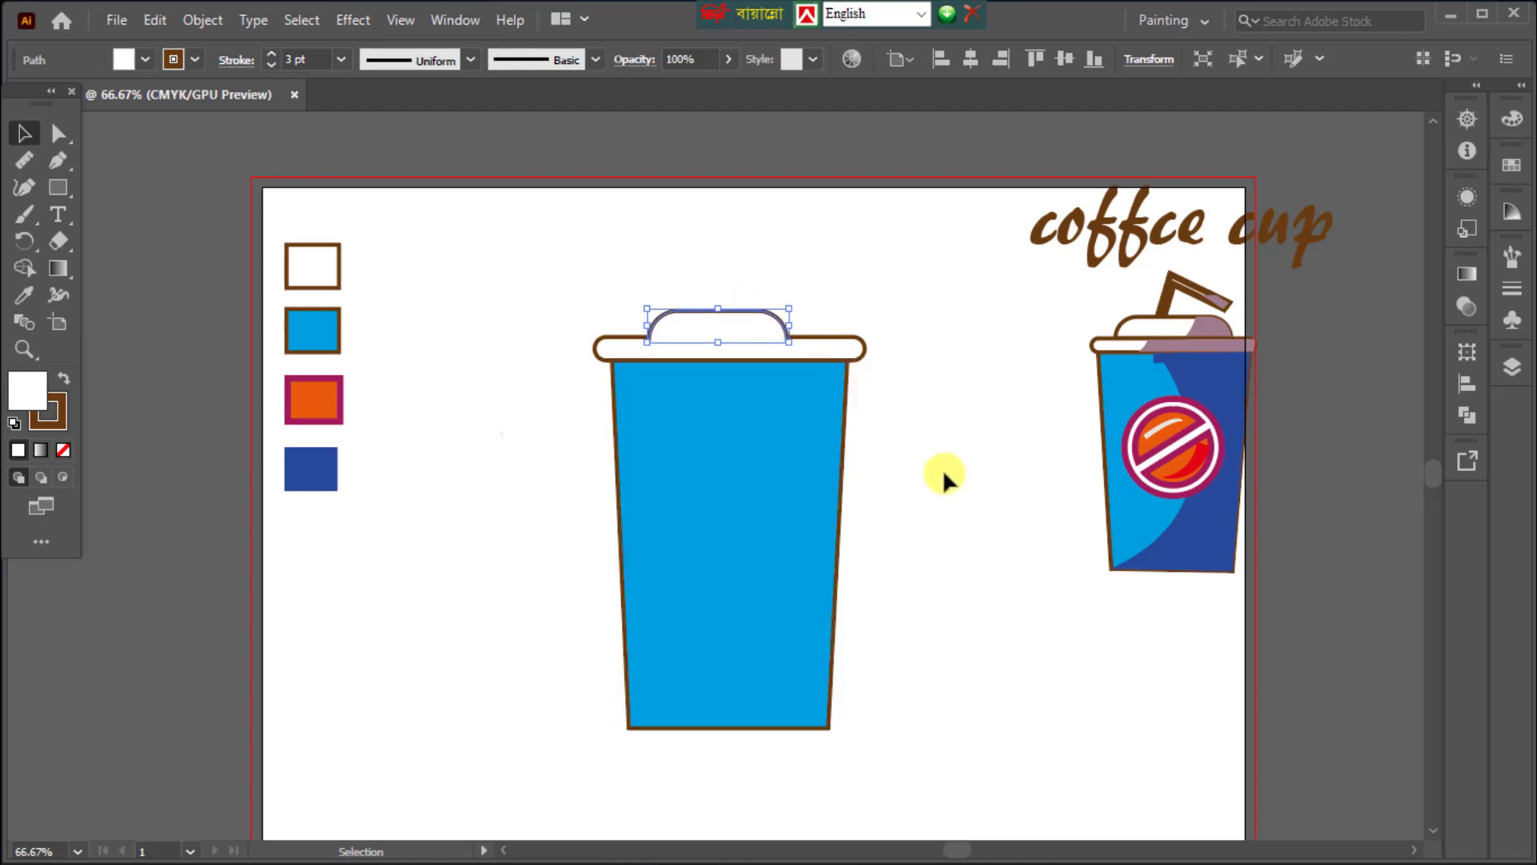
left_click(943, 470)
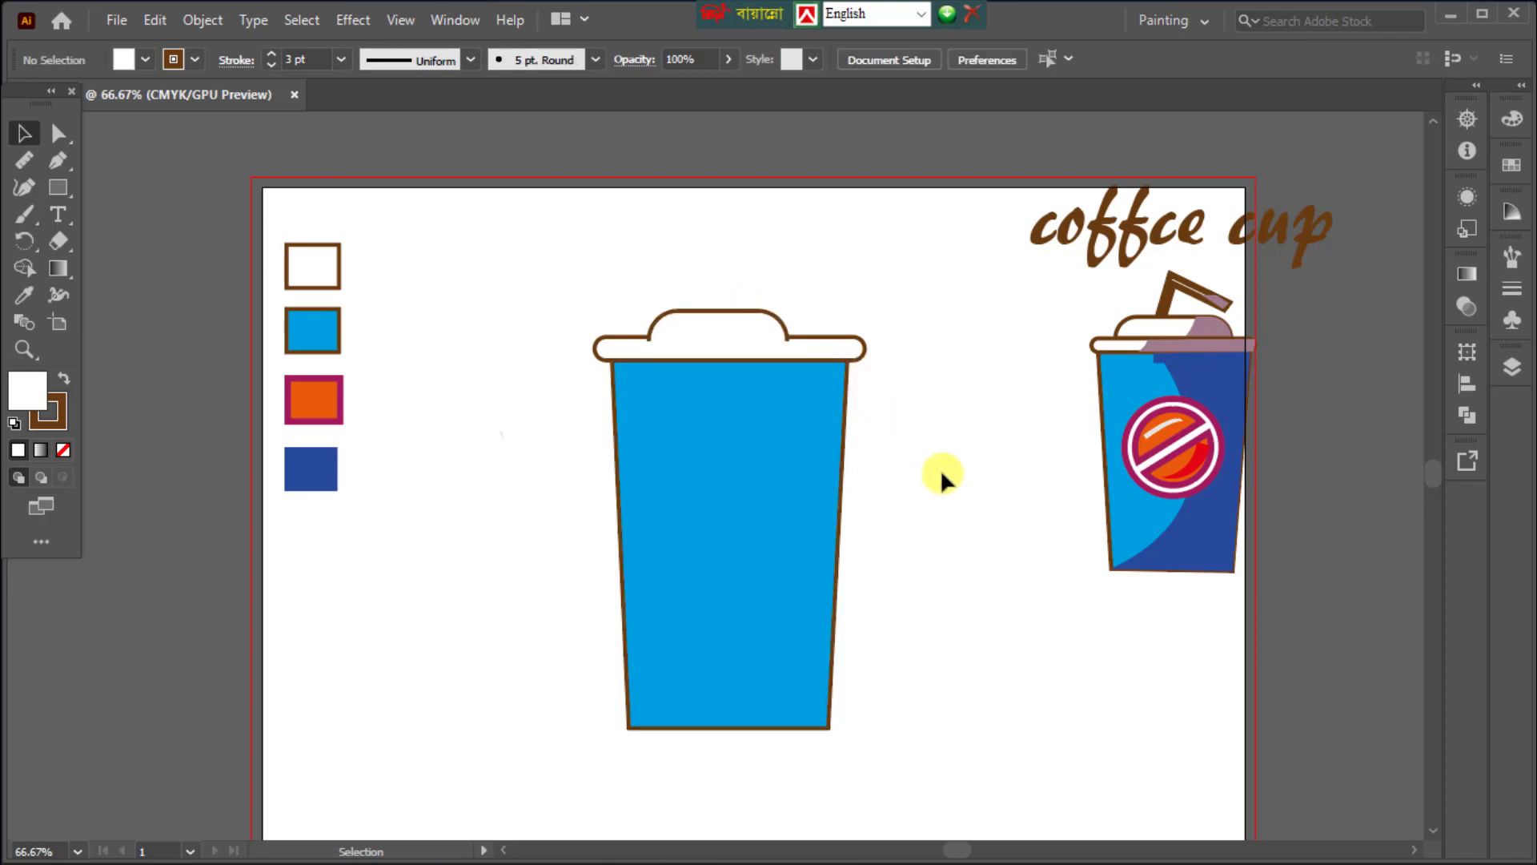
Bring the white rim to the front so it covers the base of the dome.
left_click(857, 346)
right_click(857, 345)
mouse_move(941, 750)
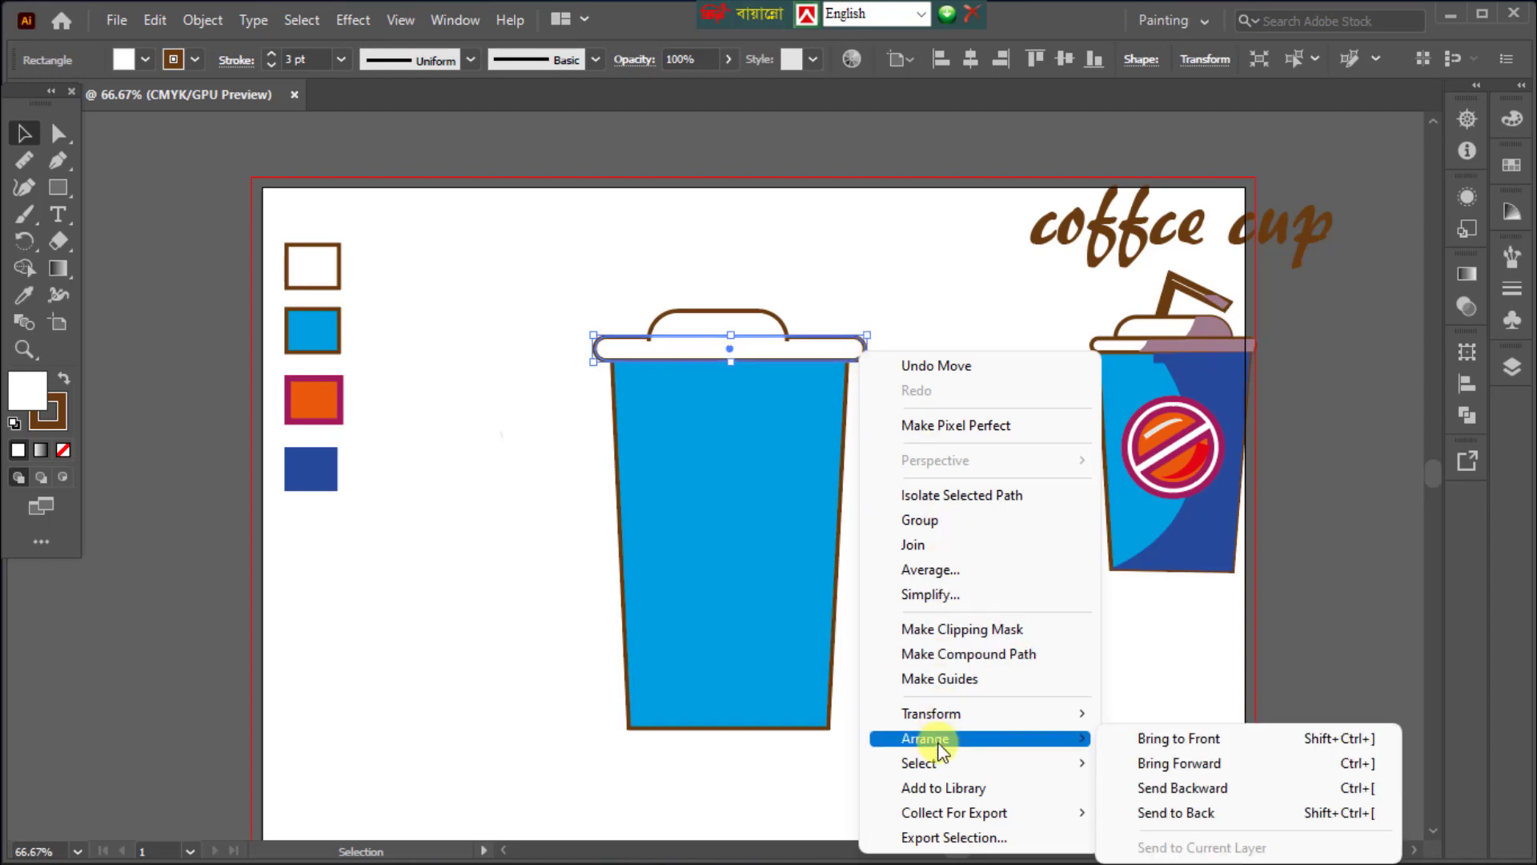
left_click(1123, 738)
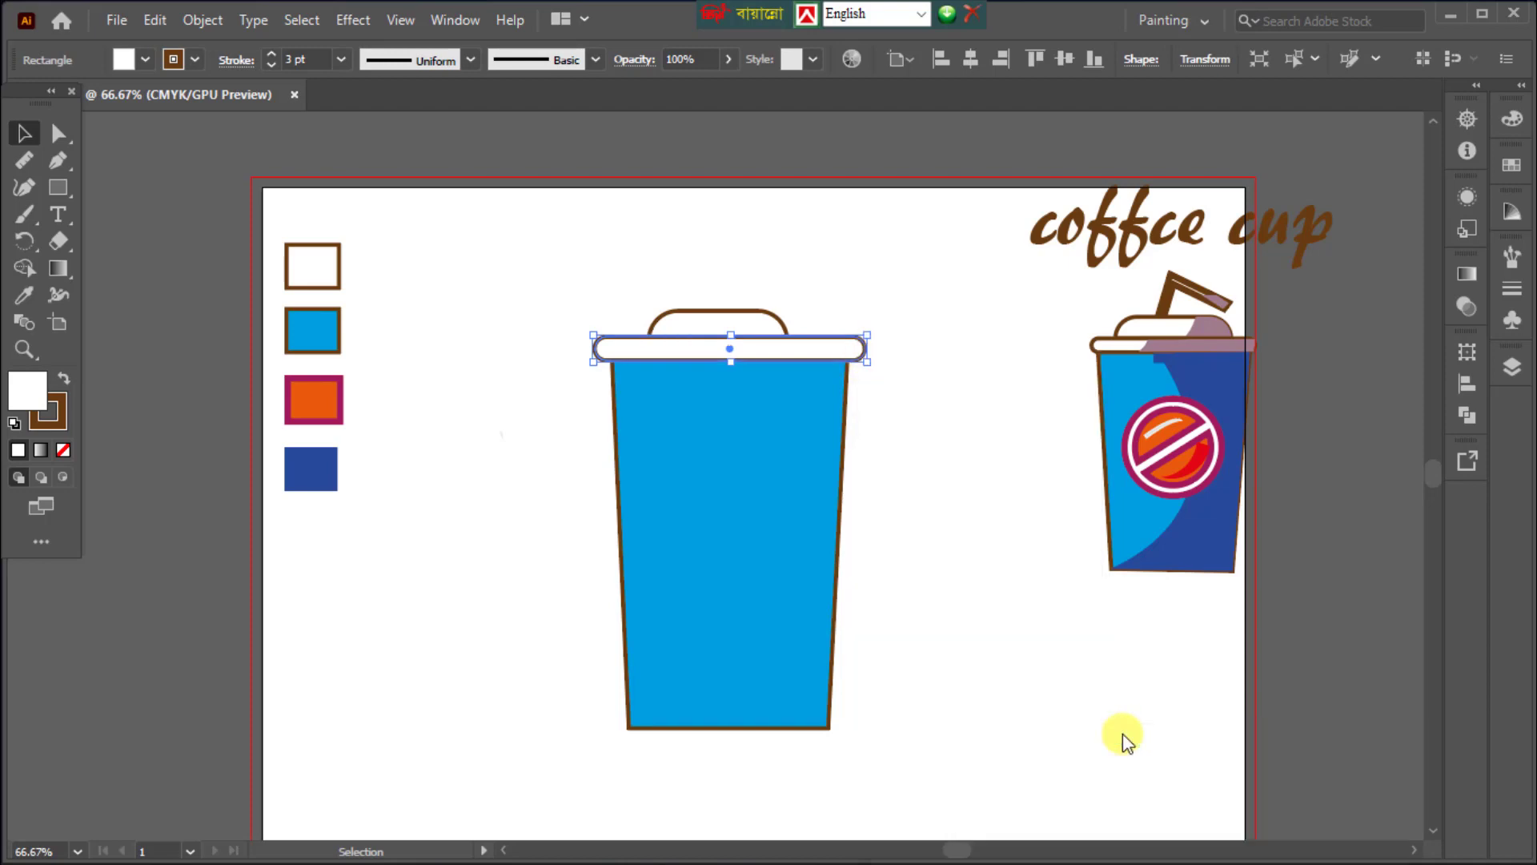
left_click(1291, 702)
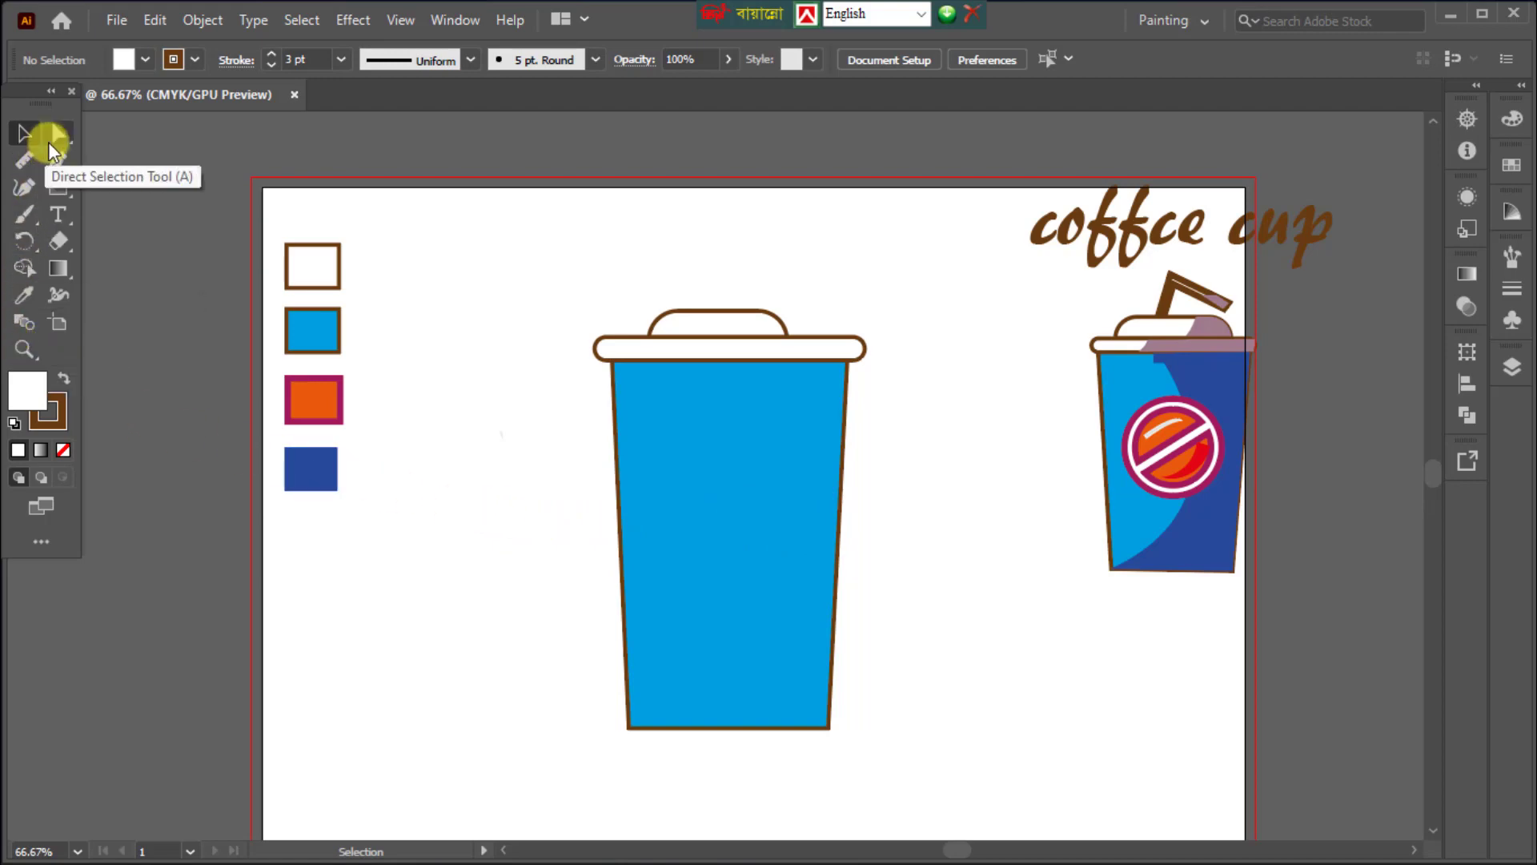
Draw a closed Pen shape over the dome's right half, curving from the rim to the dome's top and extending above and beyond its right side.
left_click(64, 160)
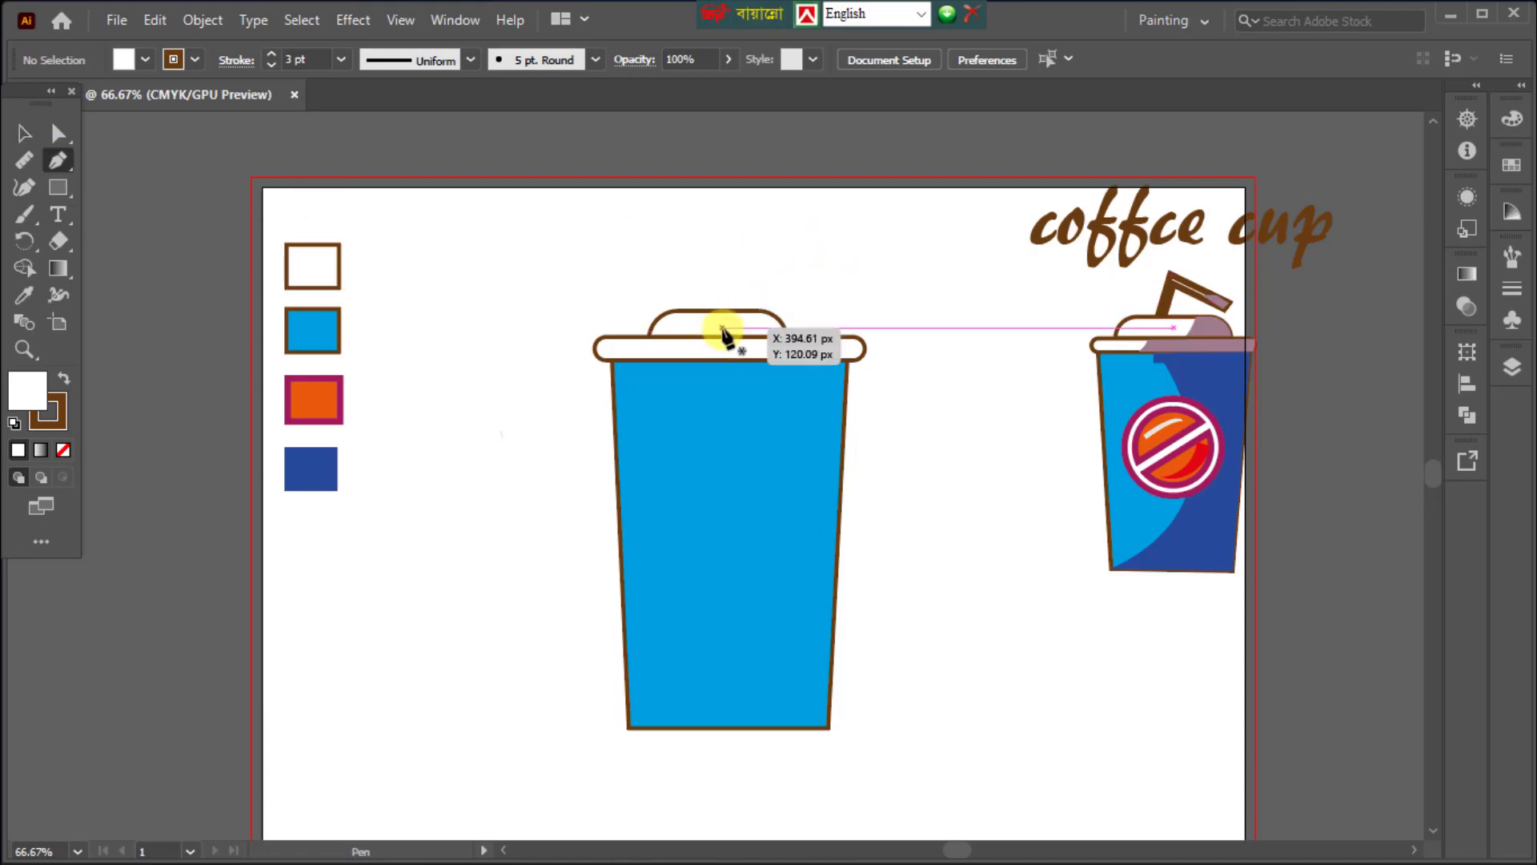
scroll(723, 329, "up", 1)
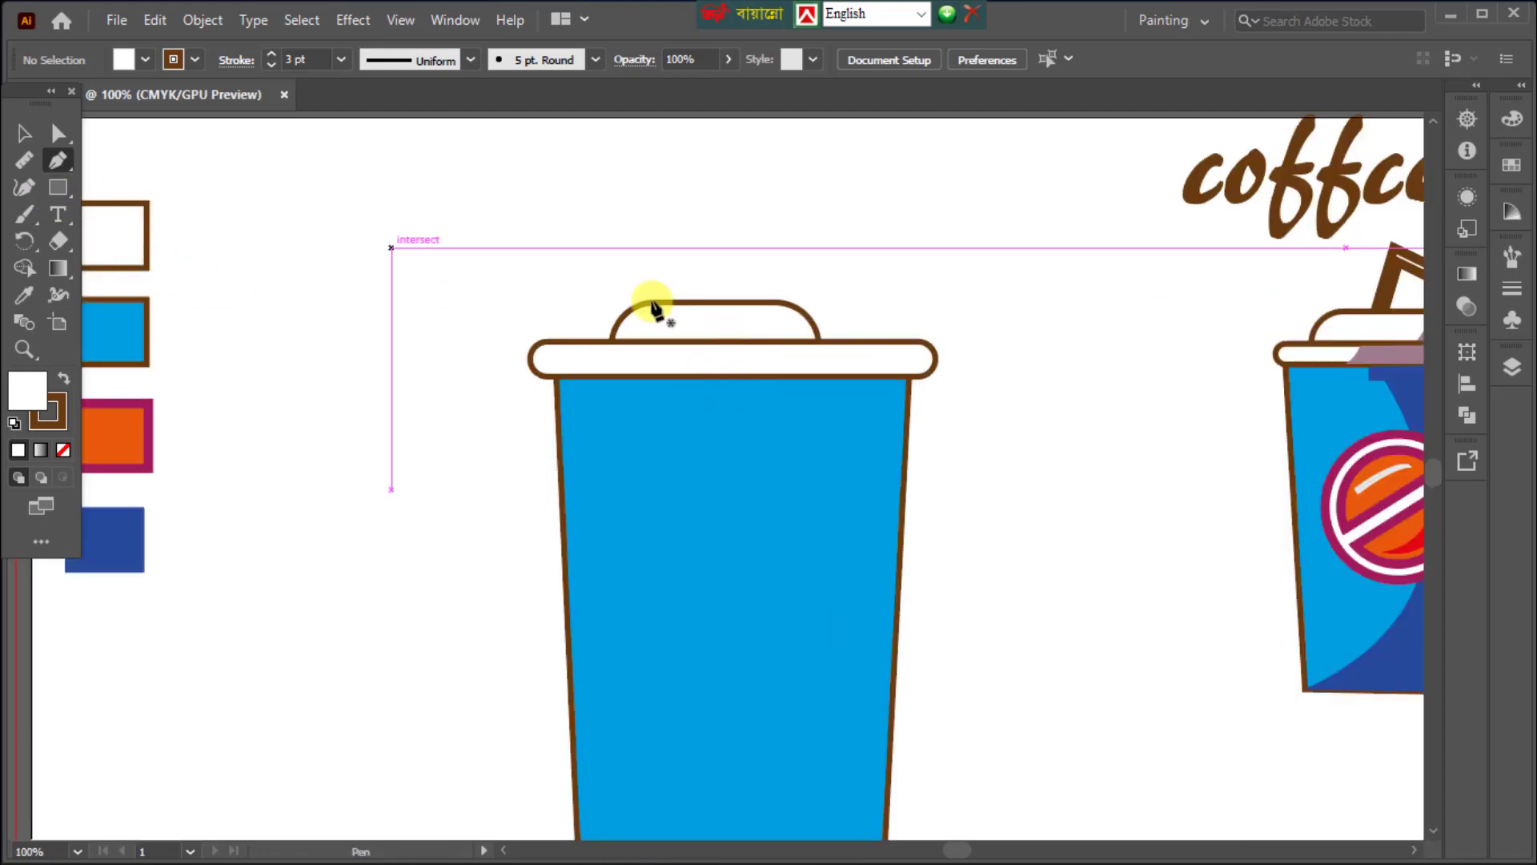
left_click(708, 339)
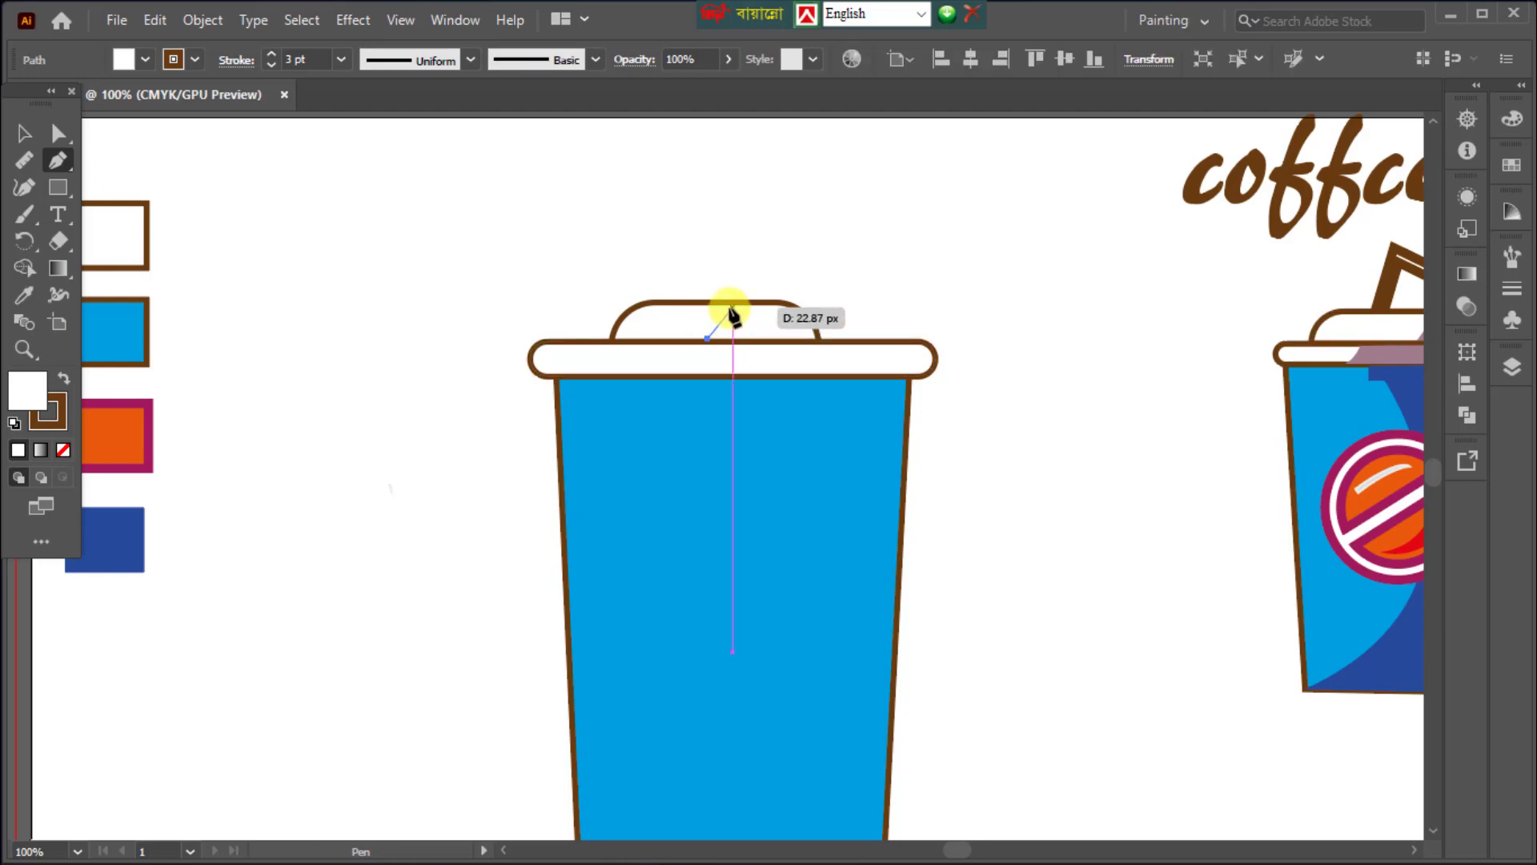
left_click(733, 307)
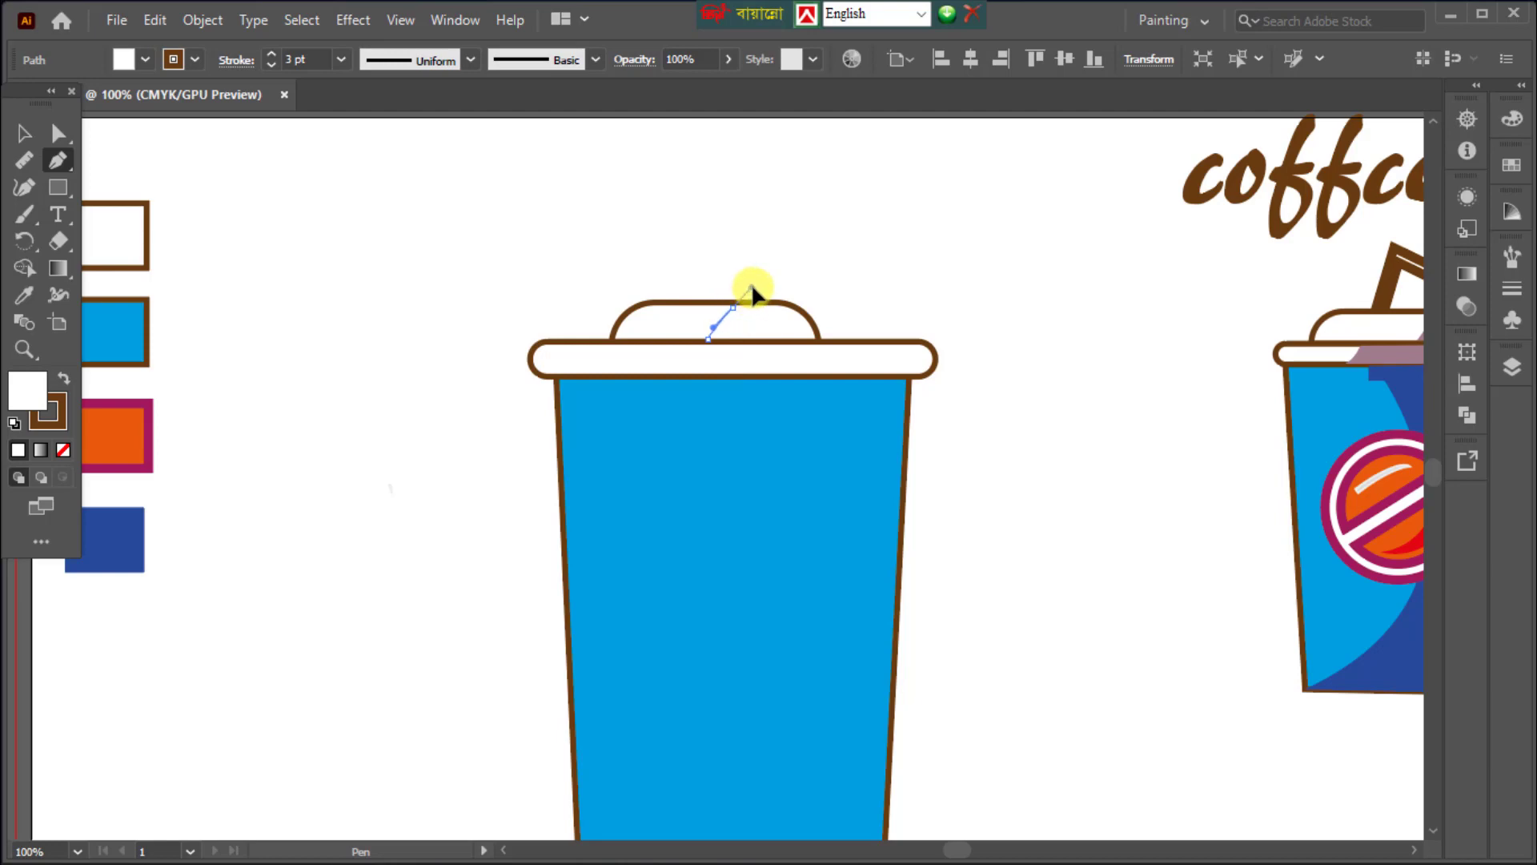
left_click_drag(752, 289, 737, 277)
left_click_drag(737, 269, 731, 272)
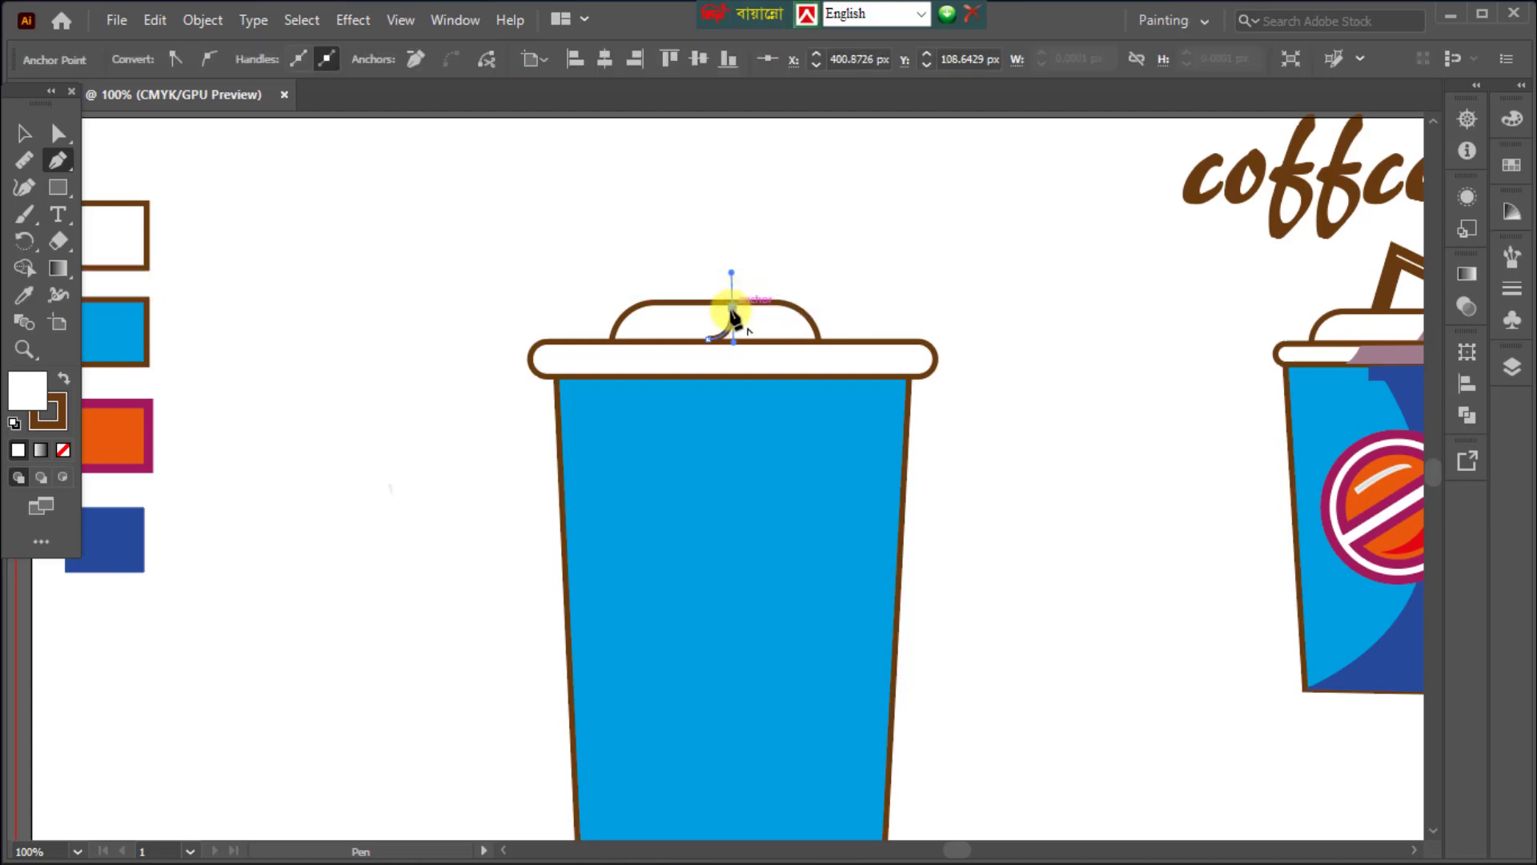
key("alt")
left_click_drag(732, 311, 762, 257)
left_click(763, 256)
left_click(847, 273)
left_click(877, 311)
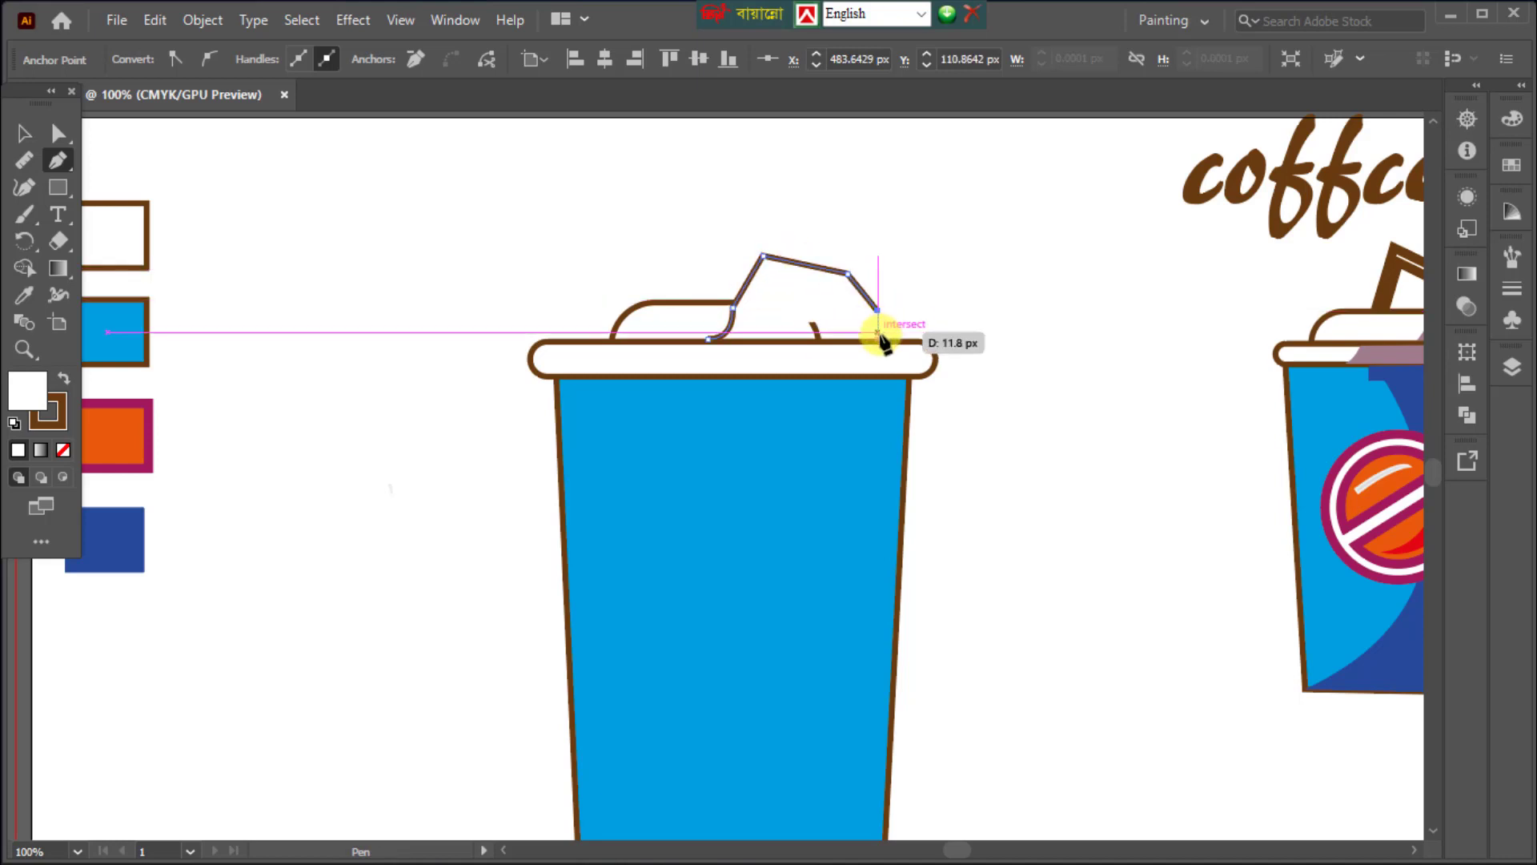
left_click(817, 340)
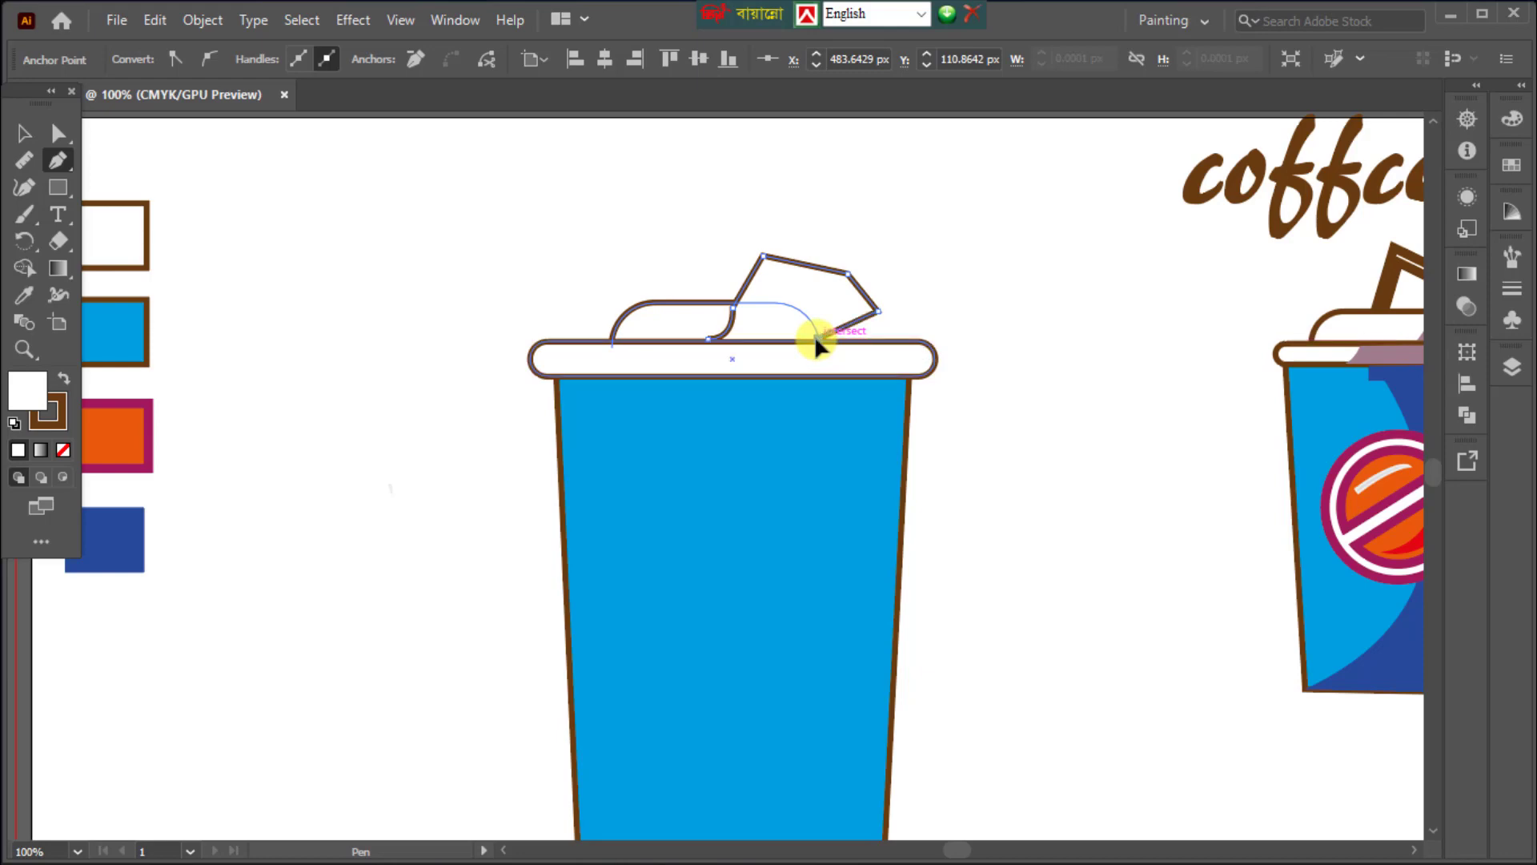
left_click(709, 340)
left_click_drag(711, 344, 706, 338)
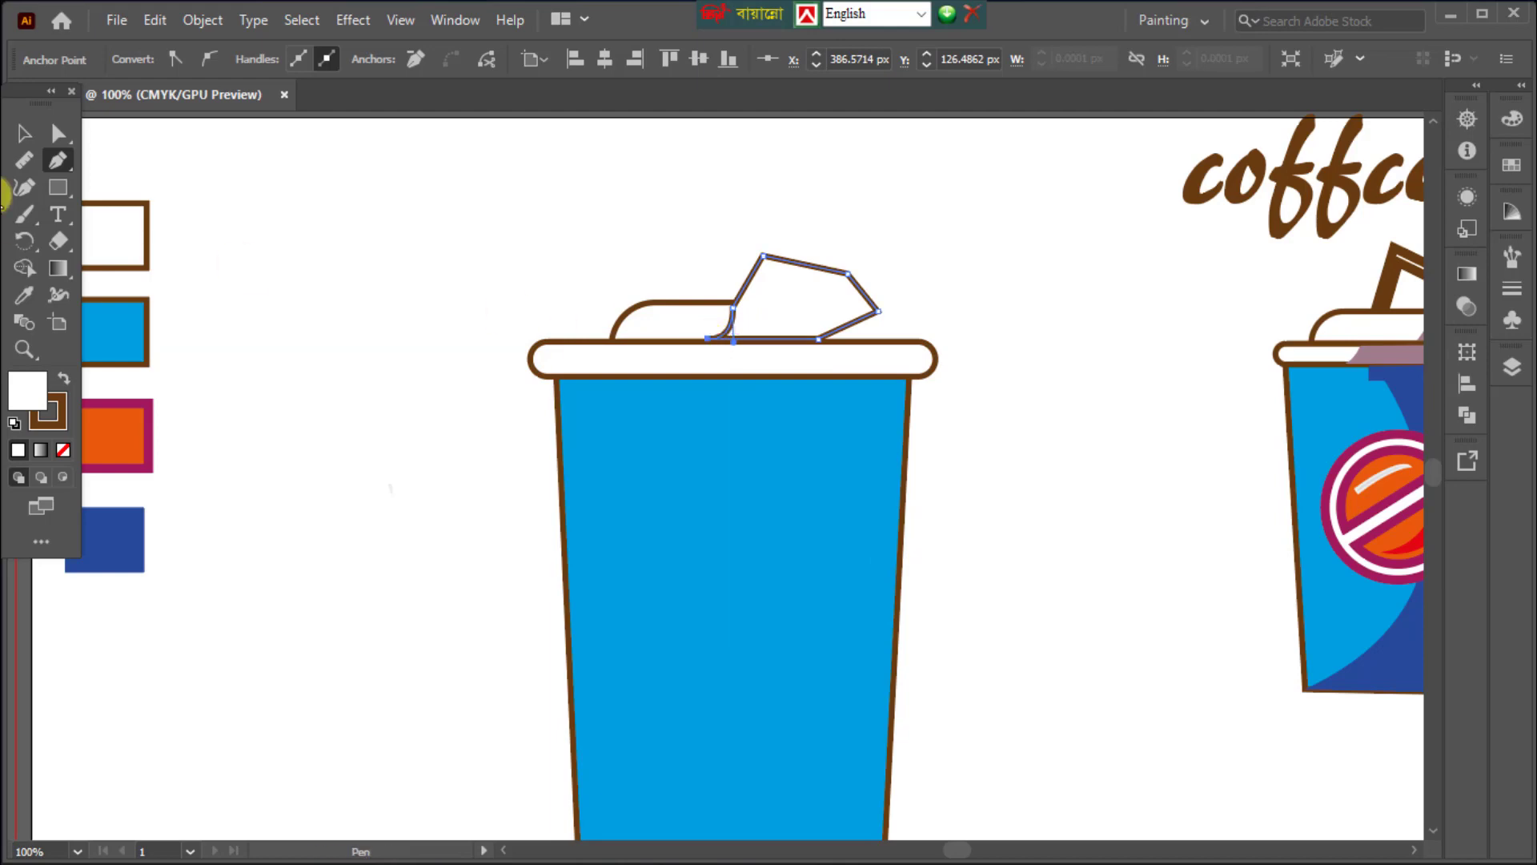
Fill the new shape with the mauve shadow color sampled from the reference cup's lid, without an outline.
left_click(25, 296)
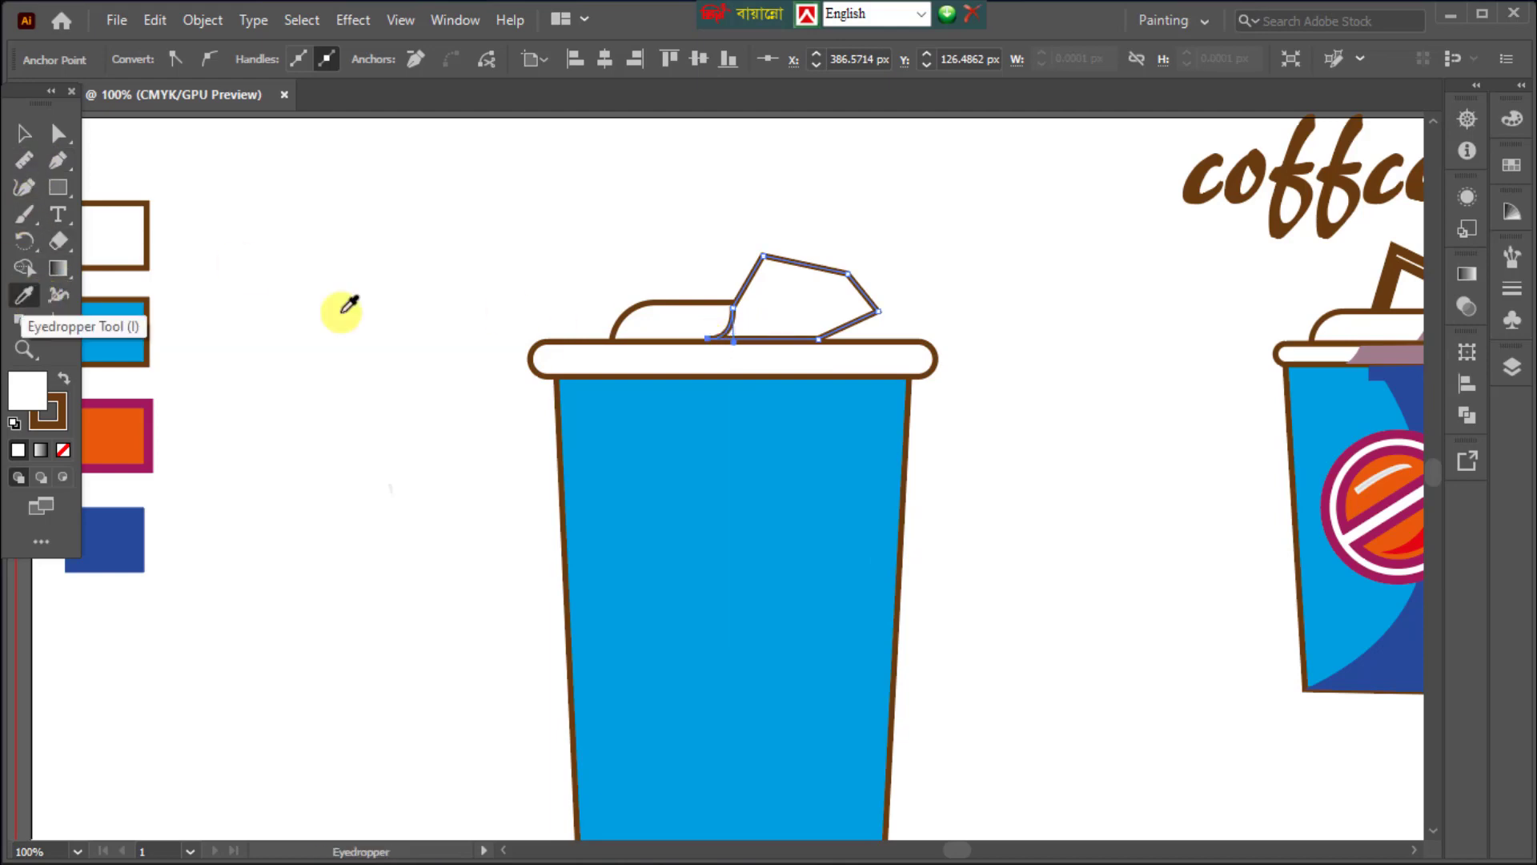
left_click(1393, 350)
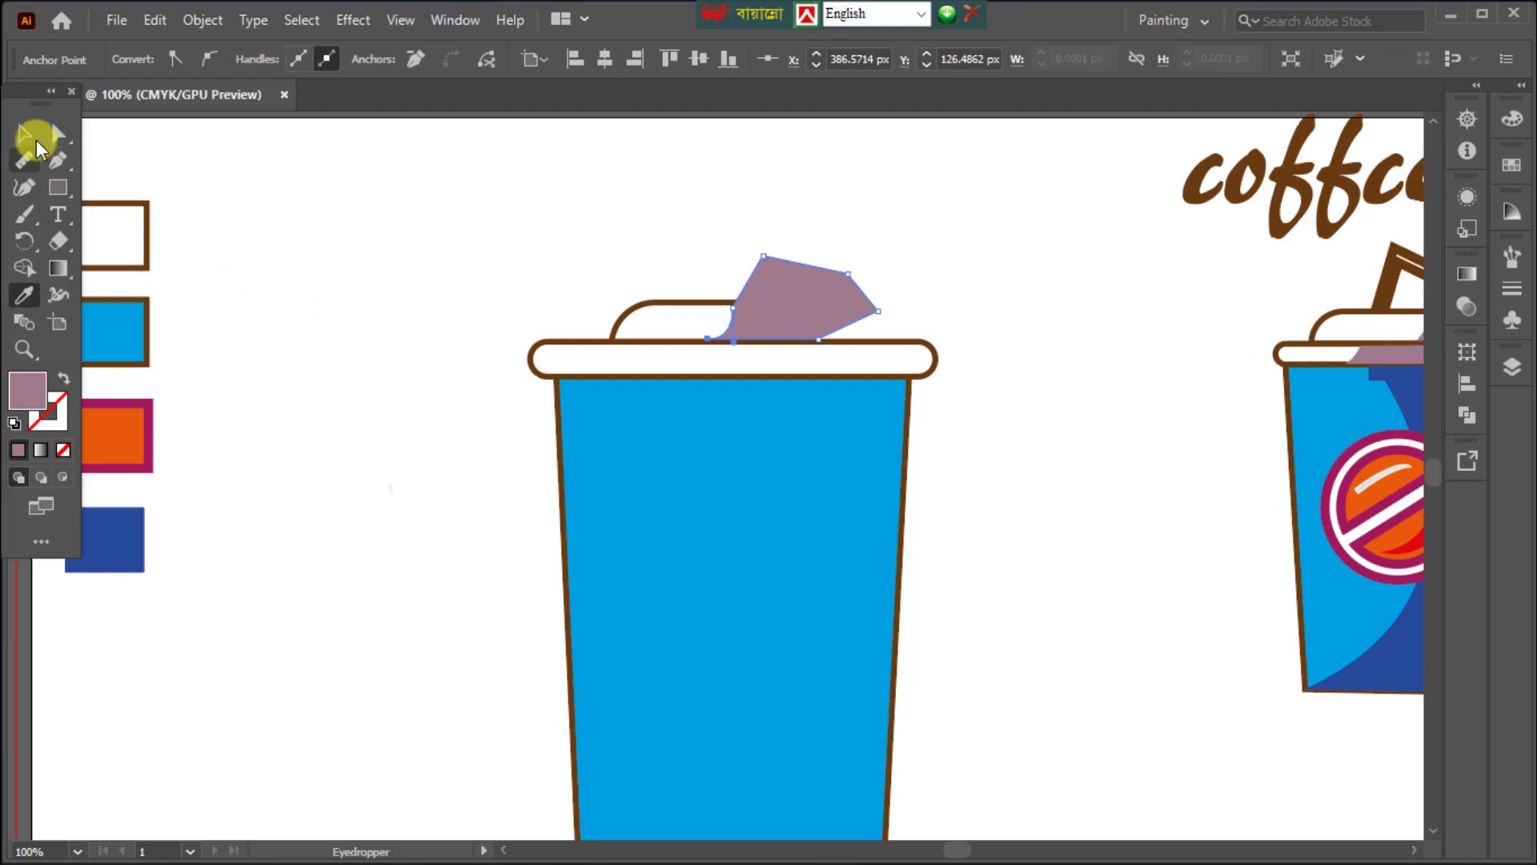
Trim the mauve shadow shape to the dome's outline with Shape Builder, removing the part that extends above and beyond it.
left_click(25, 134)
left_click(273, 479)
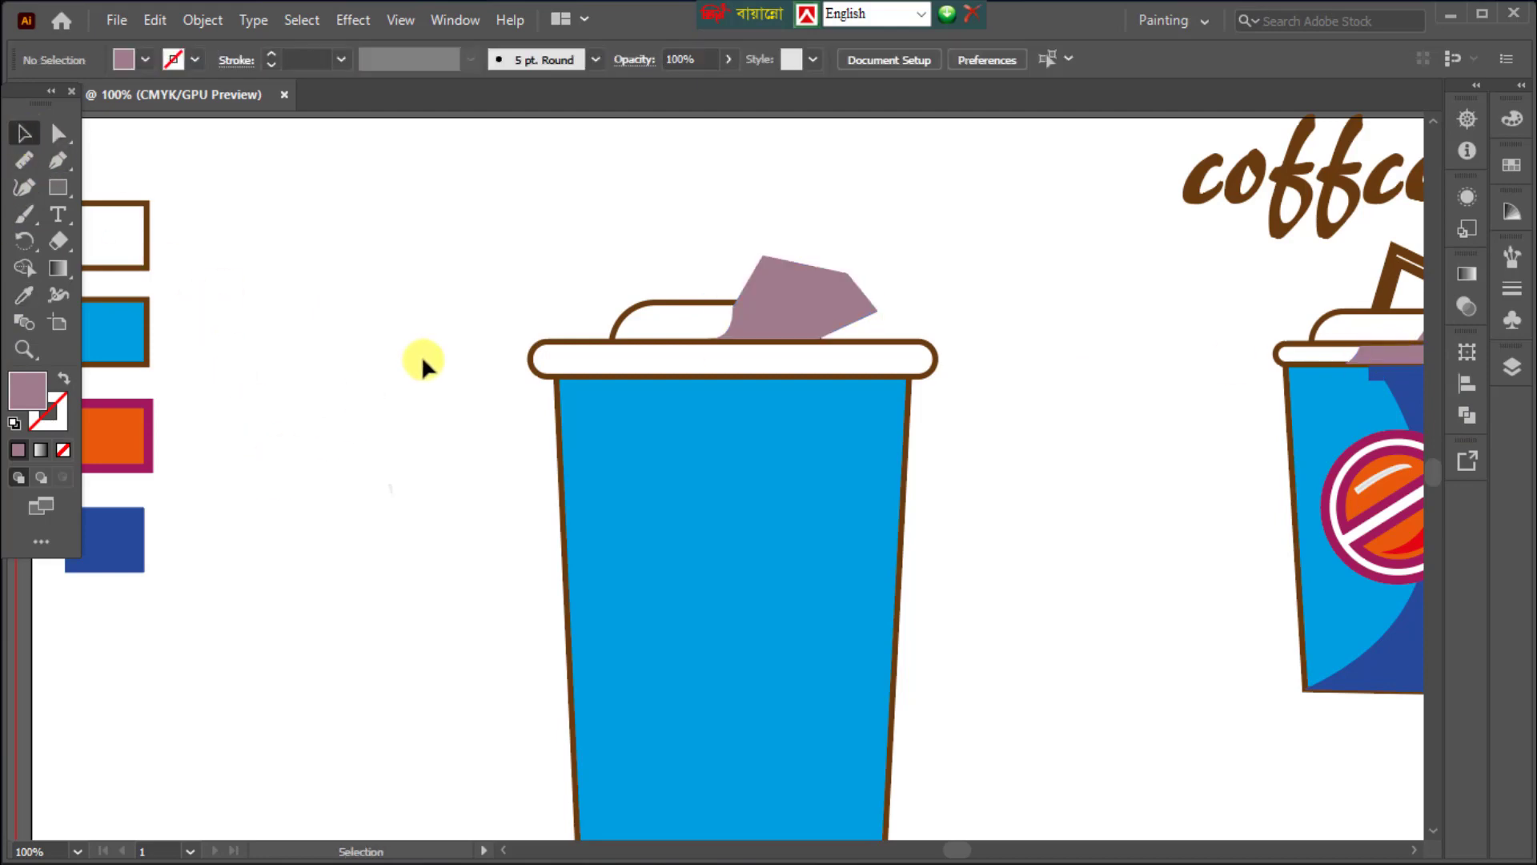
left_click_drag(729, 253, 853, 318)
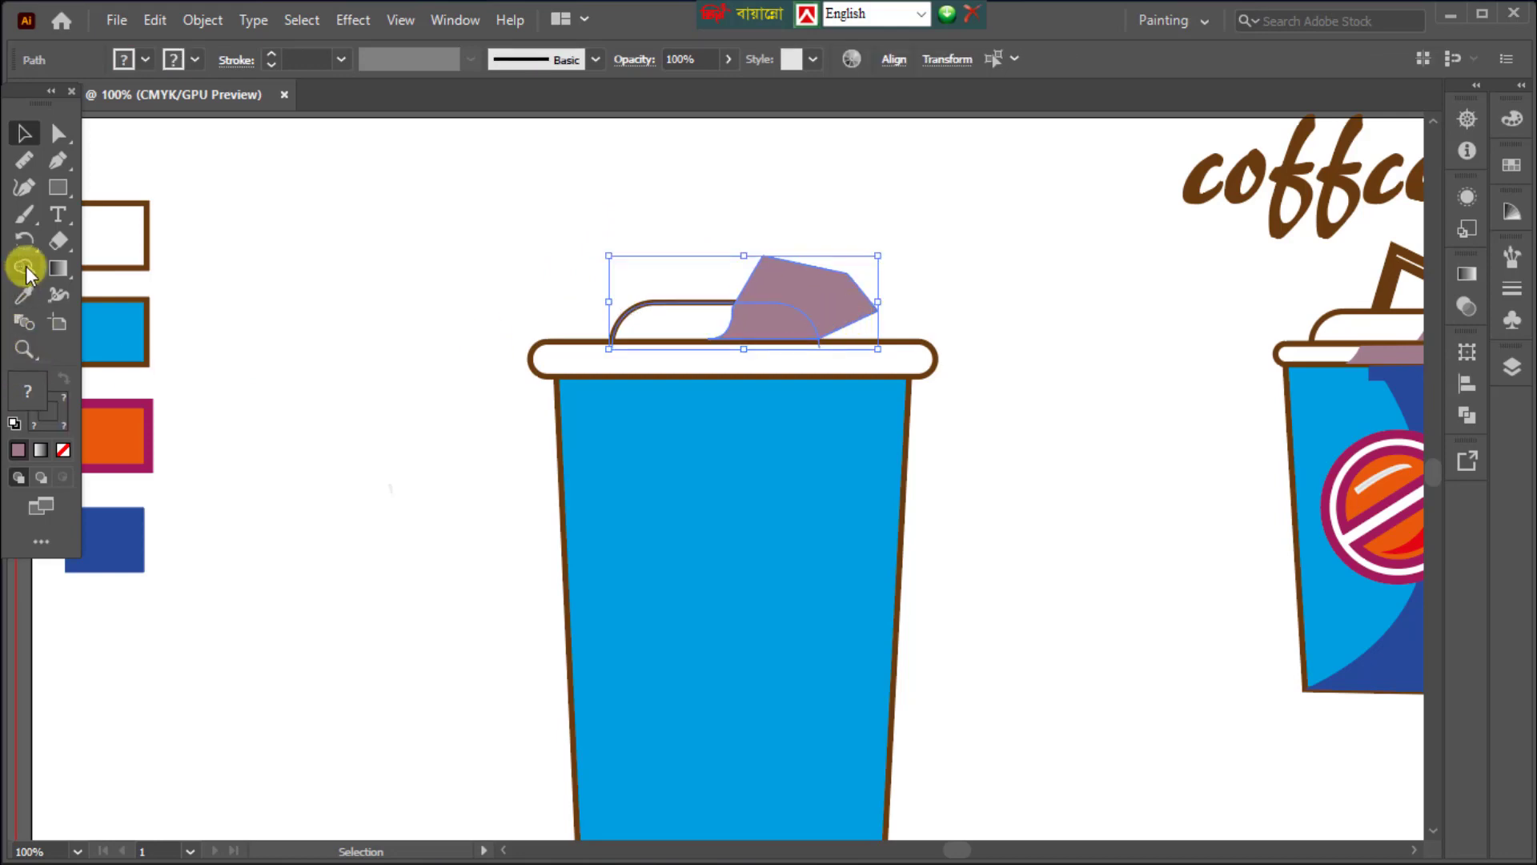
left_click(25, 268)
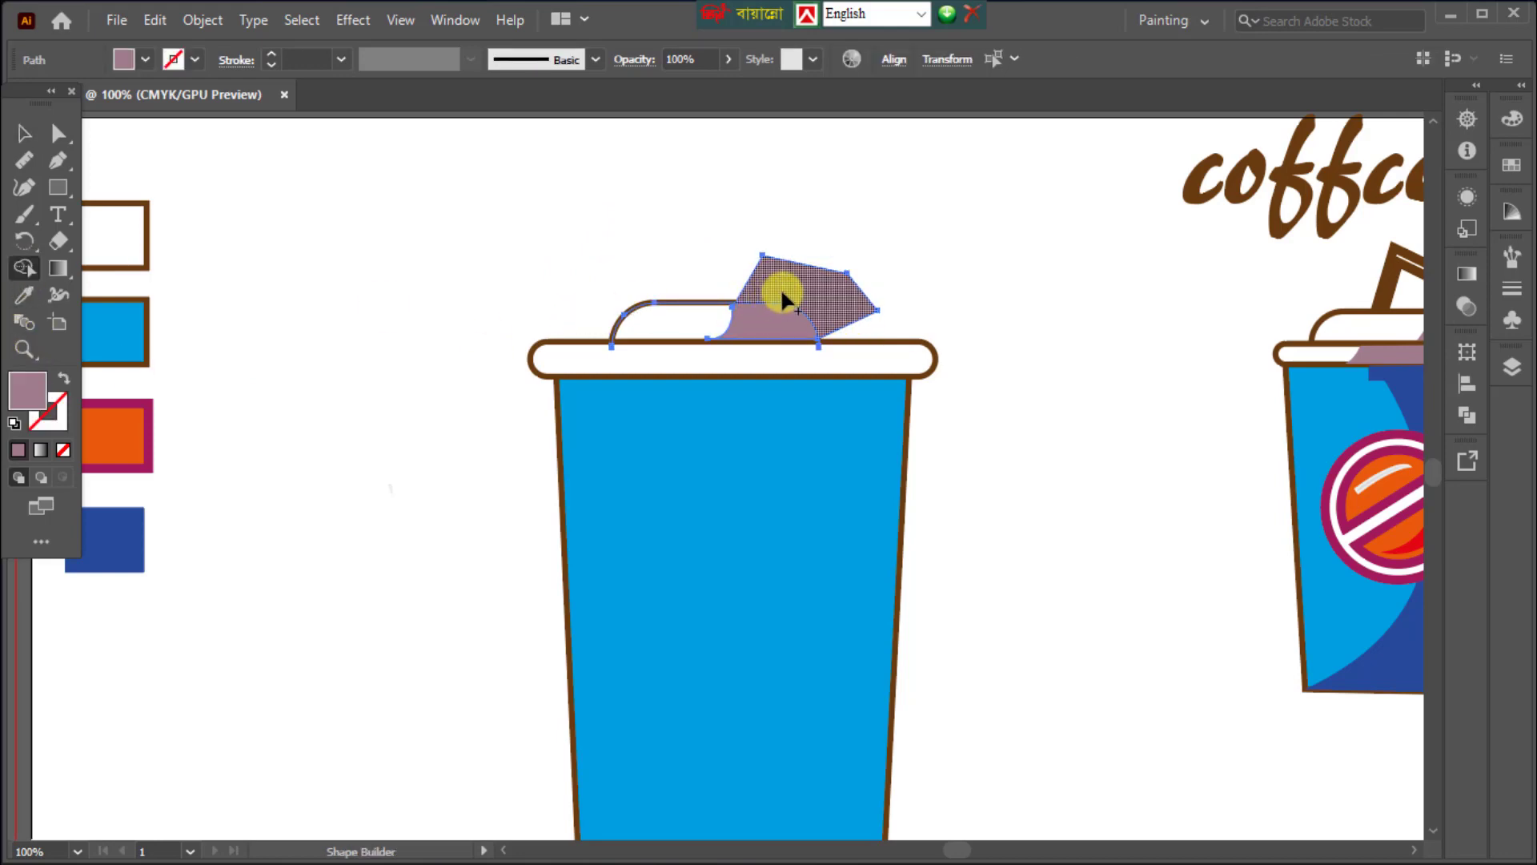
left_click_drag(762, 261, 844, 323)
left_click(22, 134)
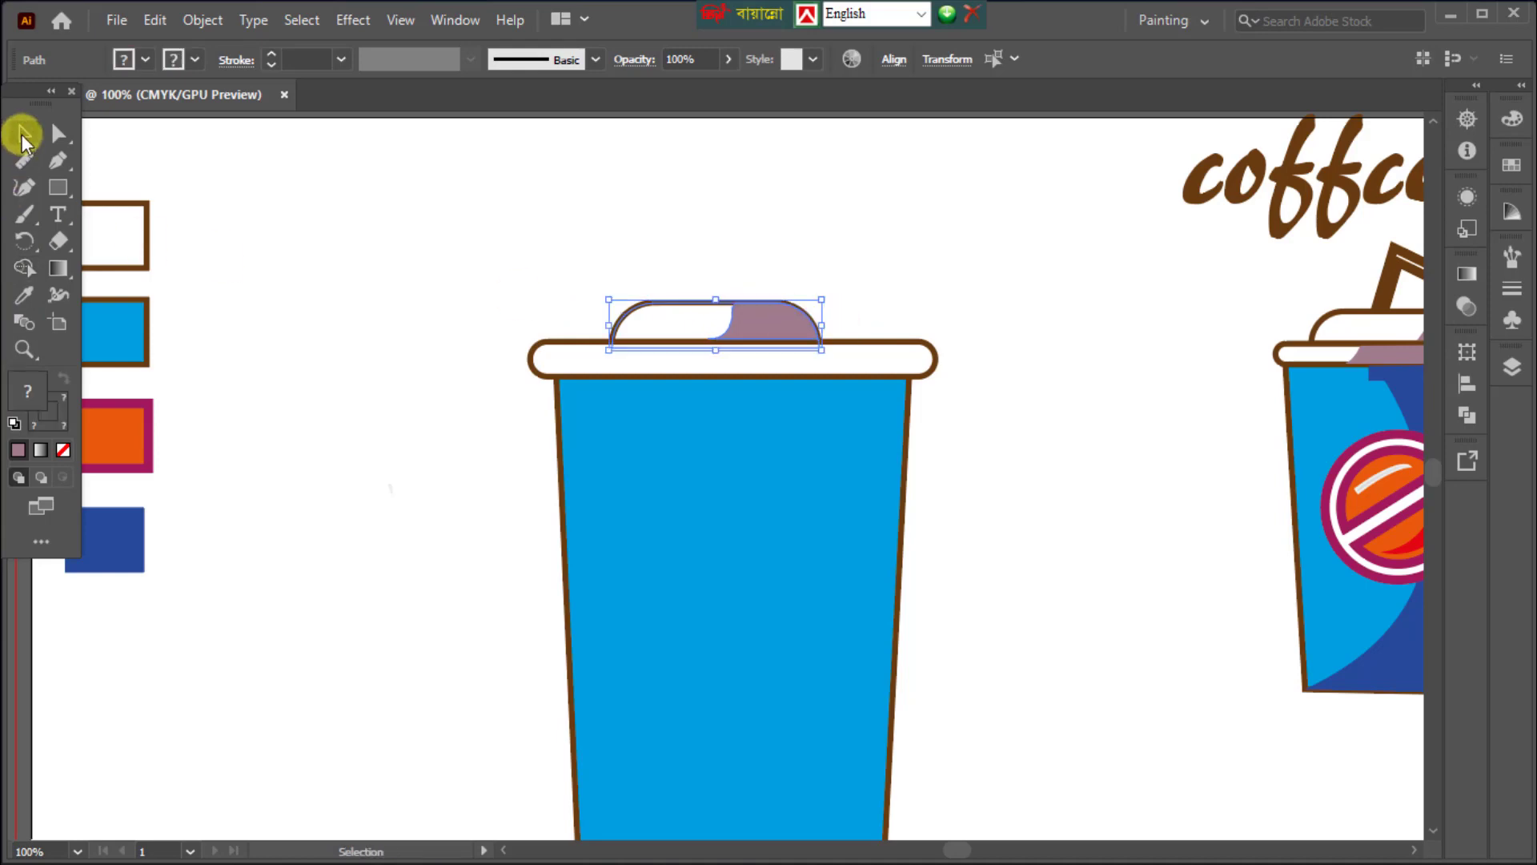
left_click(1007, 578)
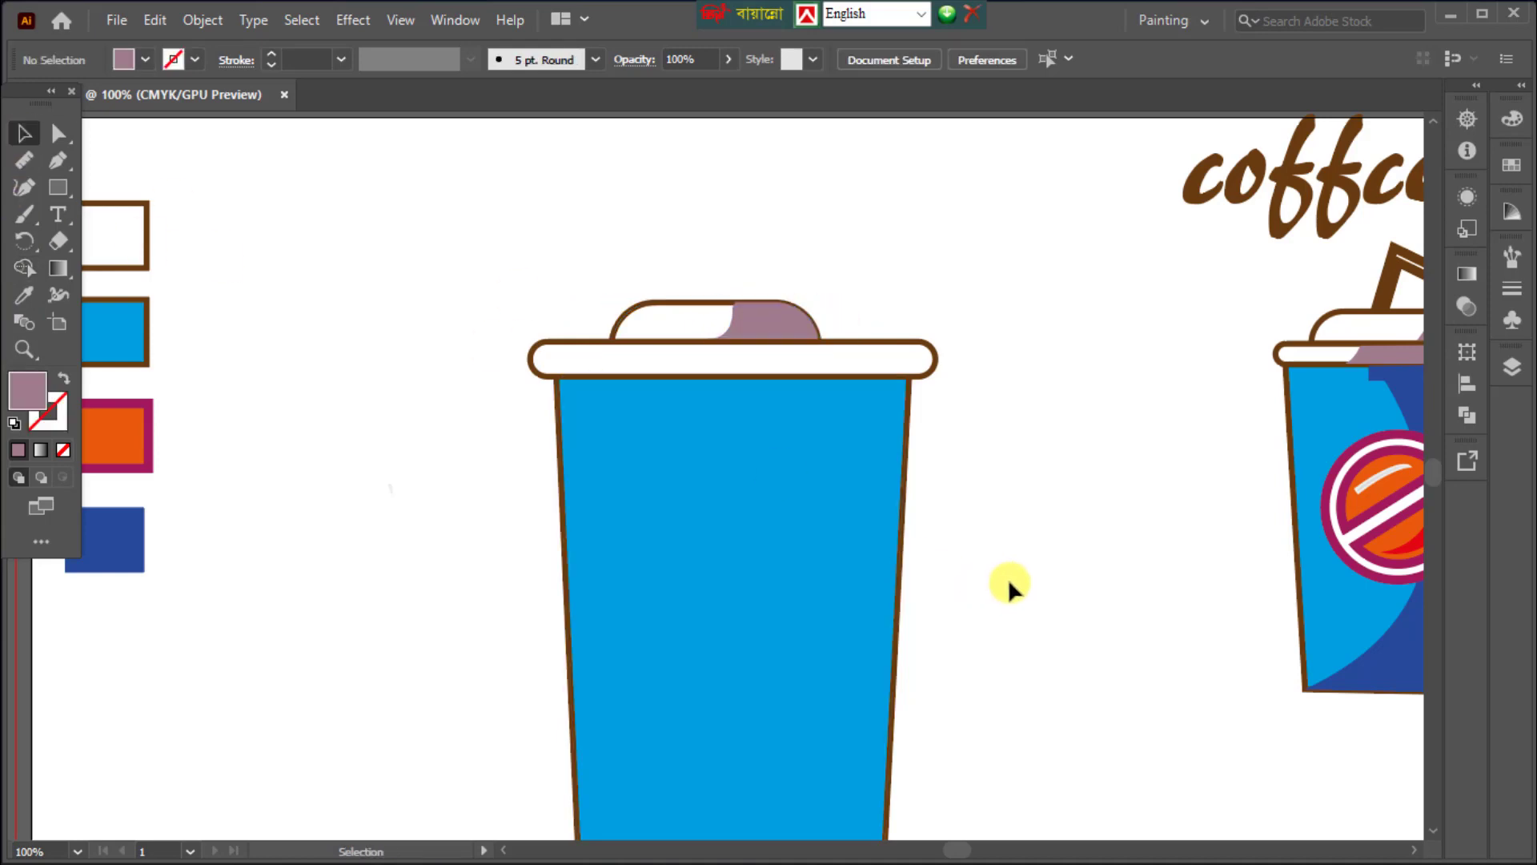
Draw a closed mauve Pen shape over the rim from its left third, slanting across the rim and extending past its right end.
key("p")
left_click(647, 373)
left_click(669, 345)
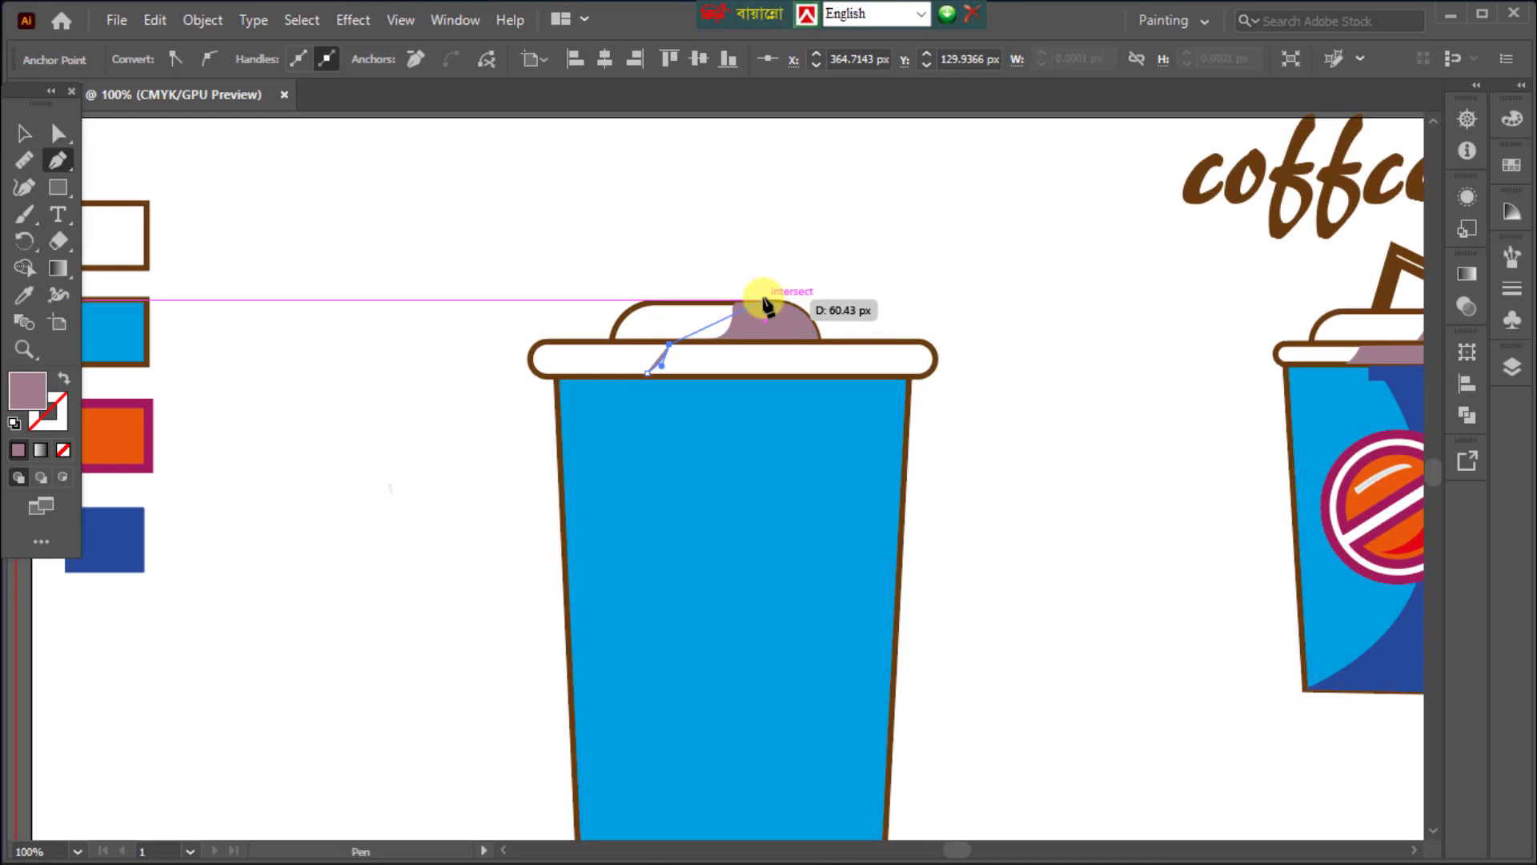
left_click(797, 268)
left_click(971, 289)
left_click(1008, 359)
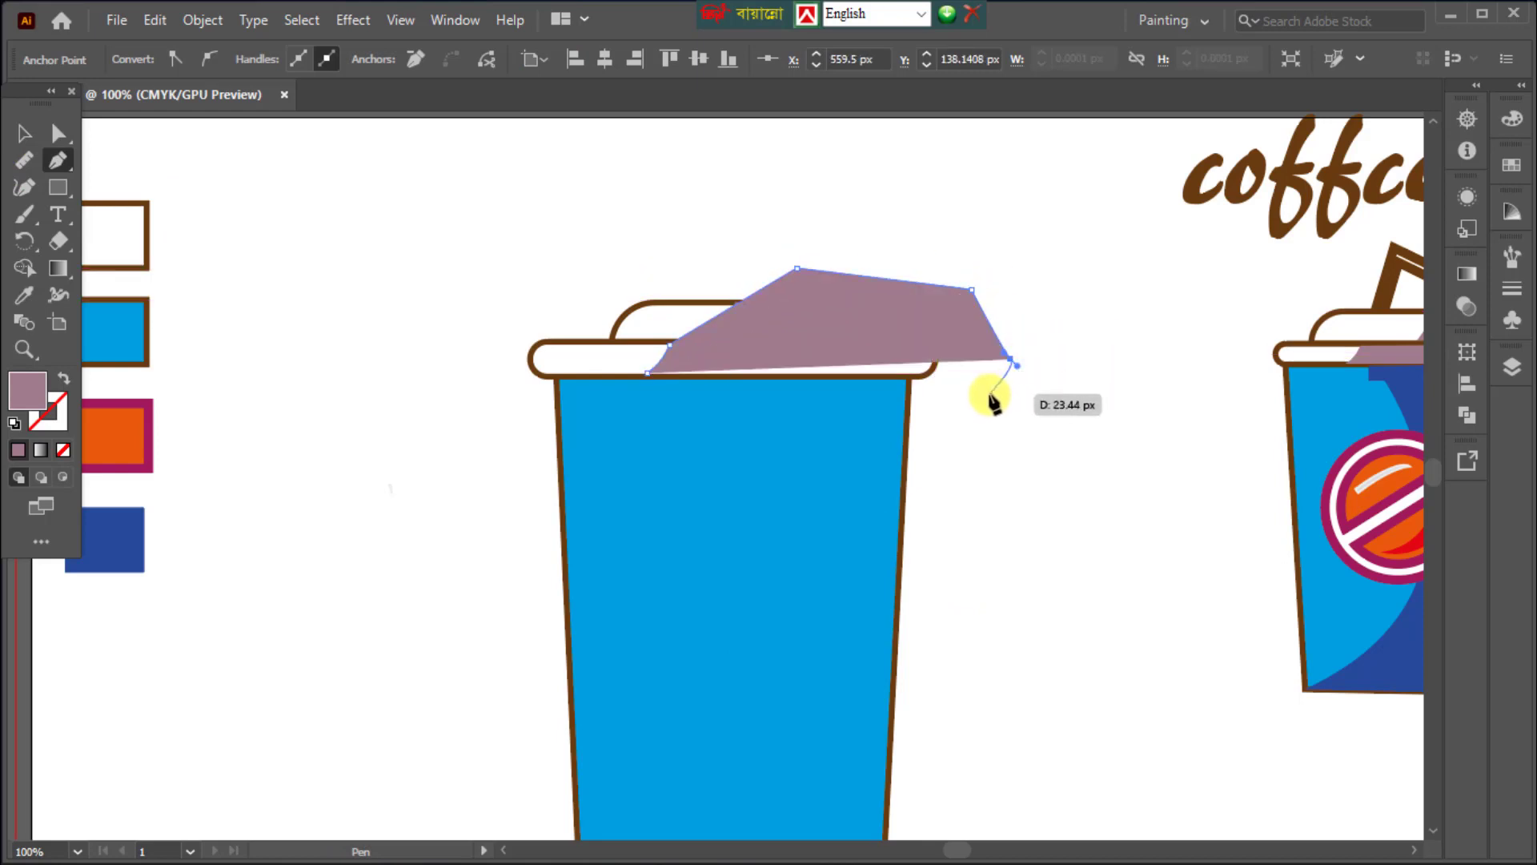
left_click(989, 395)
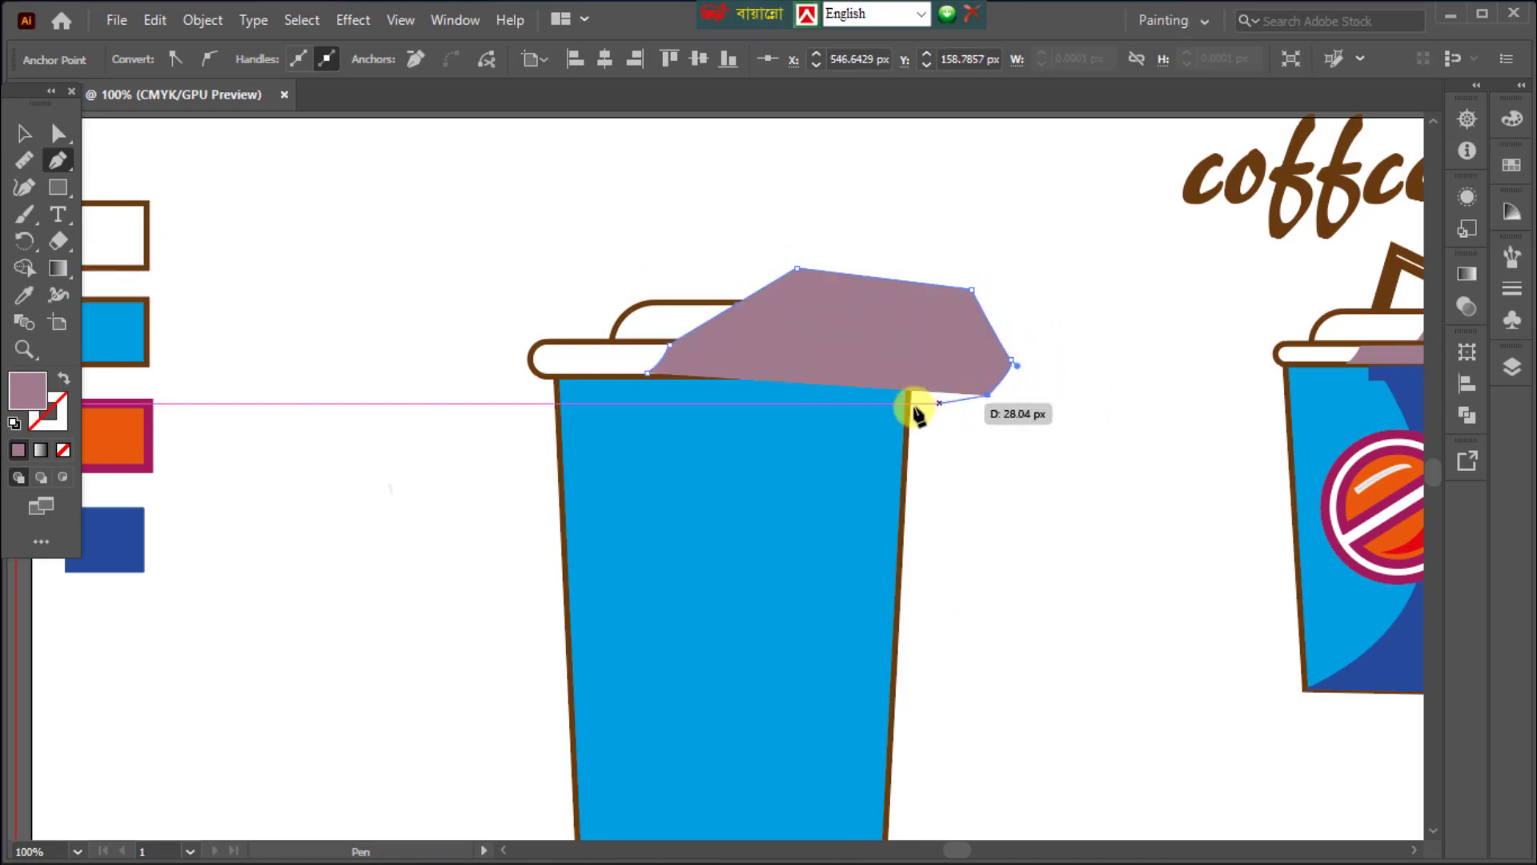
left_click(675, 443)
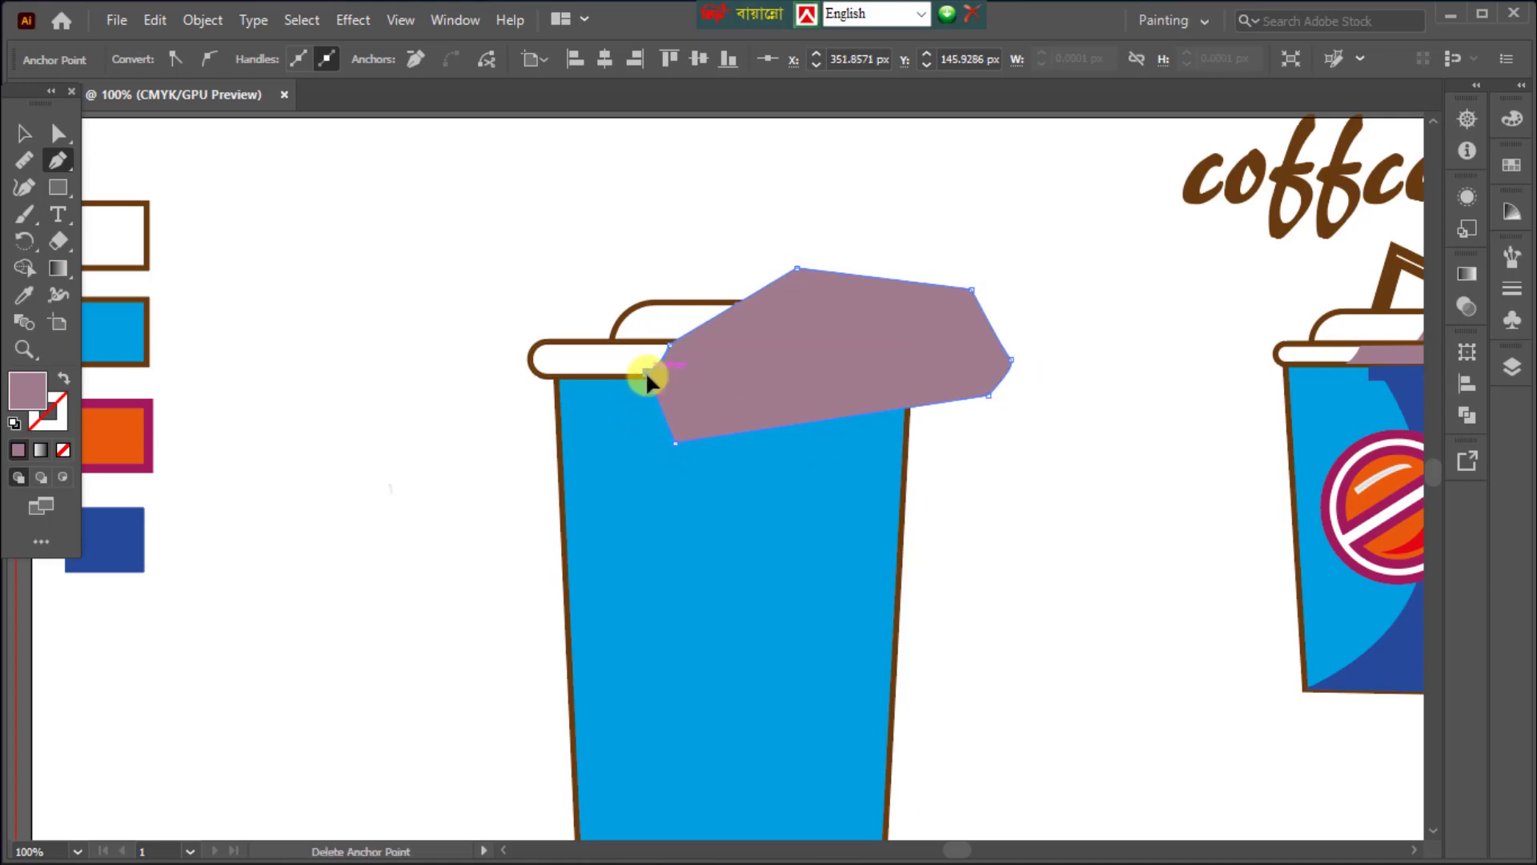
left_click(645, 372)
Trim the new mauve shape to the rim's outline with Shape Builder, removing the parts outside the rim.
left_click(22, 133)
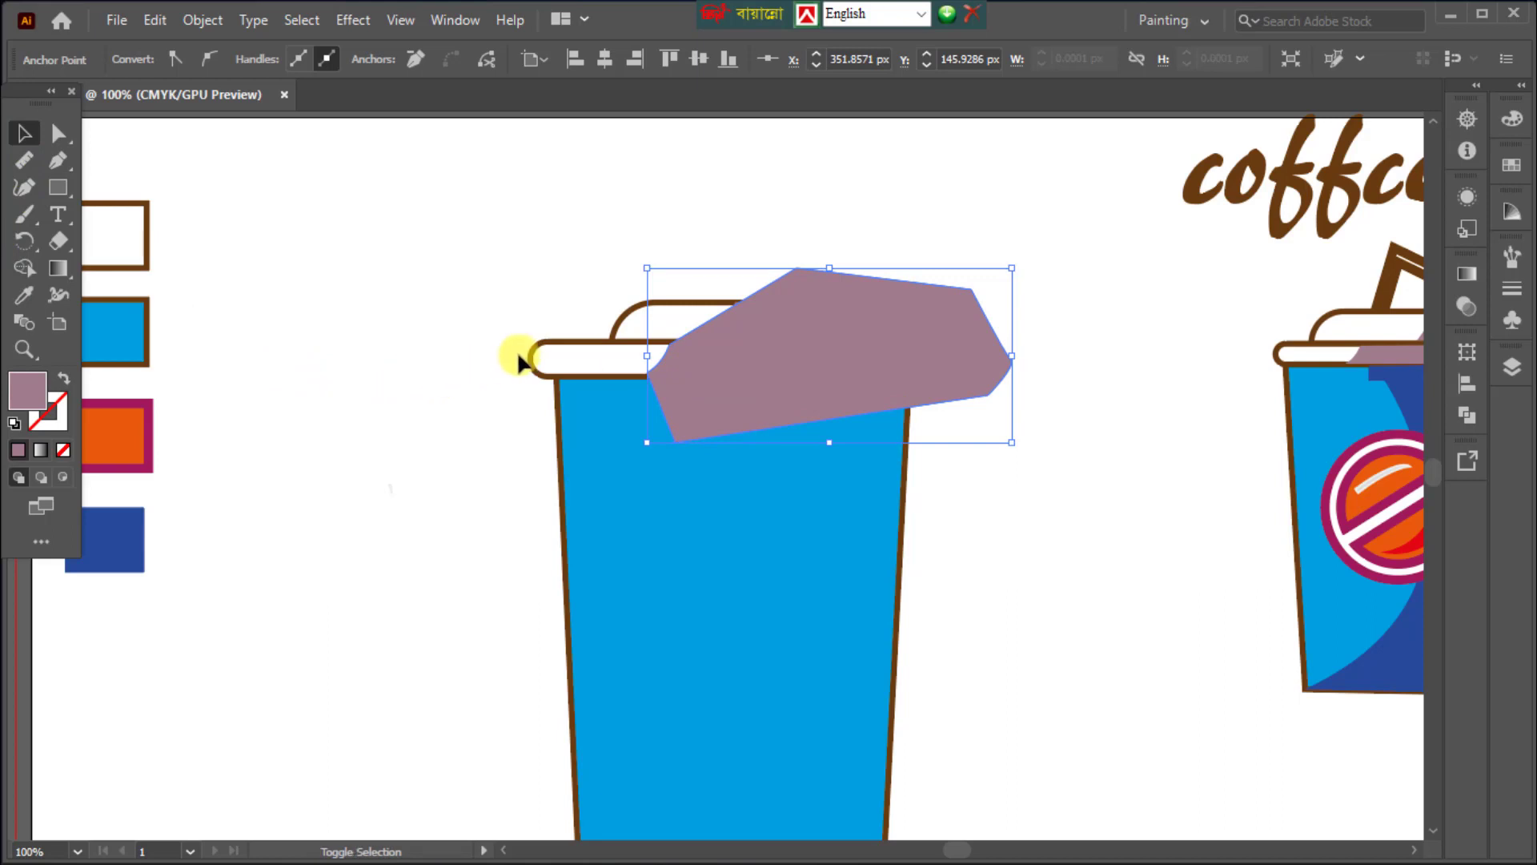
left_click_drag(532, 360, 532, 361)
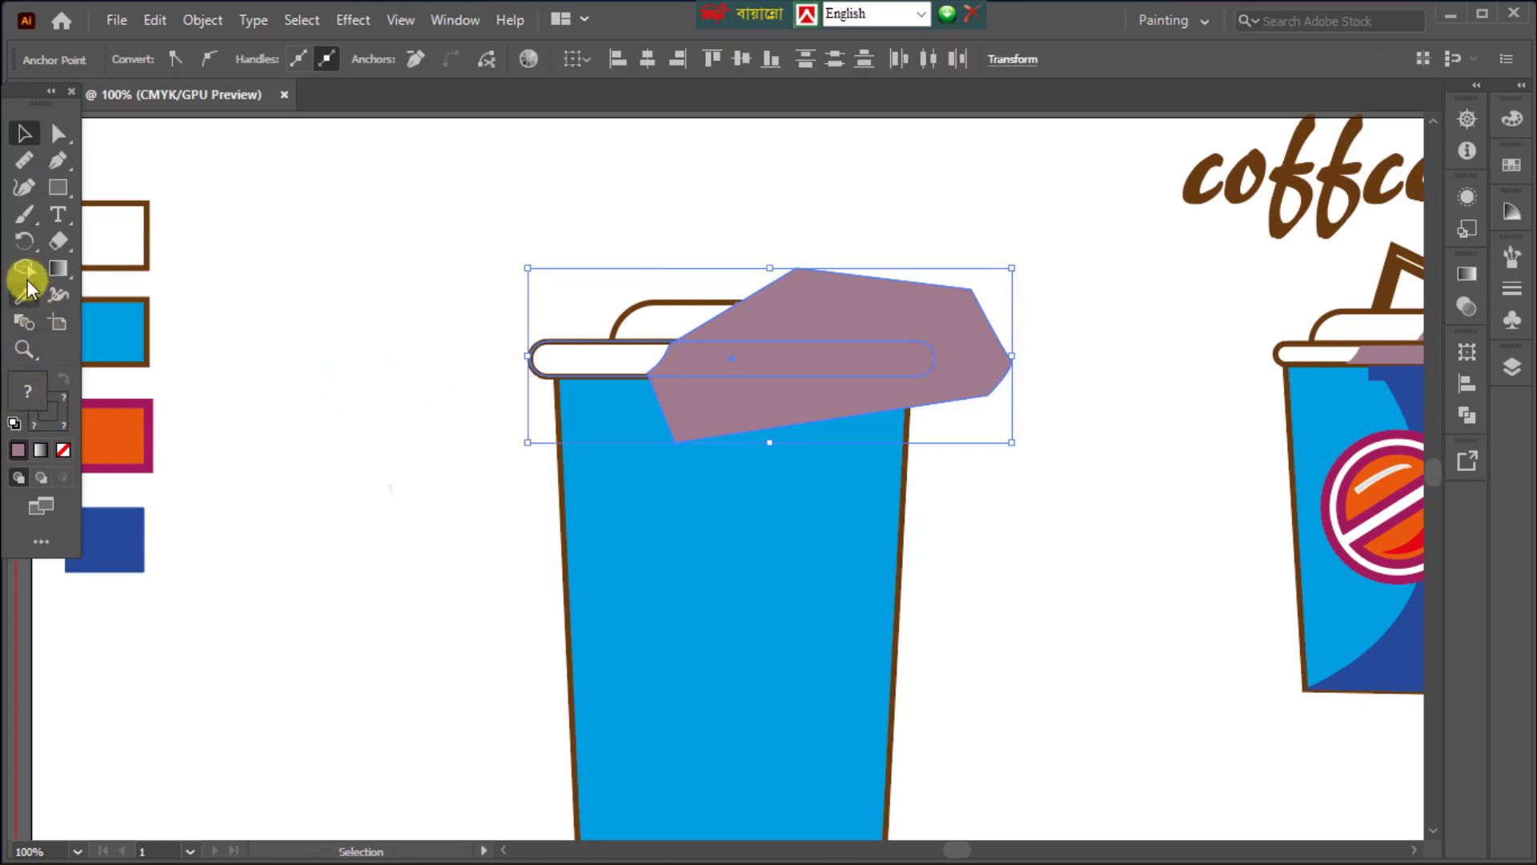
left_click(24, 269)
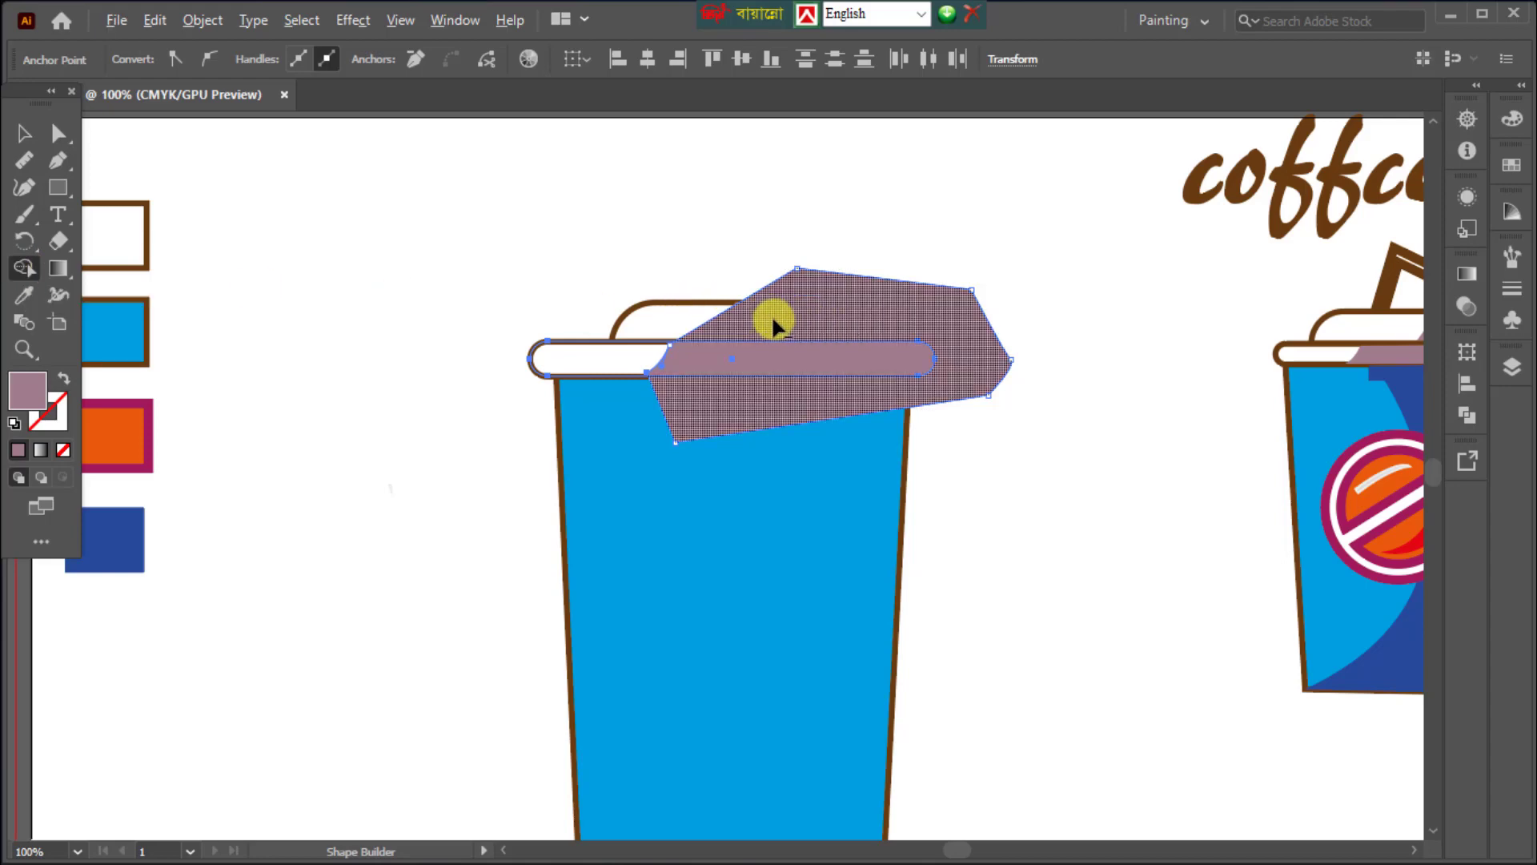
left_click(805, 319, "alt")
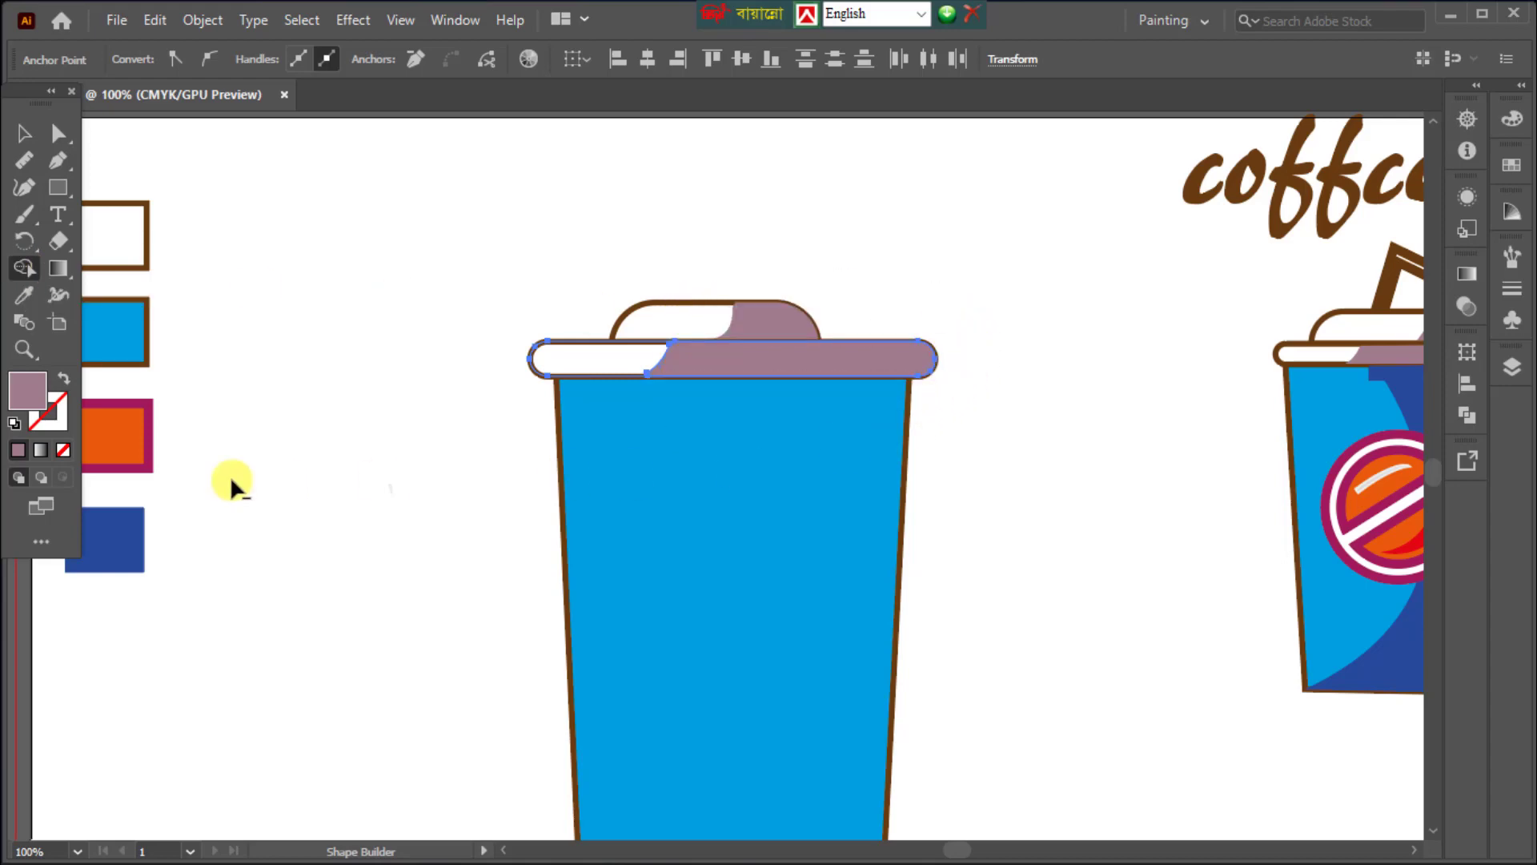
left_click(19, 136)
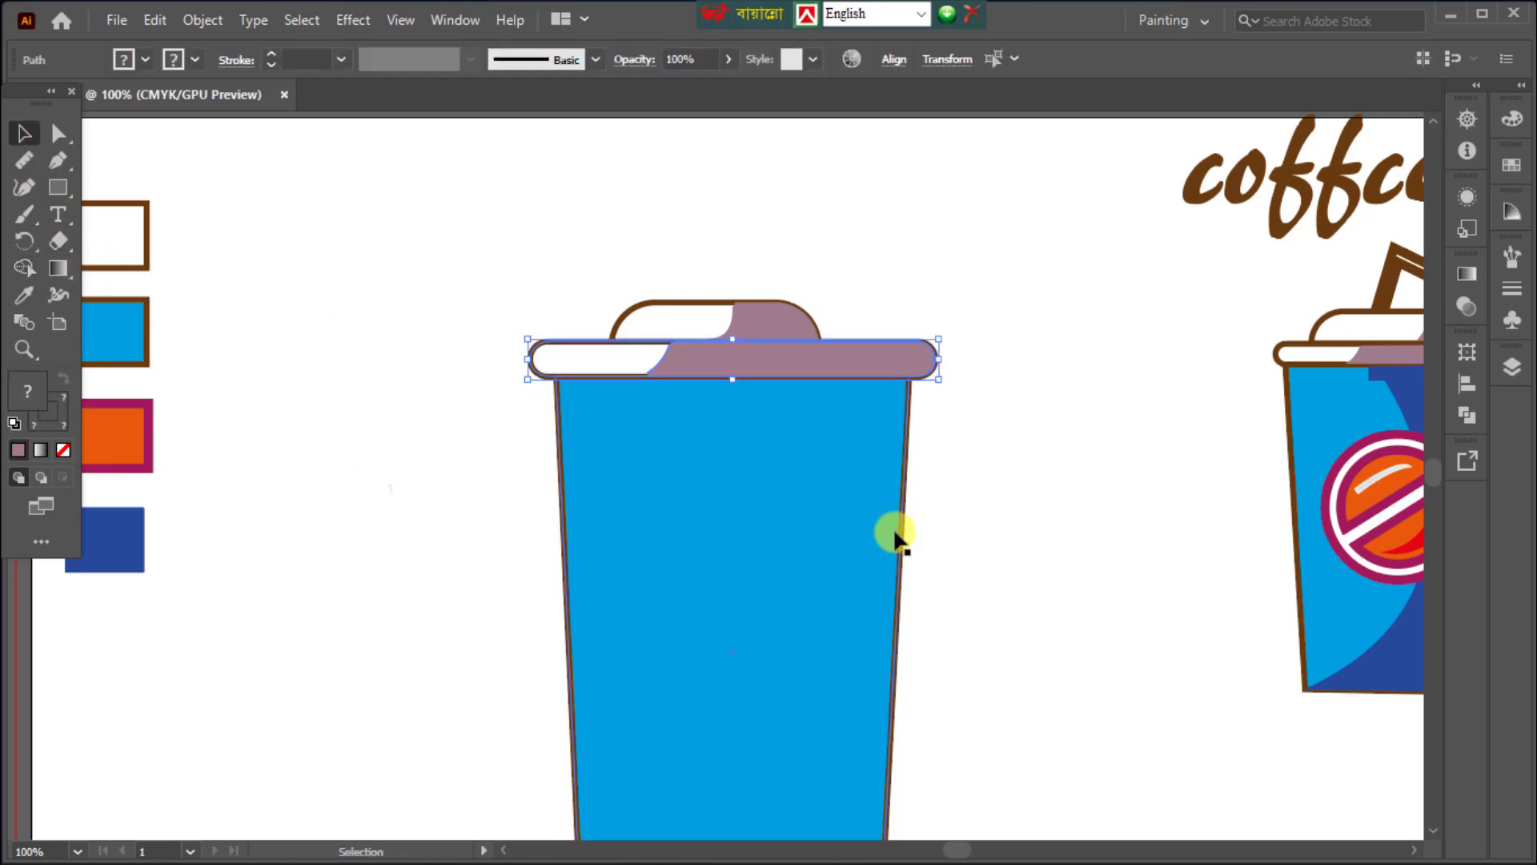
left_click(998, 535)
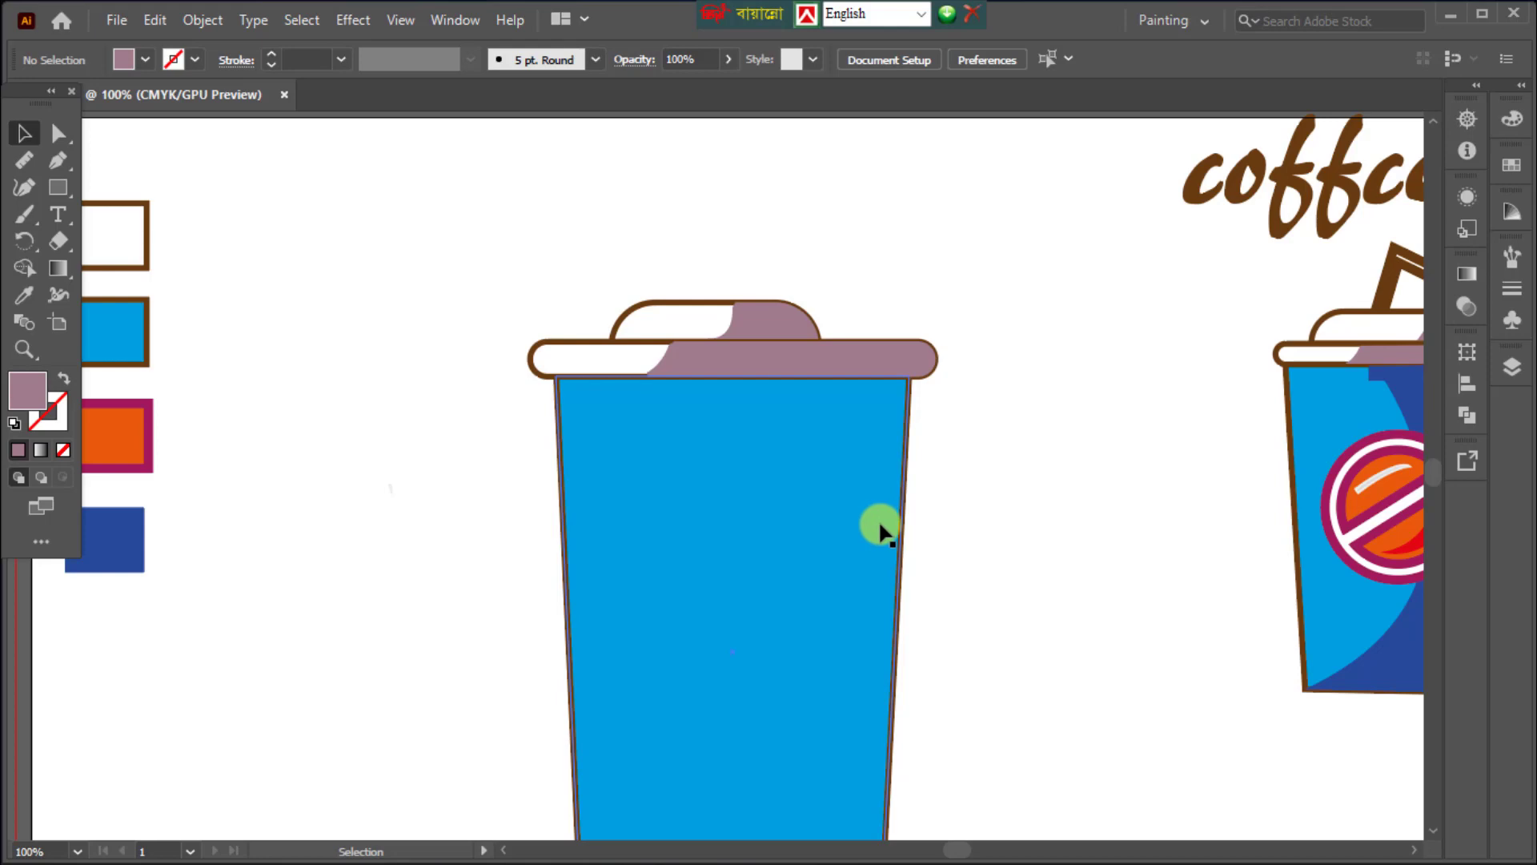
Start a Pen path with a small step beneath the rim, then a curve bulging right and ending at the cup body's bottom-left corner.
scroll(878, 520, "down", 1)
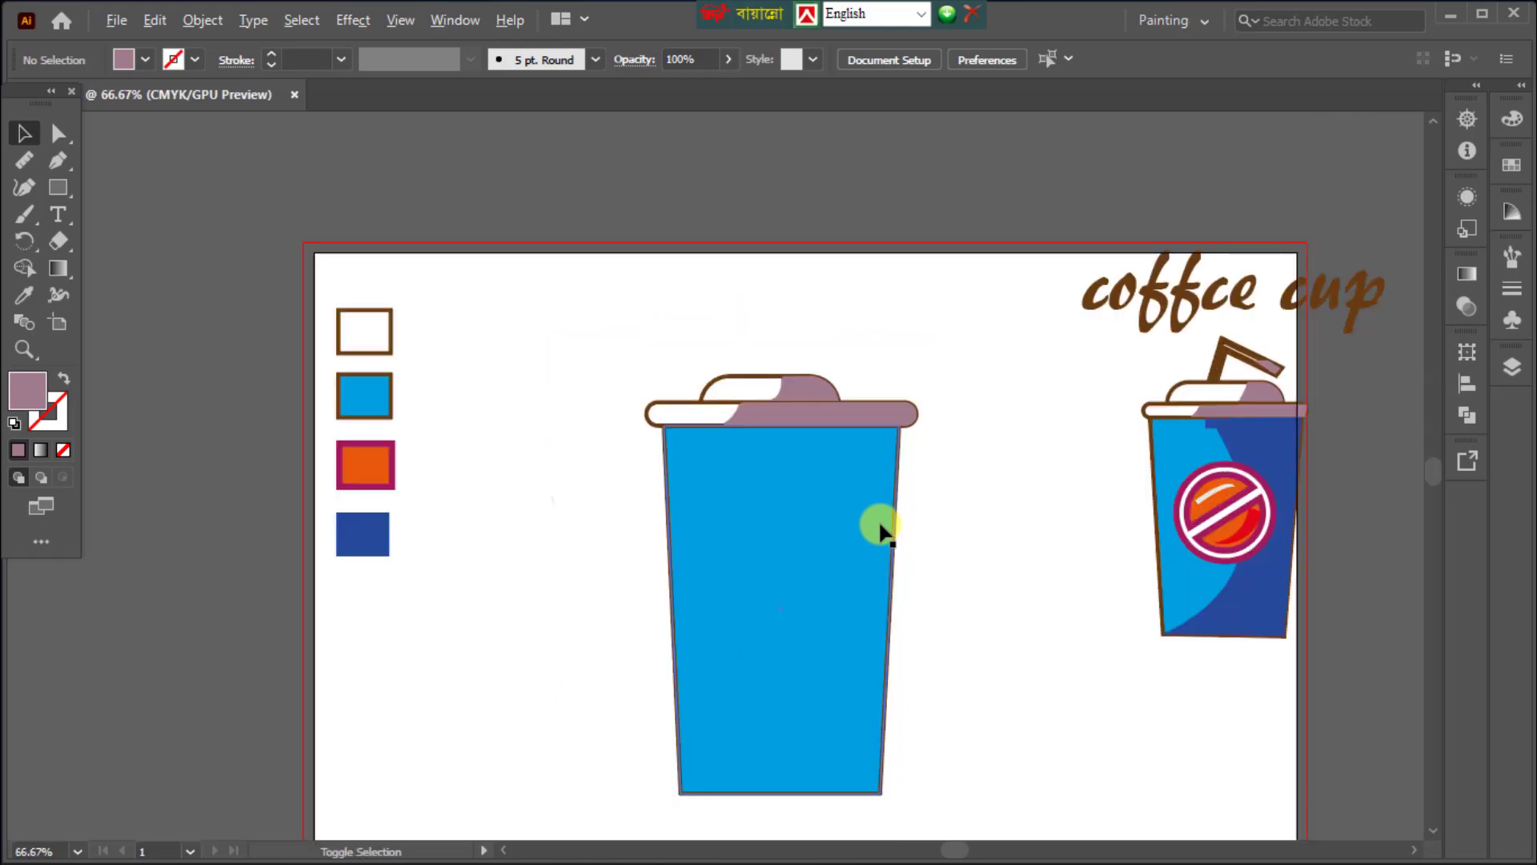
scroll(901, 524, "down", 3)
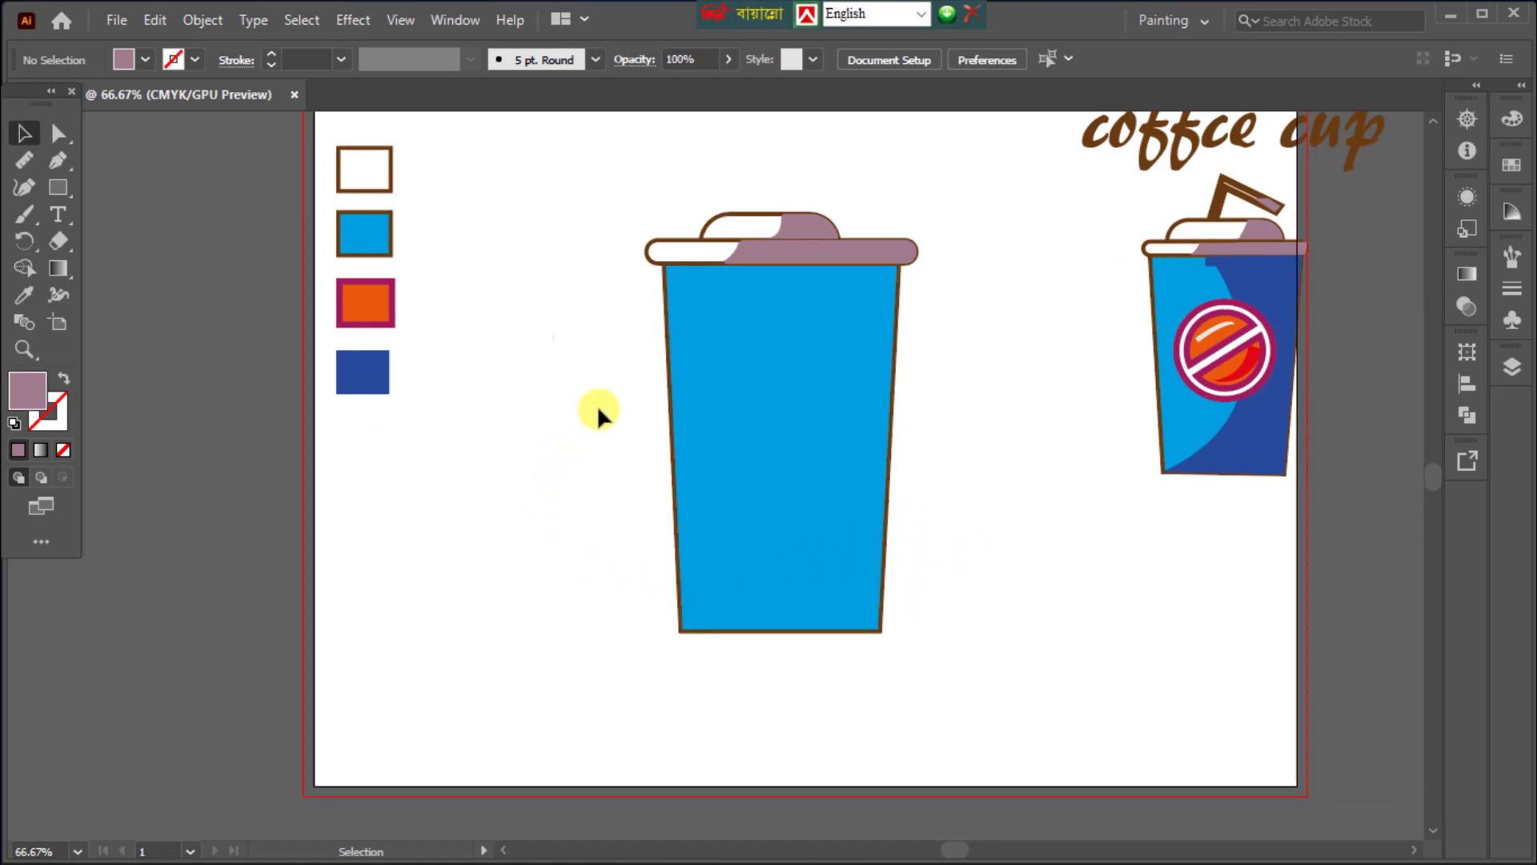
left_click(56, 156)
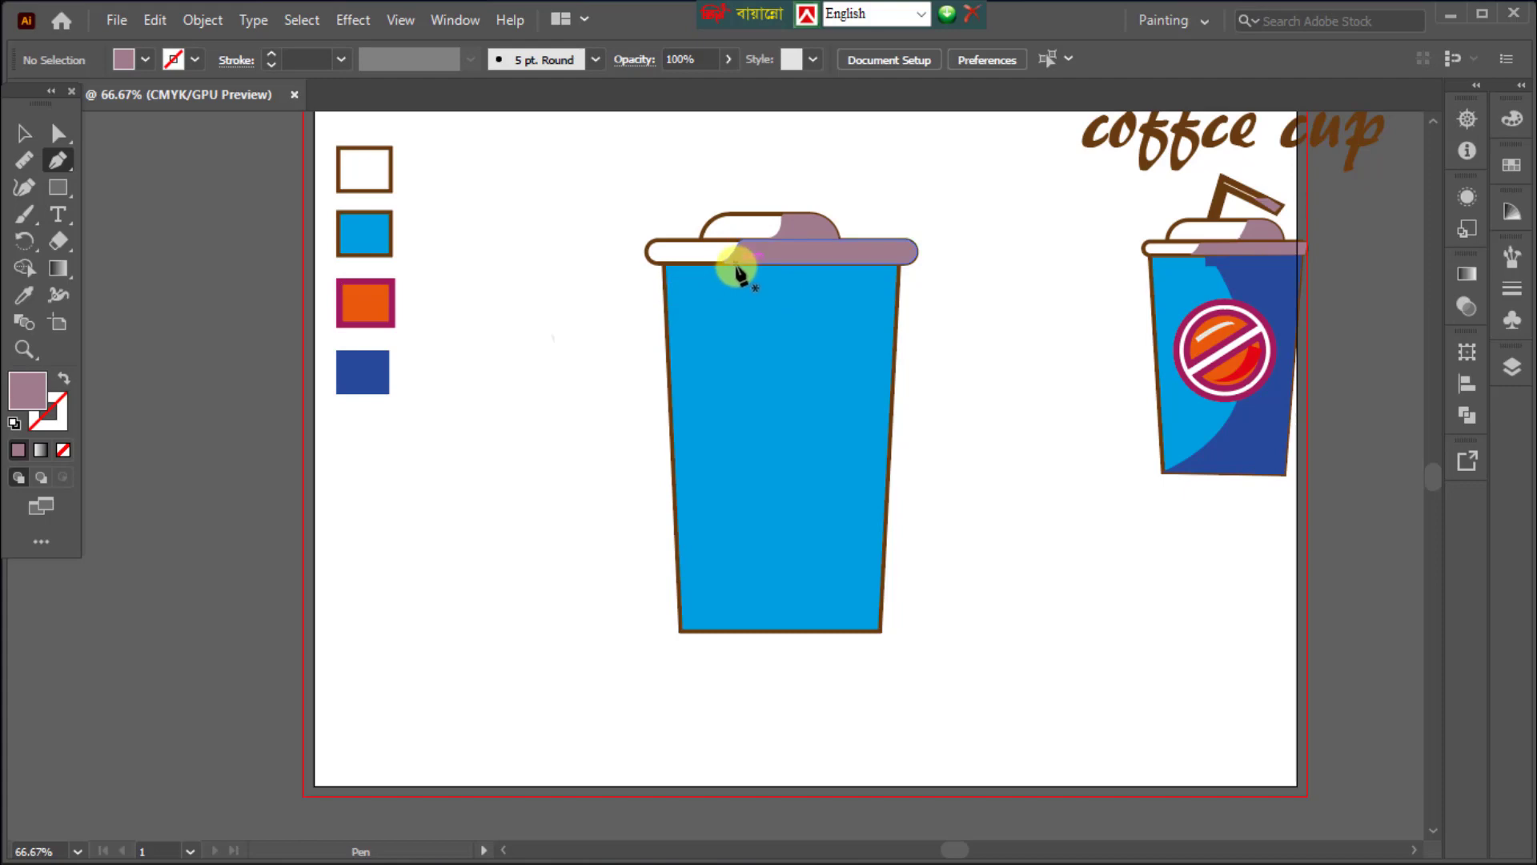
left_click_drag(737, 268, 735, 293)
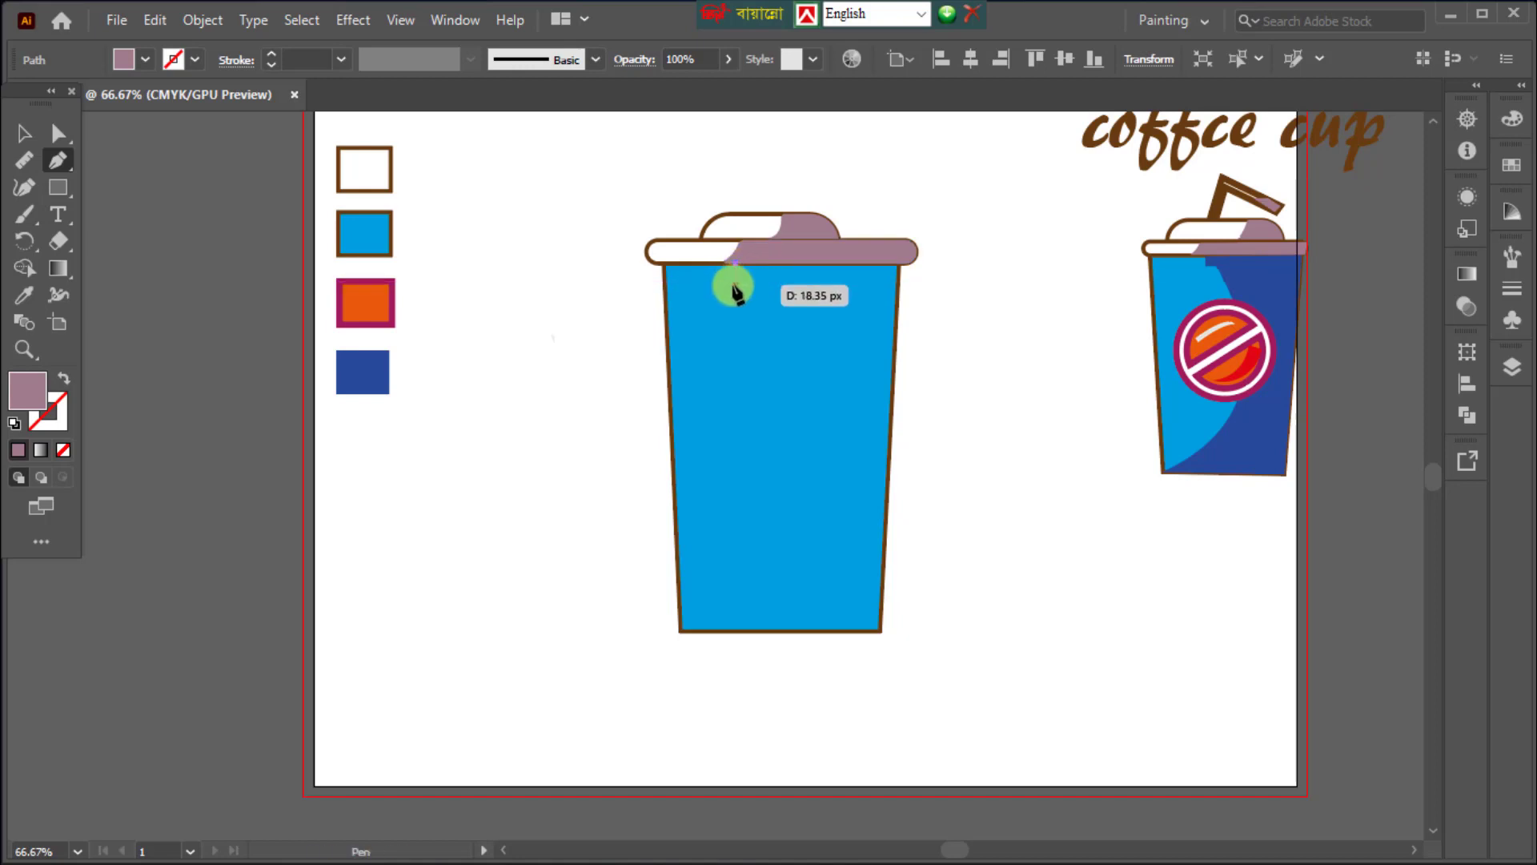
left_click(736, 286)
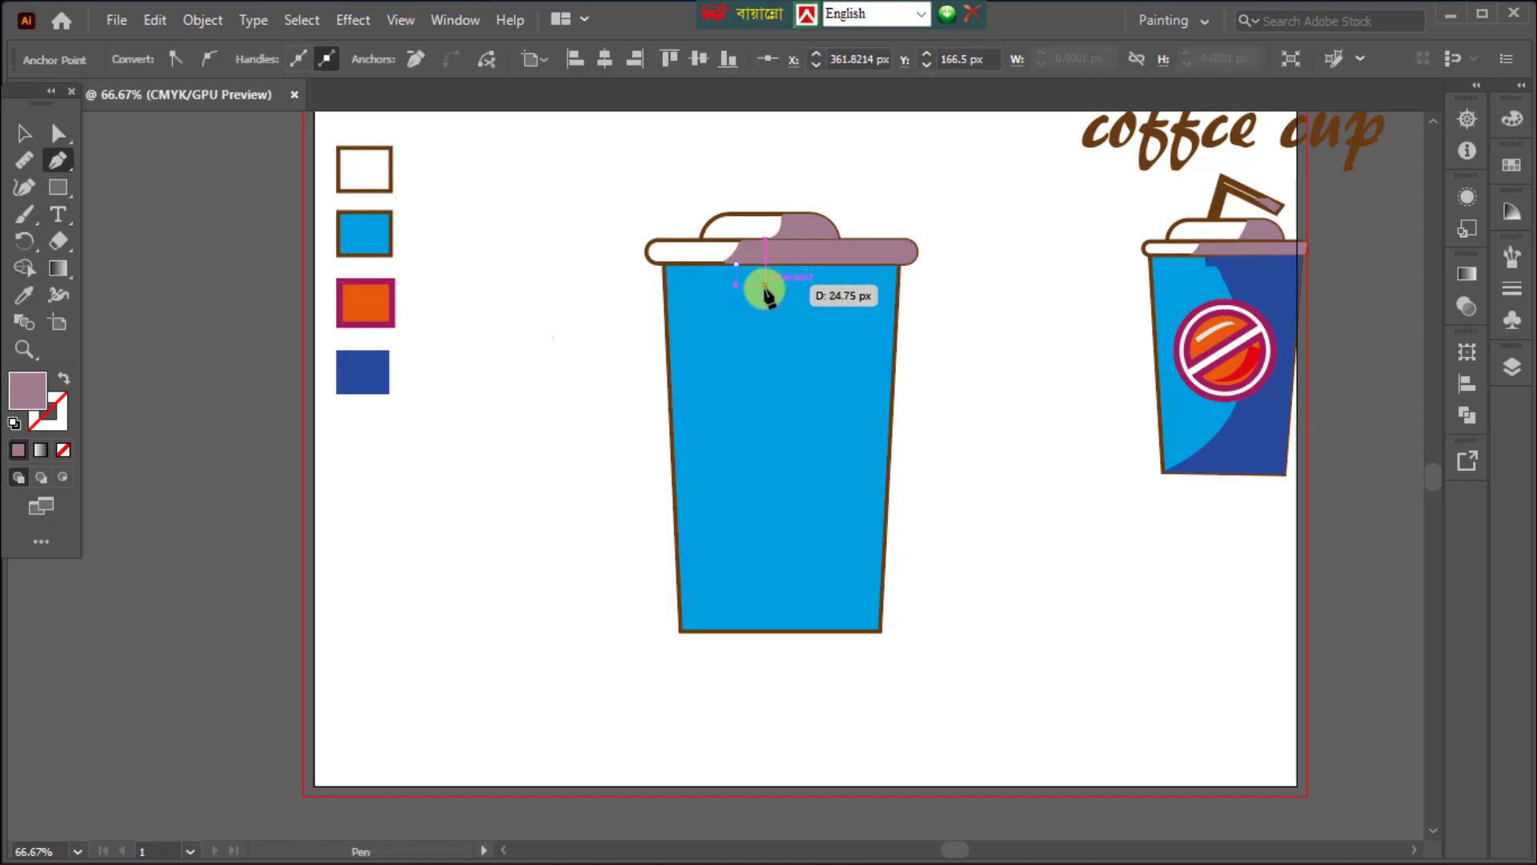
left_click(766, 286)
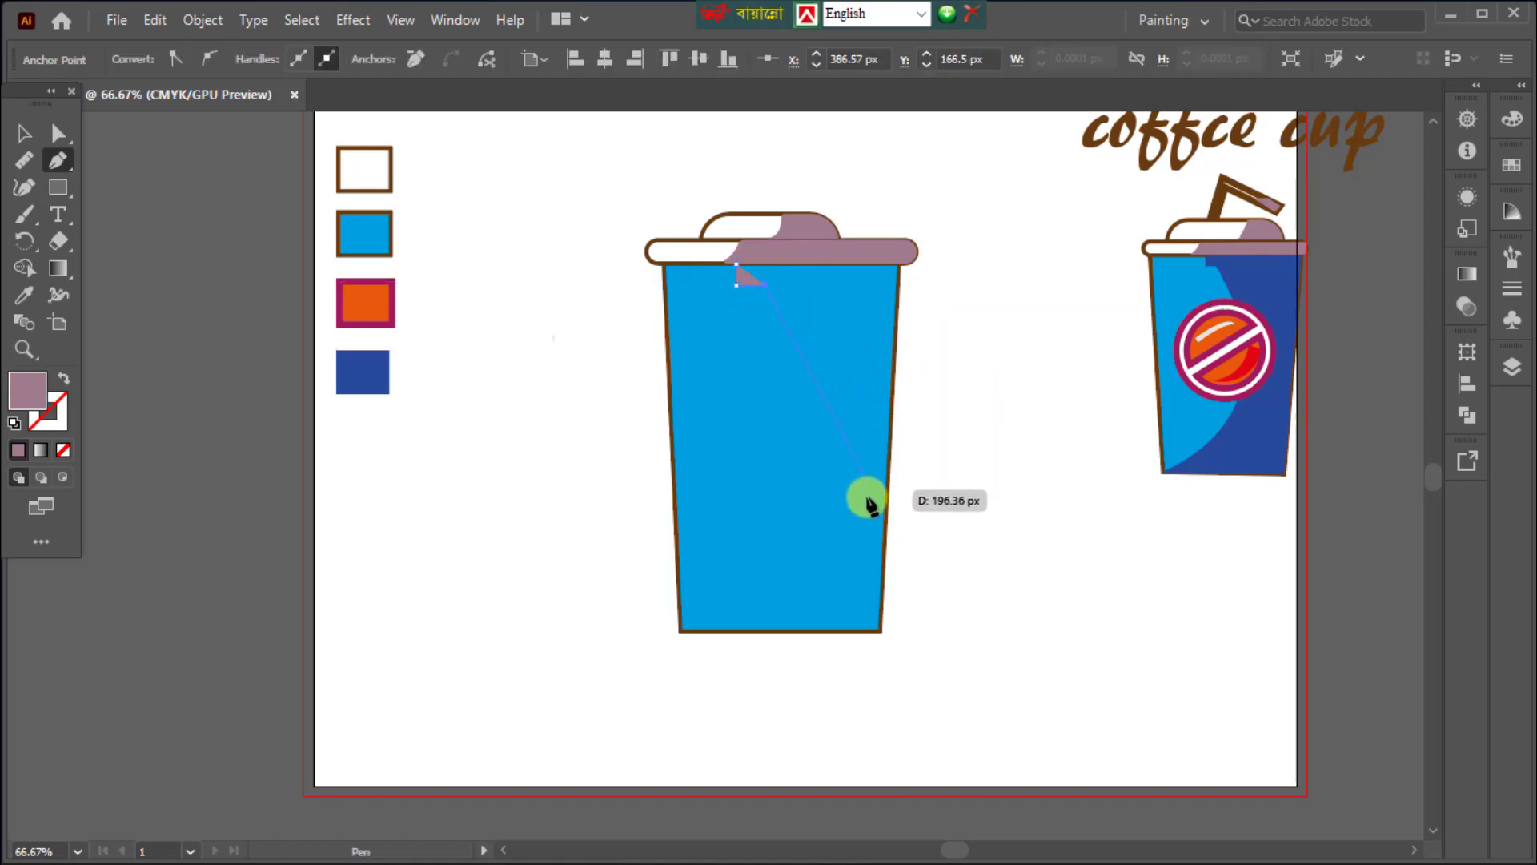
left_click(680, 632)
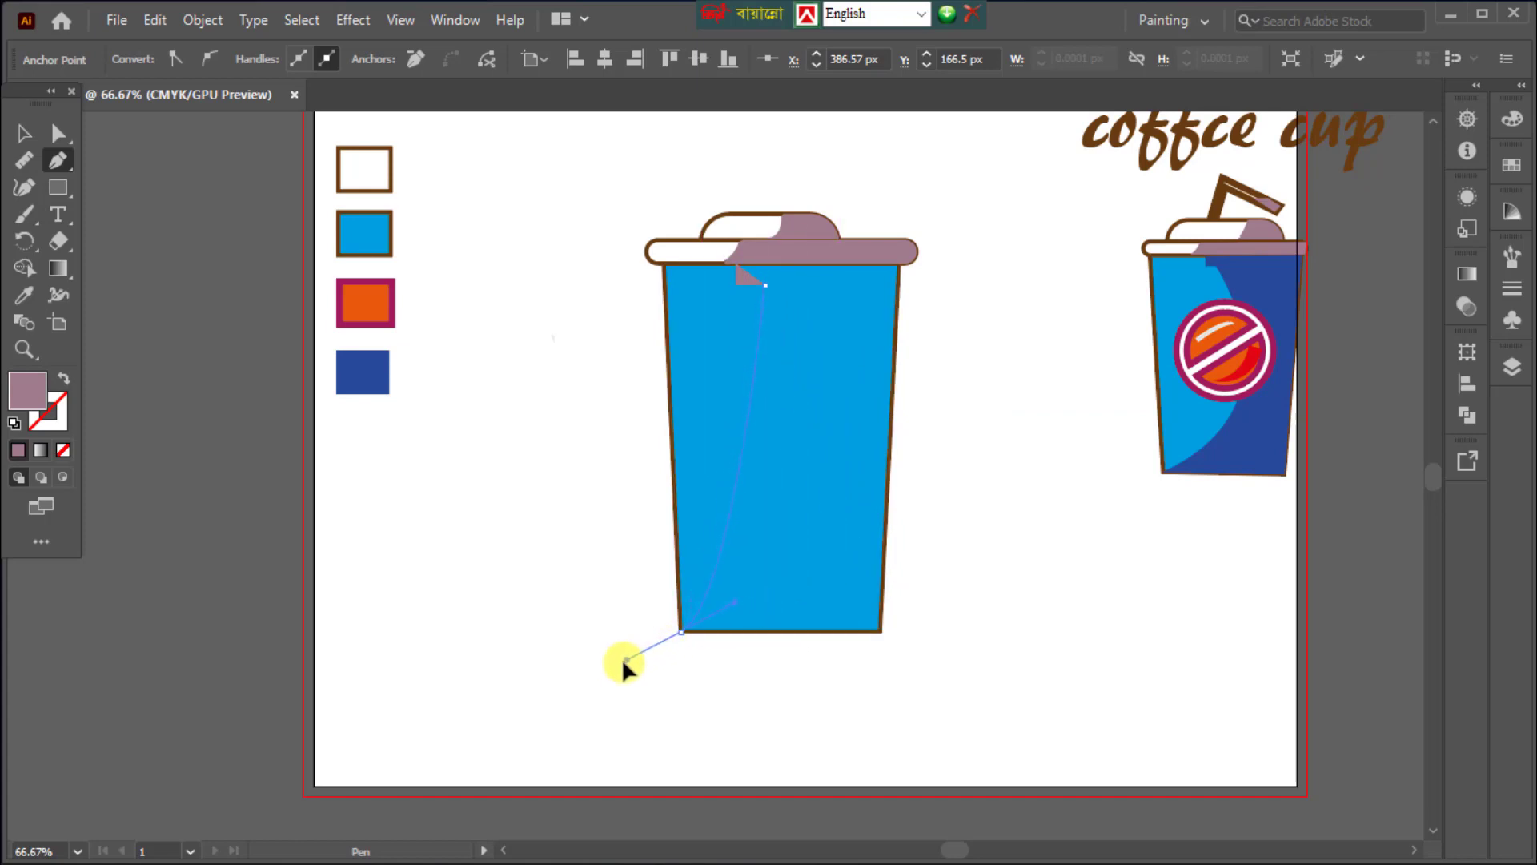
left_click_drag(586, 690, 453, 730)
left_click_drag(443, 735, 446, 745)
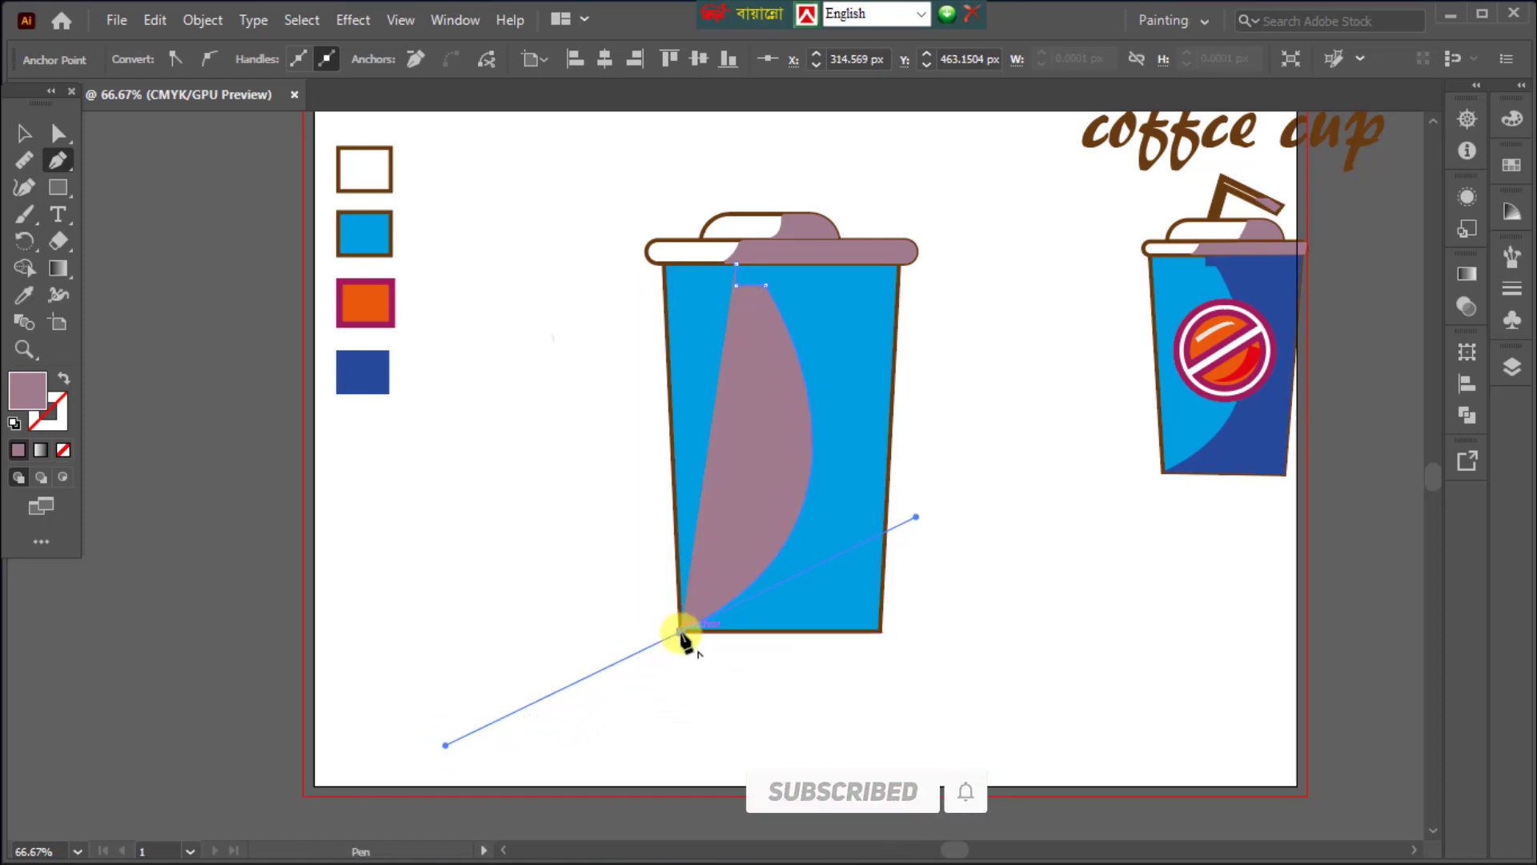
Continue the path with straight segments below and beyond the body's right side, closing it at the starting point under the rim.
left_click_drag(681, 632, 632, 705)
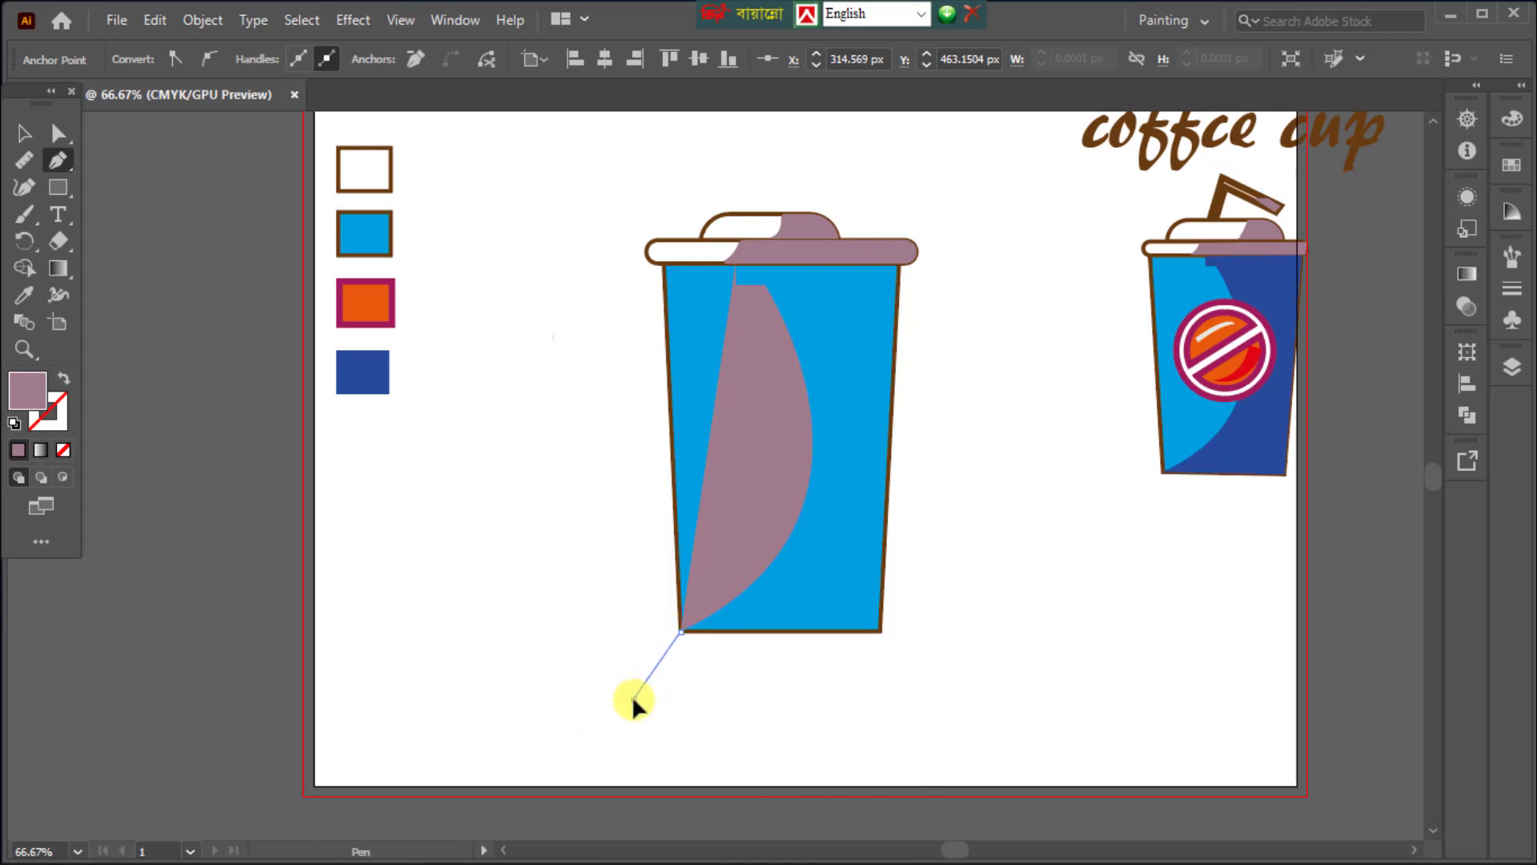
left_click(634, 699)
left_click(900, 742)
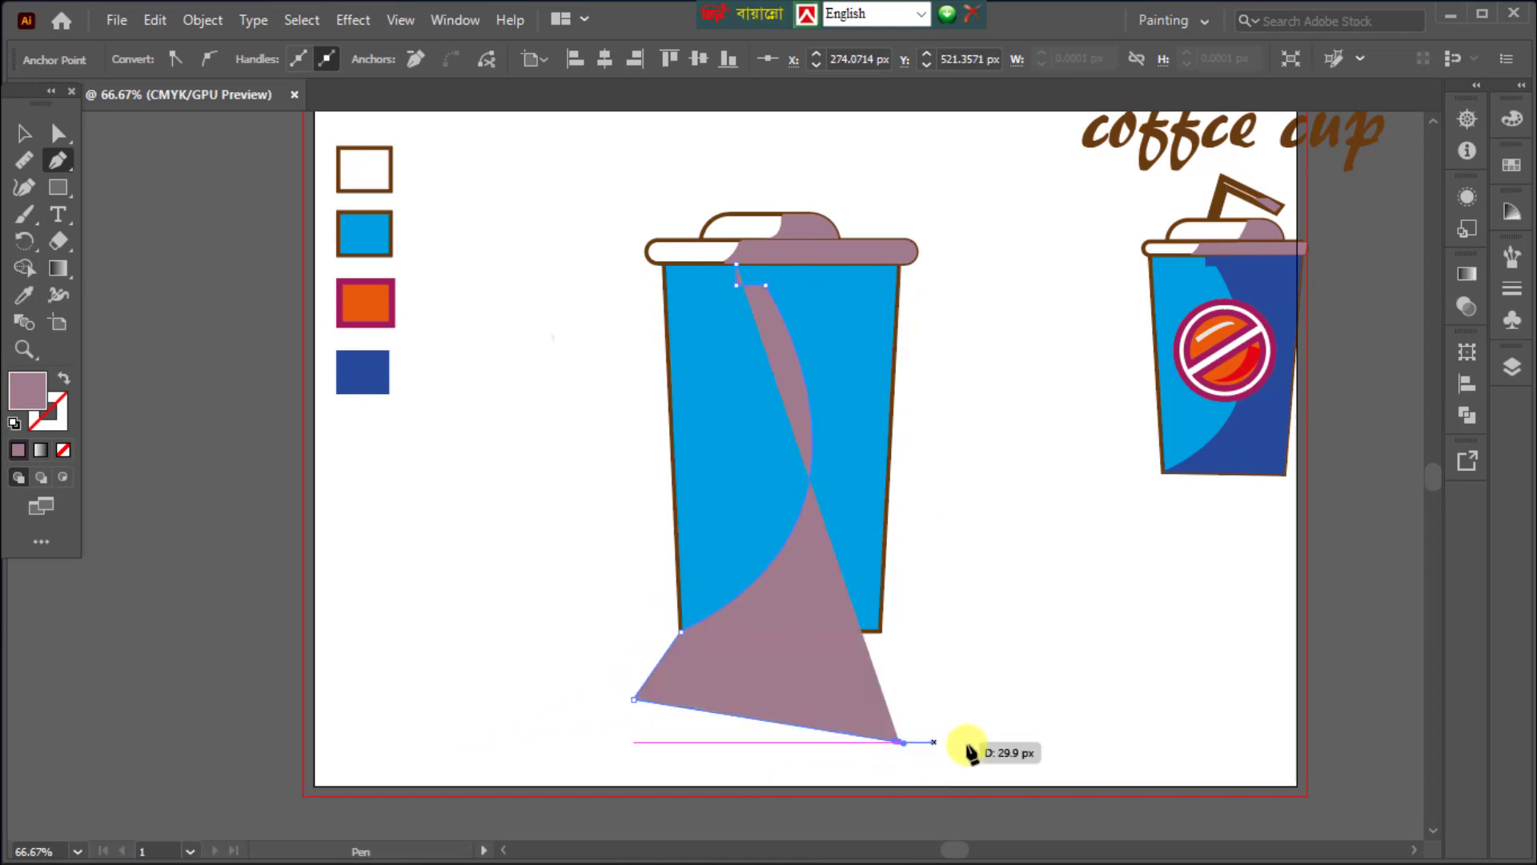
left_click(1071, 631)
left_click(1018, 331)
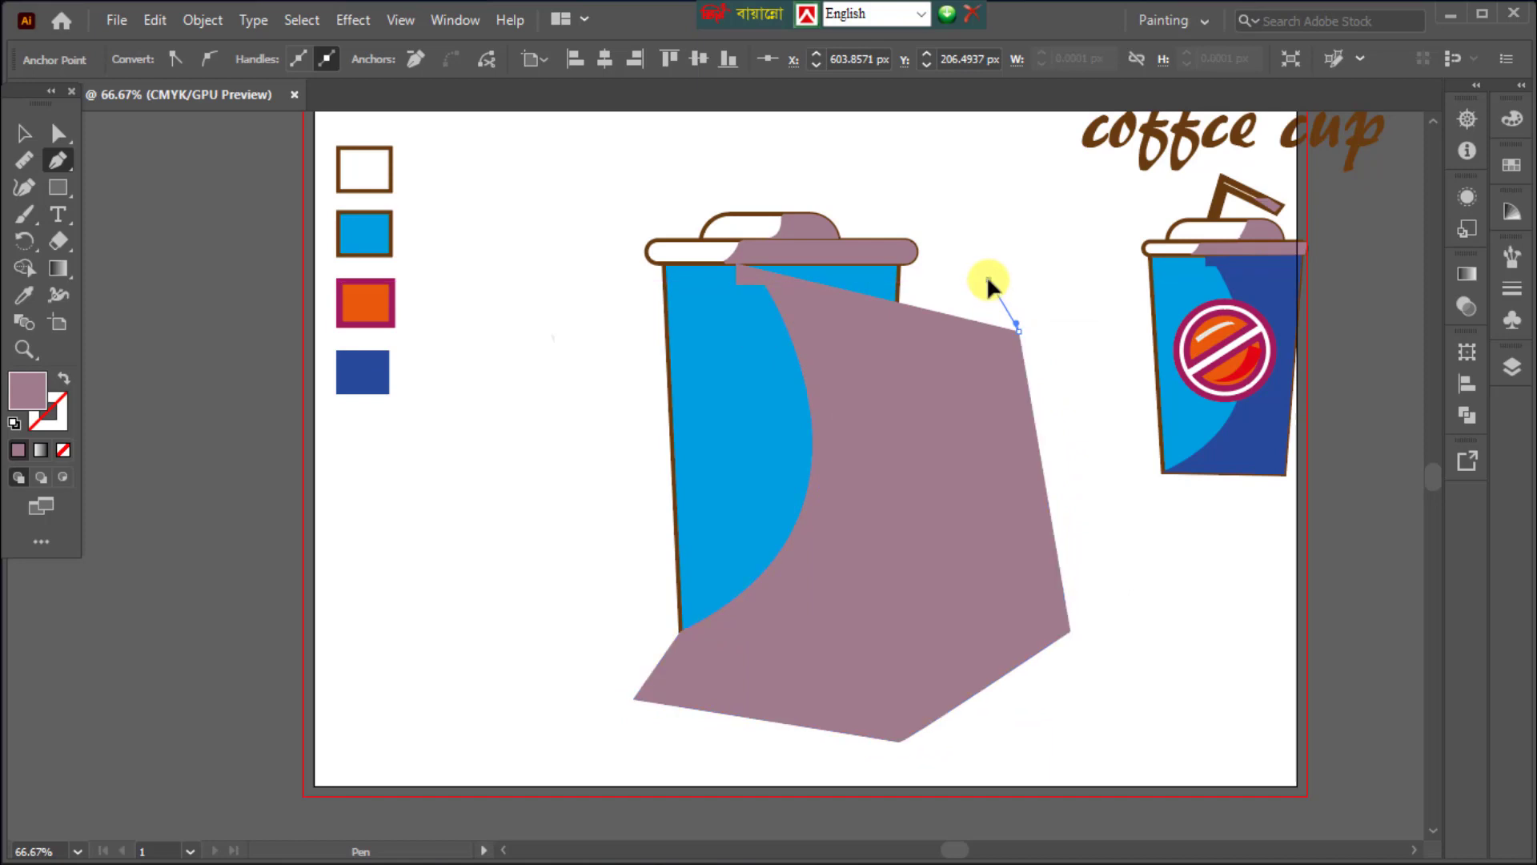
left_click_drag(989, 279, 954, 257)
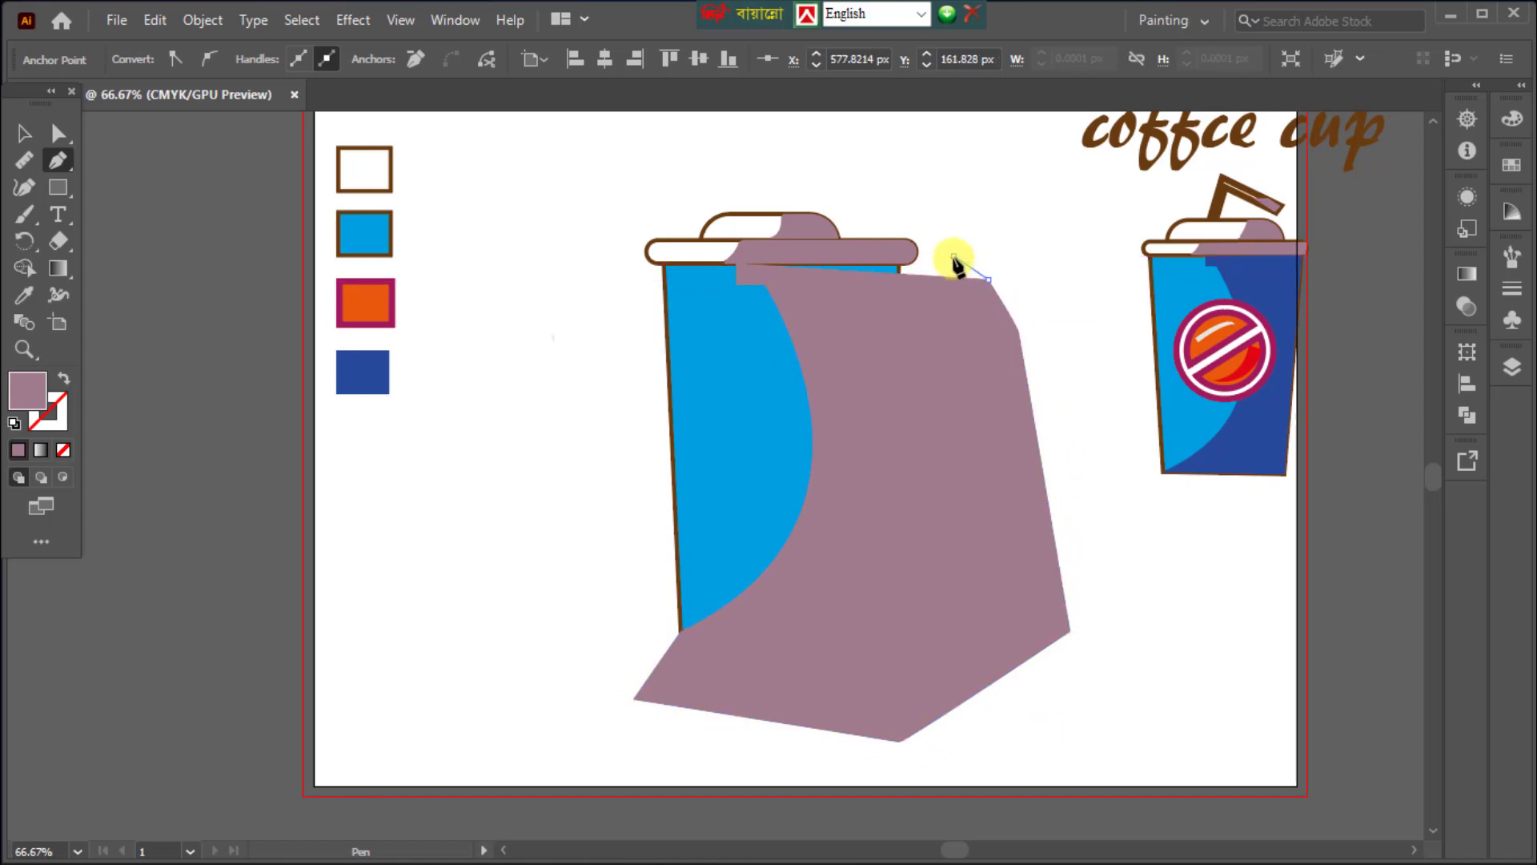
left_click(952, 255)
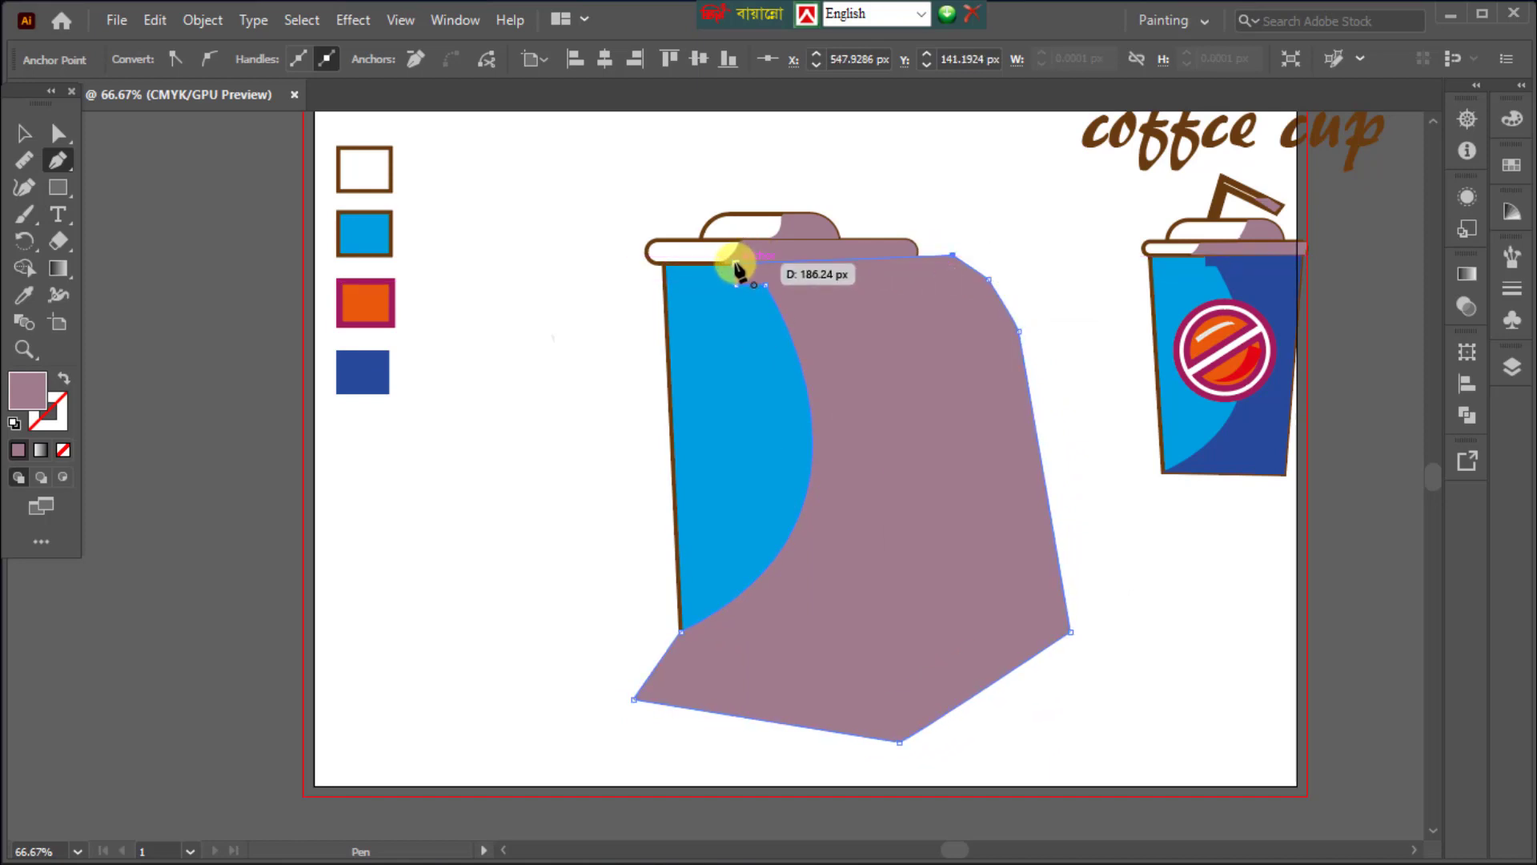
left_click(735, 262)
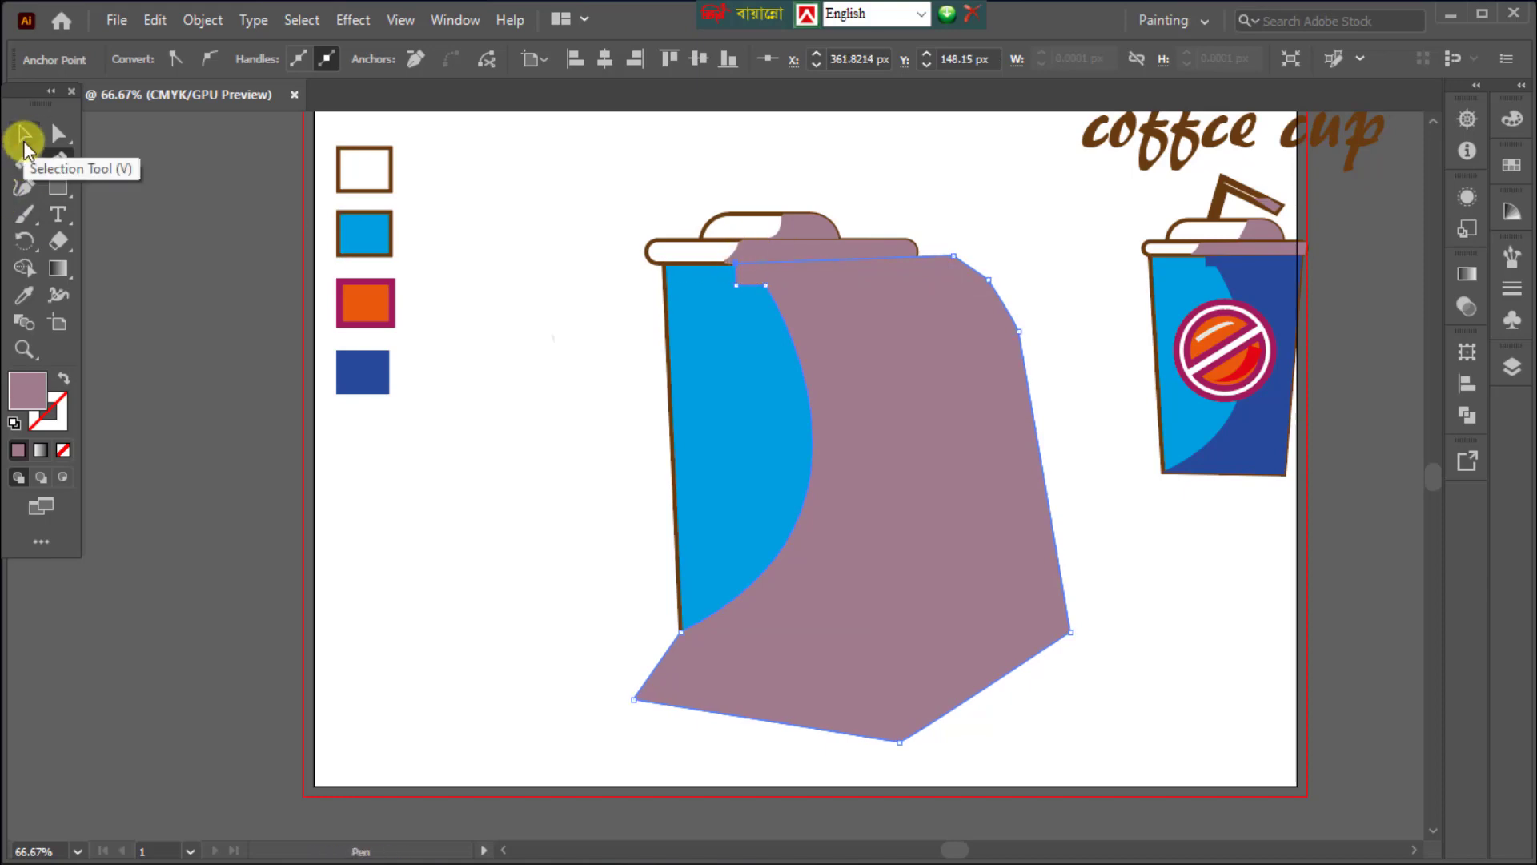
Fill the closed shape with the dark blue sampled from the reference cup's body.
left_click(24, 298)
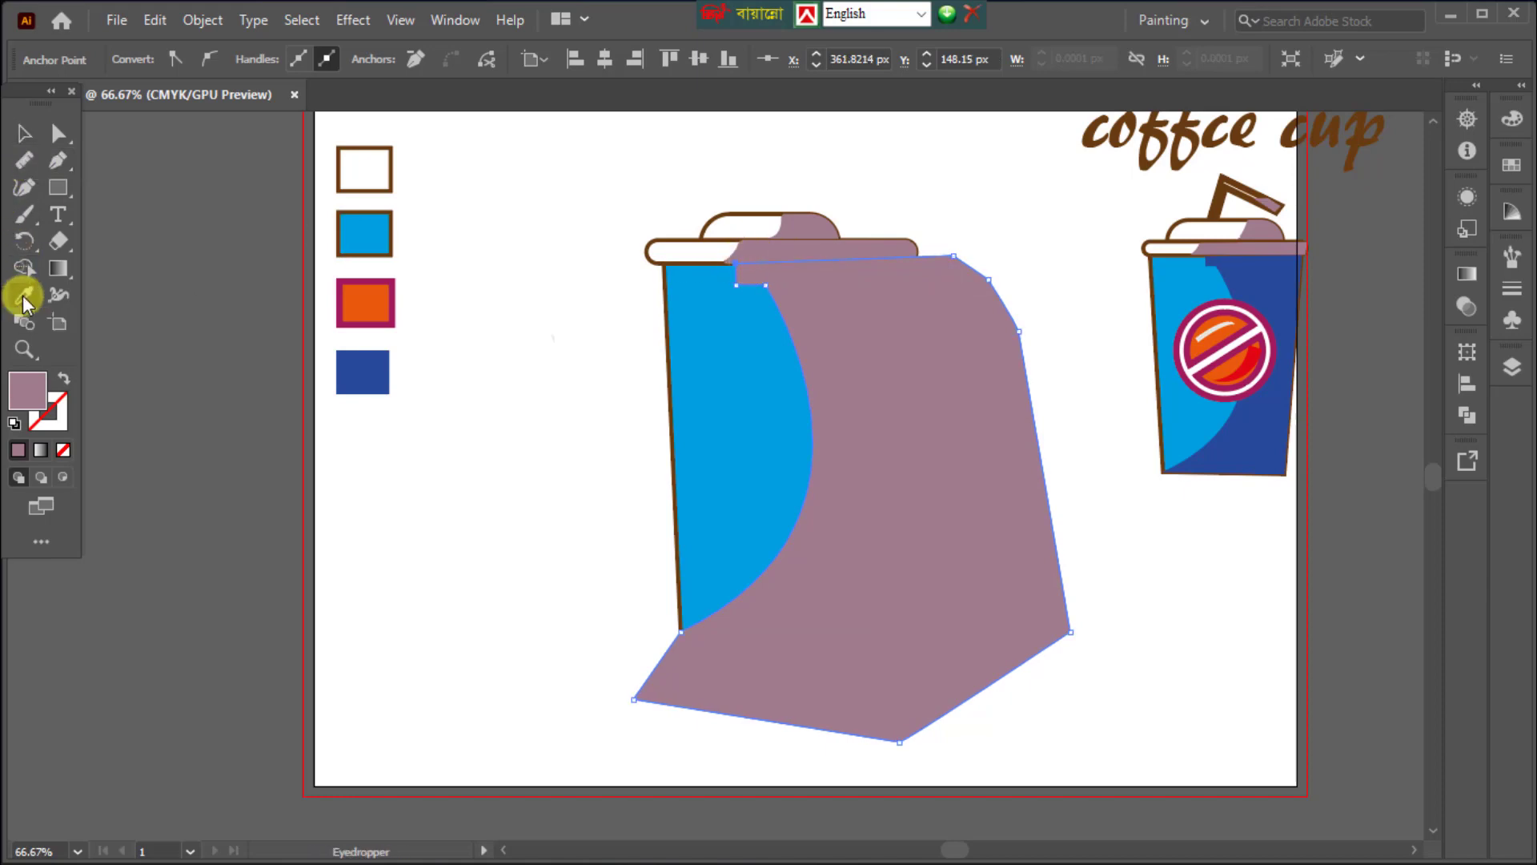
left_click(1254, 429)
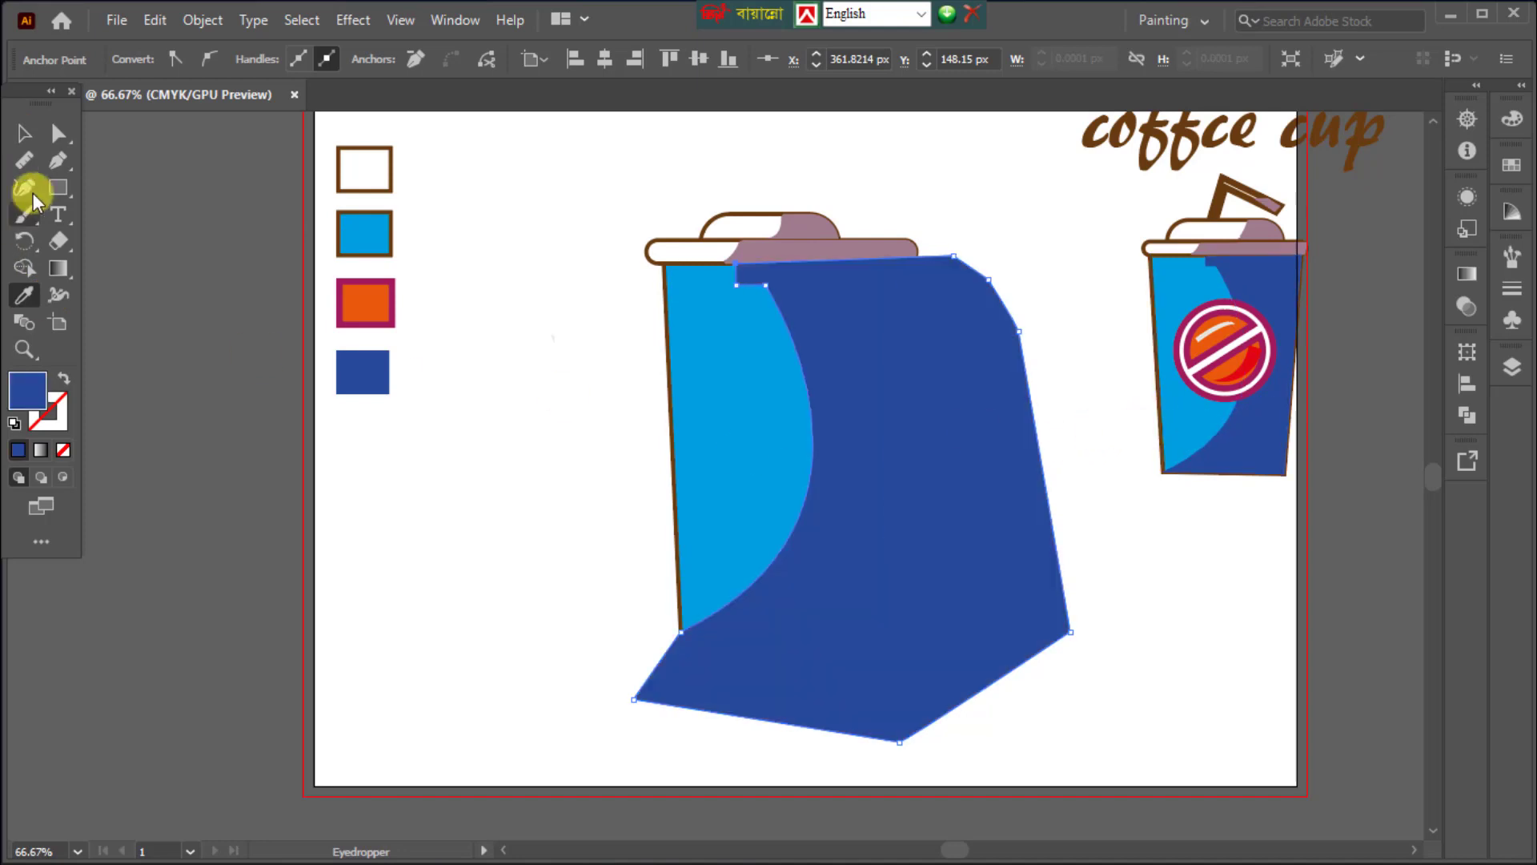
left_click(25, 132)
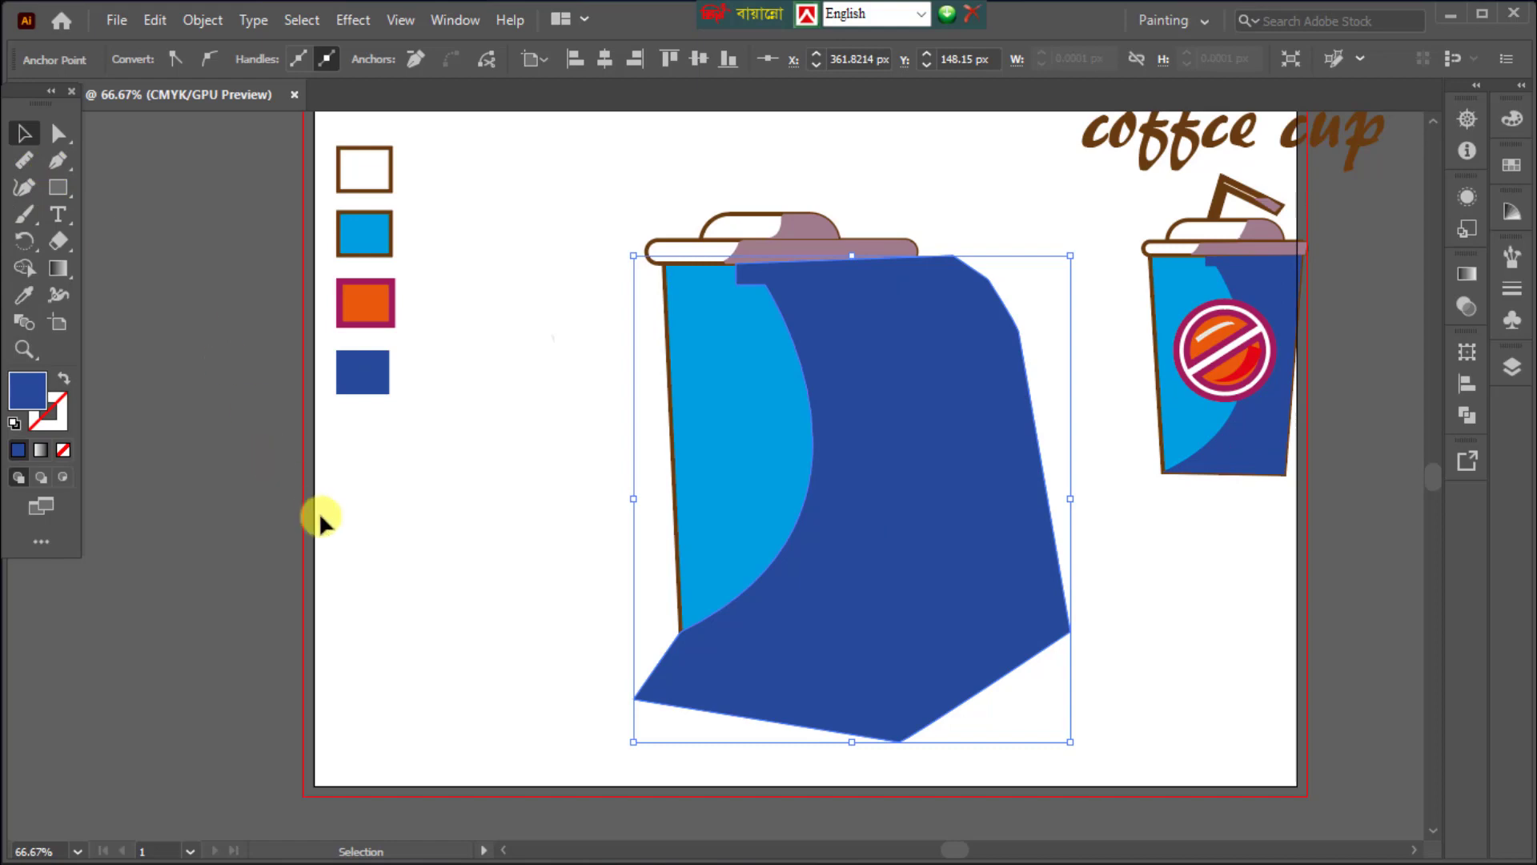
left_click(401, 572)
Trim the dark blue shape to the cup body's outline with Shape Builder, removing the excess outside the body.
left_click_drag(547, 447, 934, 634)
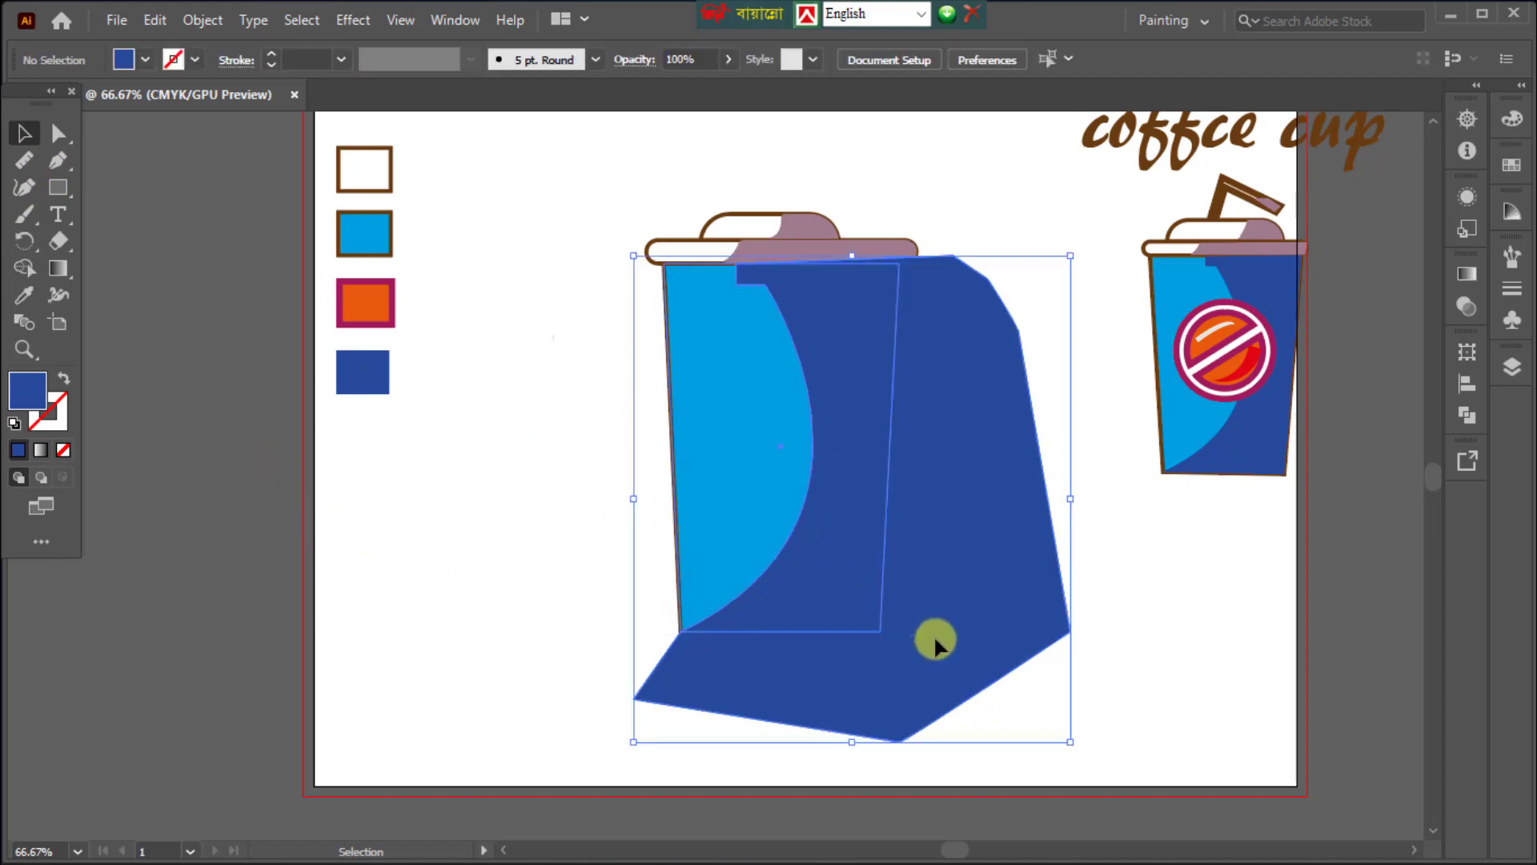
left_click(23, 268)
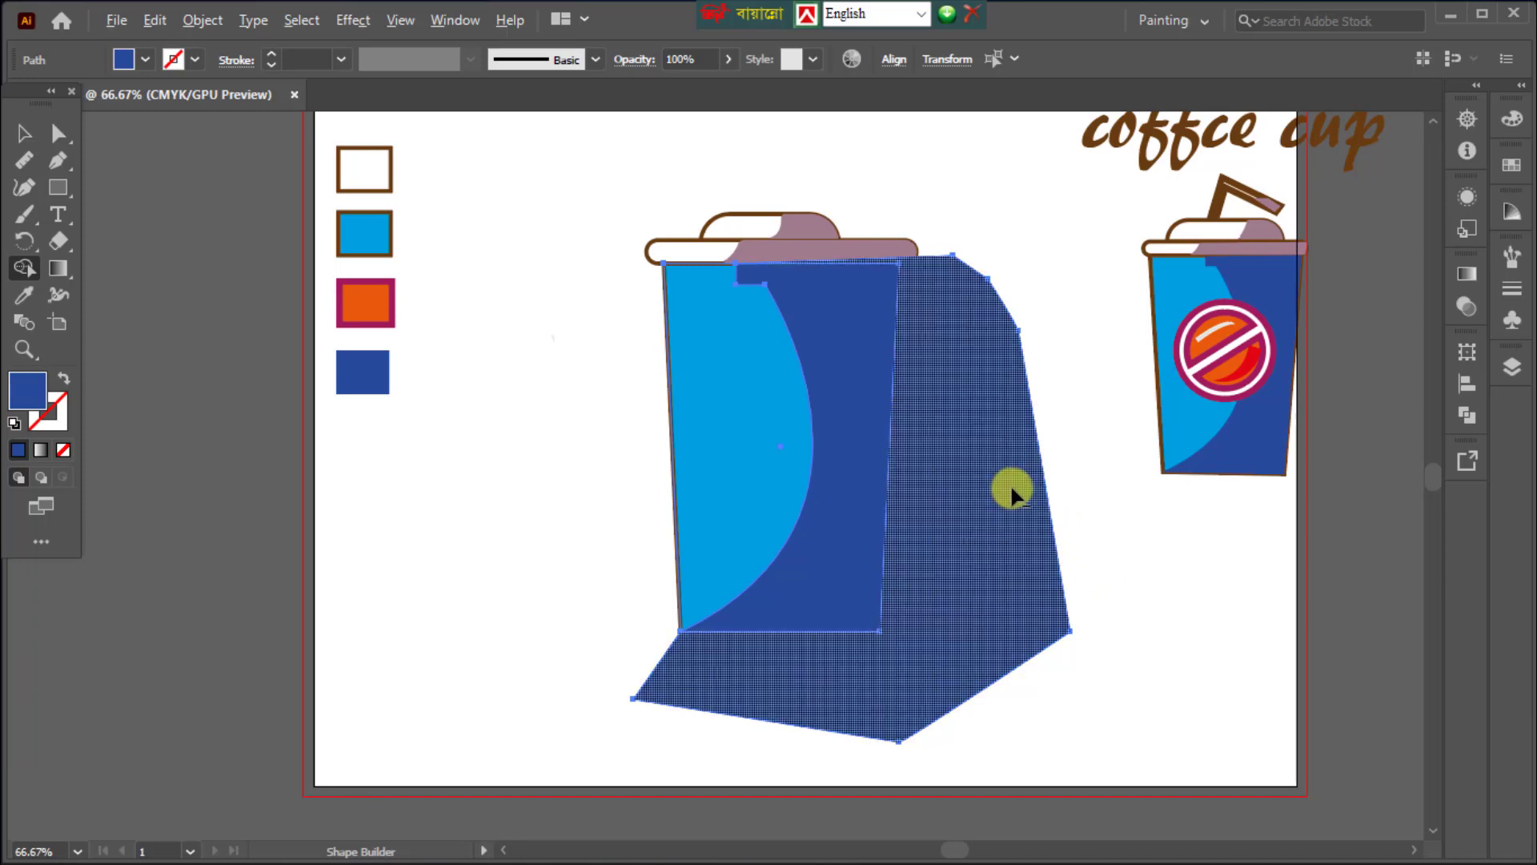
left_click(964, 350, "alt")
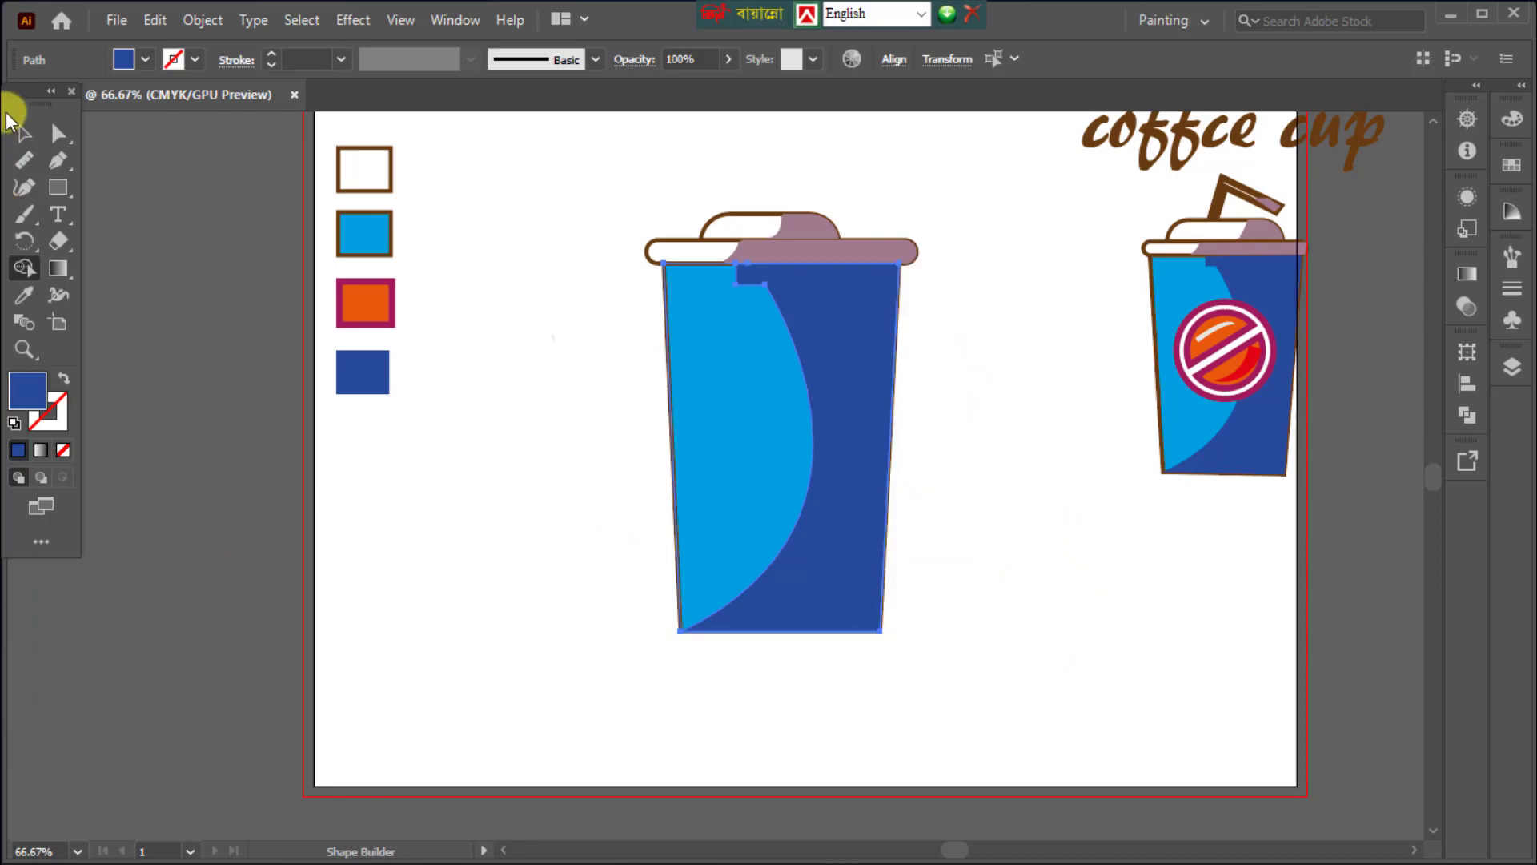
Deselect the artwork and draw a large circle on the empty area beside the cup body's lower left side.
left_click(24, 133)
left_click(528, 570)
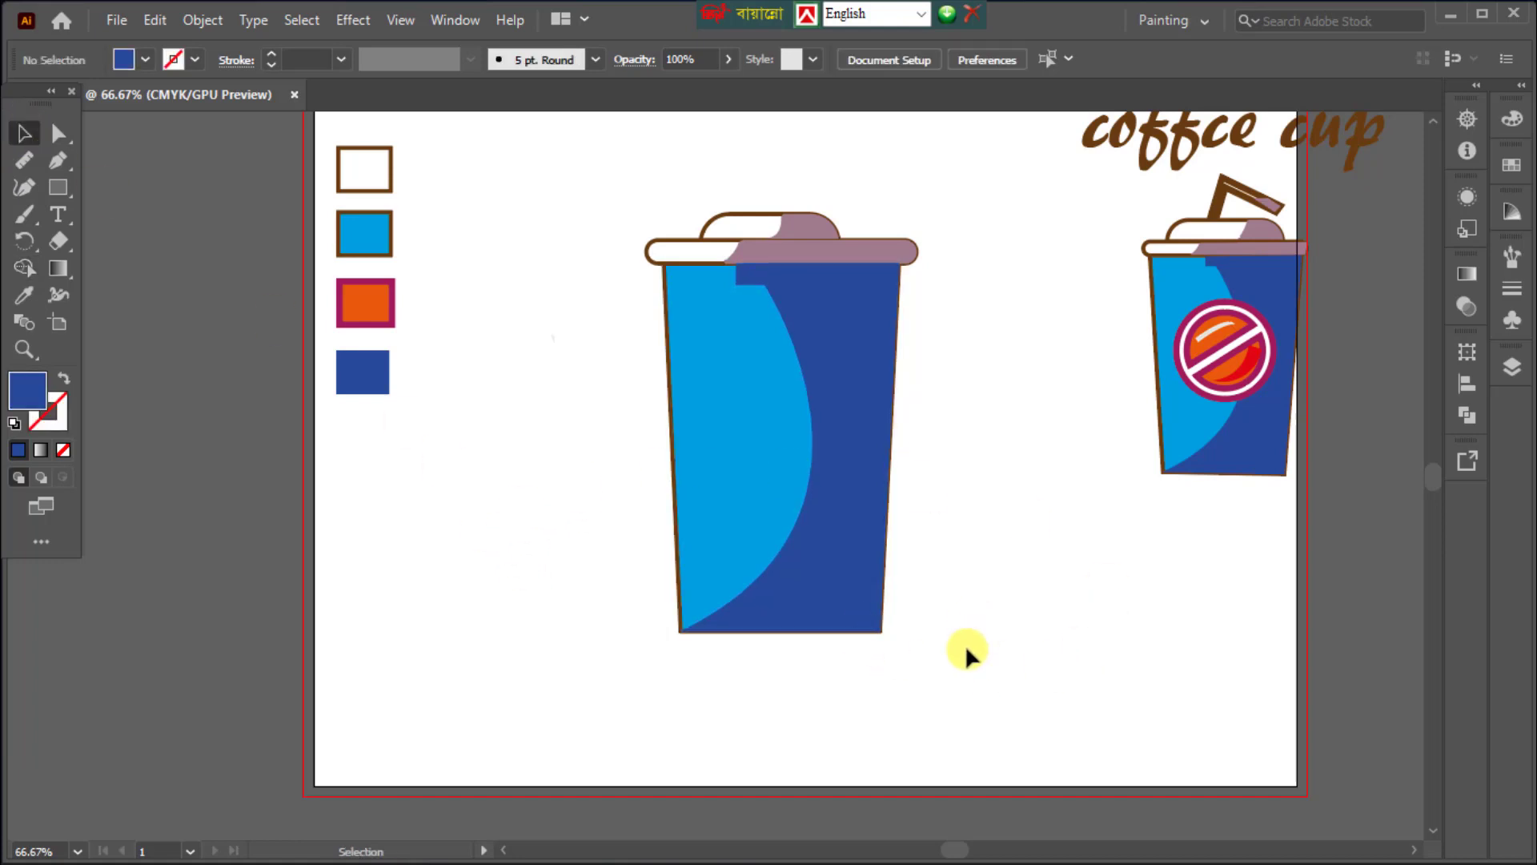
scroll(949, 649, "up", 1)
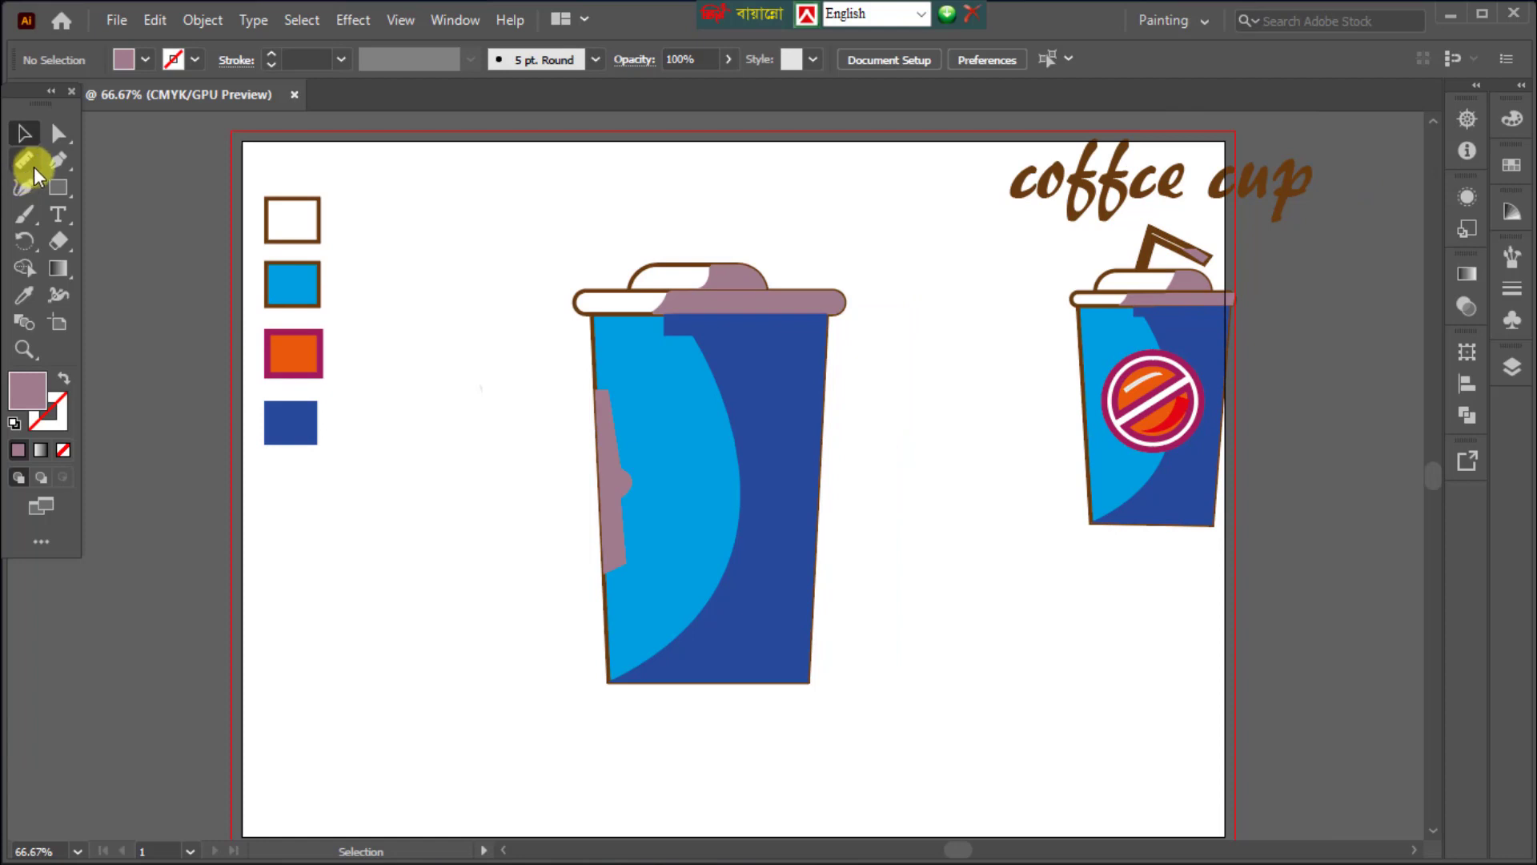
left_click(55, 185)
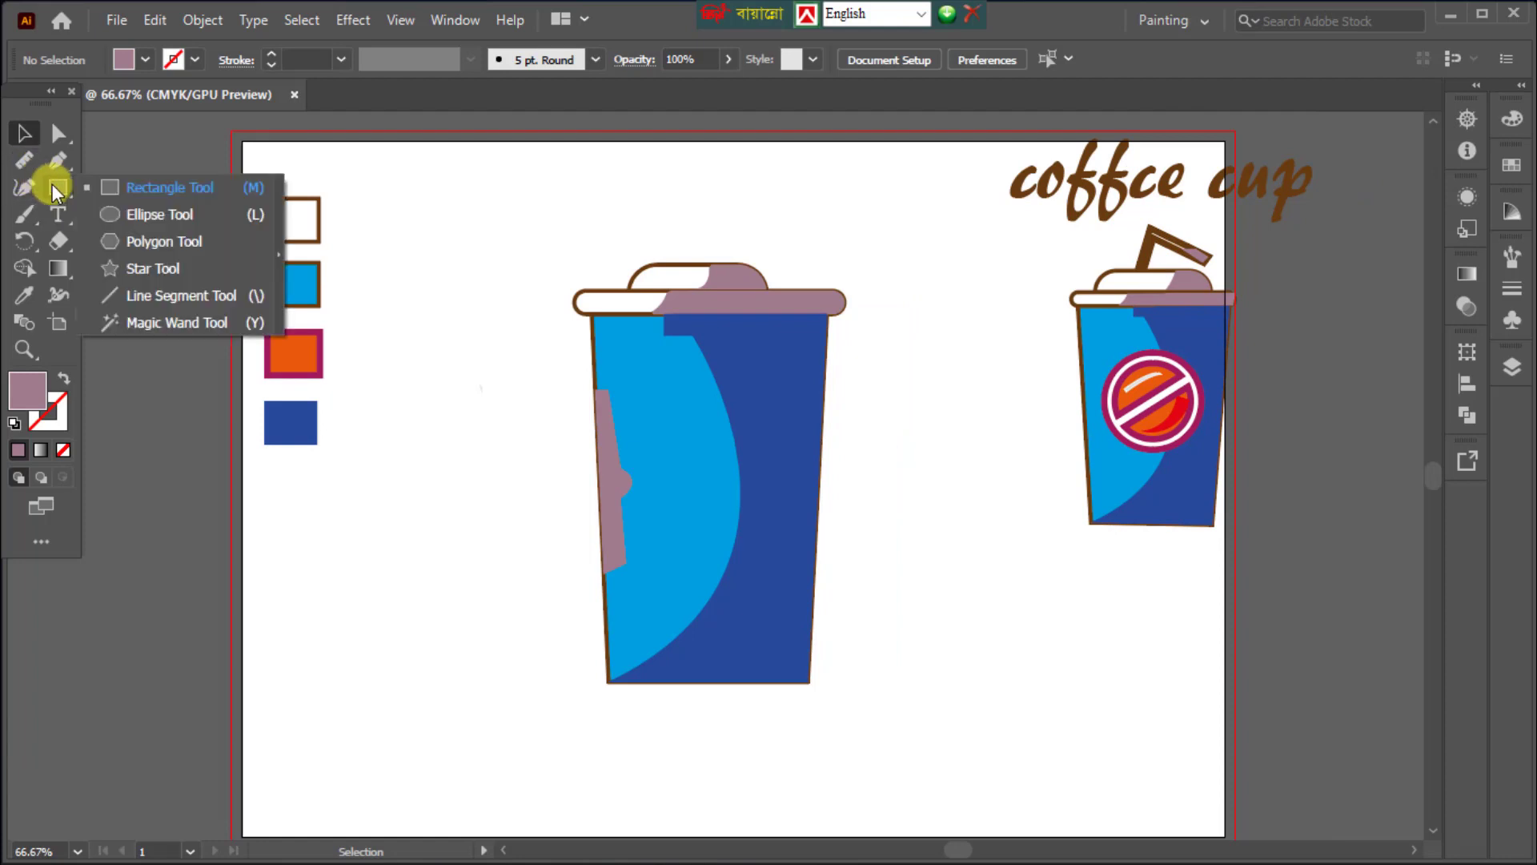
left_click(144, 213)
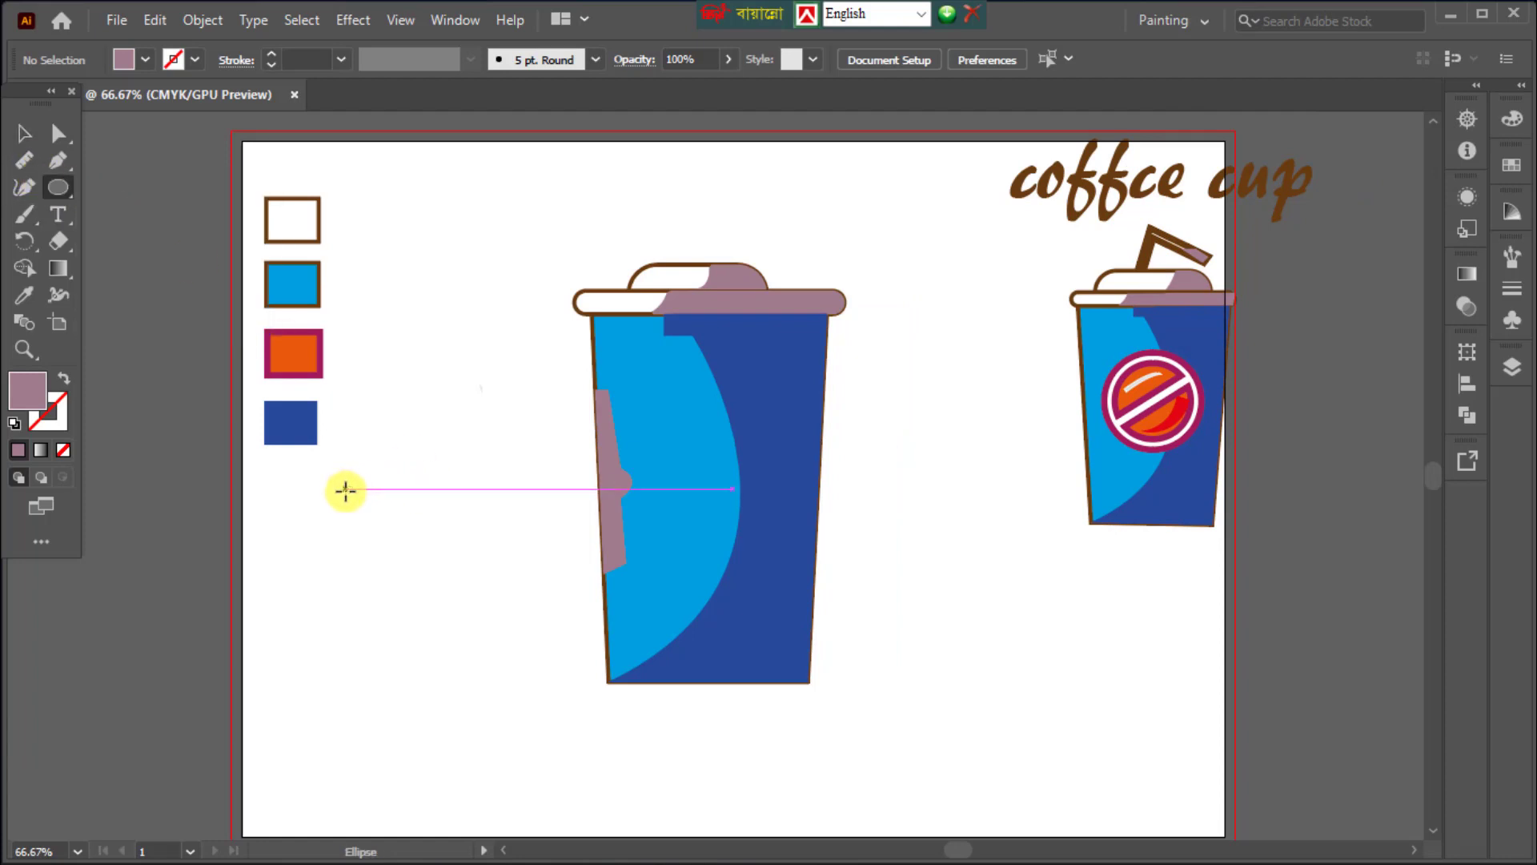
left_click_drag(344, 489, 486, 693)
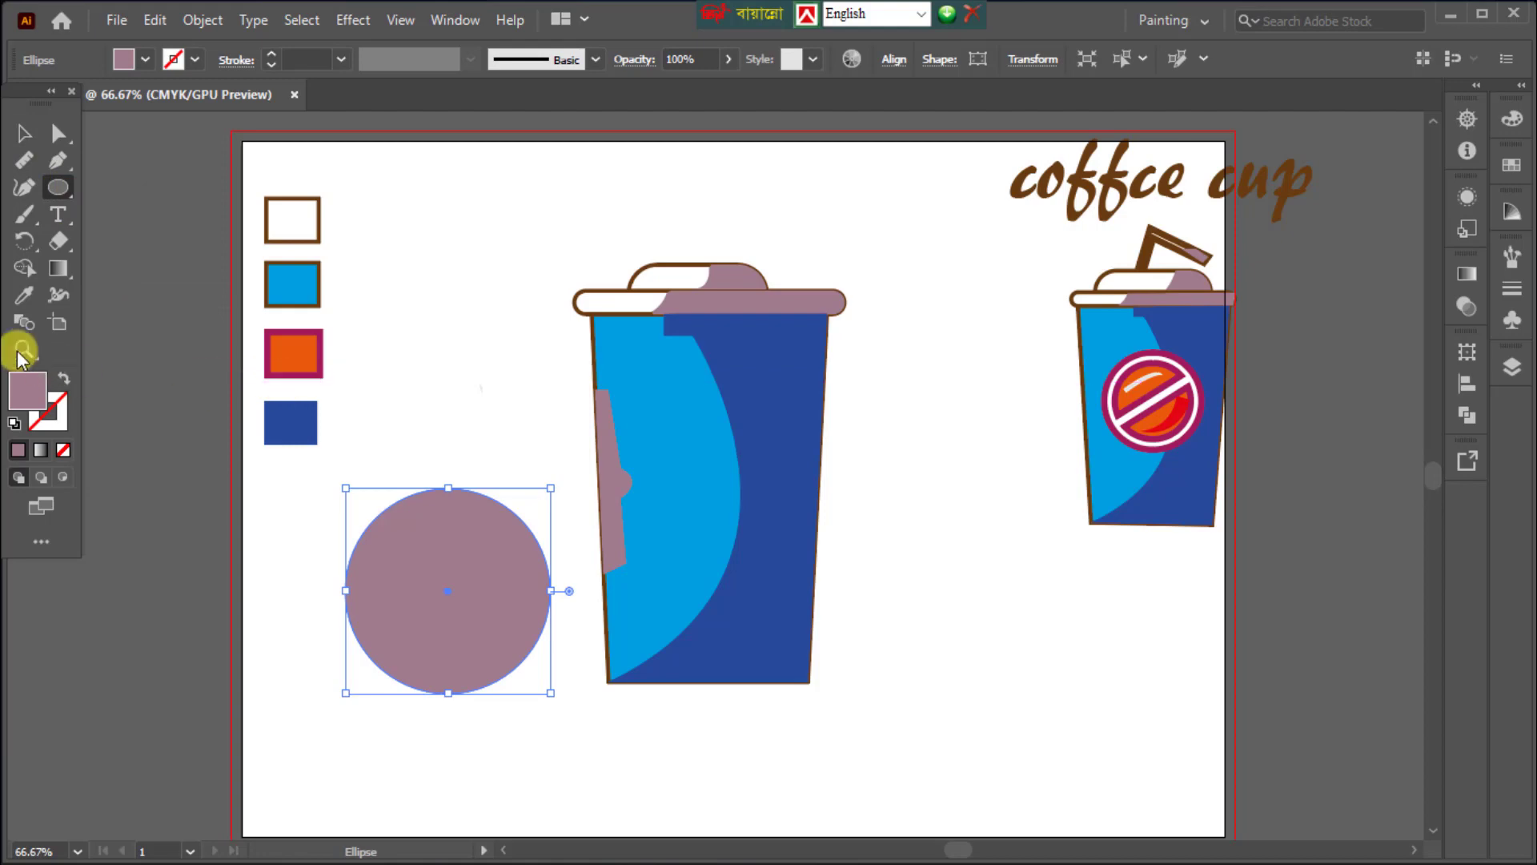
Copy the orange swatch's 5 pt magenta outline to the large circle with the Eyedropper and make its fill white.
left_click(24, 294)
left_click(301, 357)
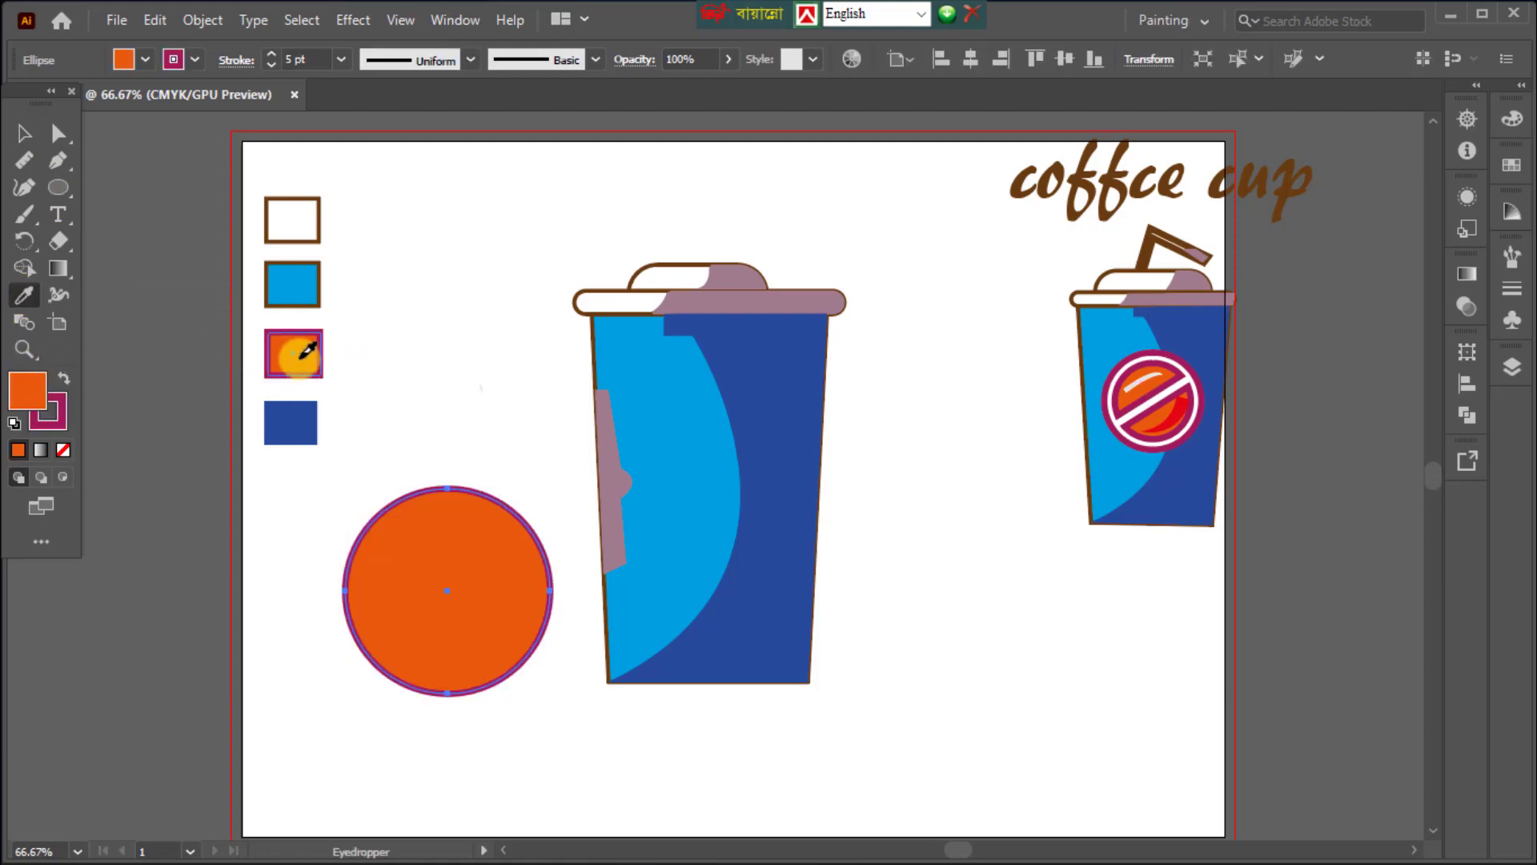
left_click(132, 63)
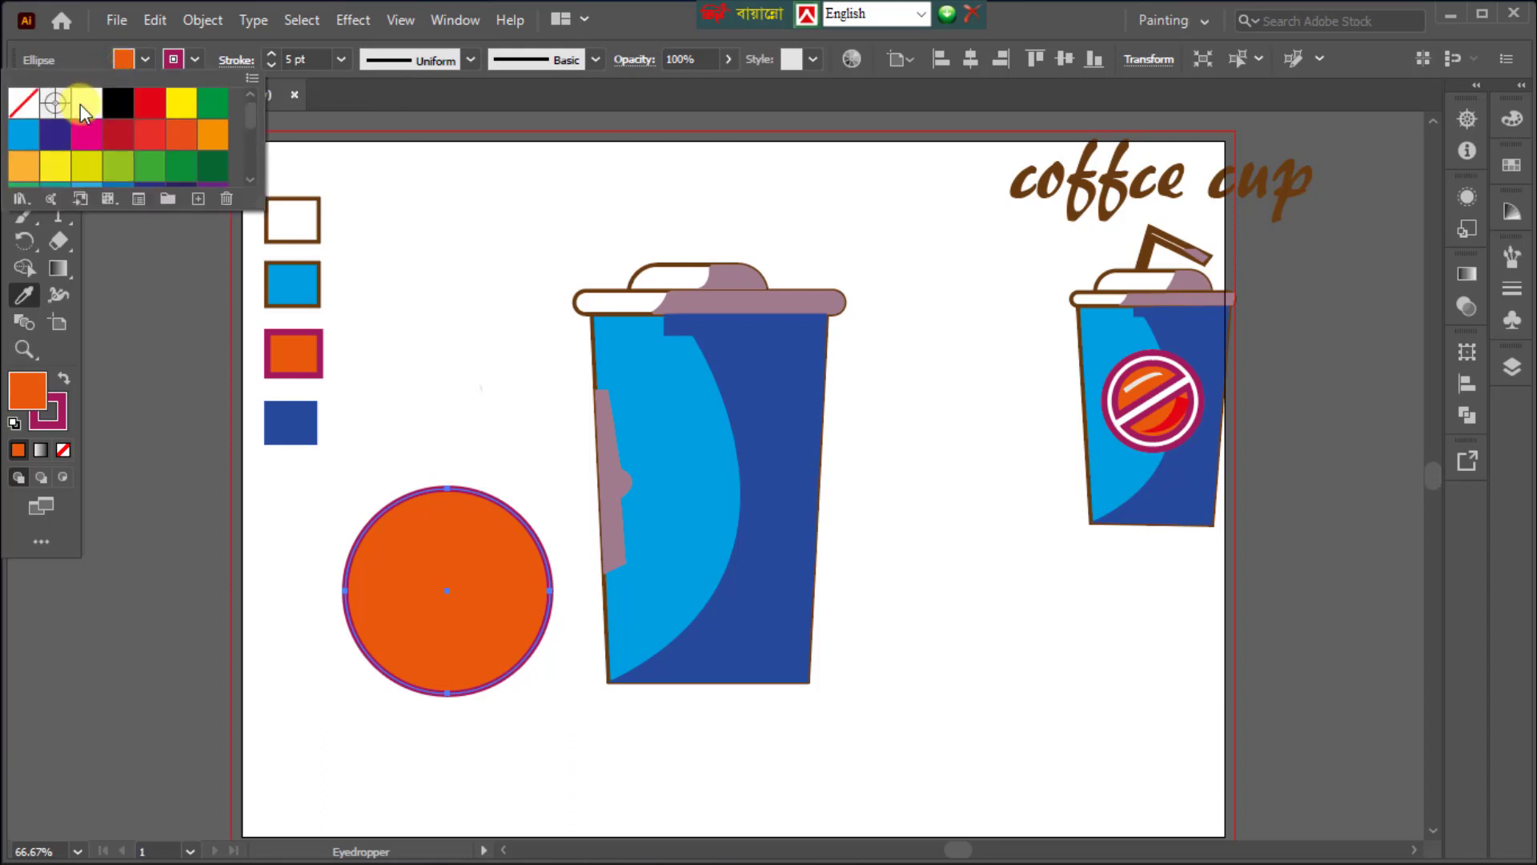
left_click(80, 104)
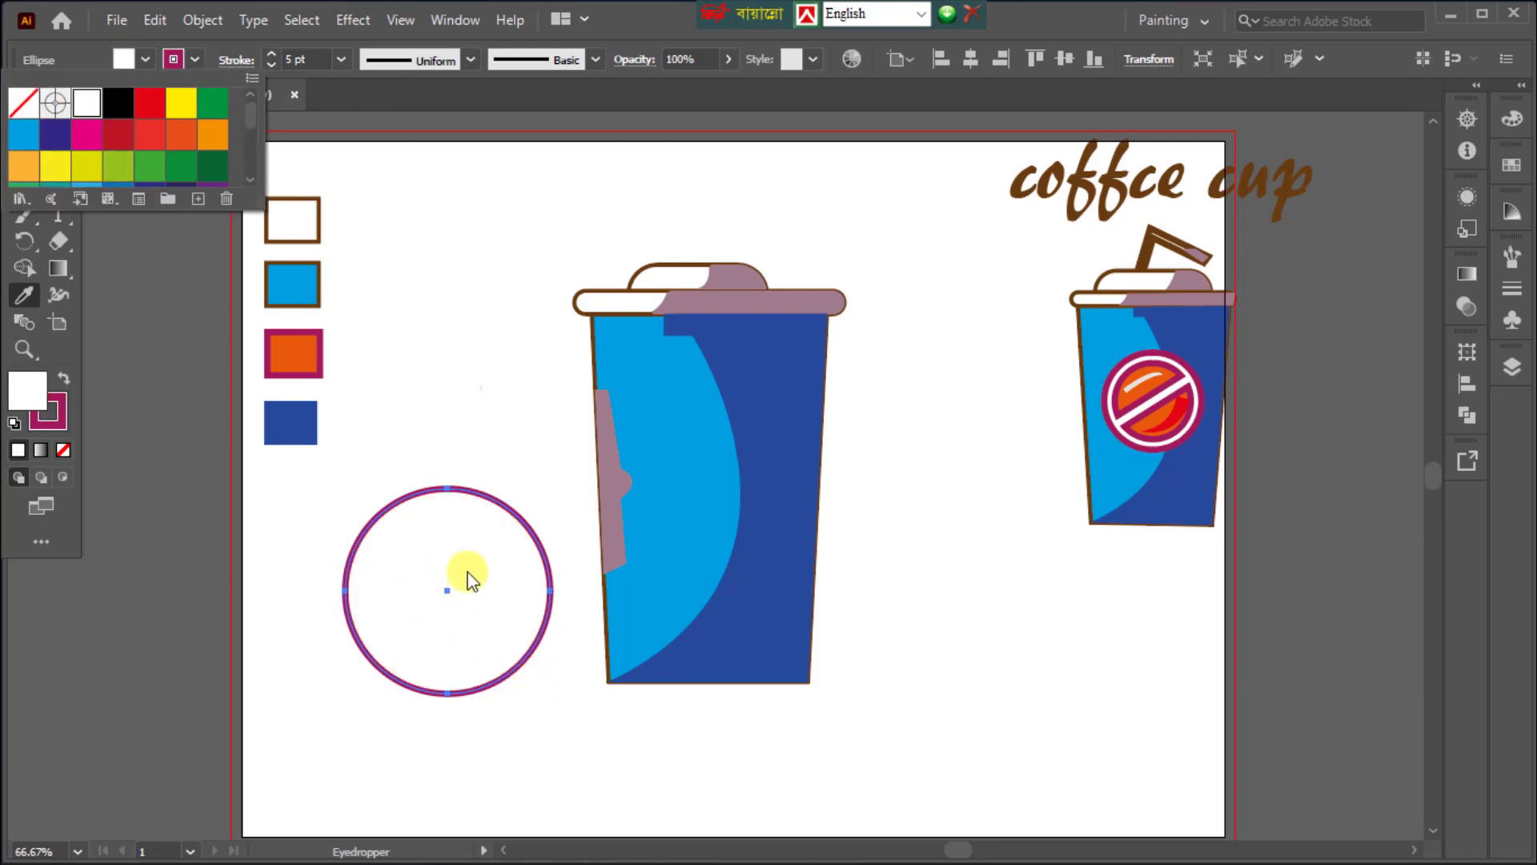
left_click(424, 385)
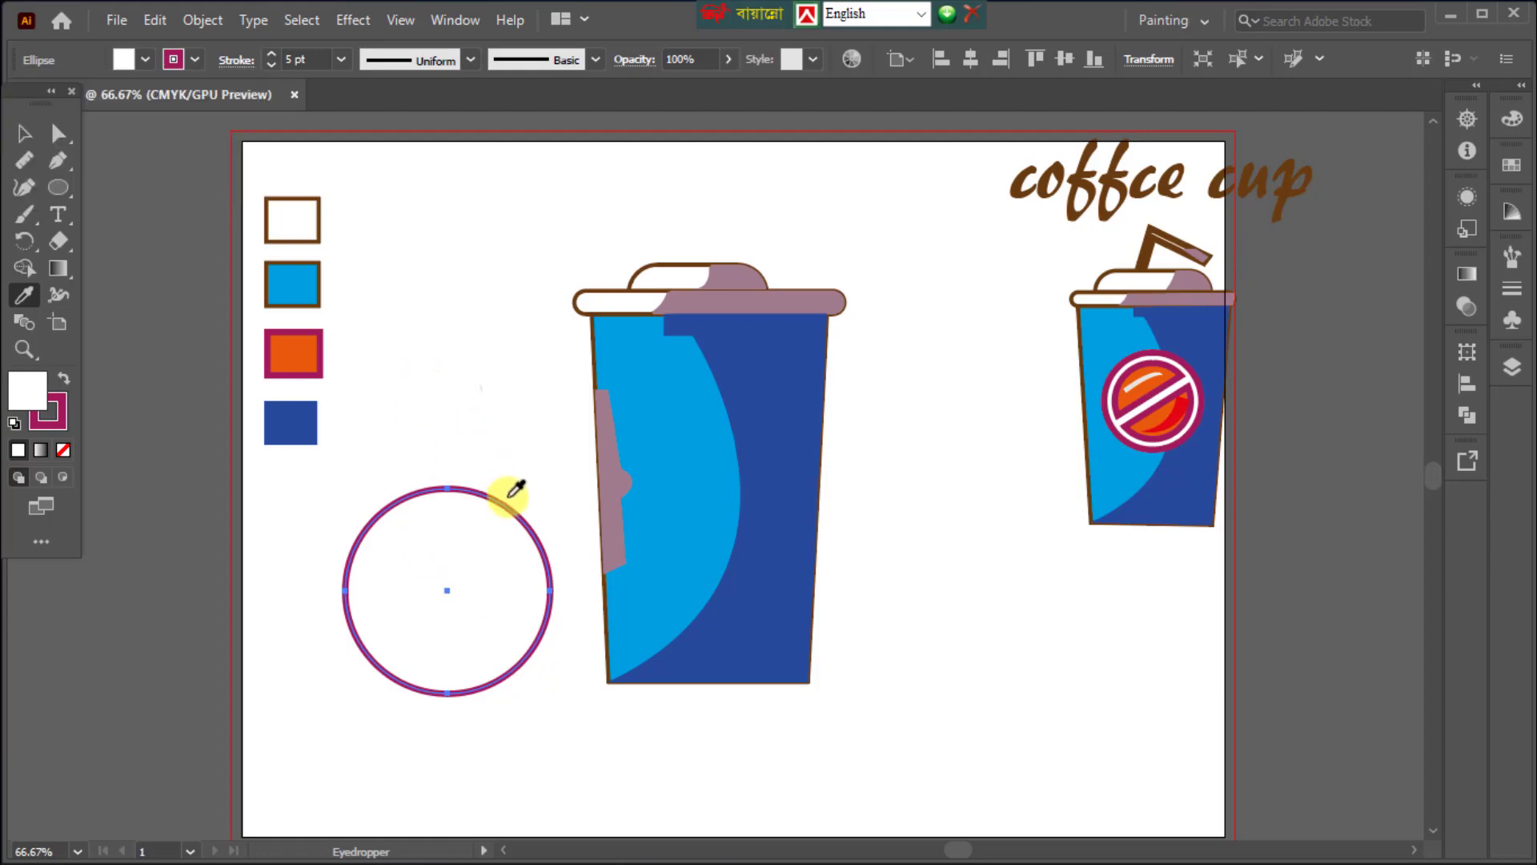
Move the white circle up beside the colour swatches, duplicate it straight below, and scale the copy down proportionally.
left_click(23, 132)
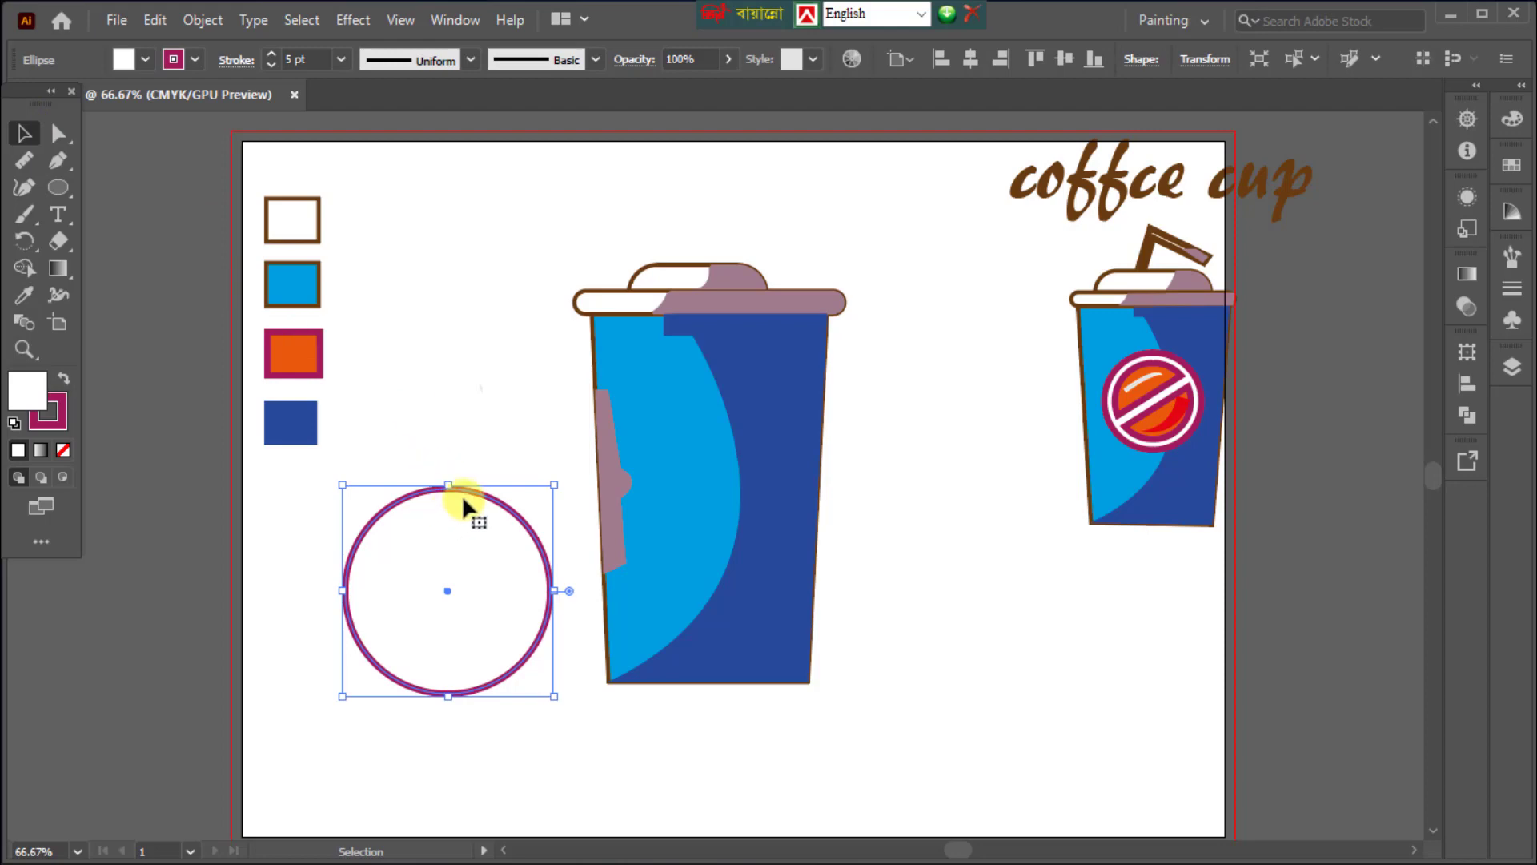
left_click_drag(462, 482, 449, 315)
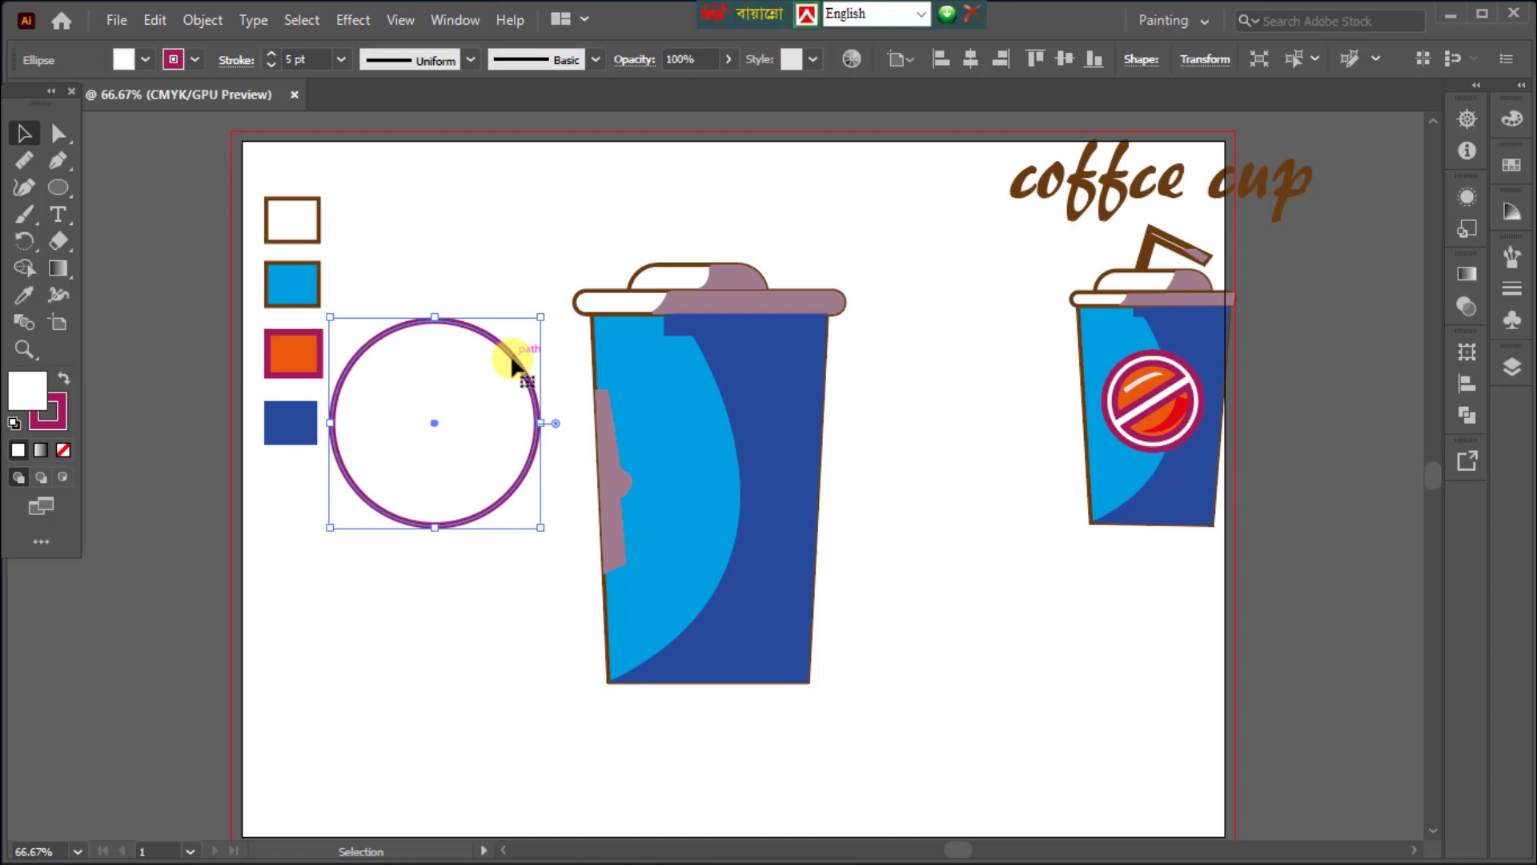
left_click_drag(513, 364, 514, 611)
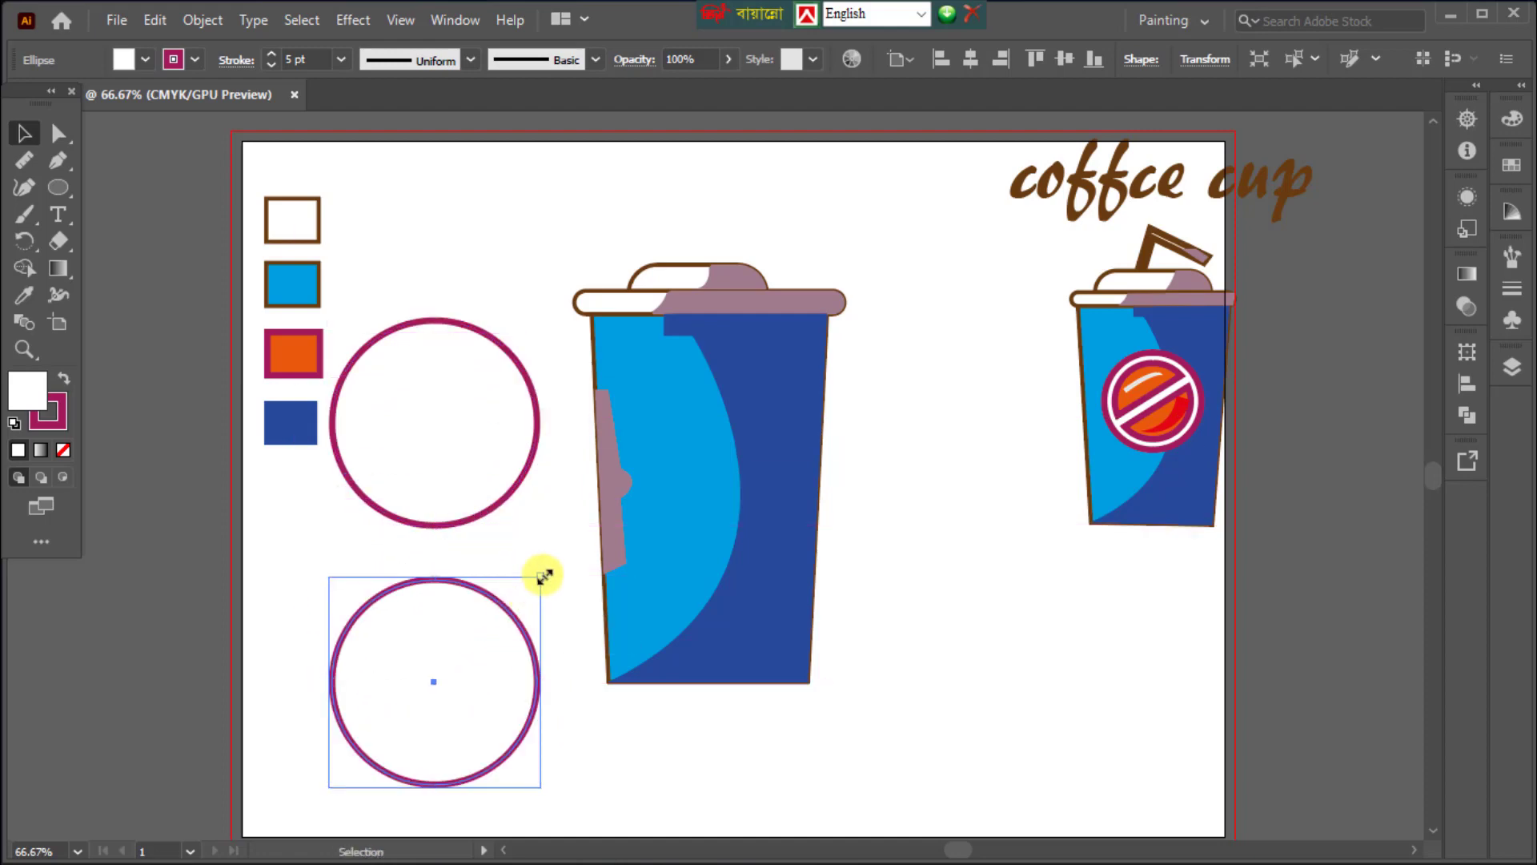
left_click_drag(544, 576, 505, 612)
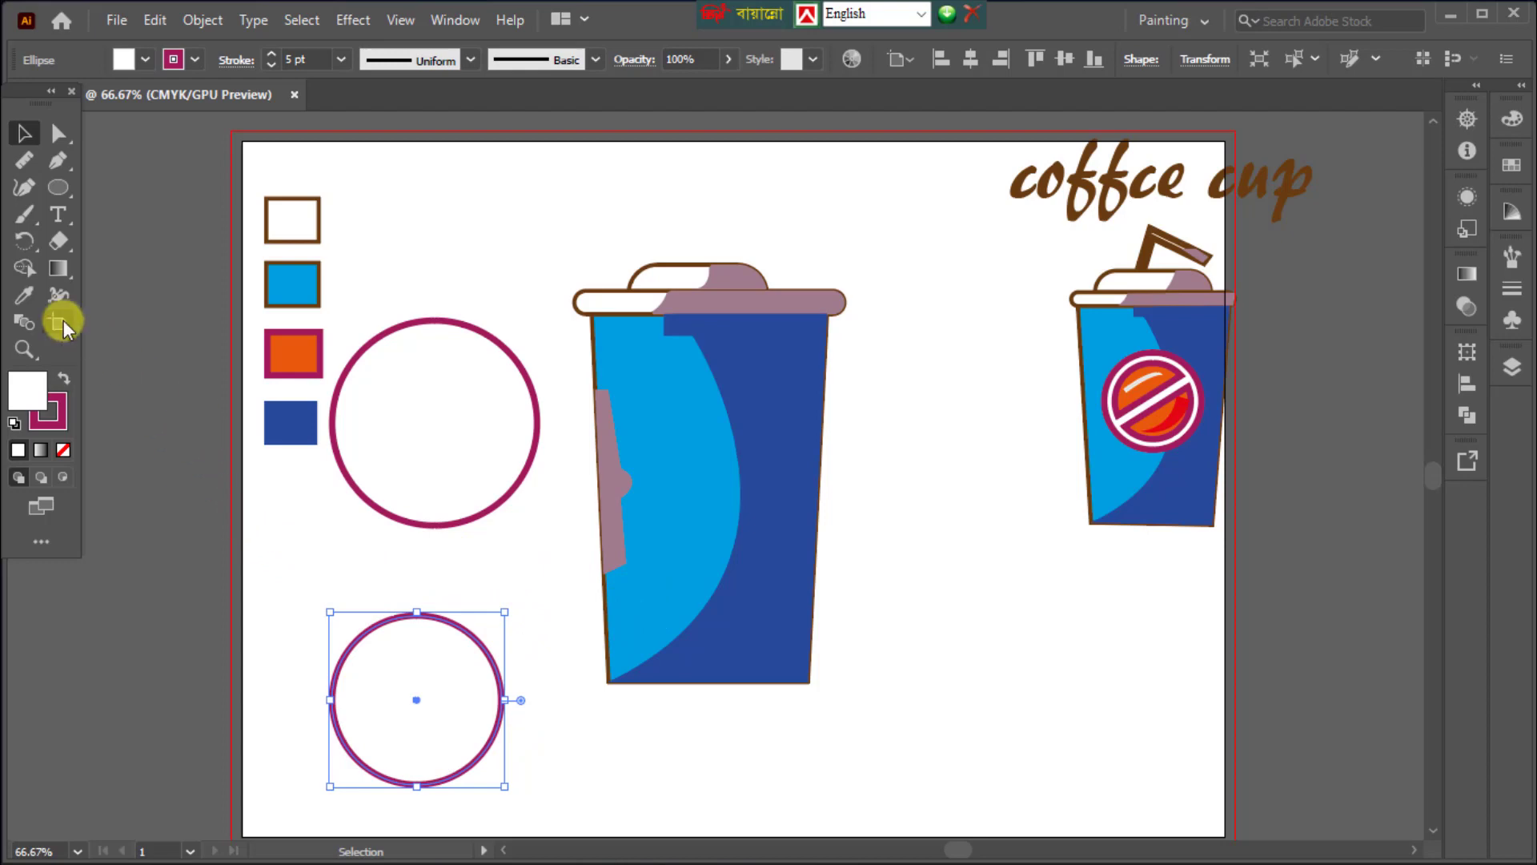
Apply the swatch's orange fill and magenta outline to the smaller circle and move it closer beneath the white circle.
left_click(23, 297)
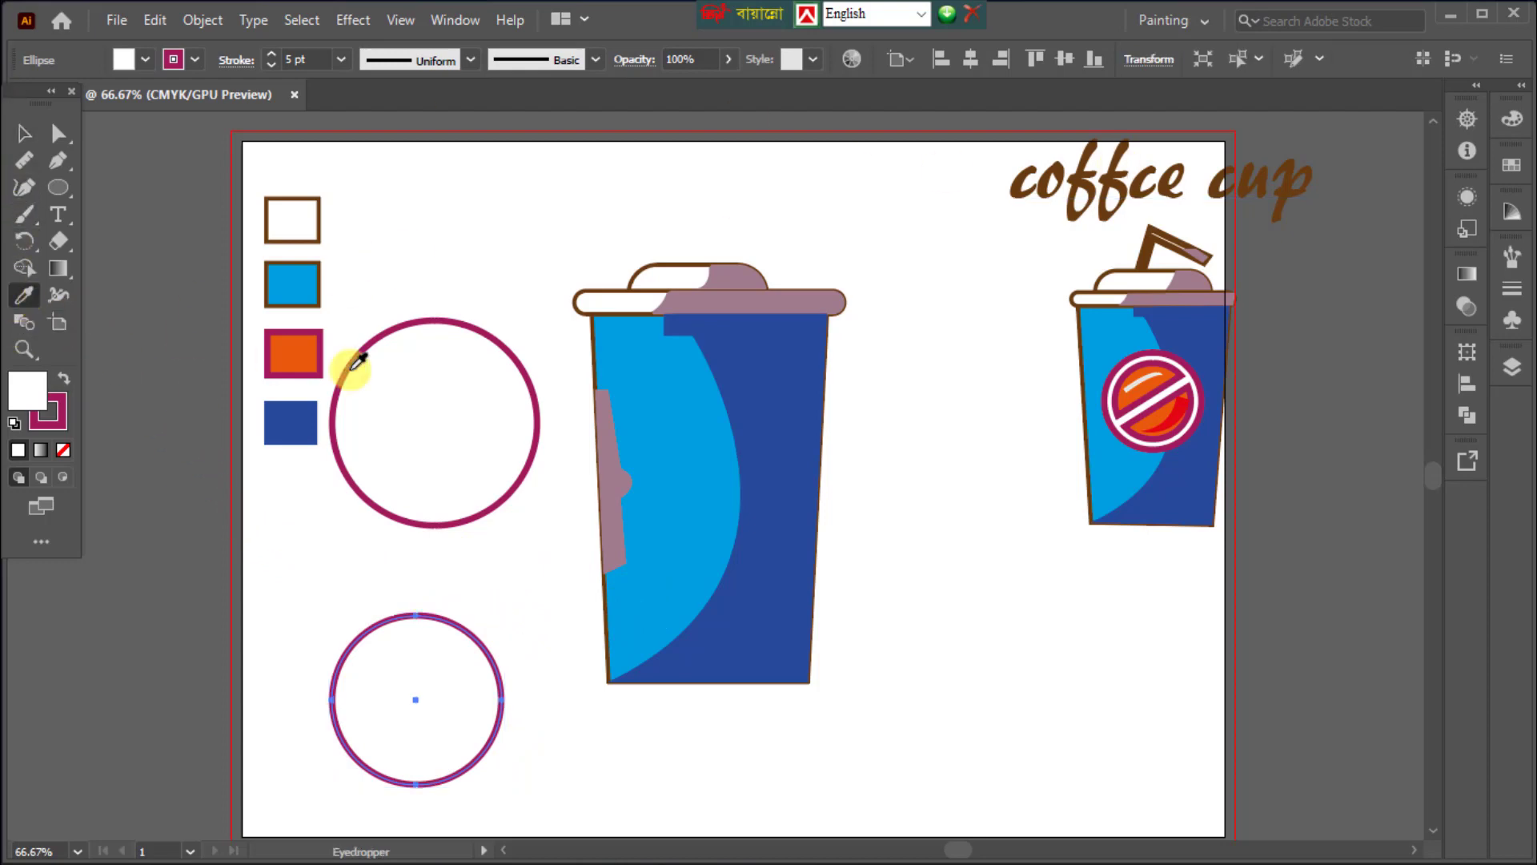
left_click(290, 352)
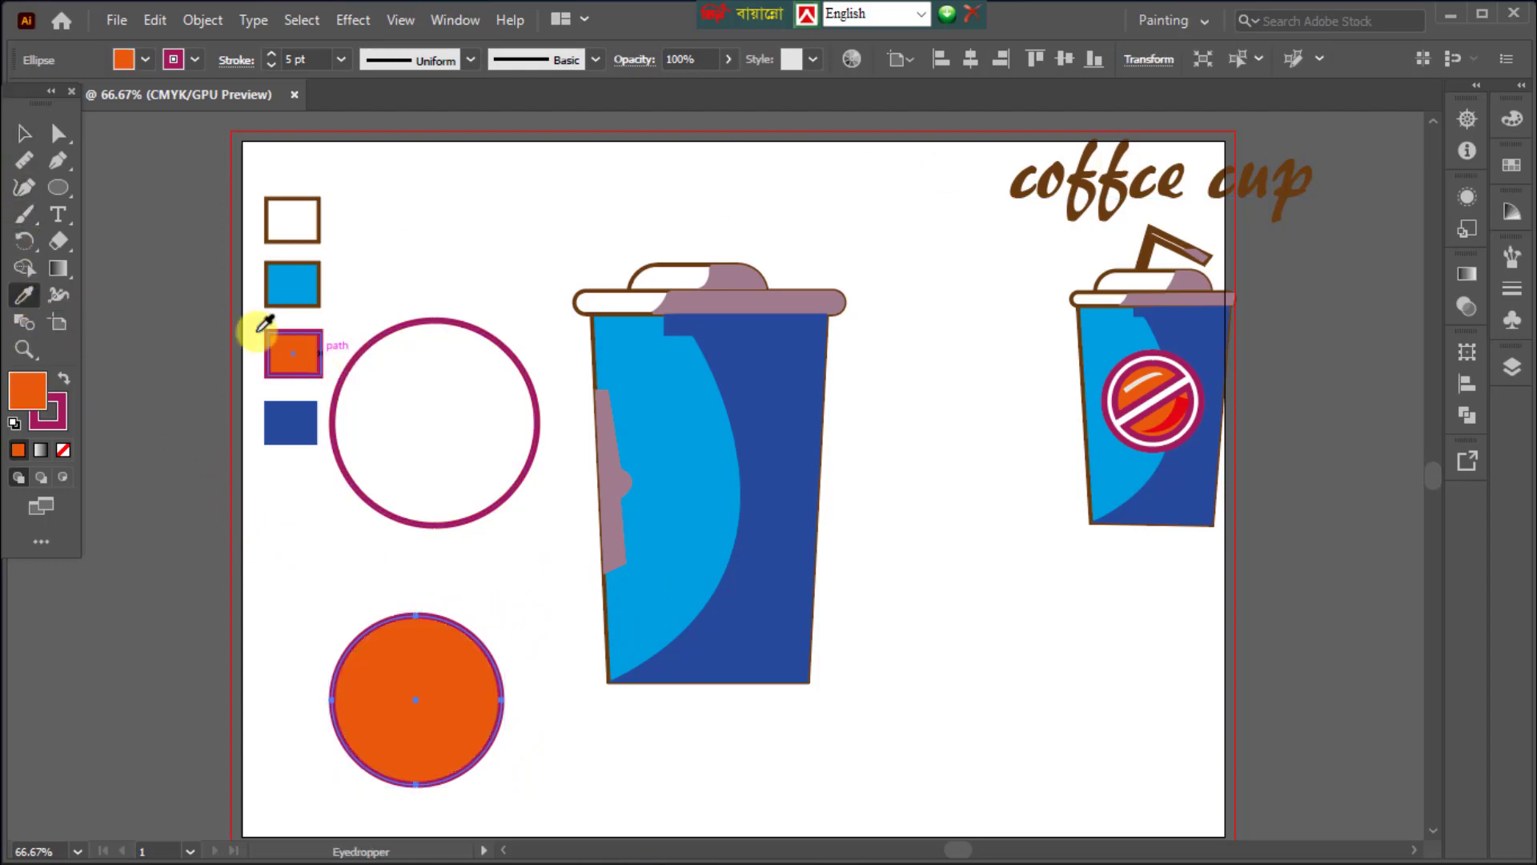
left_click(24, 134)
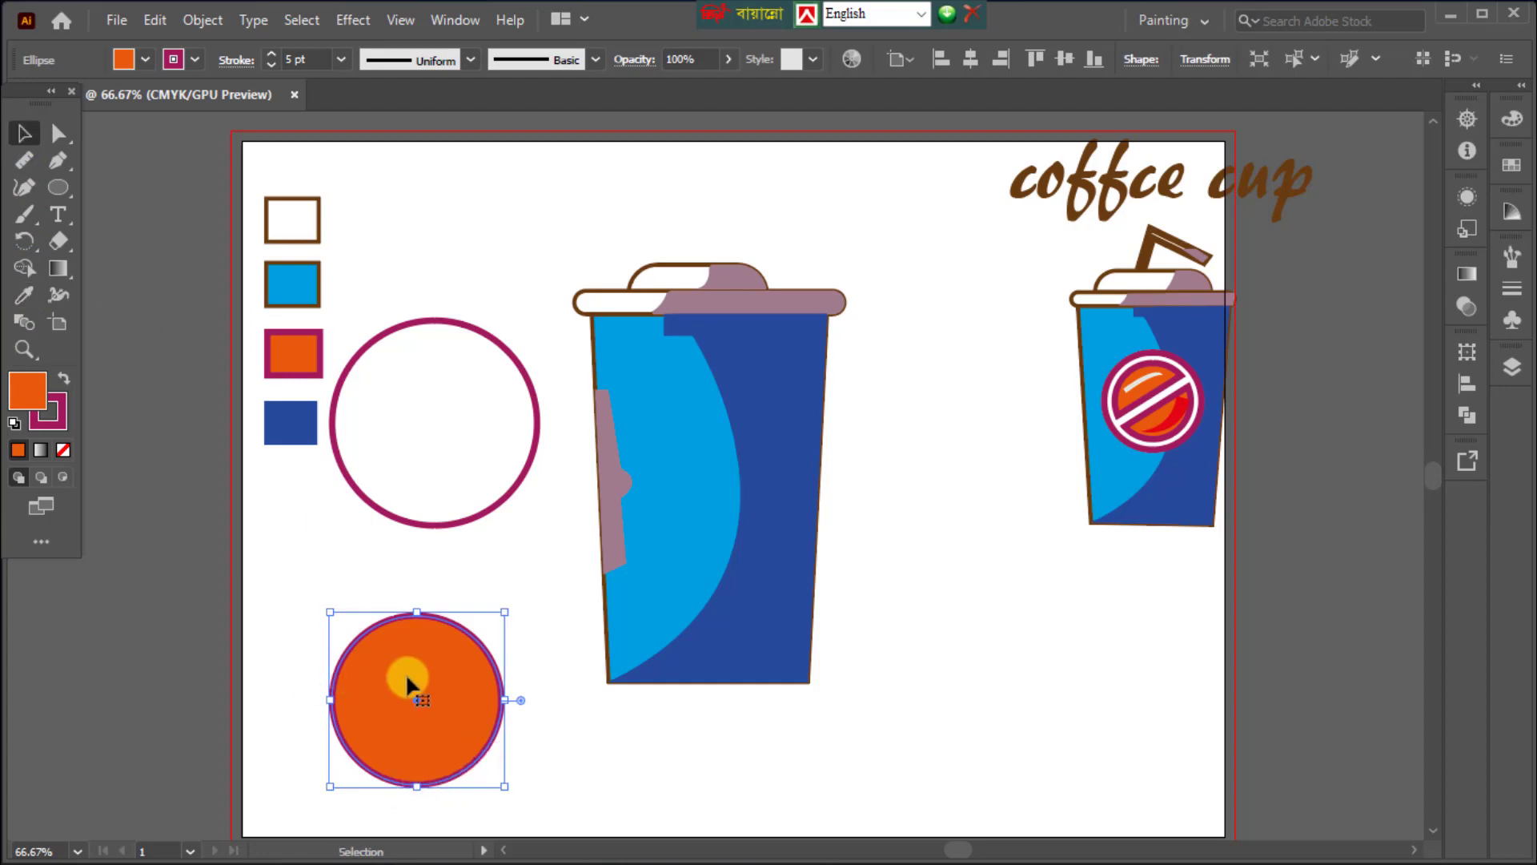
left_click(561, 732)
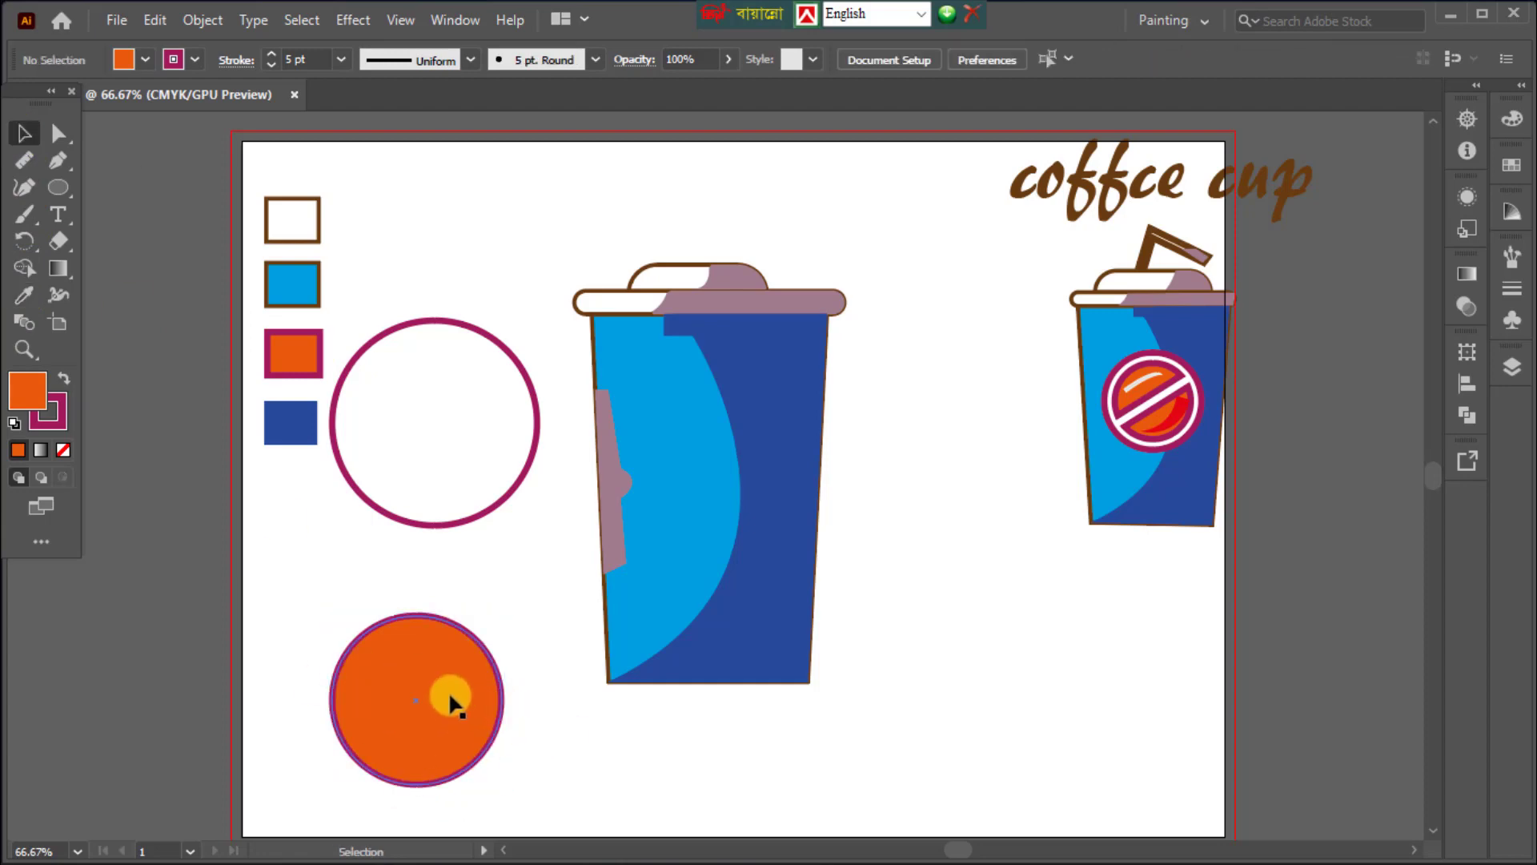
left_click_drag(450, 703, 474, 667)
left_click(620, 761)
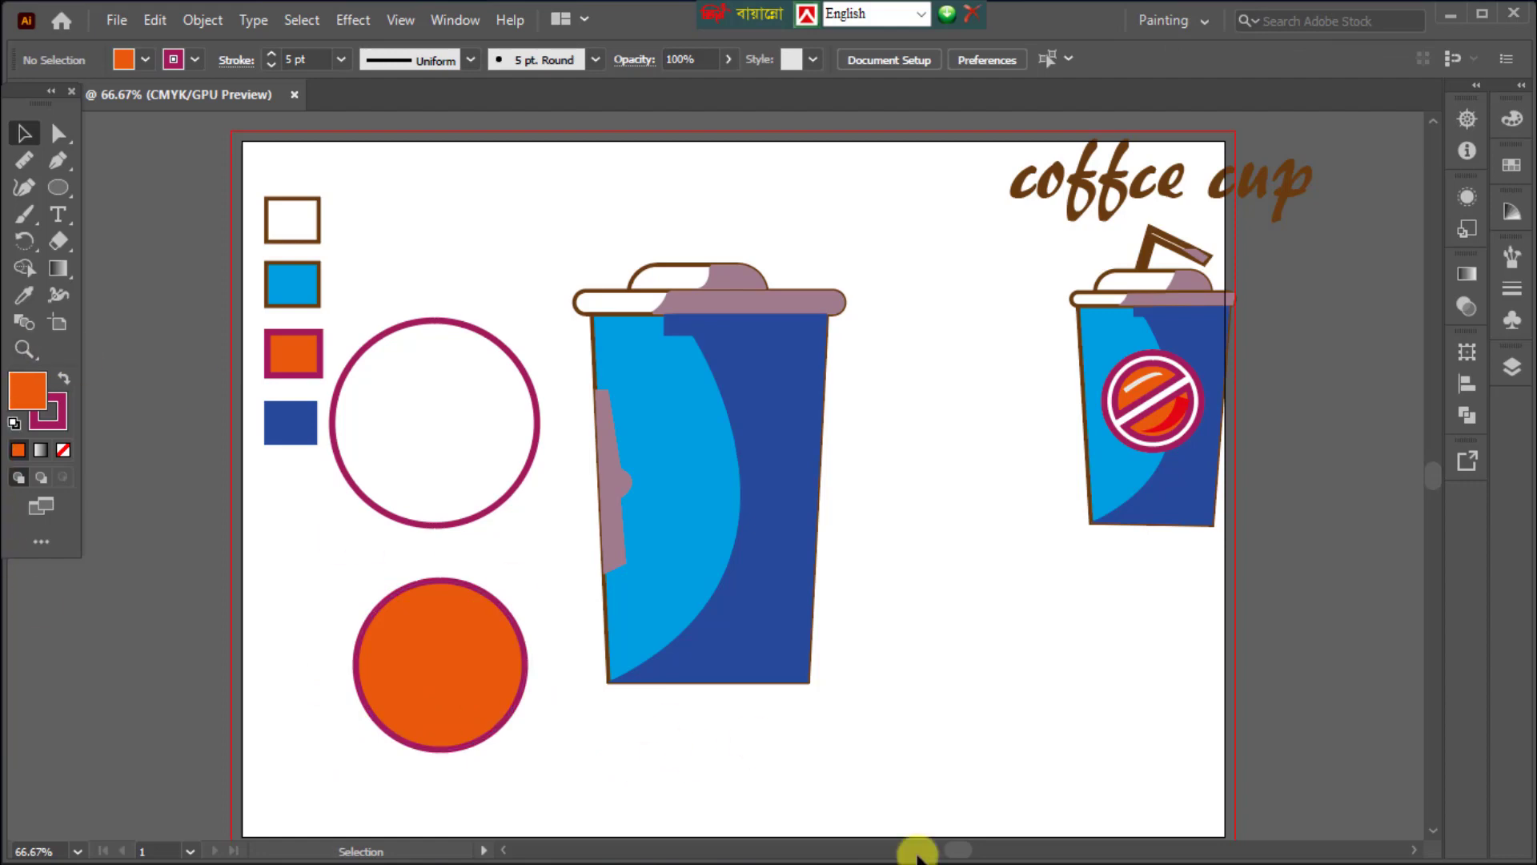
Draw a long, thin horizontal rectangle on the empty area to the lower right of the cup.
left_click(55, 189)
left_click(113, 186)
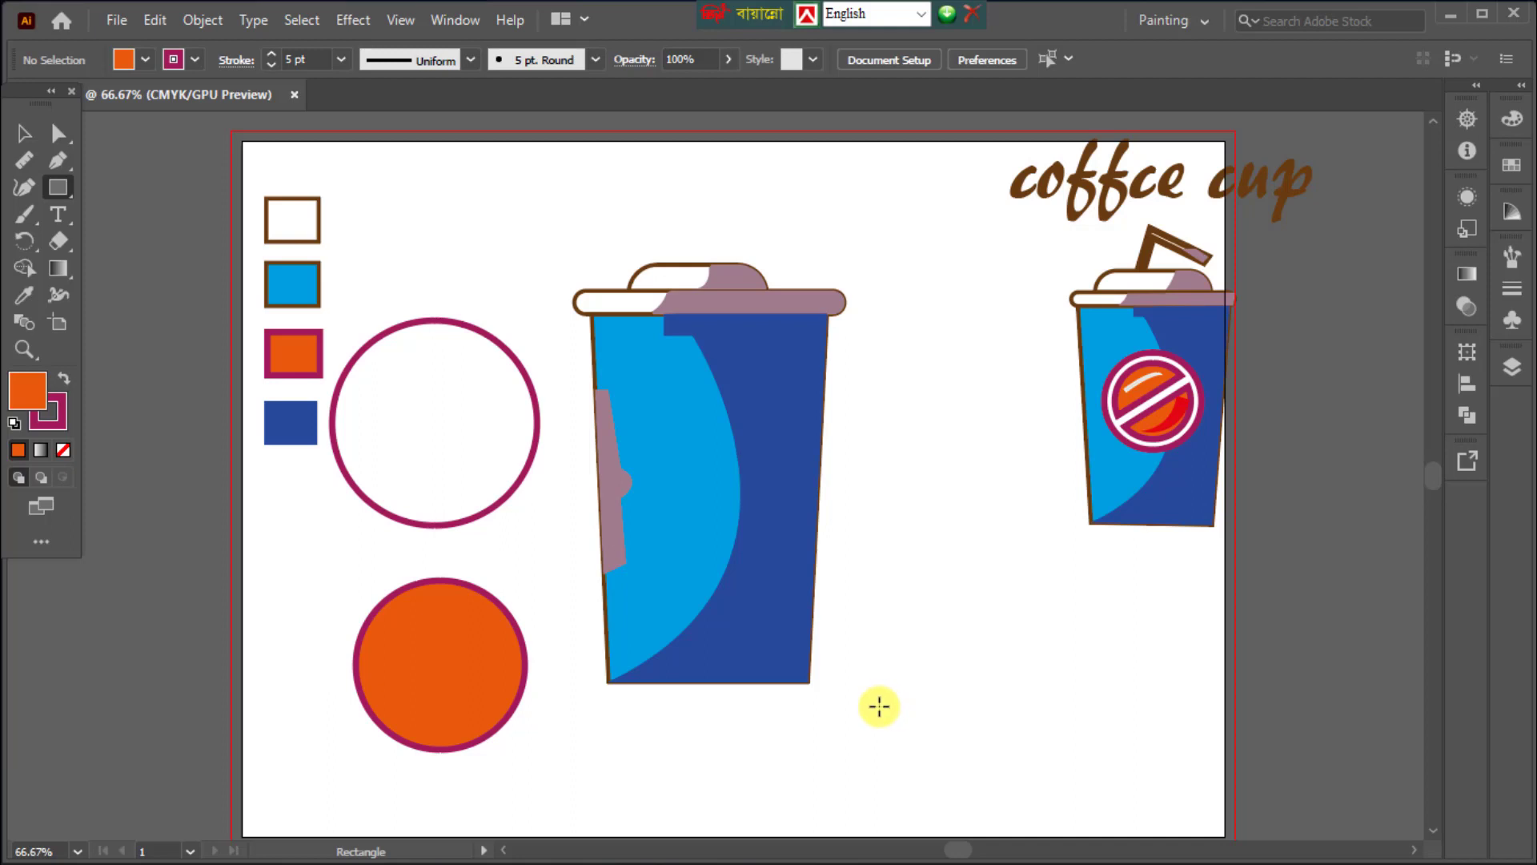
left_click_drag(877, 703, 1070, 719)
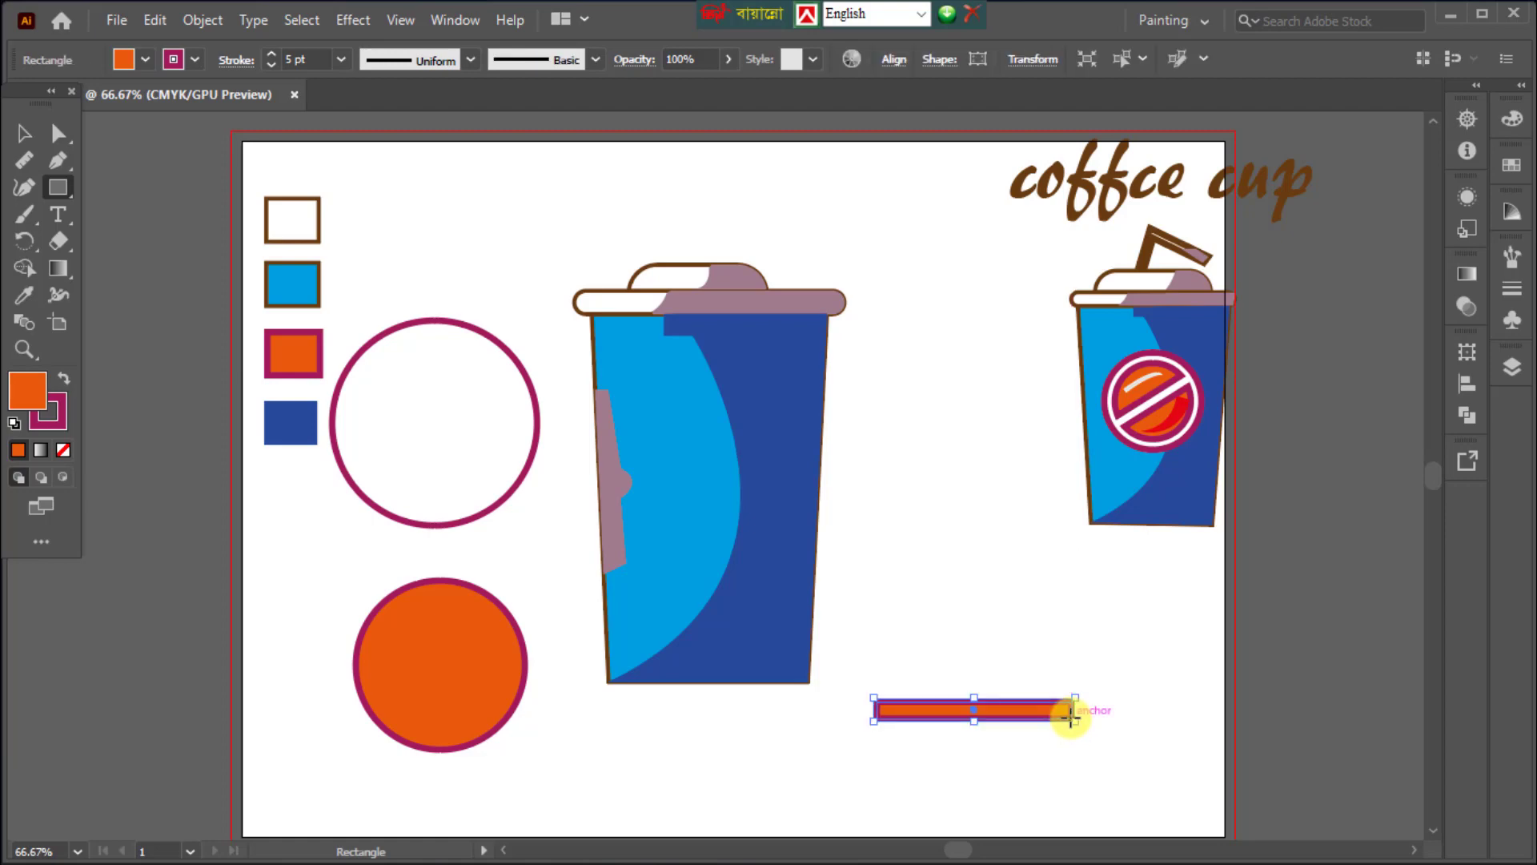
Fill the thin rectangle with black and remove its outline.
left_click(123, 61)
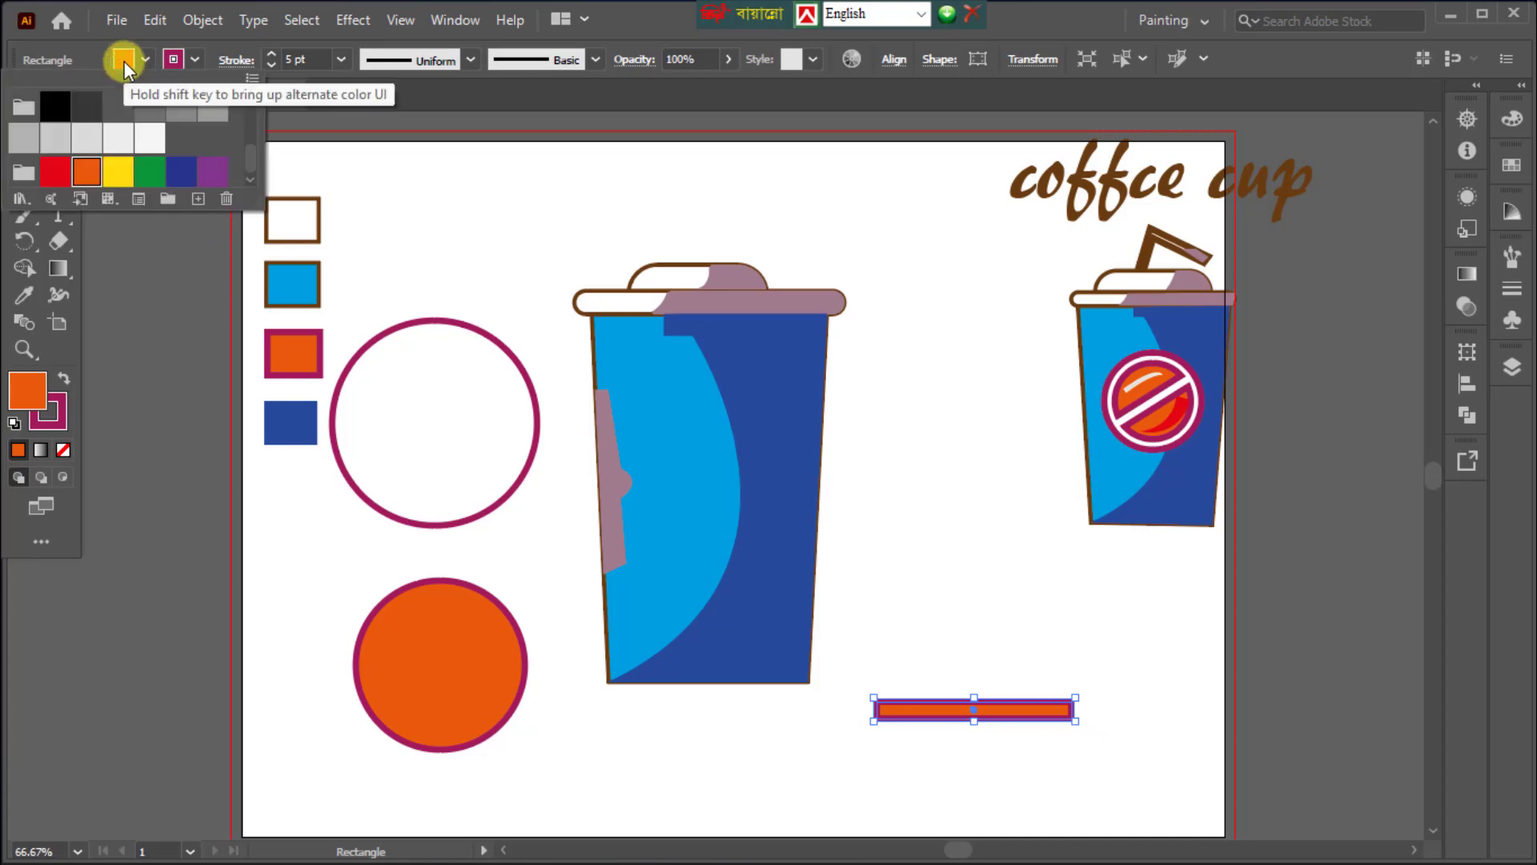
left_click(63, 116)
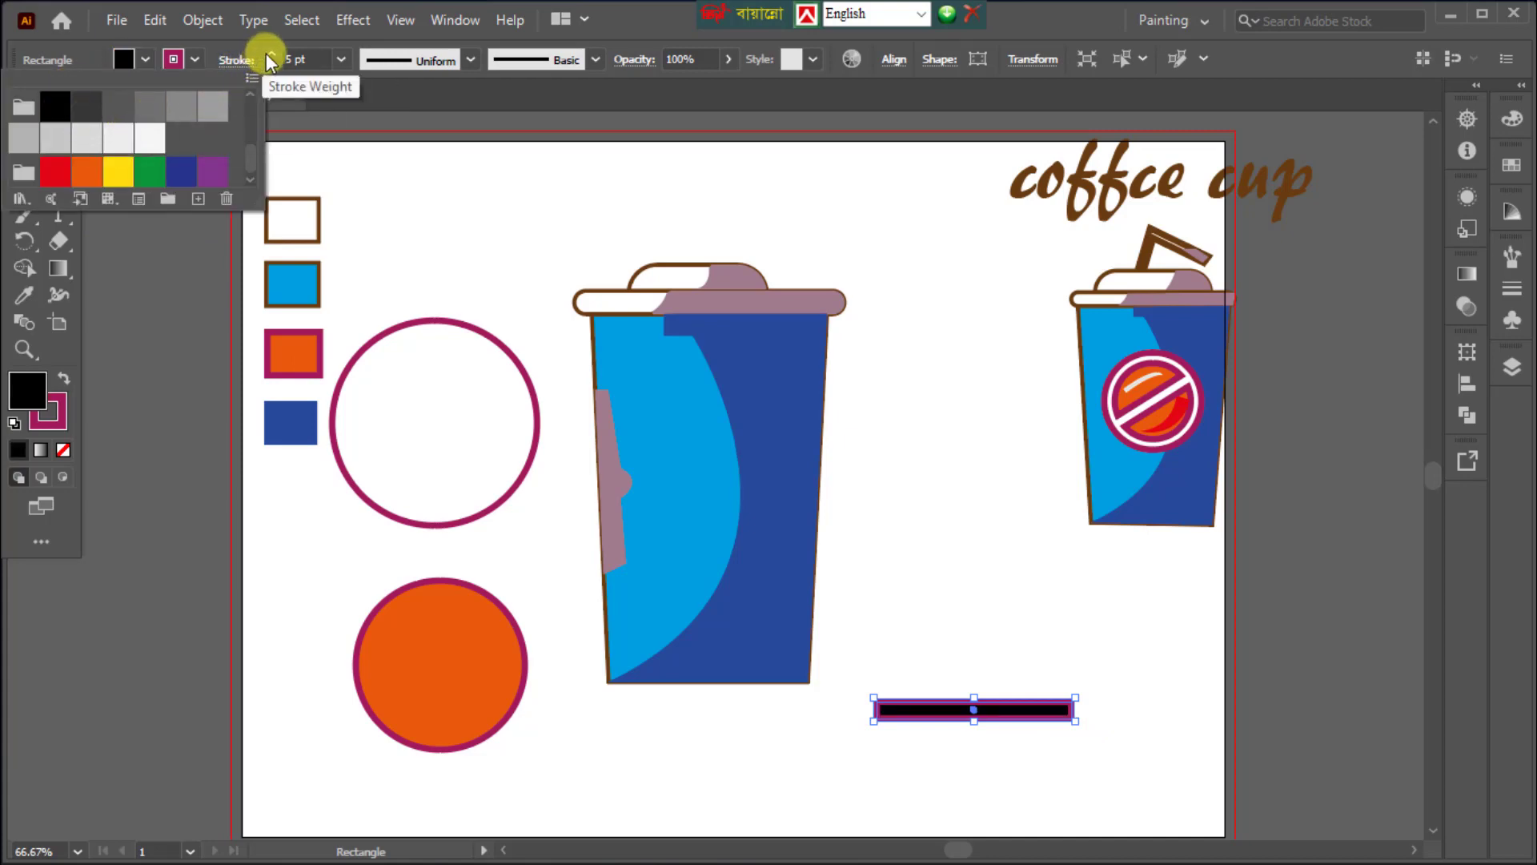
left_click(194, 58)
left_click(194, 58)
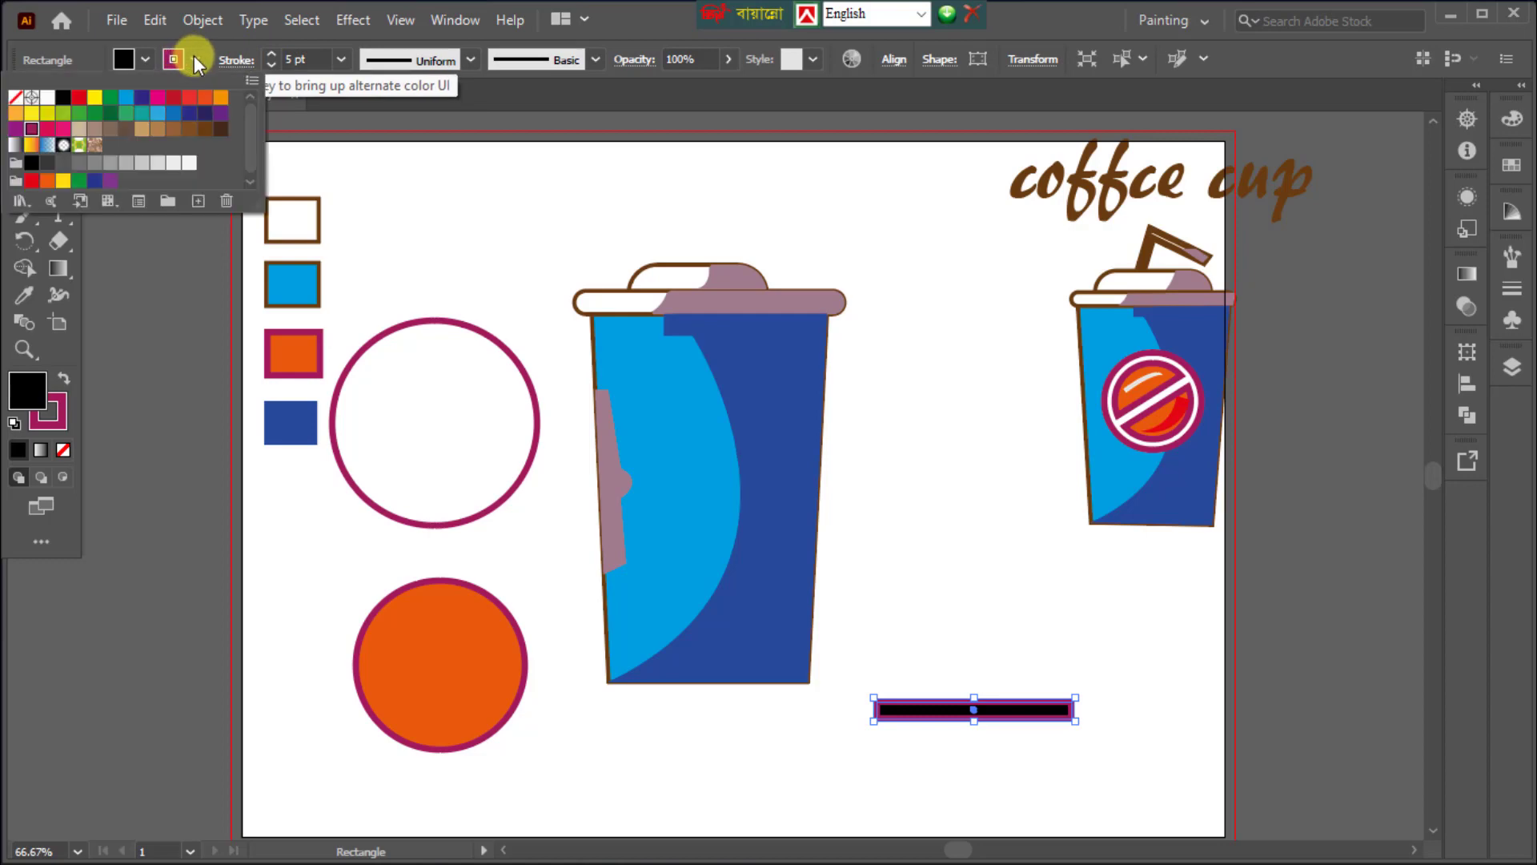
left_click(15, 97)
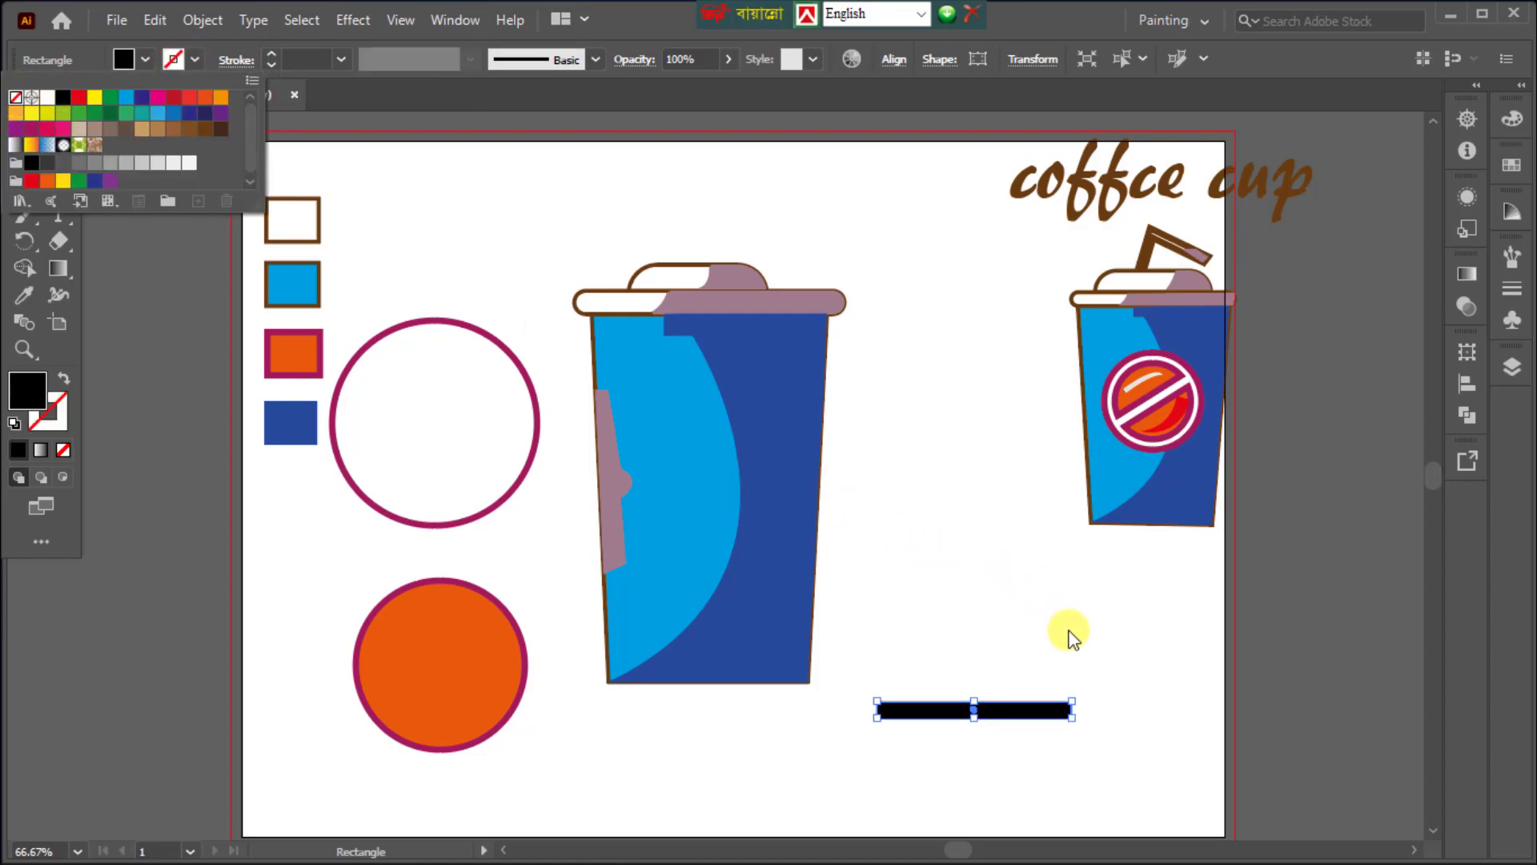
left_click(1123, 698)
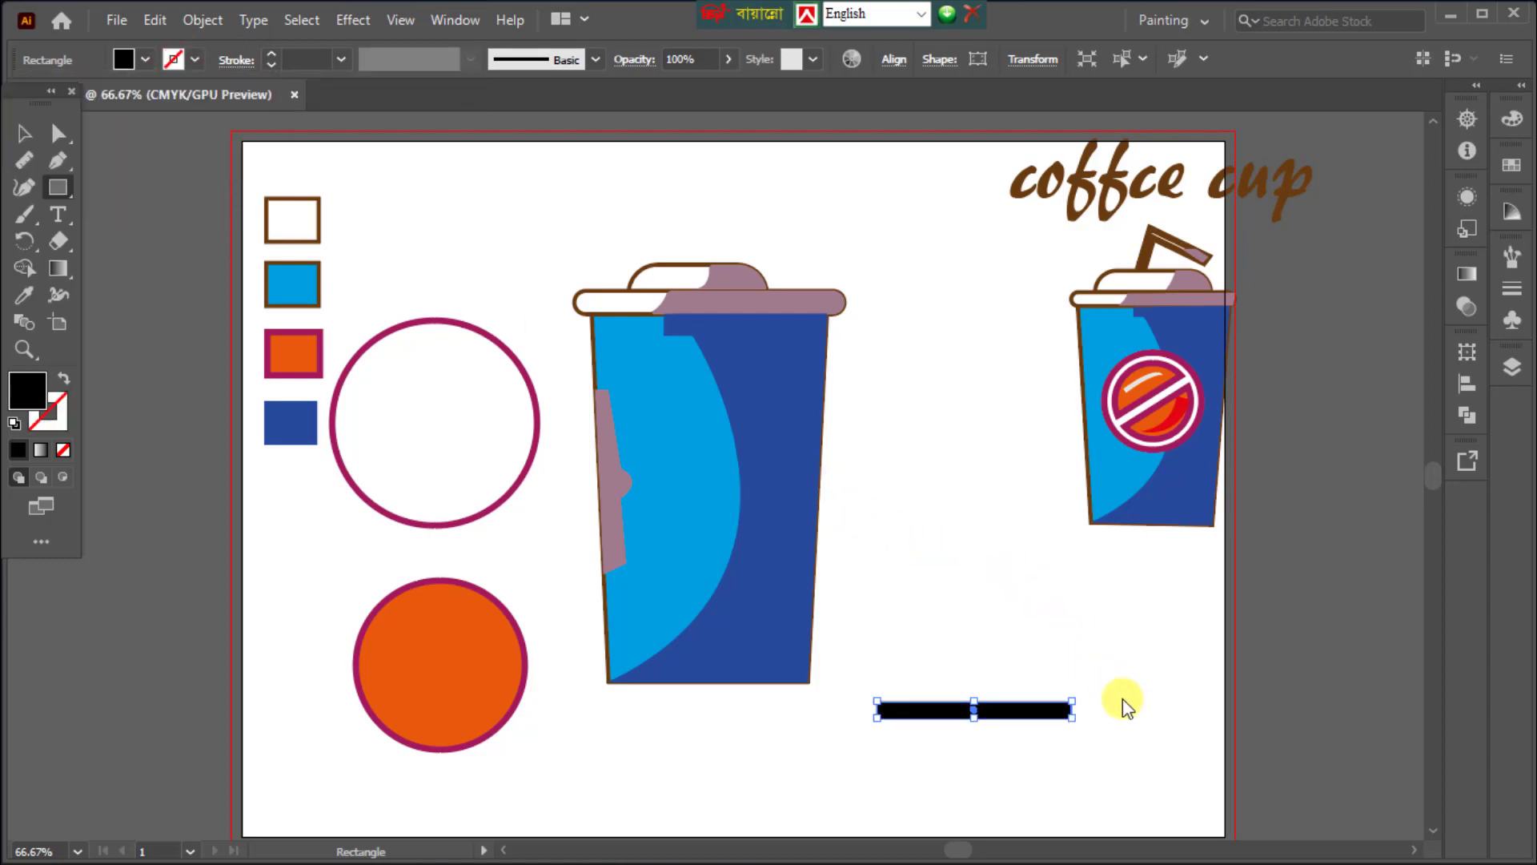
Rotate the black bar and place it over the orange circle as a diagonal rising to the right, reaching past both edges.
left_click(23, 131)
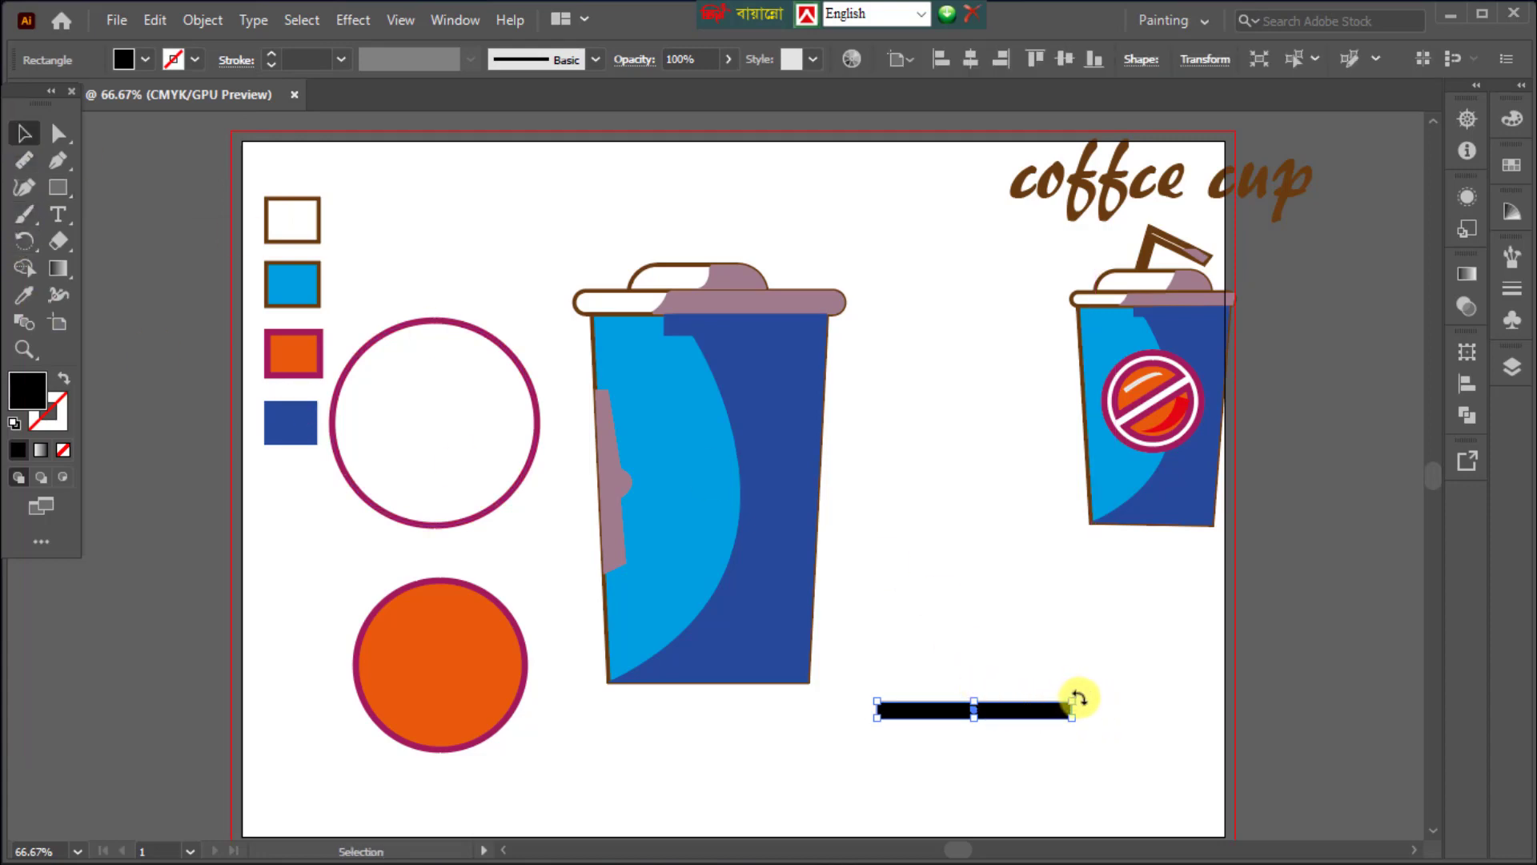
left_click_drag(1080, 697, 1046, 642)
left_click(1086, 700)
left_click_drag(997, 694, 464, 653)
left_click_drag(366, 734, 353, 733)
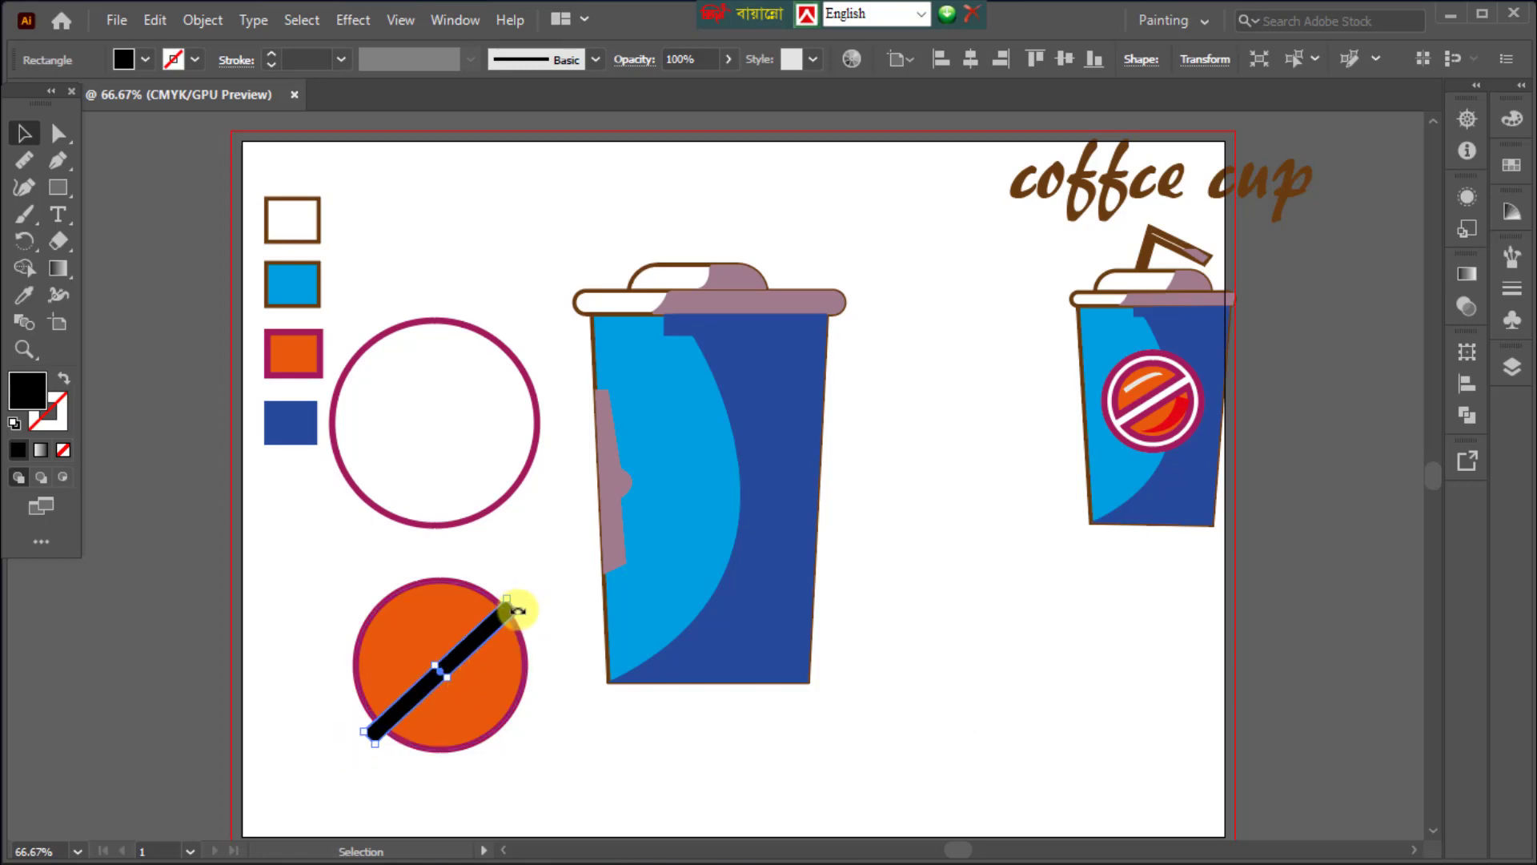
left_click_drag(517, 610, 525, 629)
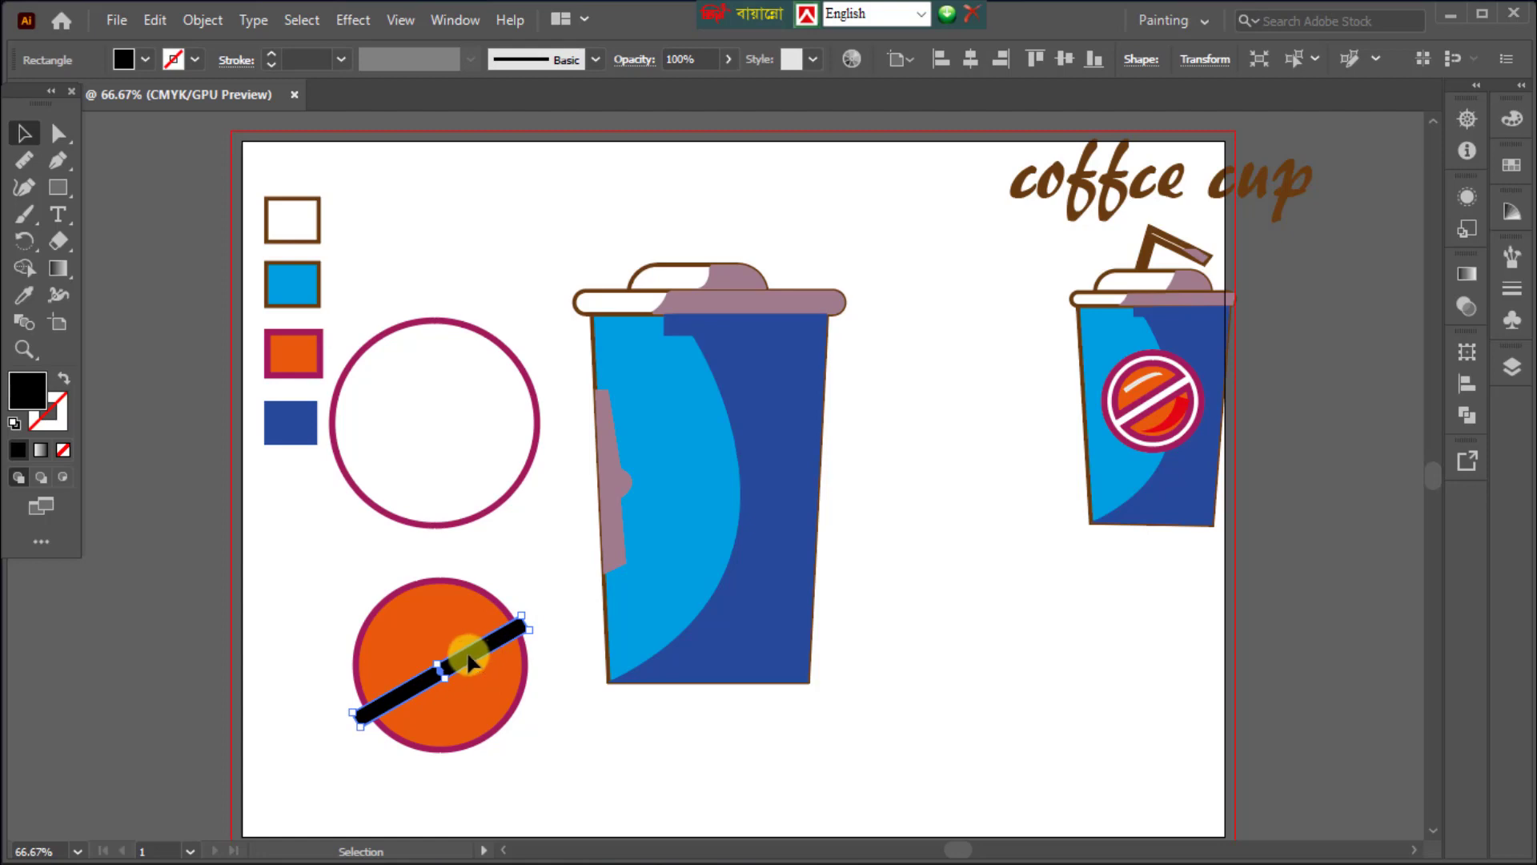
Align the black bar and the orange circle on their horizontal centres.
left_click_drag(310, 550, 520, 719)
left_click(894, 60)
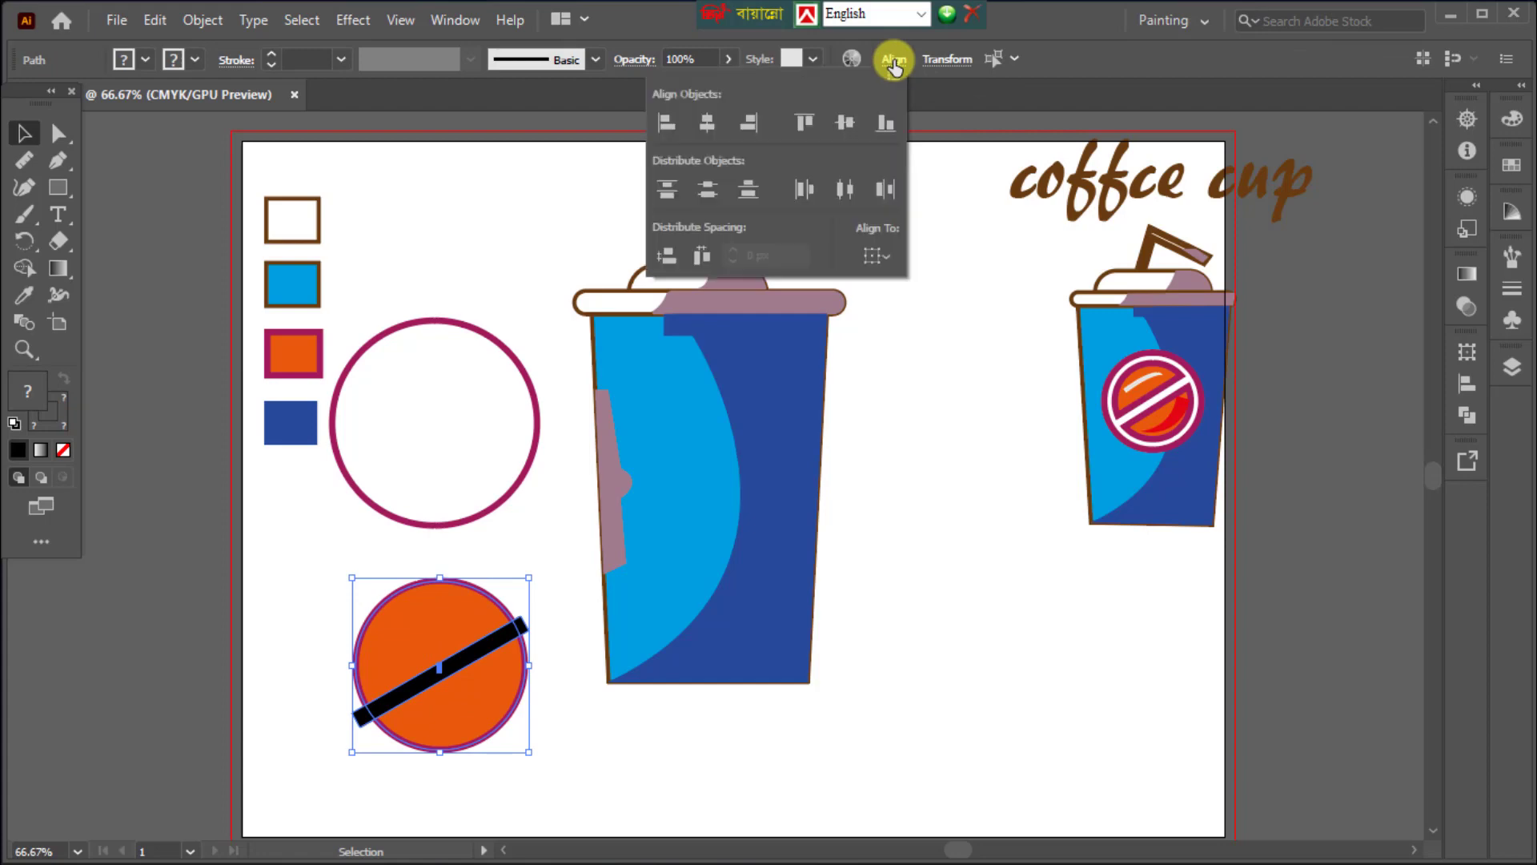
left_click(707, 123)
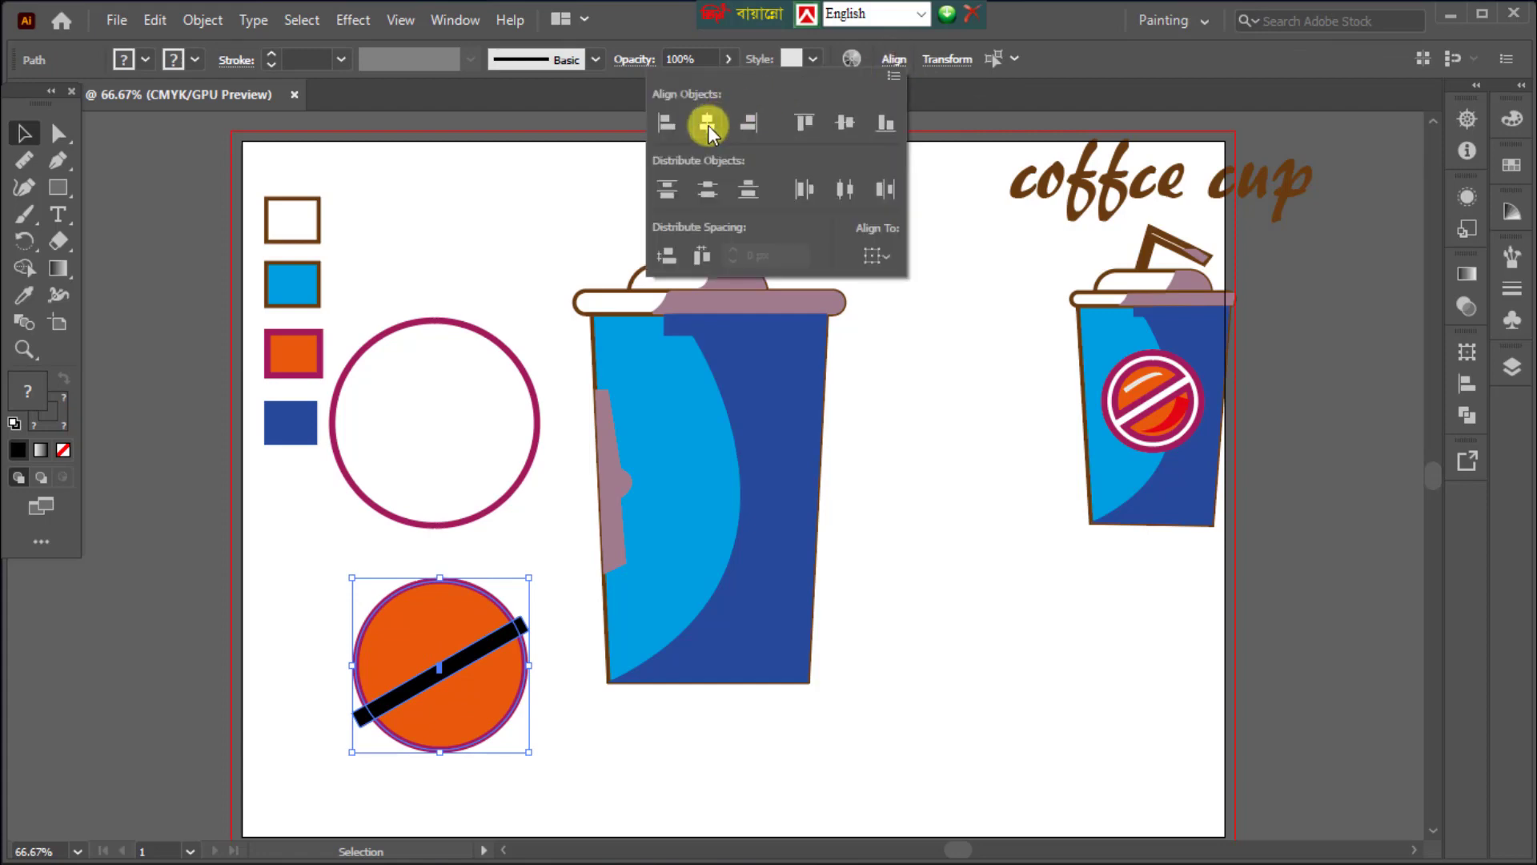
left_click(1123, 631)
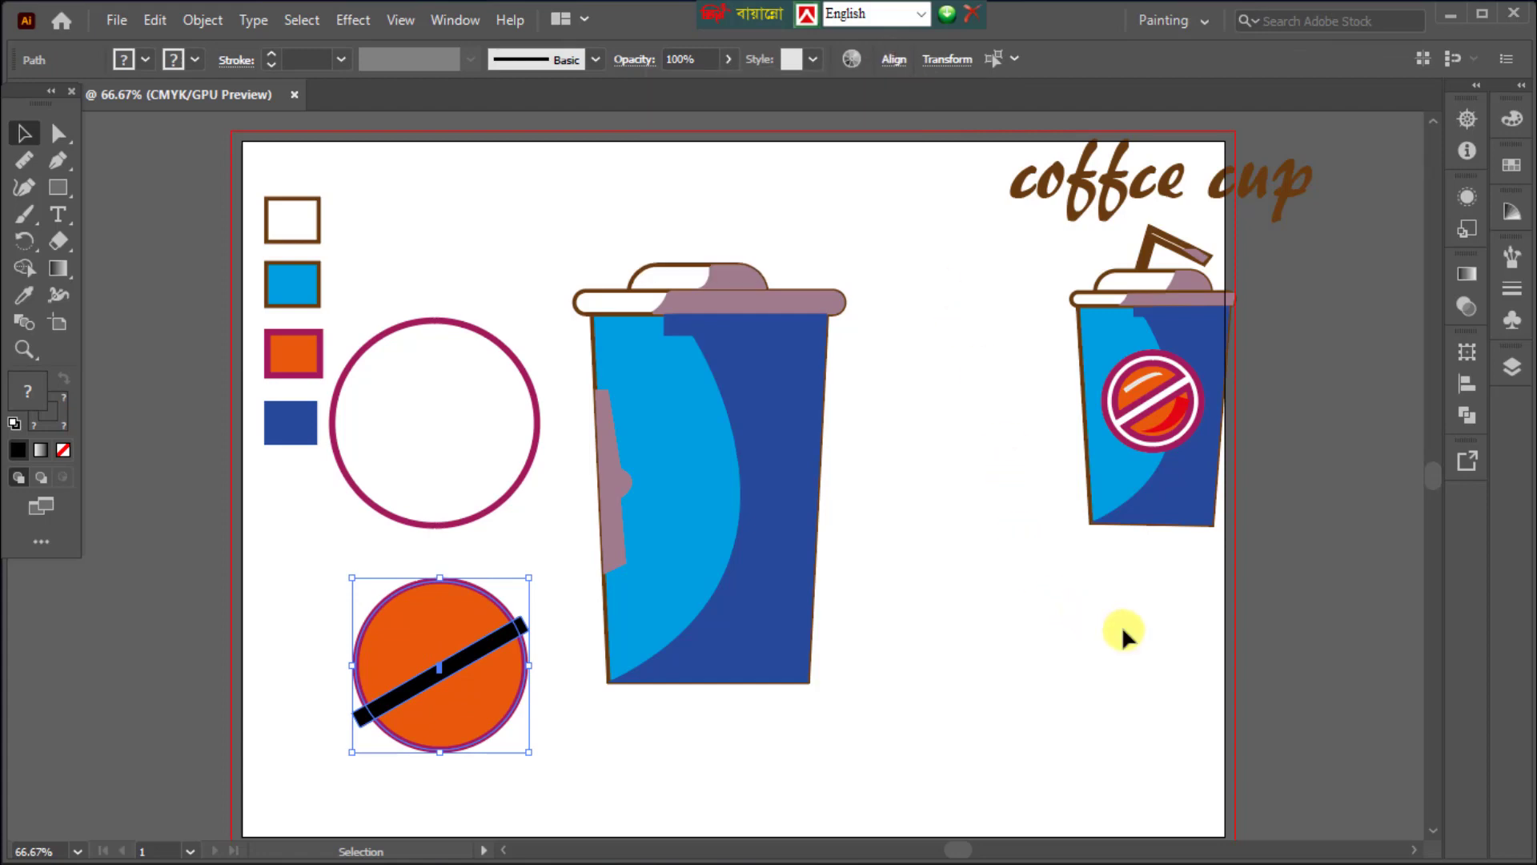
left_click(1054, 637)
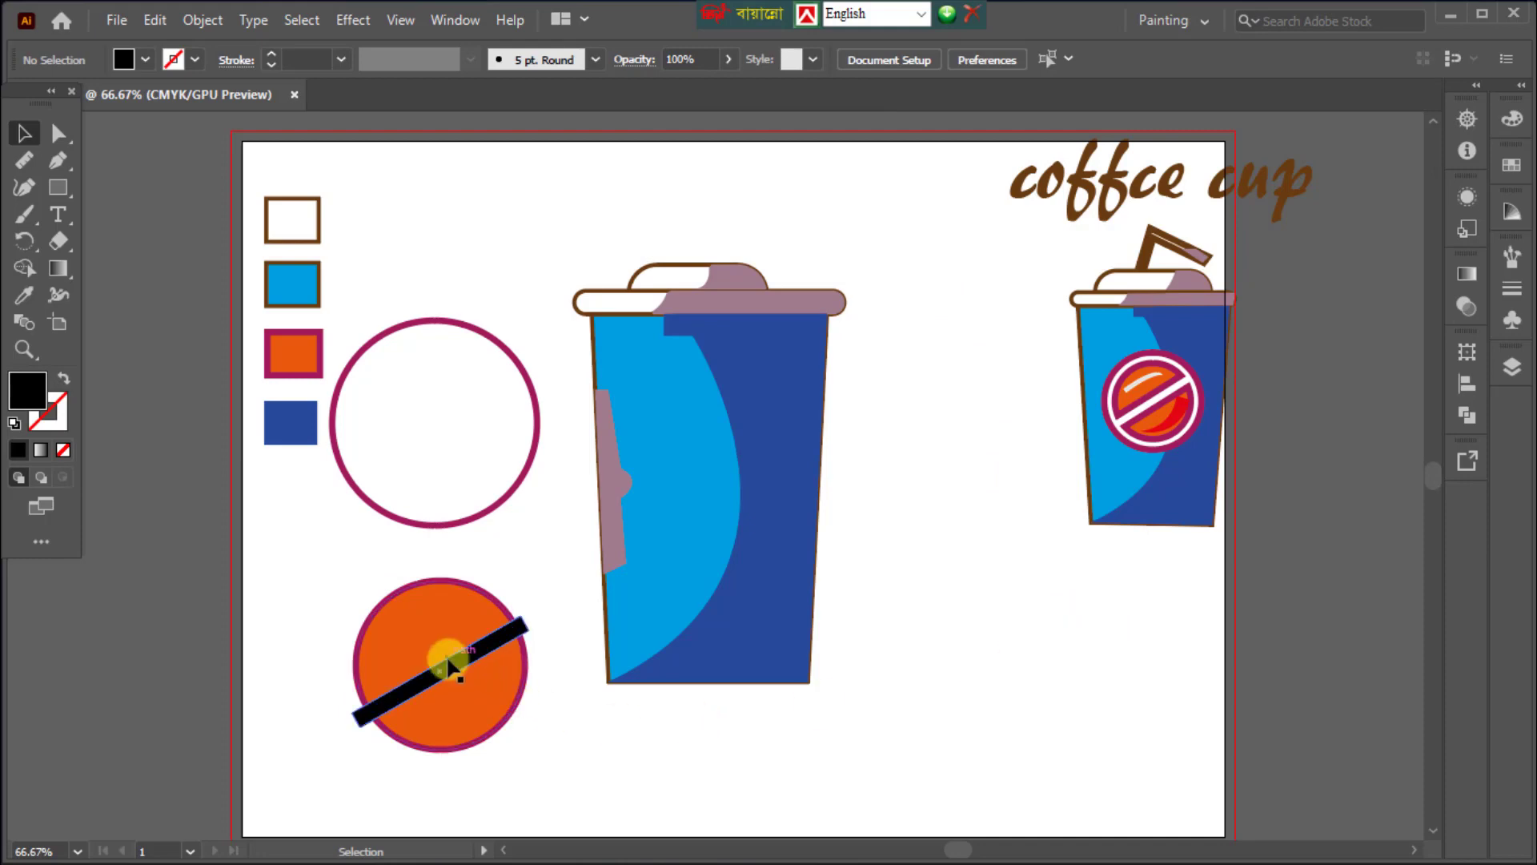
Cut the black bar out of the orange circle with Shape Builder, leaving two halves separated by a diagonal gap.
left_click_drag(316, 584, 508, 745)
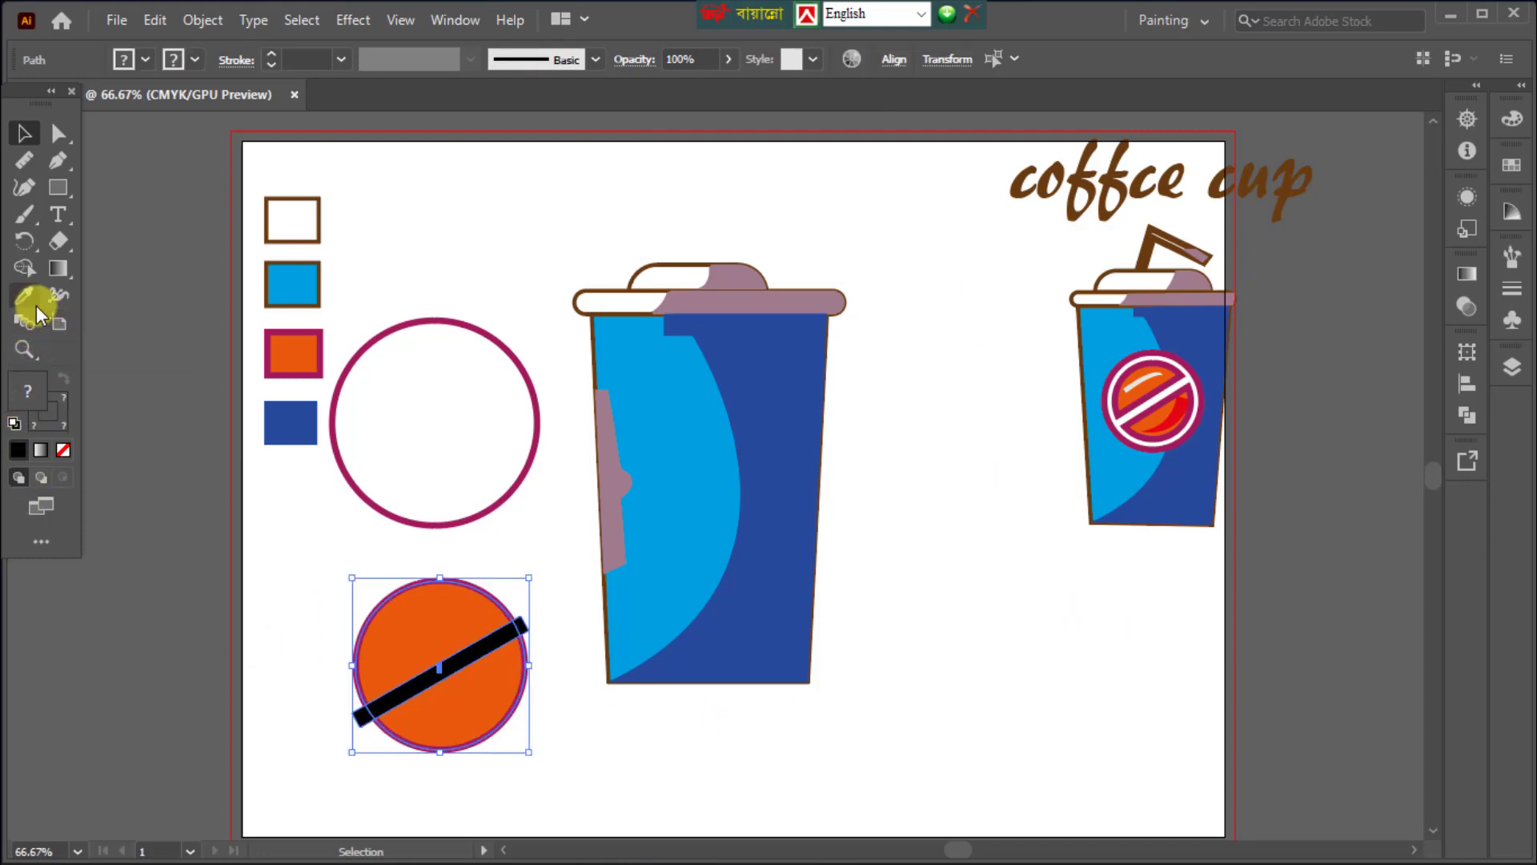
left_click(25, 274)
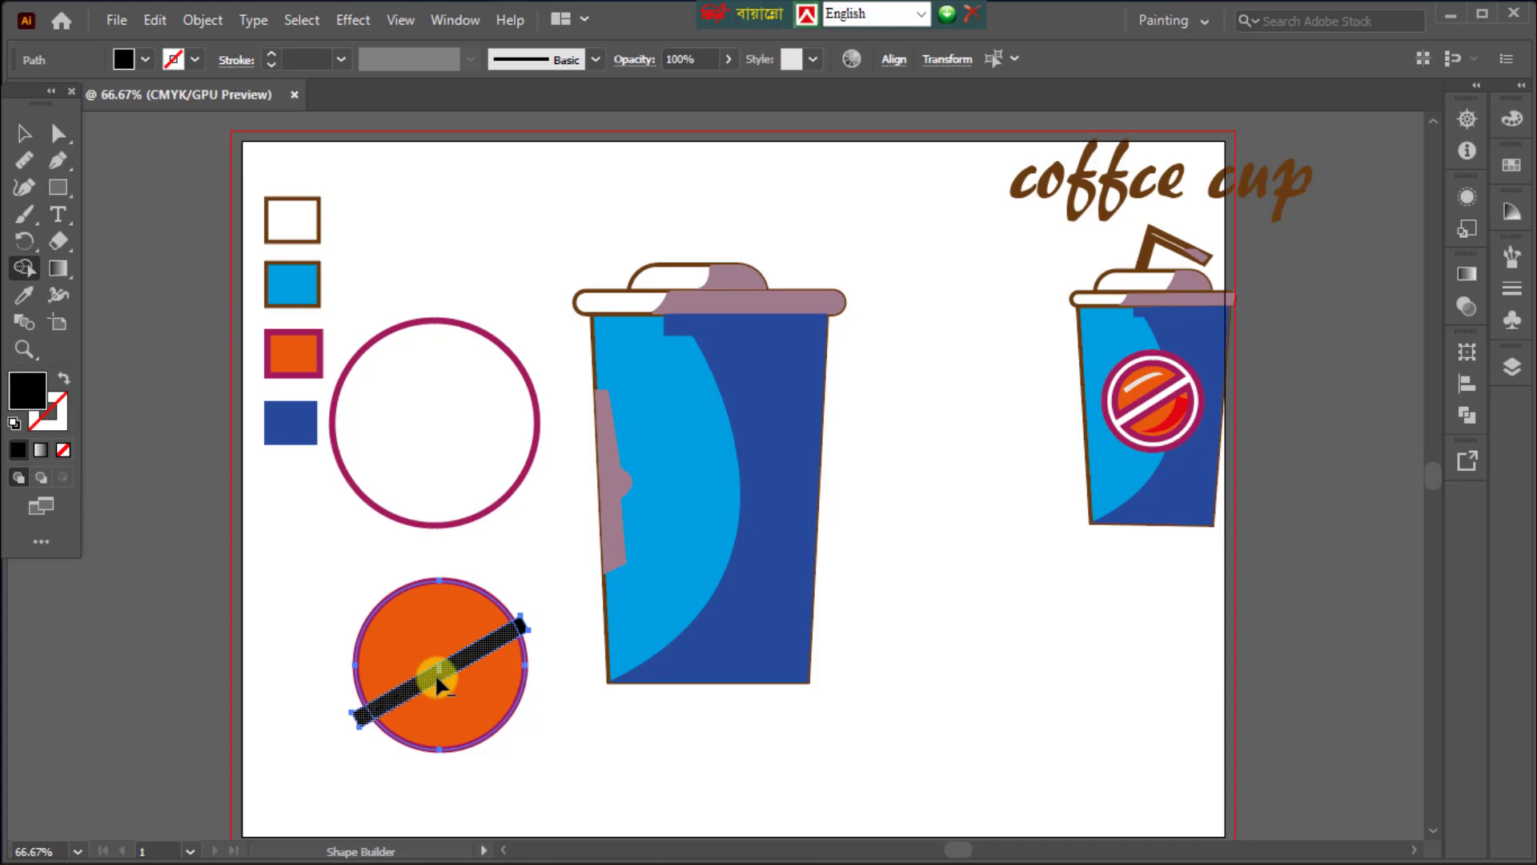
left_click(510, 629, "alt")
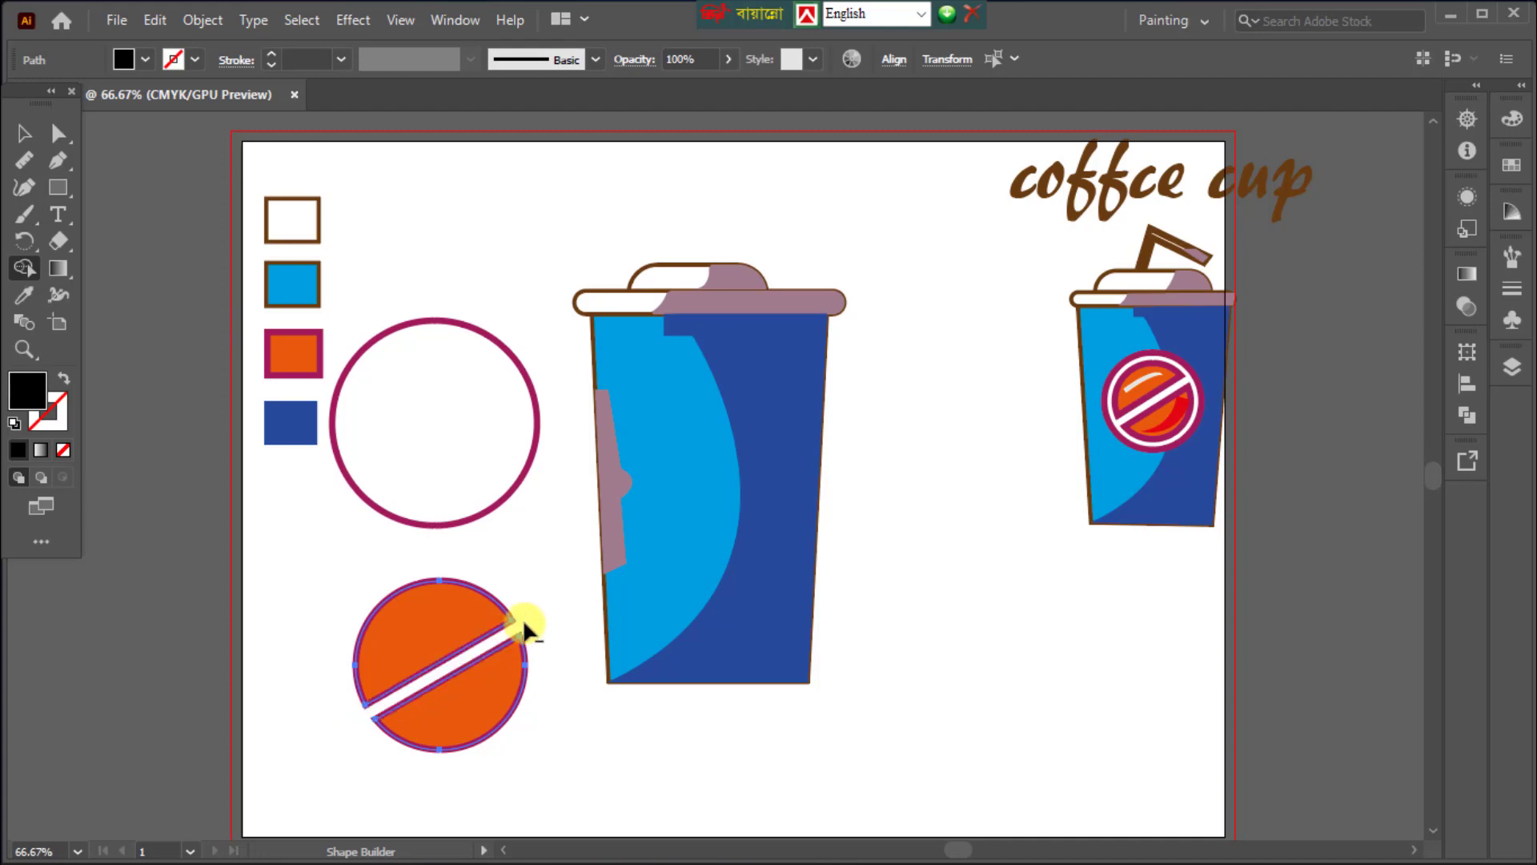
Group the two orange half circles and centre the group inside the white magenta-outlined circle.
left_click(24, 133)
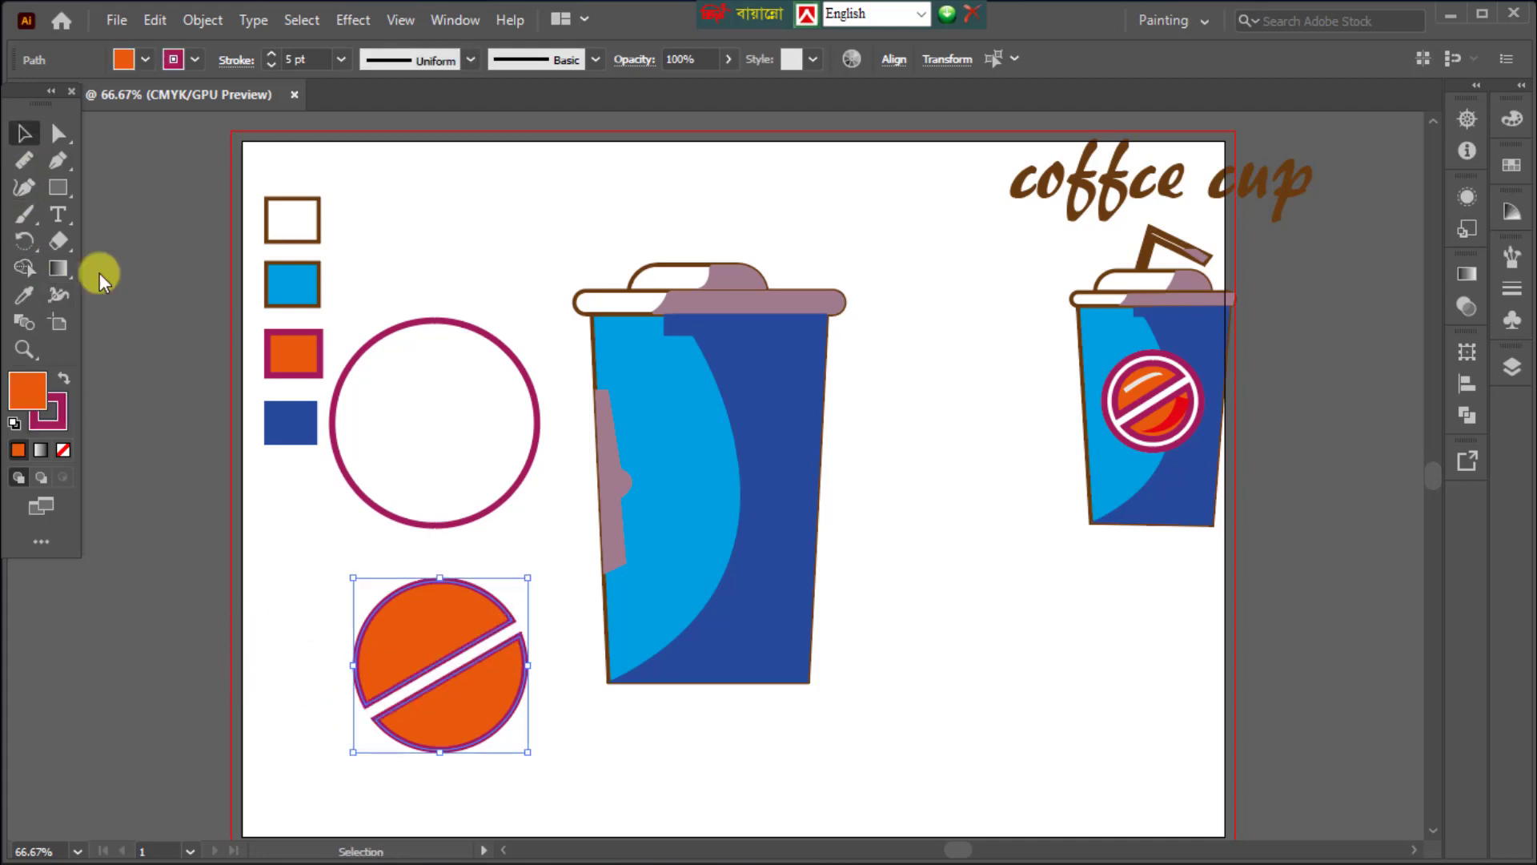
left_click(346, 681)
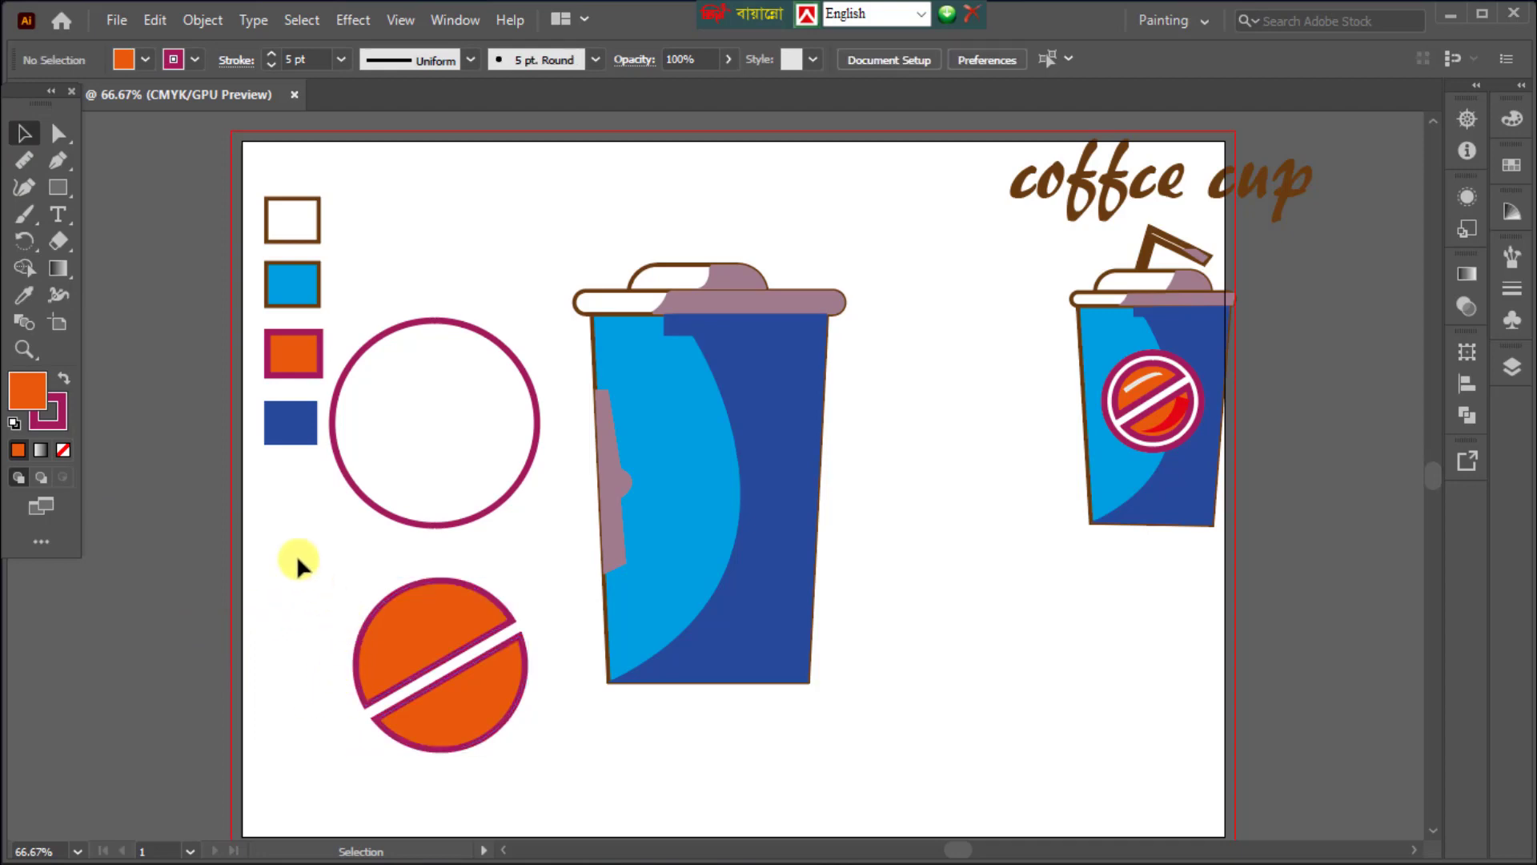
left_click_drag(504, 734, 505, 734)
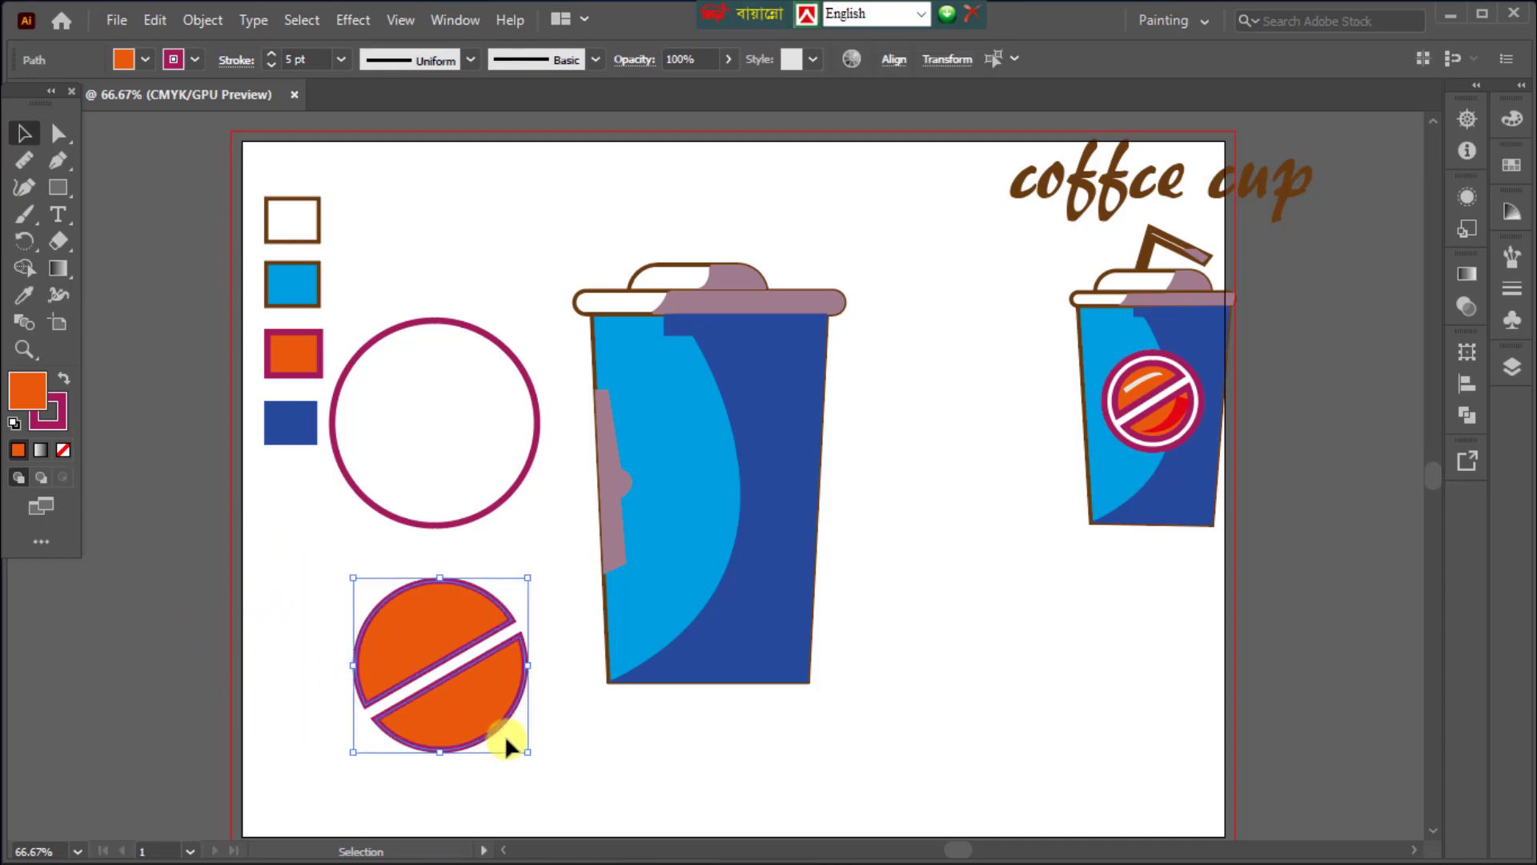
right_click(477, 696)
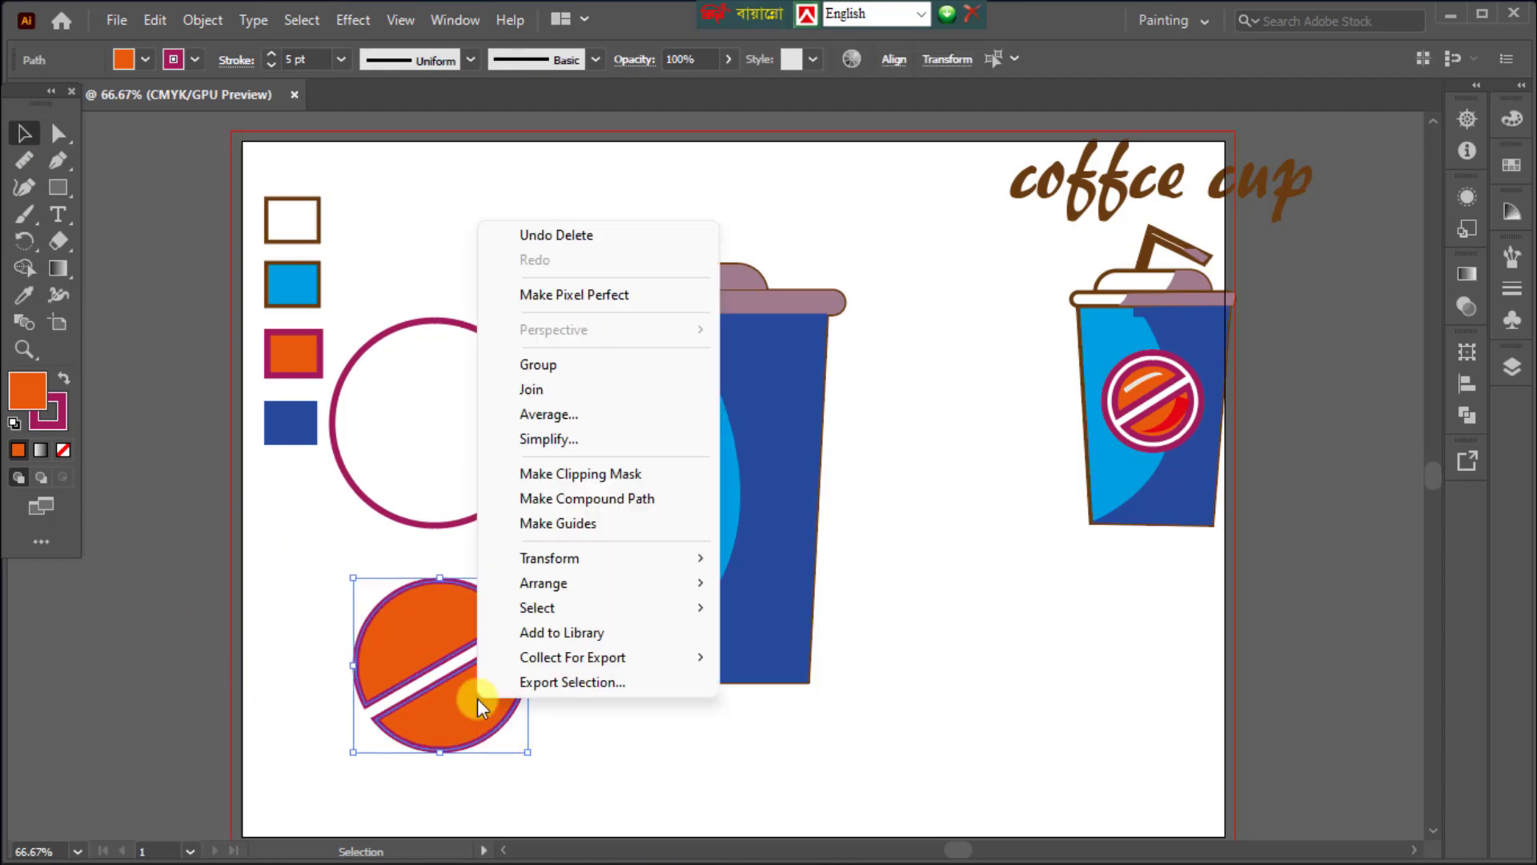
left_click(538, 365)
left_click_drag(474, 708, 465, 474)
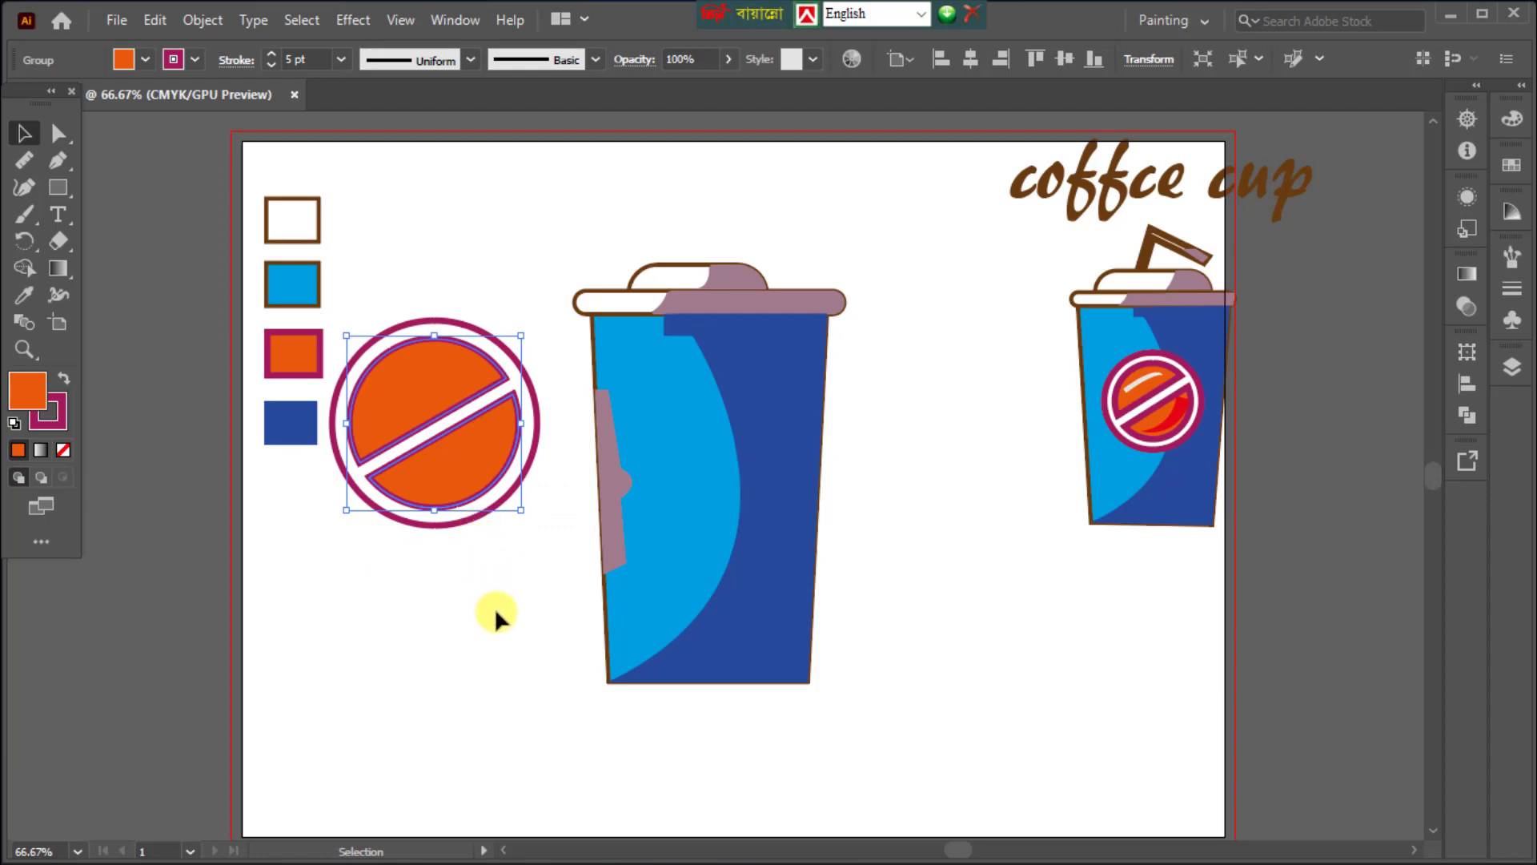
Group the white circle with the orange halves as one badge and move the badge down, clear of the space above.
left_click(496, 608)
left_click_drag(396, 257, 490, 519)
right_click(454, 468)
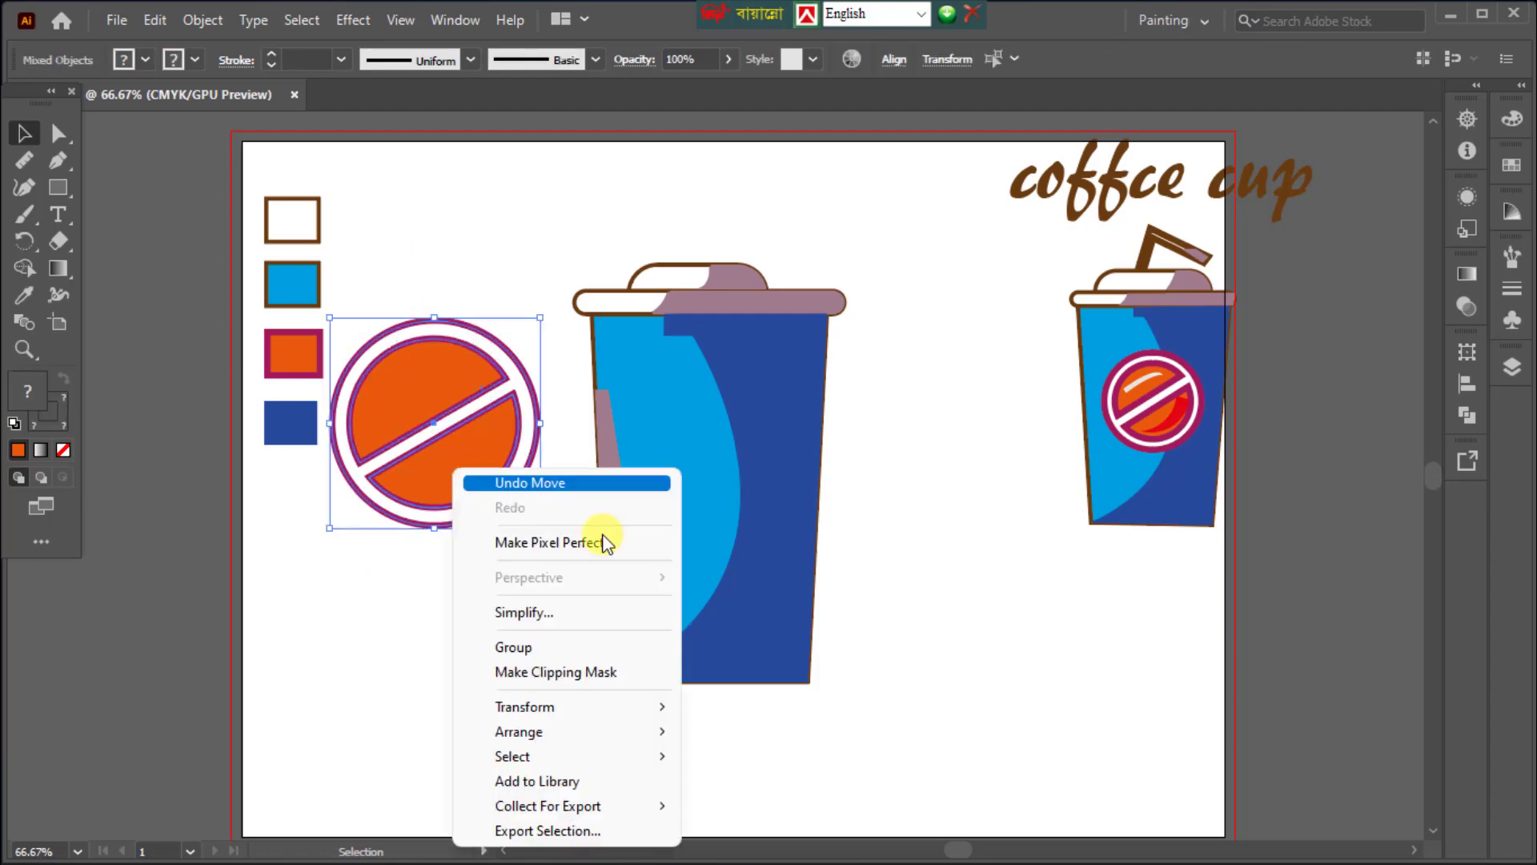
left_click(551, 643)
left_click(459, 645)
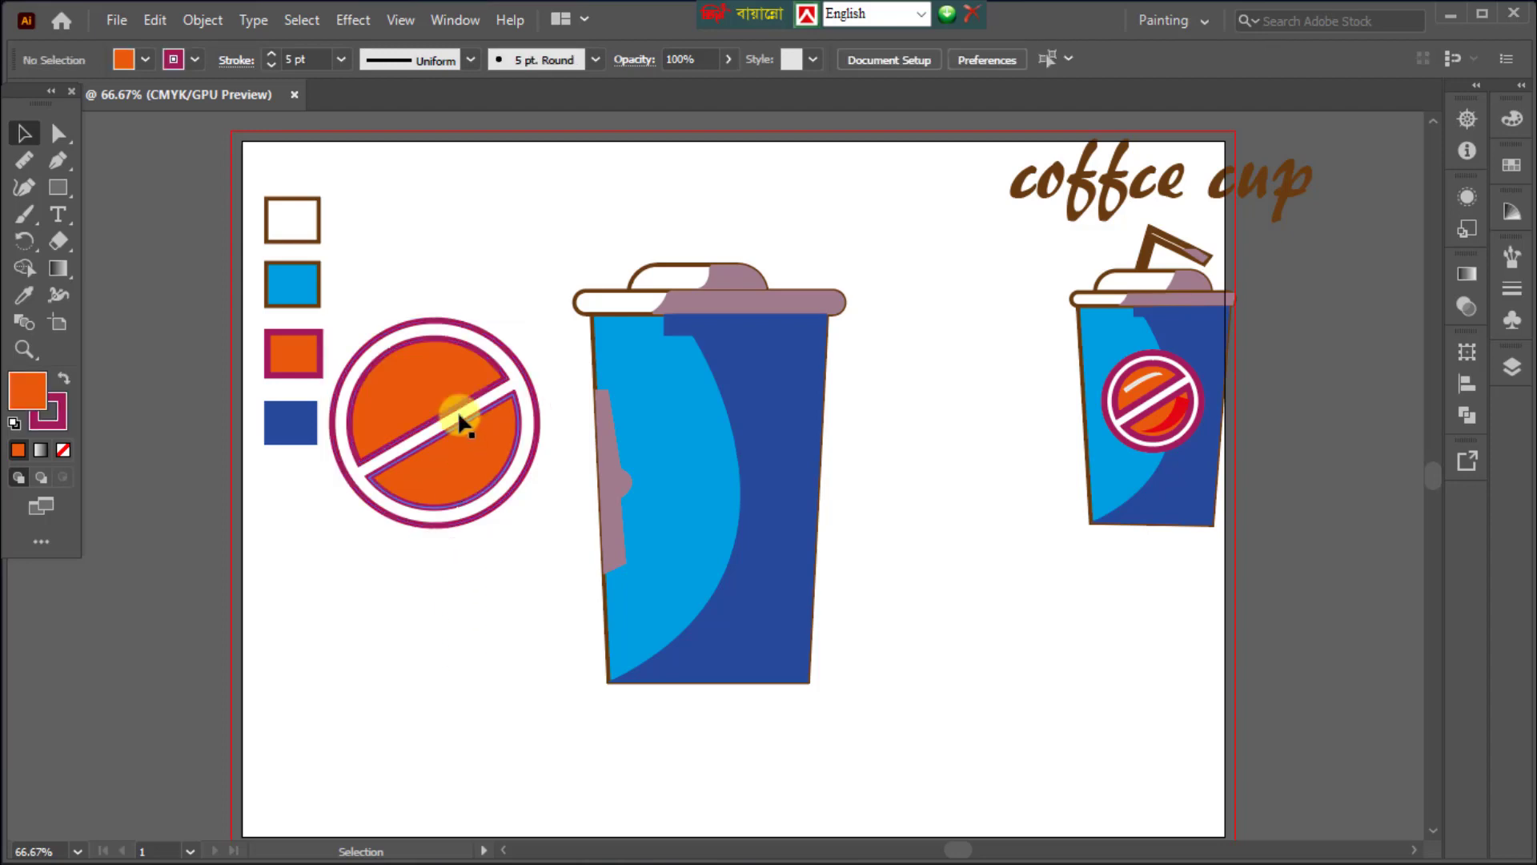
left_click_drag(445, 392, 453, 543)
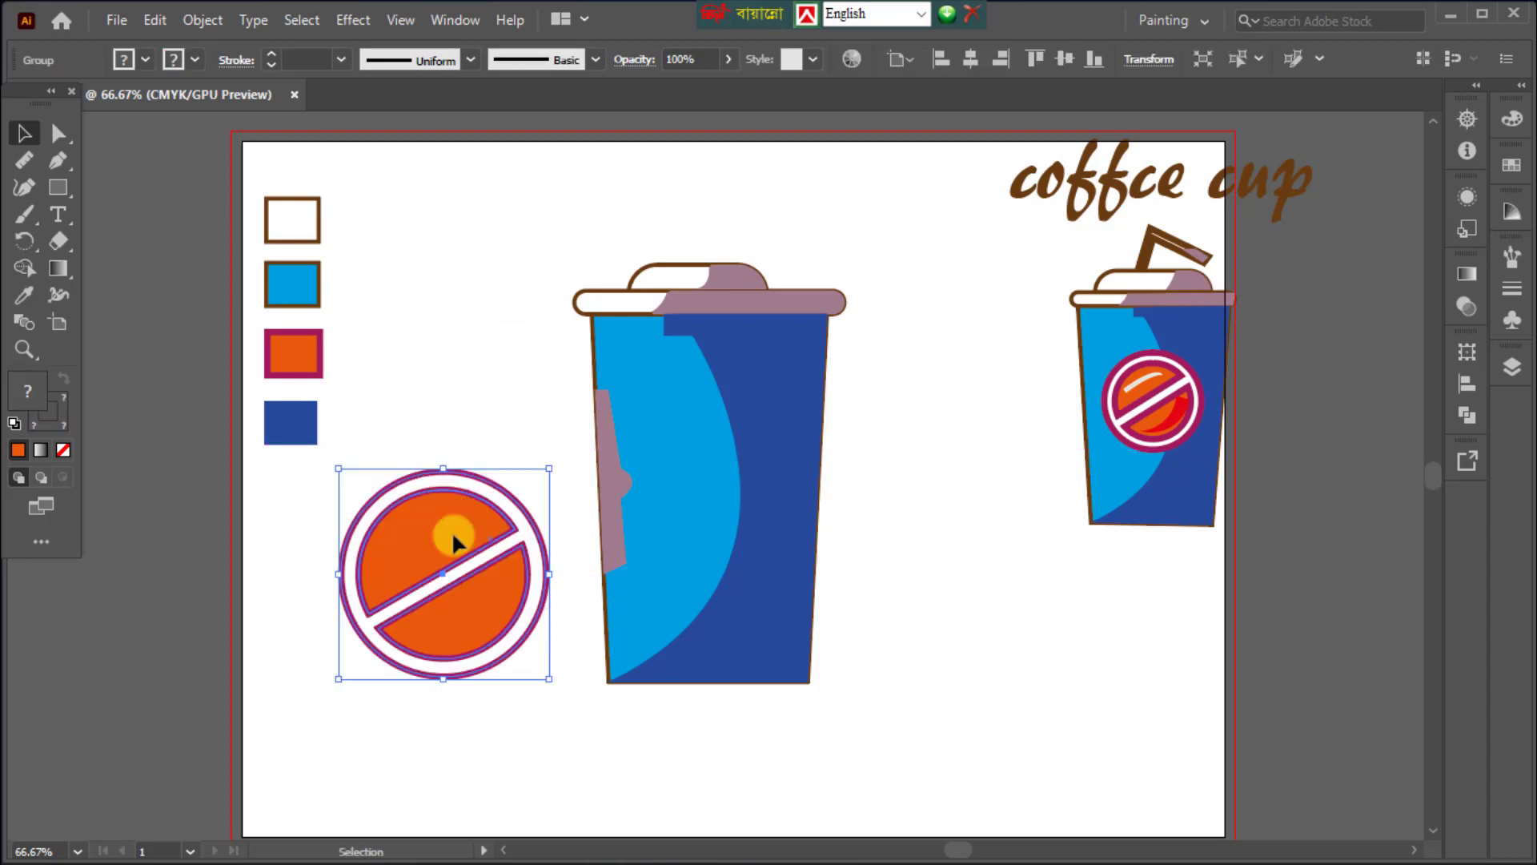
left_click(501, 699)
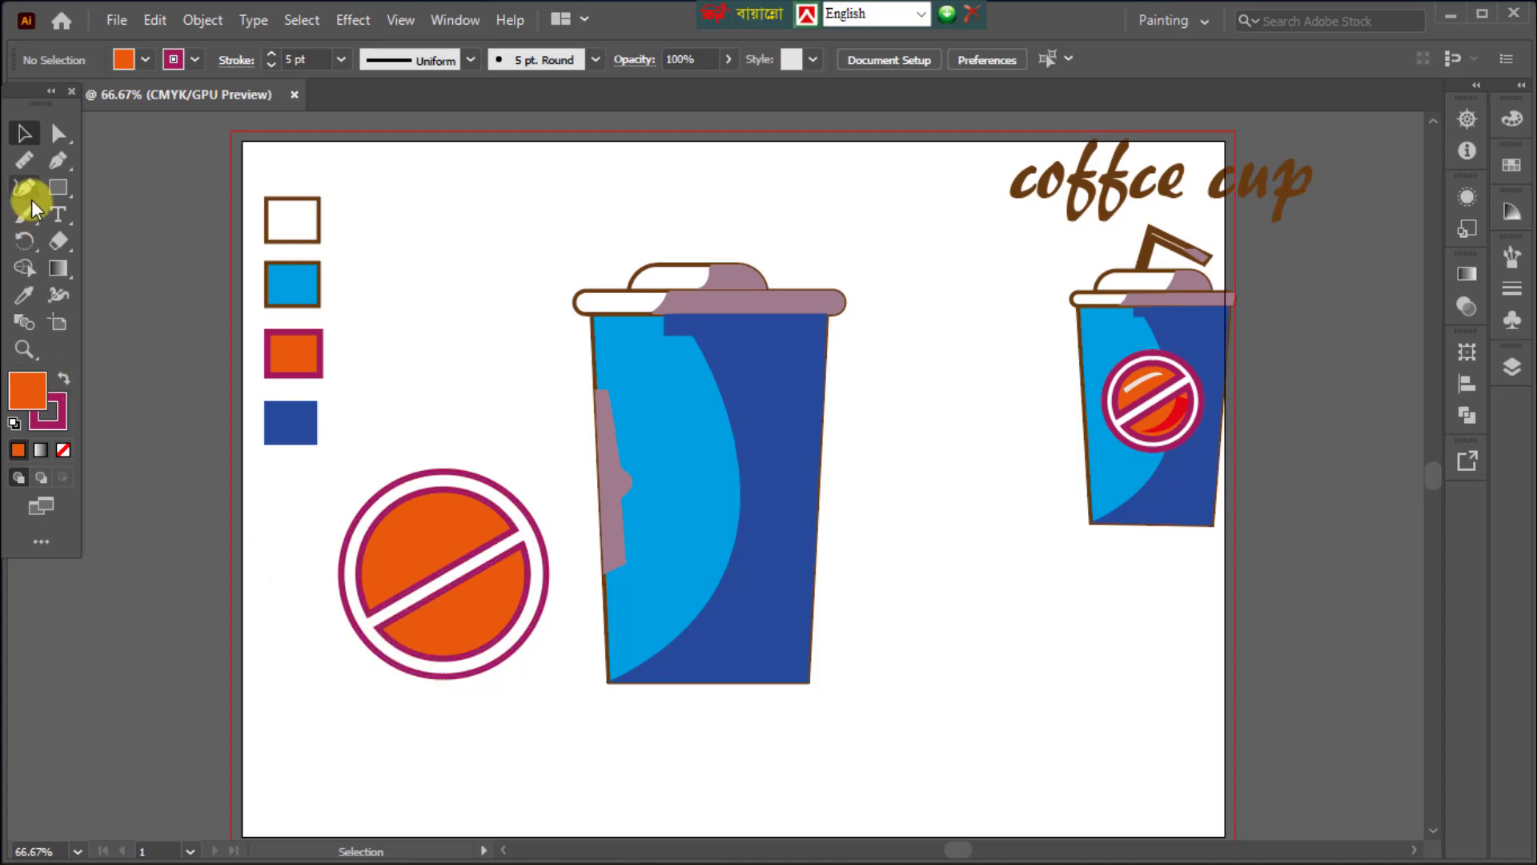
Draw an orange circle about 89 px wide in the empty space above the badge and remove its outline.
left_click_drag(48, 189, 139, 211)
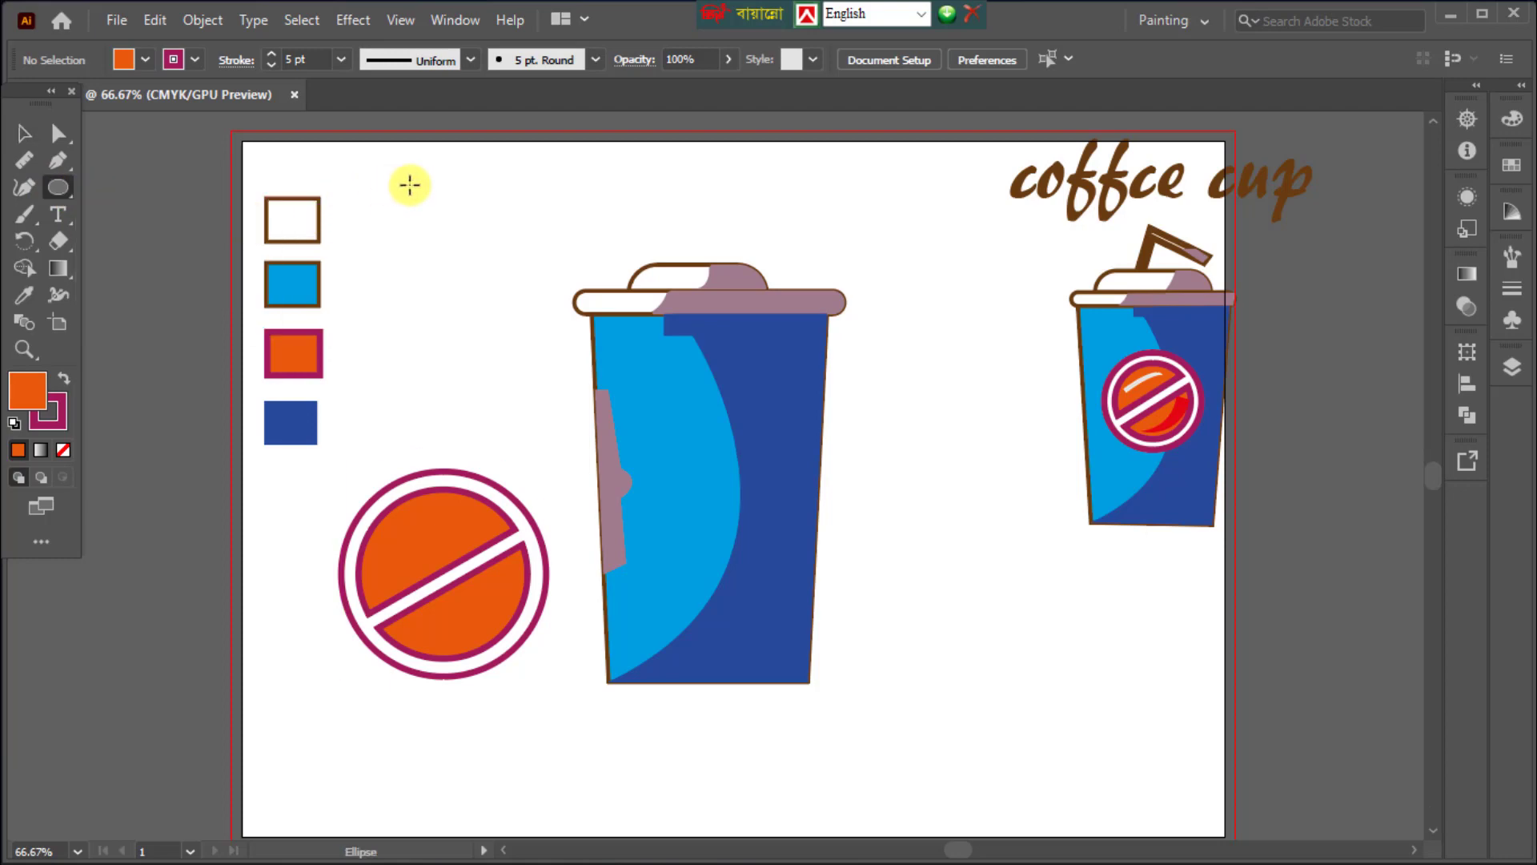
left_click_drag(410, 185, 513, 288)
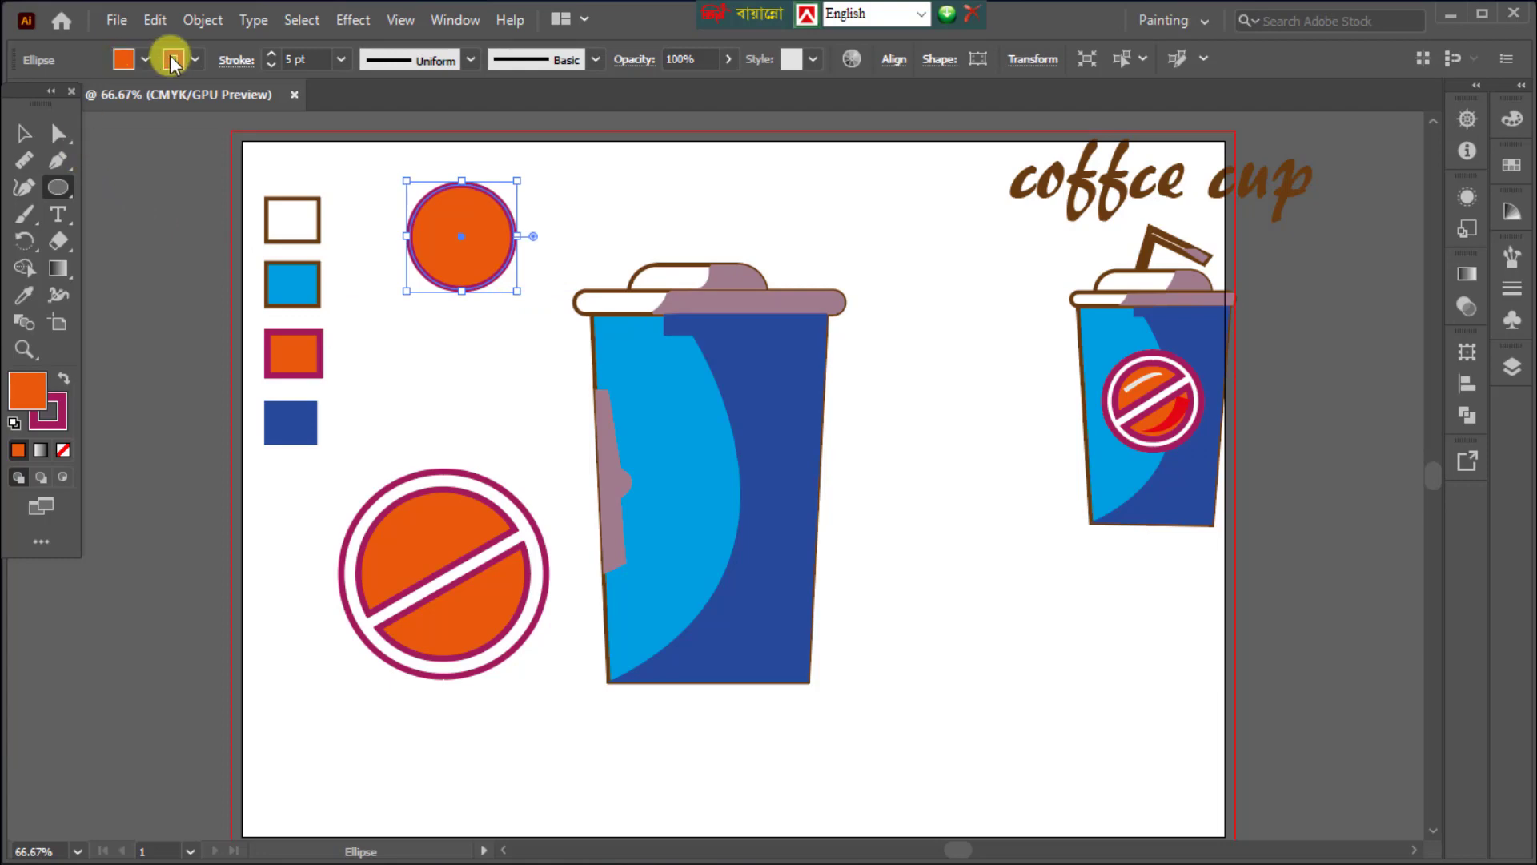
left_click(195, 59)
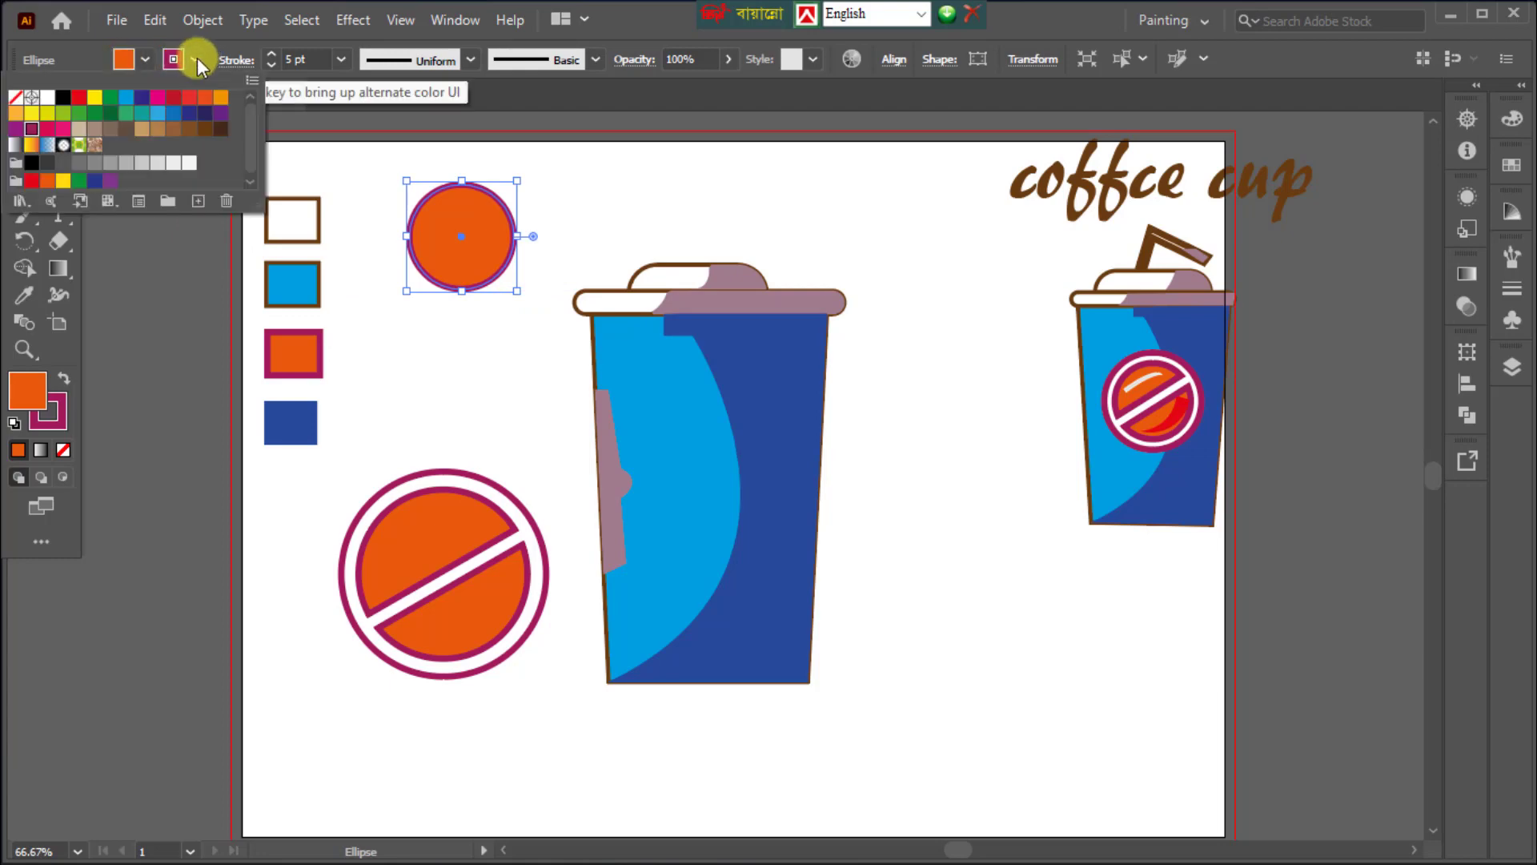
left_click(15, 99)
Subtract an offset duplicate from the orange circle with Minus Front to form a thin crescent, and rotate the crescent to arch upward.
key("v")
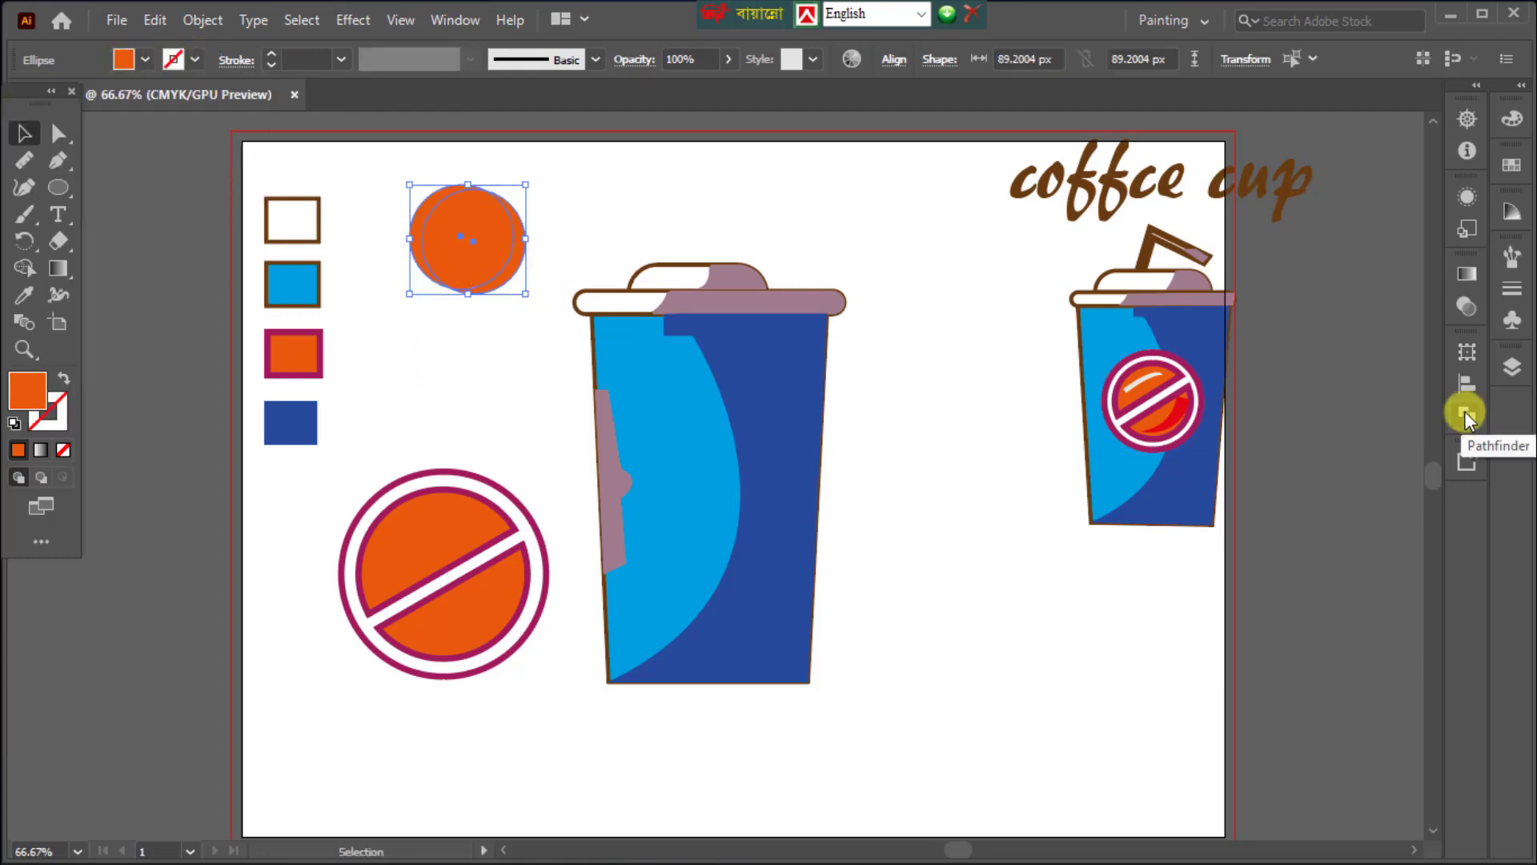
left_click(1467, 415)
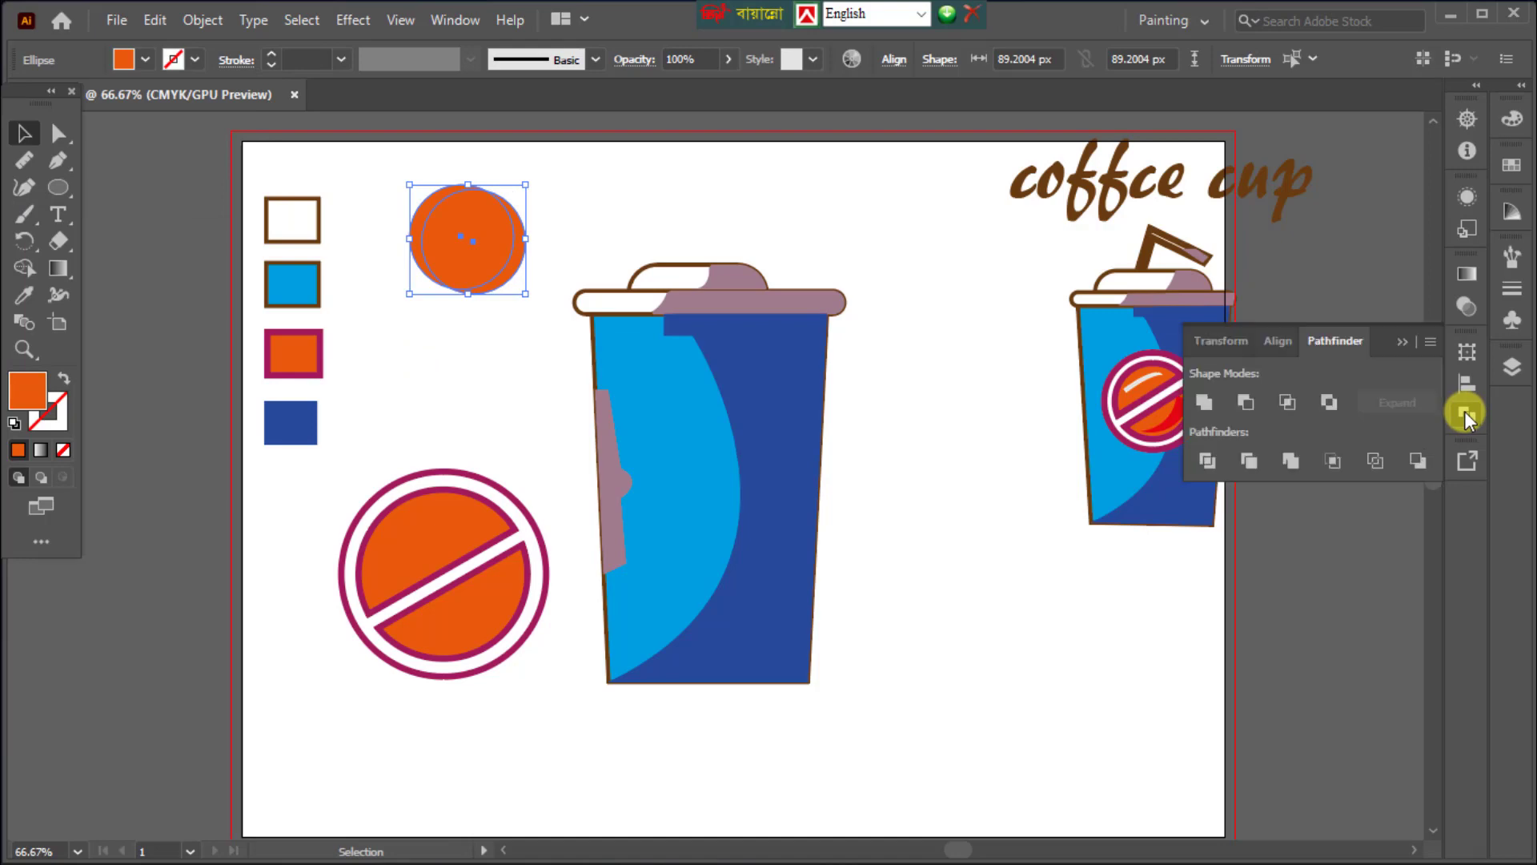
left_click(1245, 399)
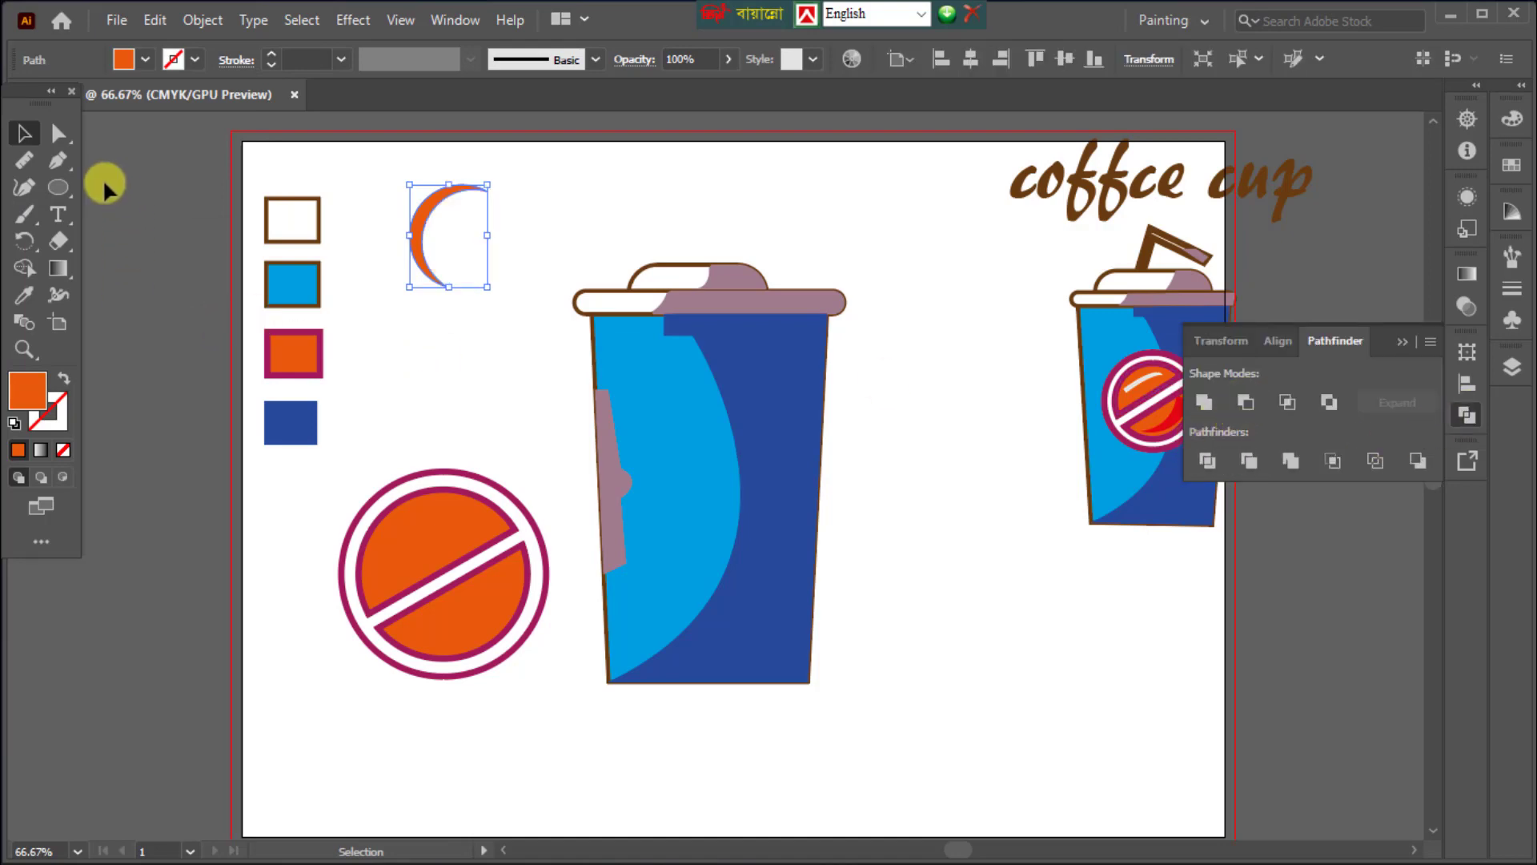
left_click(24, 132)
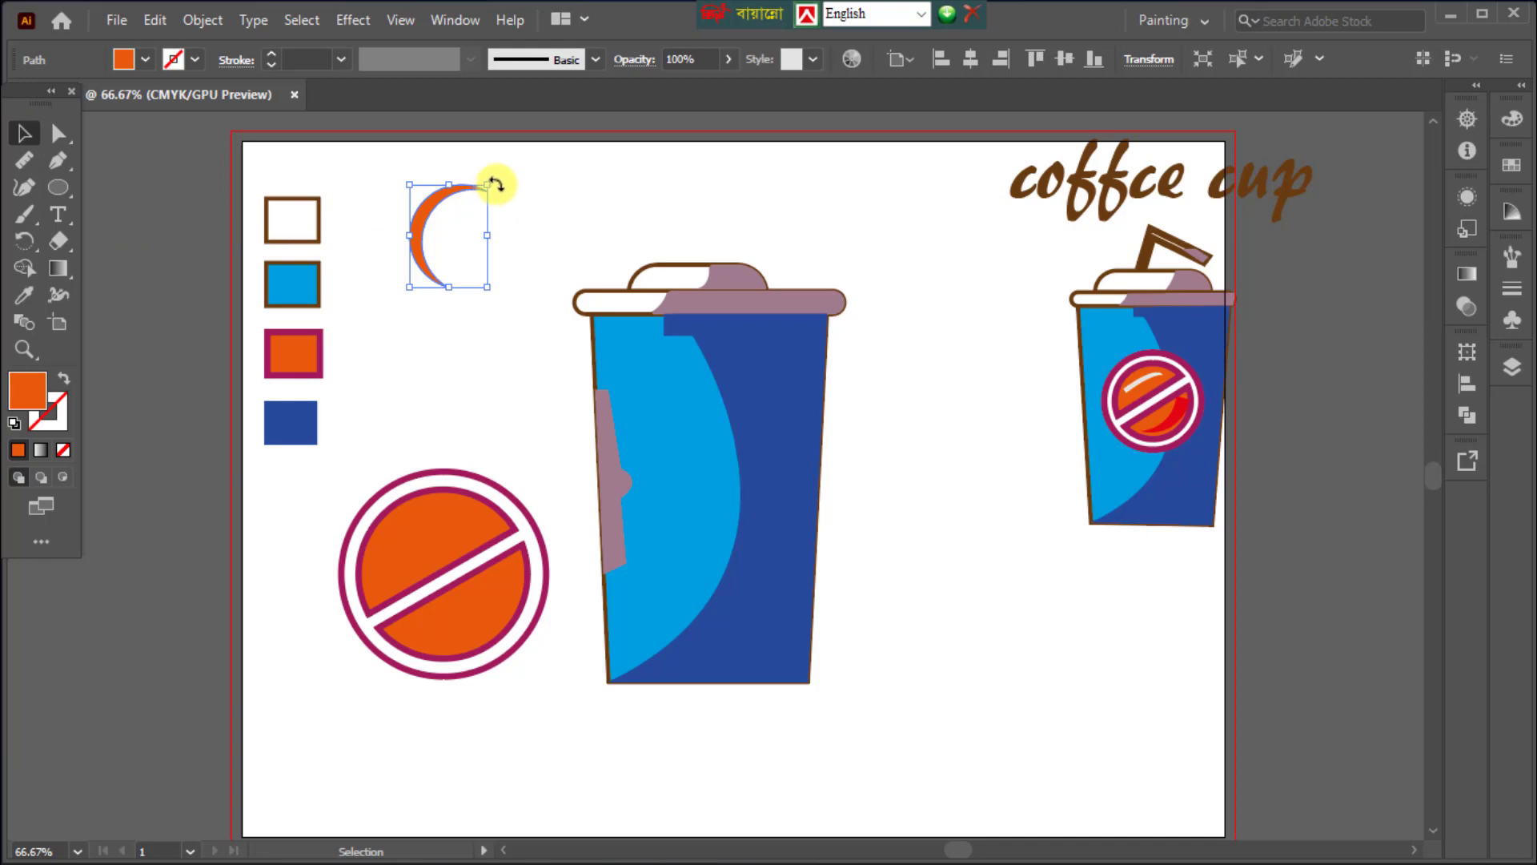
left_click_drag(496, 184, 542, 237)
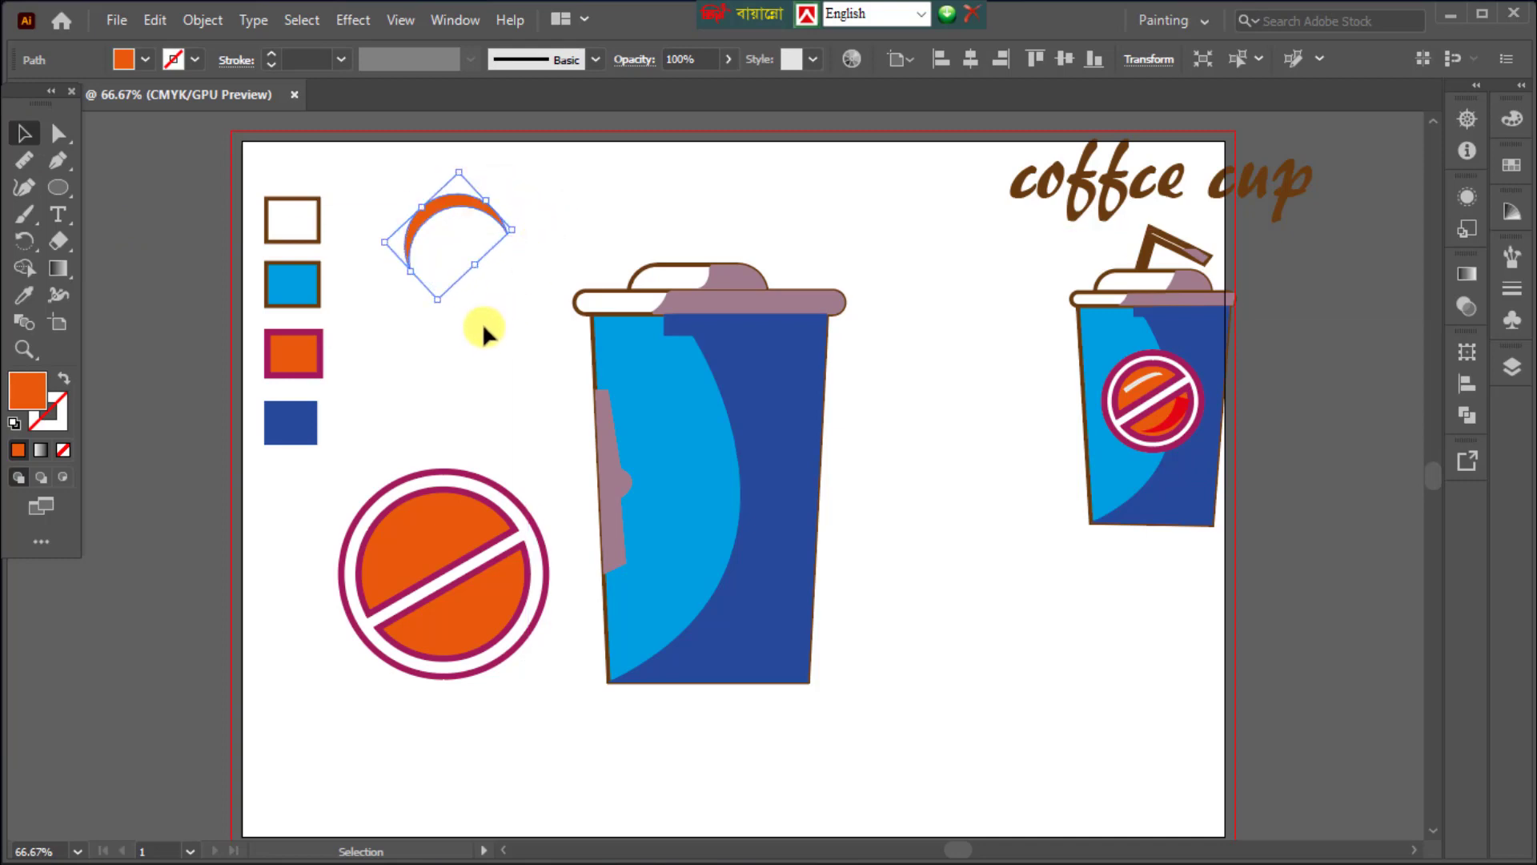
left_click(479, 324)
Cover the crescent's left part with a rectangle and cut away the rectangle and overlapped area with Shape Builder, leaving a short tapered arc.
left_click_drag(53, 182, 104, 185)
mouse_move(369, 175)
left_mouse_down()
mouse_move(453, 248)
mouse_move(437, 255)
left_mouse_up()
left_click(34, 134)
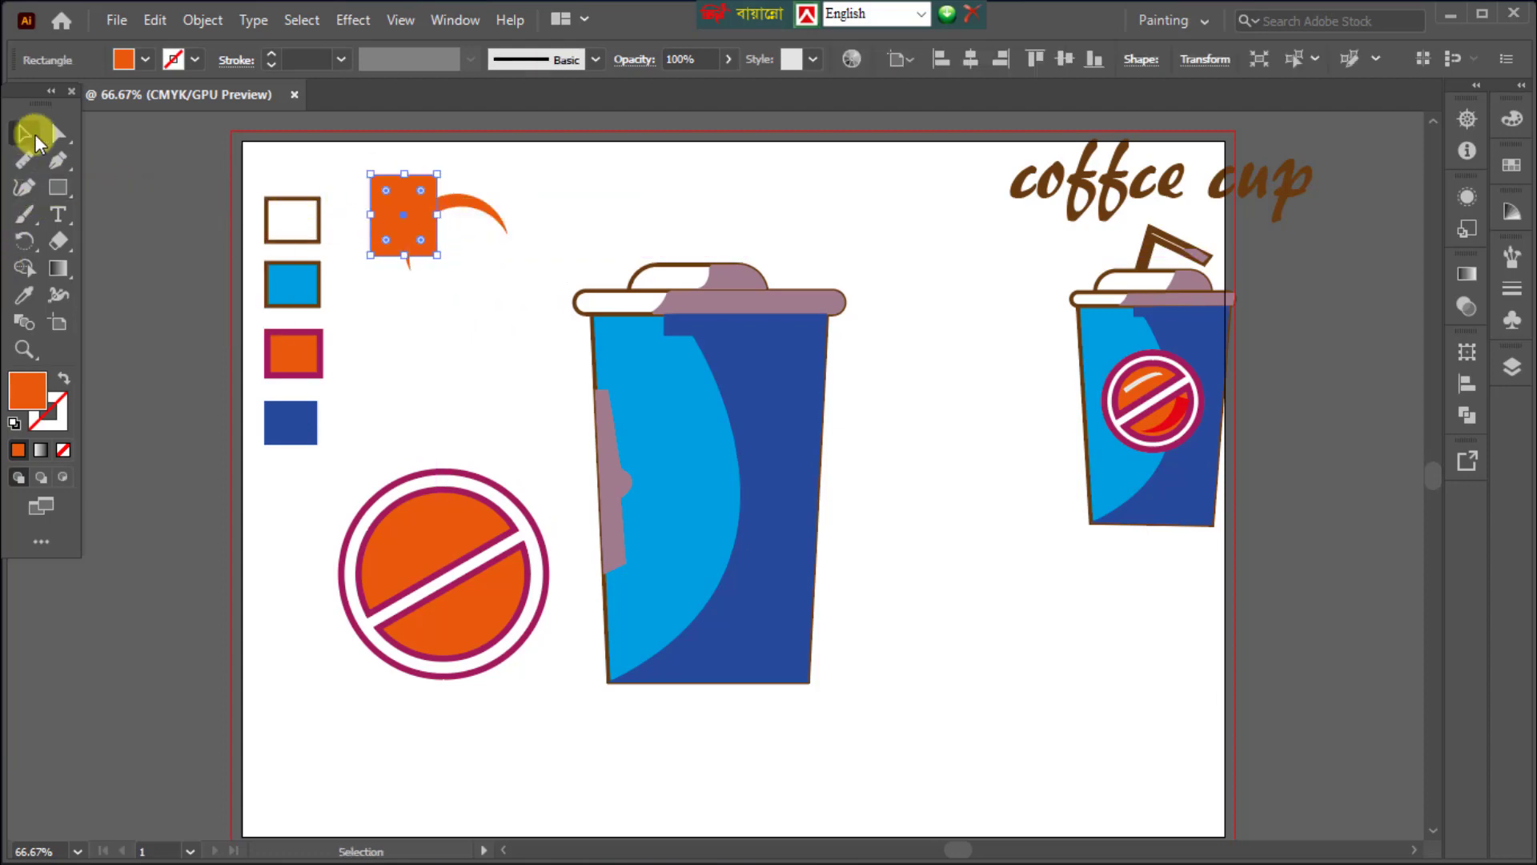
left_click(460, 241, "shift")
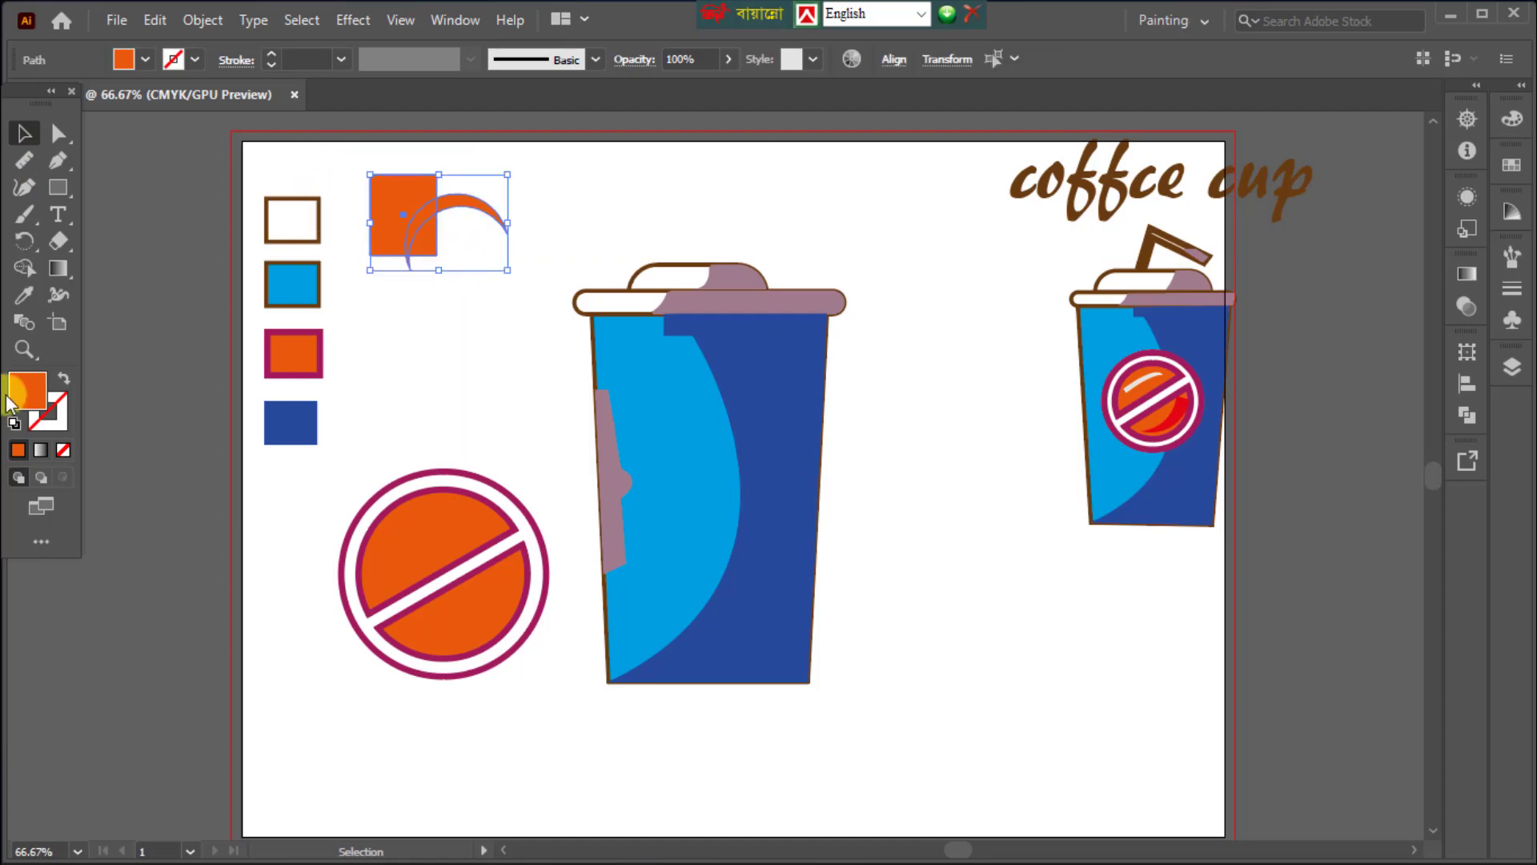
left_click(24, 270)
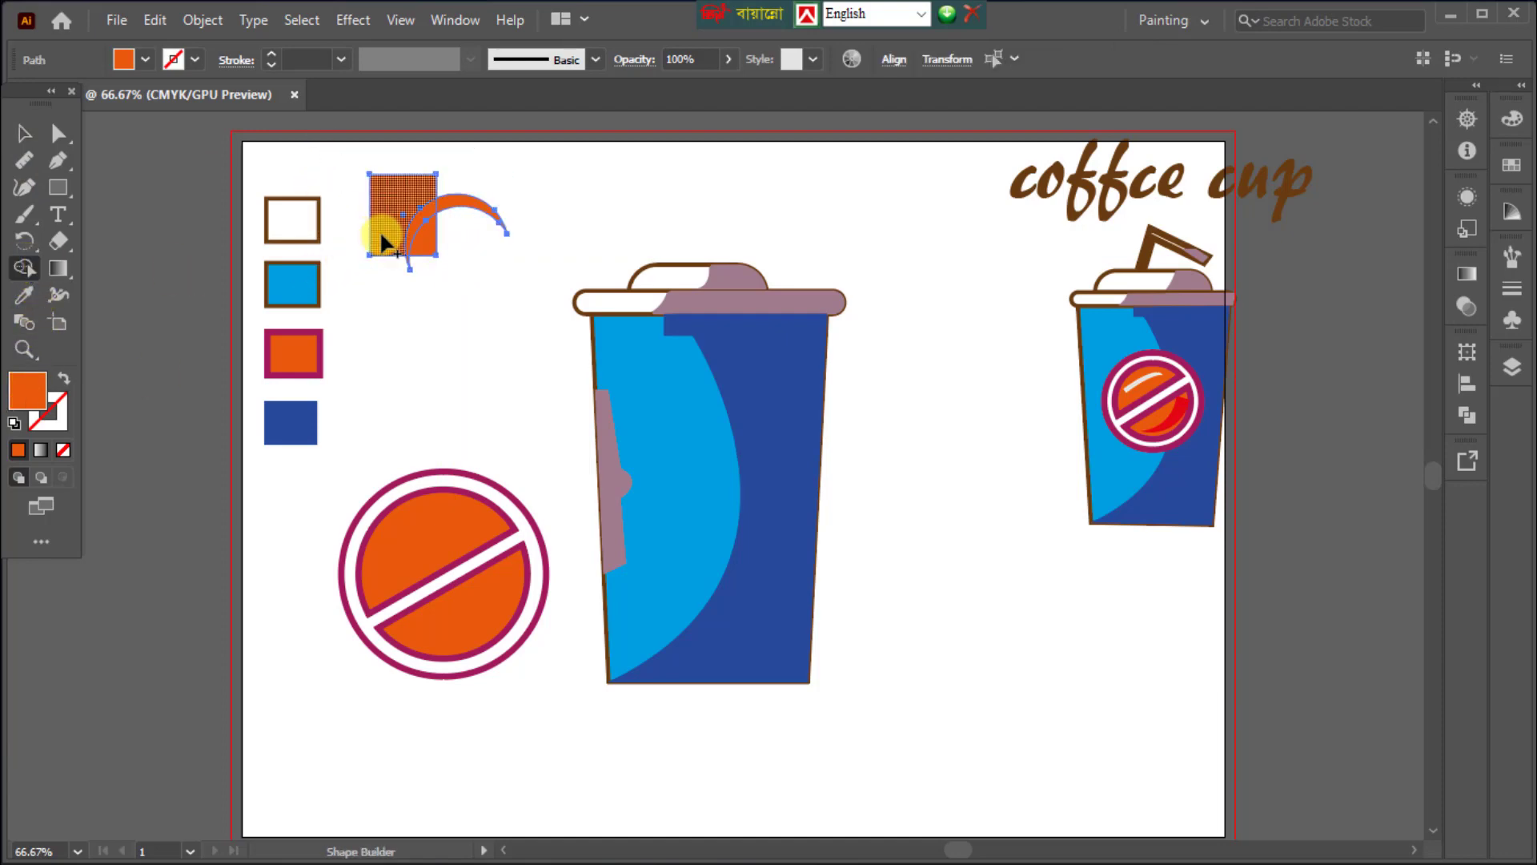
left_click(425, 261, "alt")
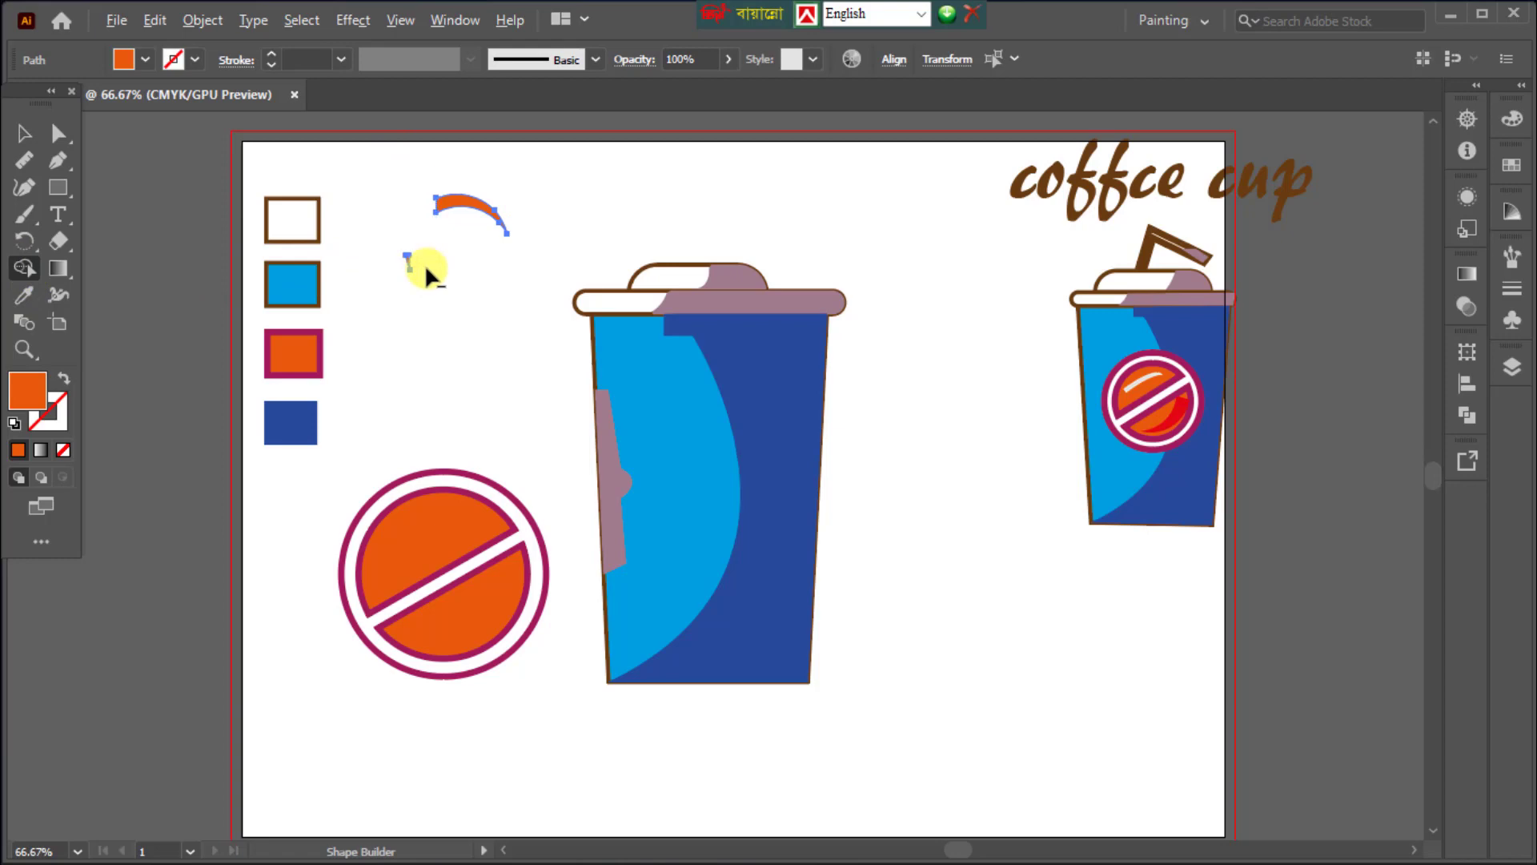
Duplicate the trimmed arc up and to the right, and delete the small leftover slivers below both arcs.
left_click(36, 135)
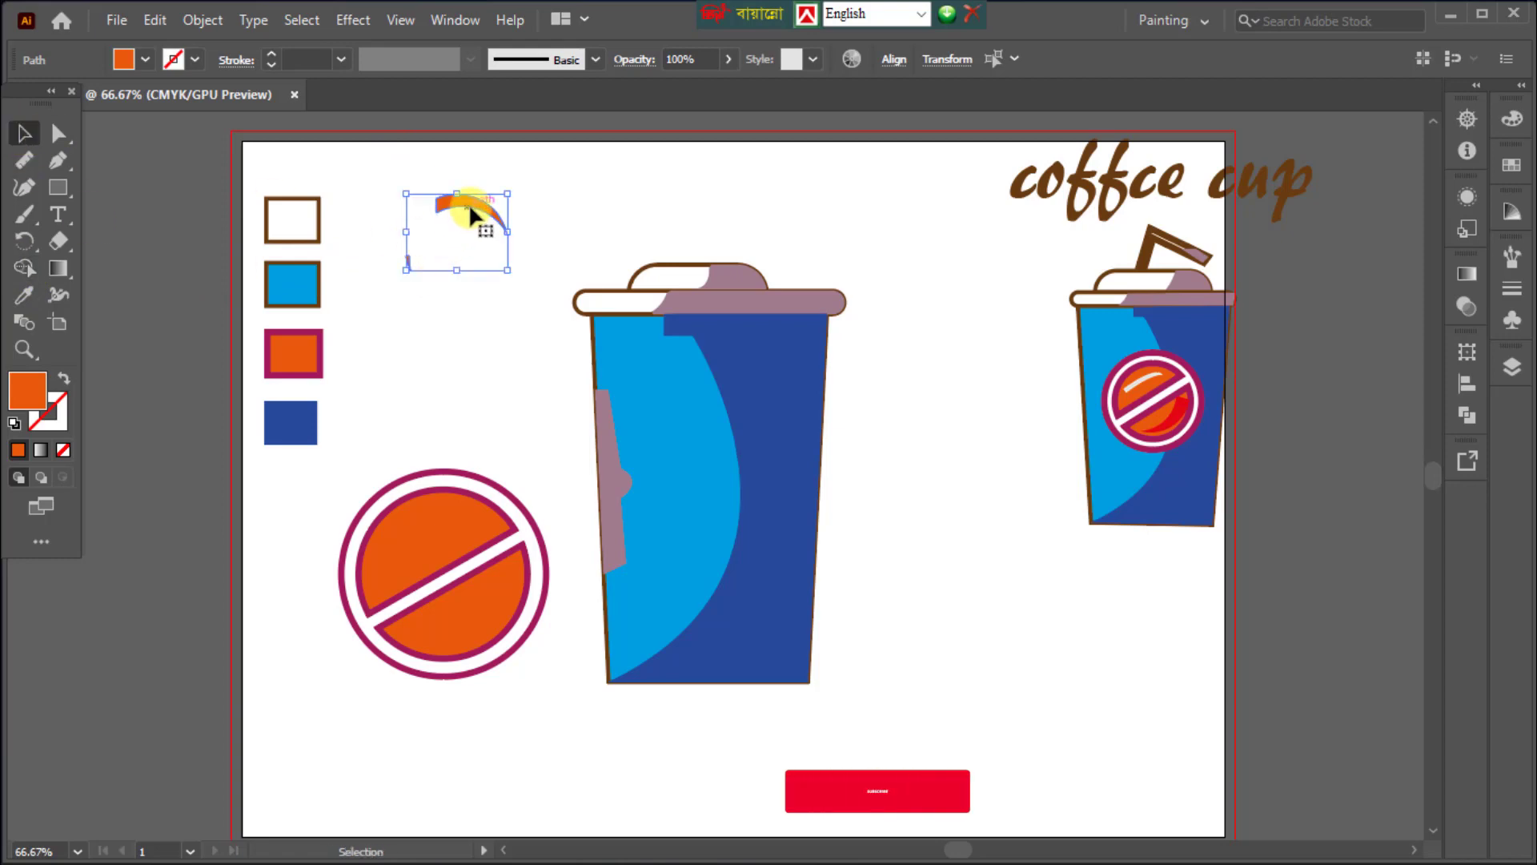
left_click_drag(469, 200, 541, 182)
left_click(511, 313)
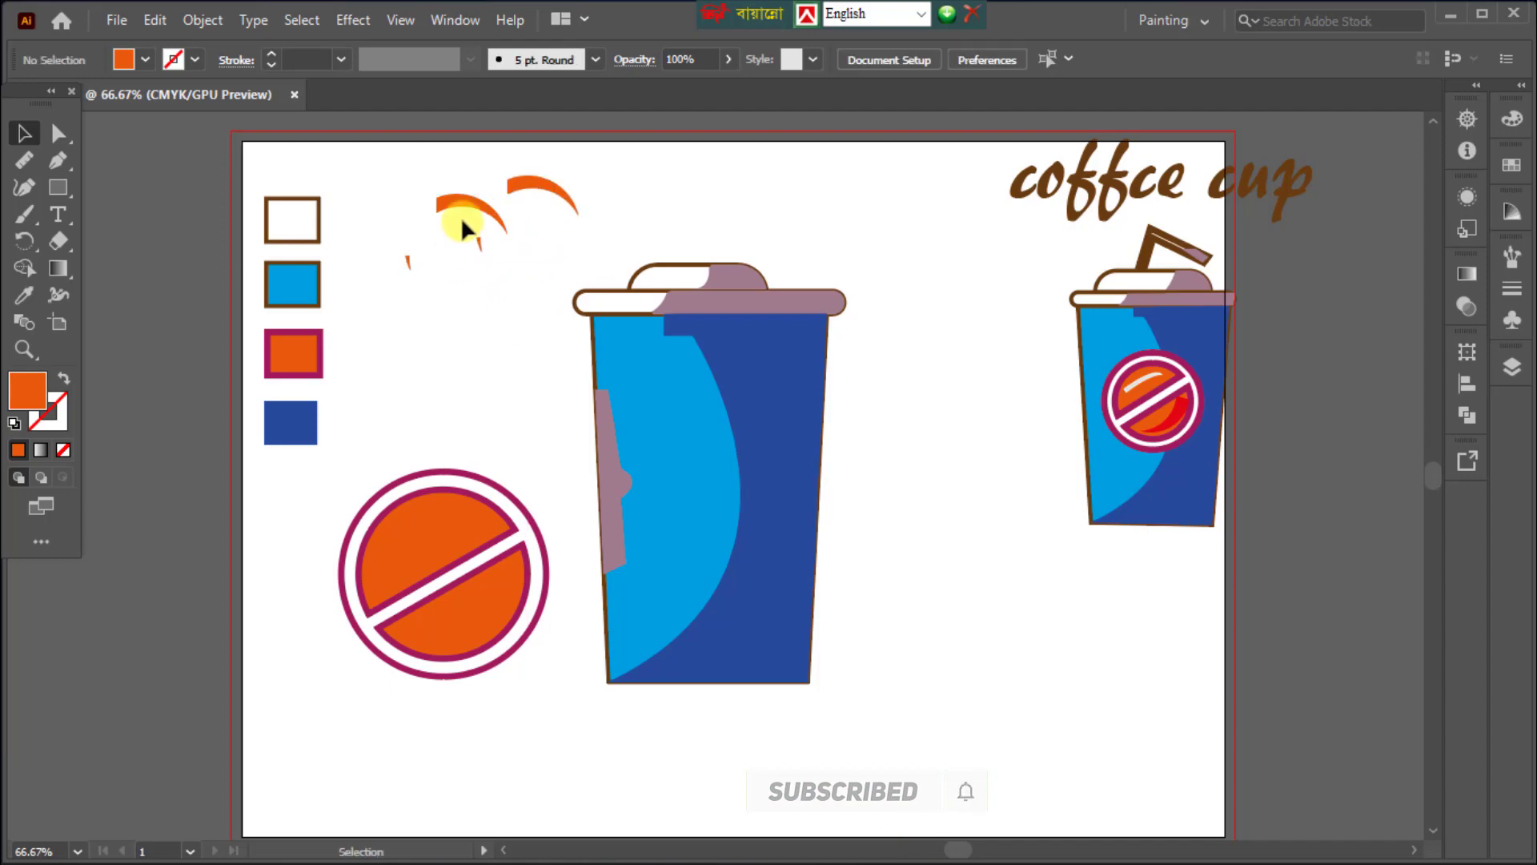
left_click_drag(472, 270, 498, 270)
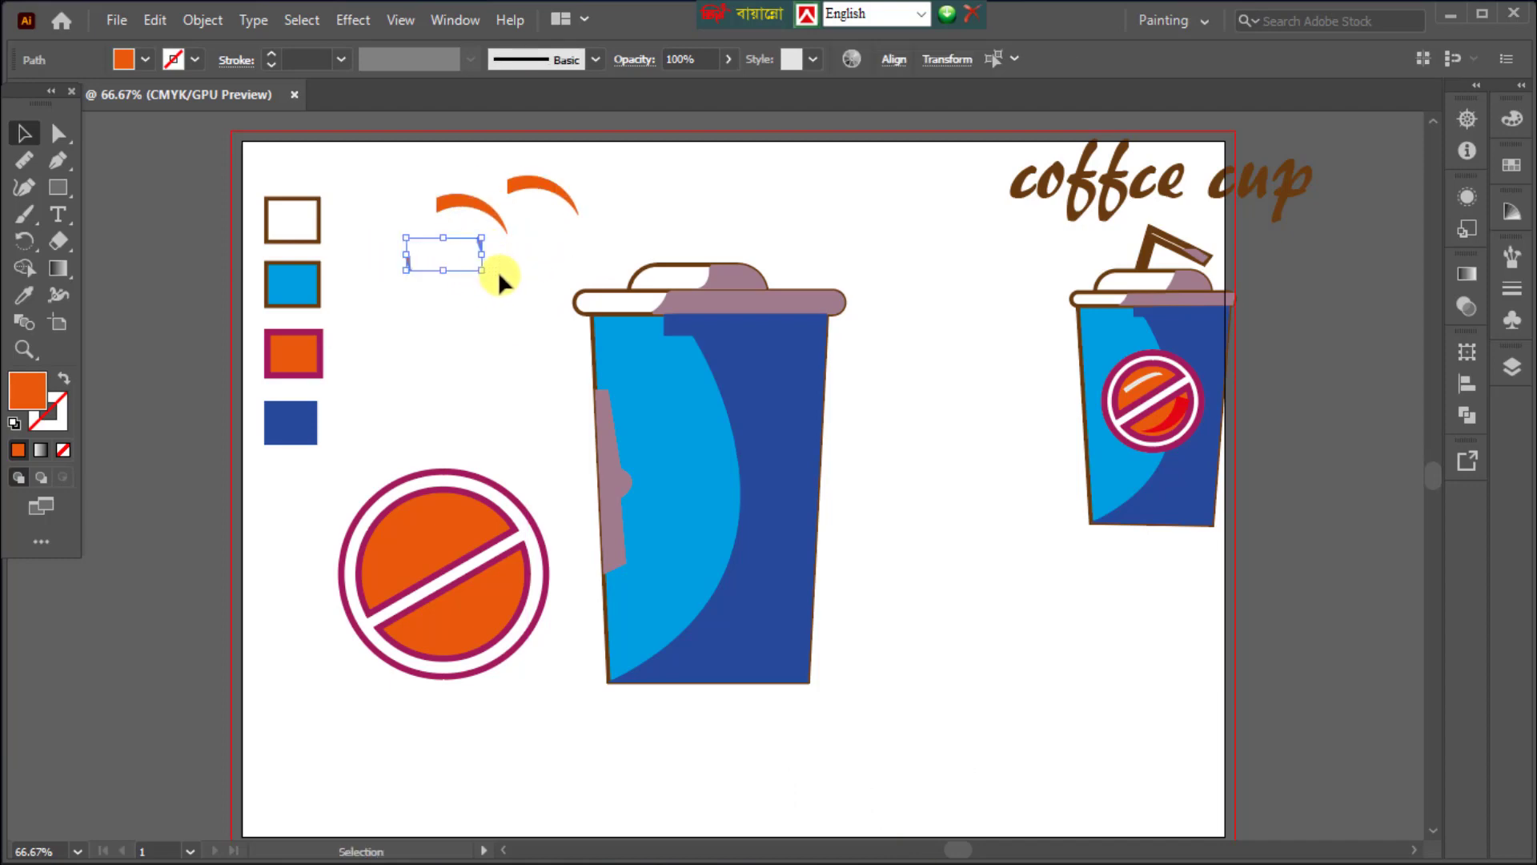
left_click(498, 270)
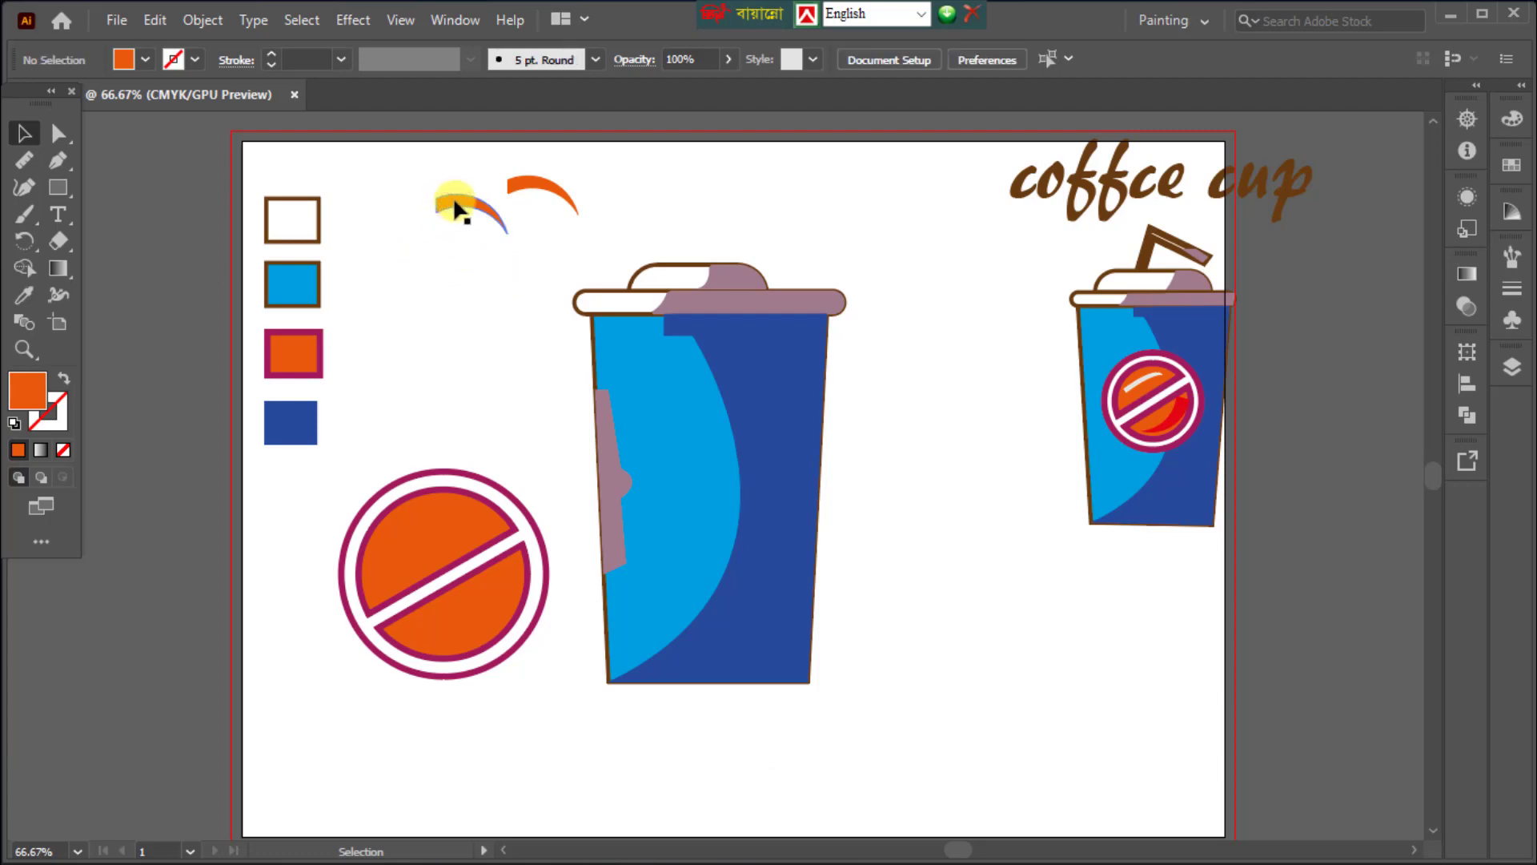
Move the original arc down and lengthen it by pulling its pointed tip outward to the right with Direct Selection.
left_click_drag(455, 208, 439, 285)
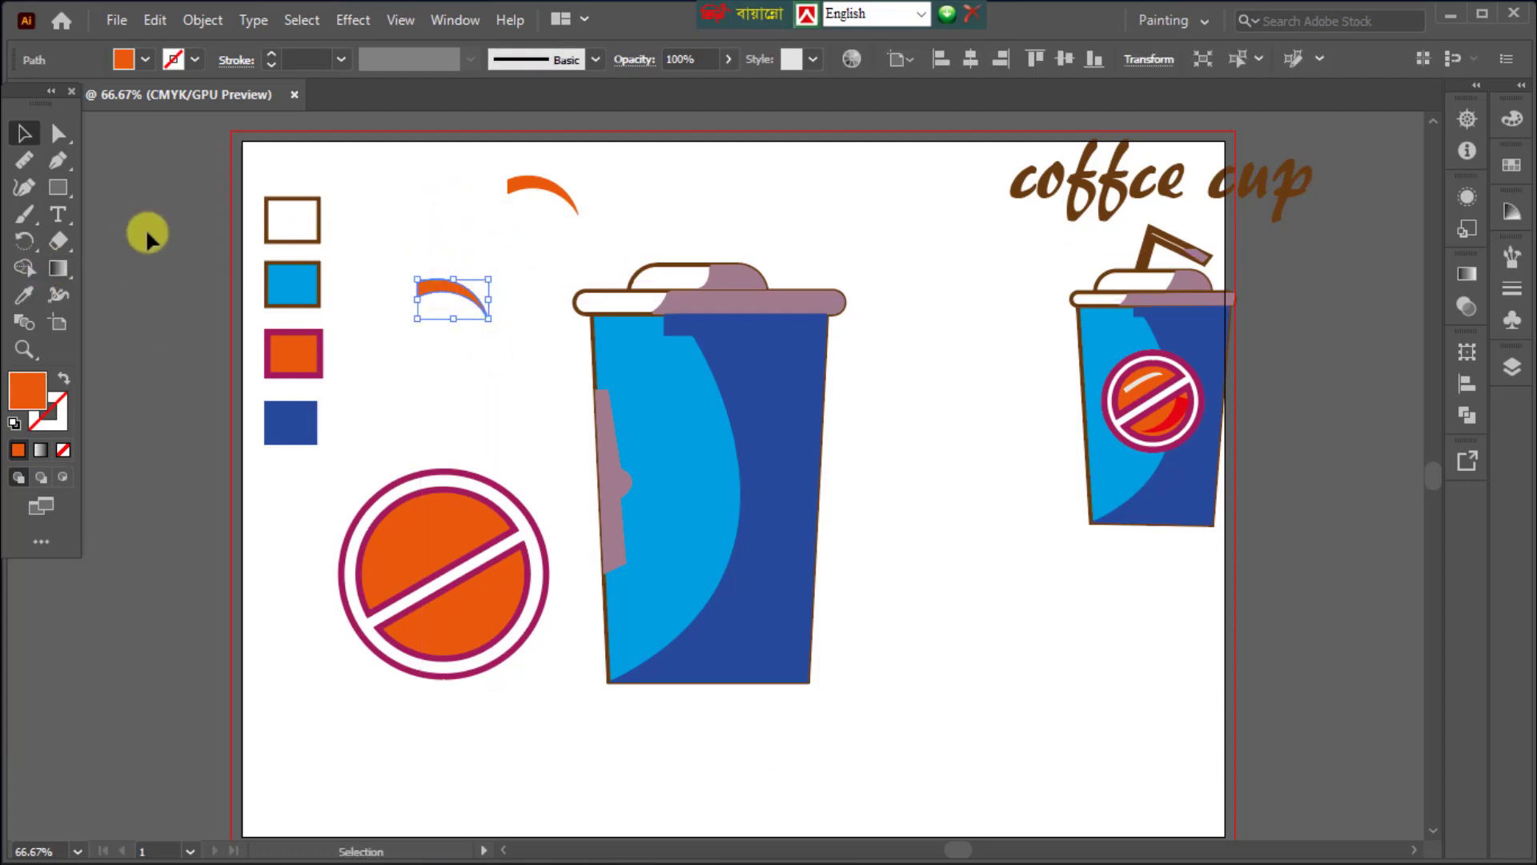
left_click(97, 170)
left_click(59, 133)
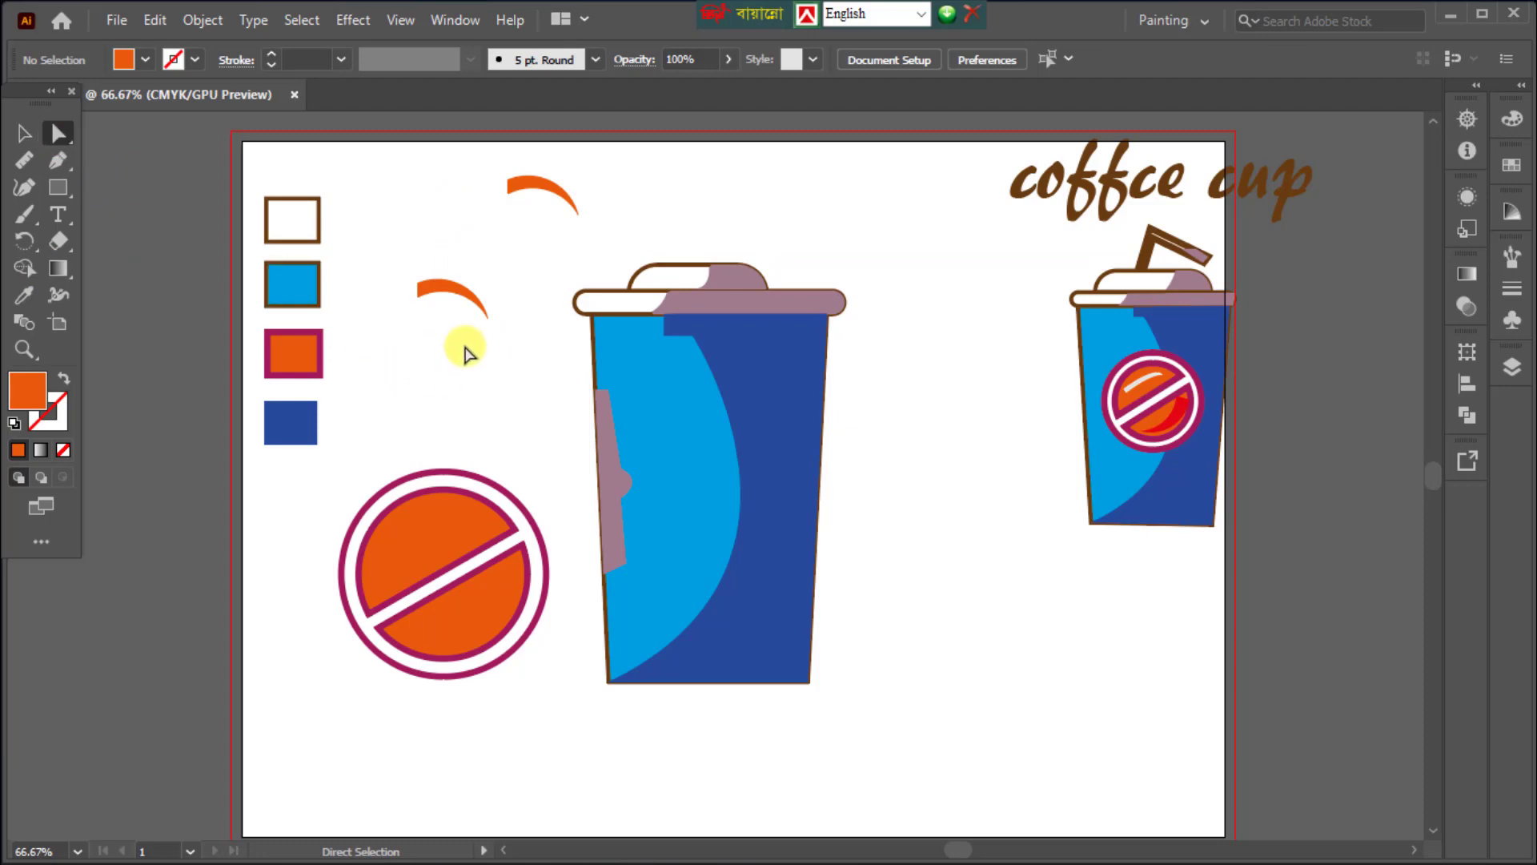
left_click_drag(490, 312, 512, 316)
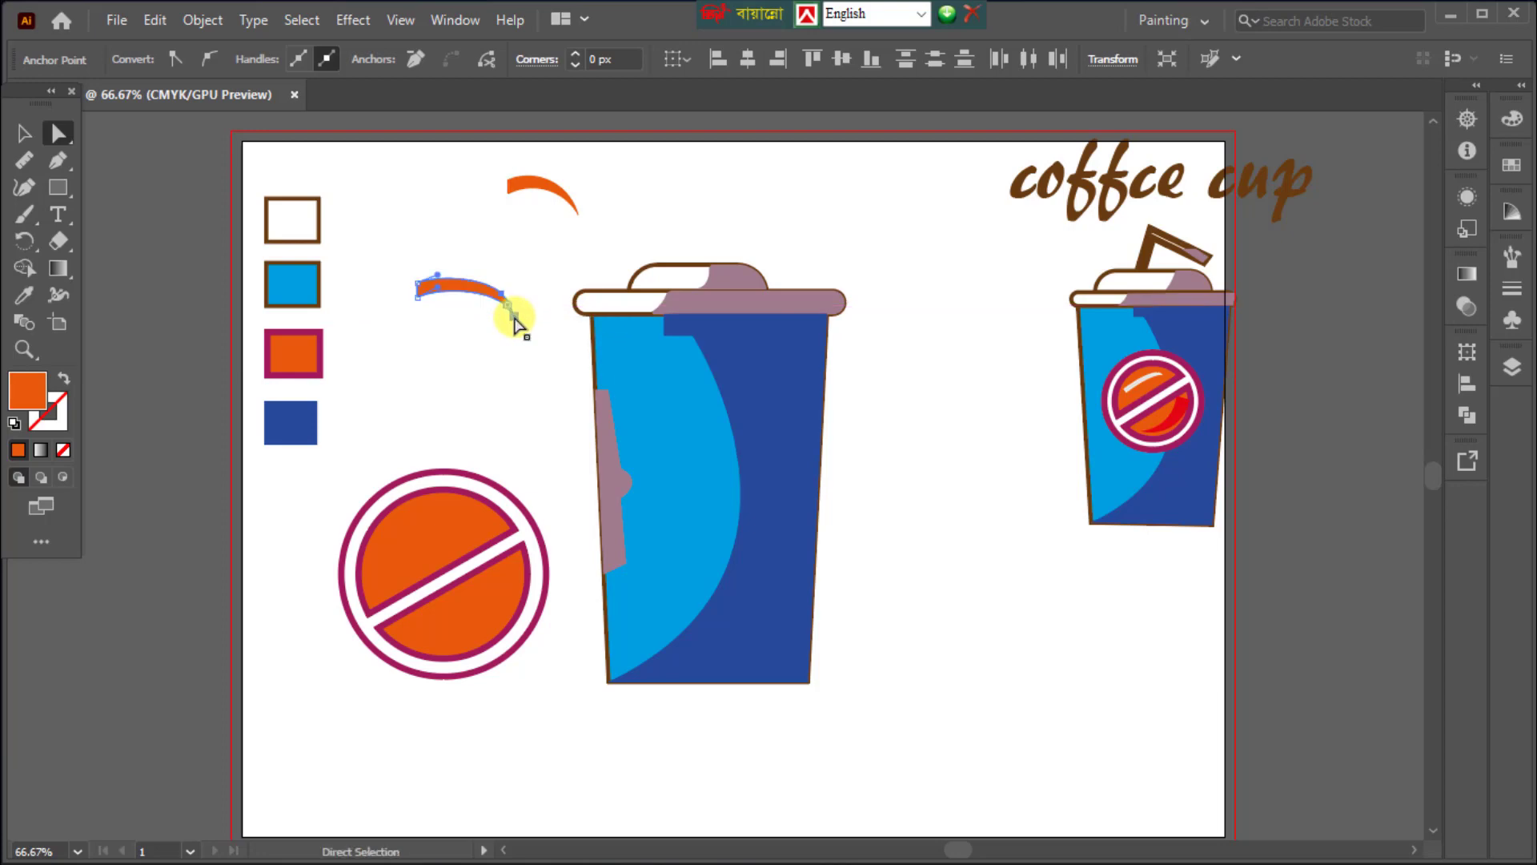
left_click(457, 343)
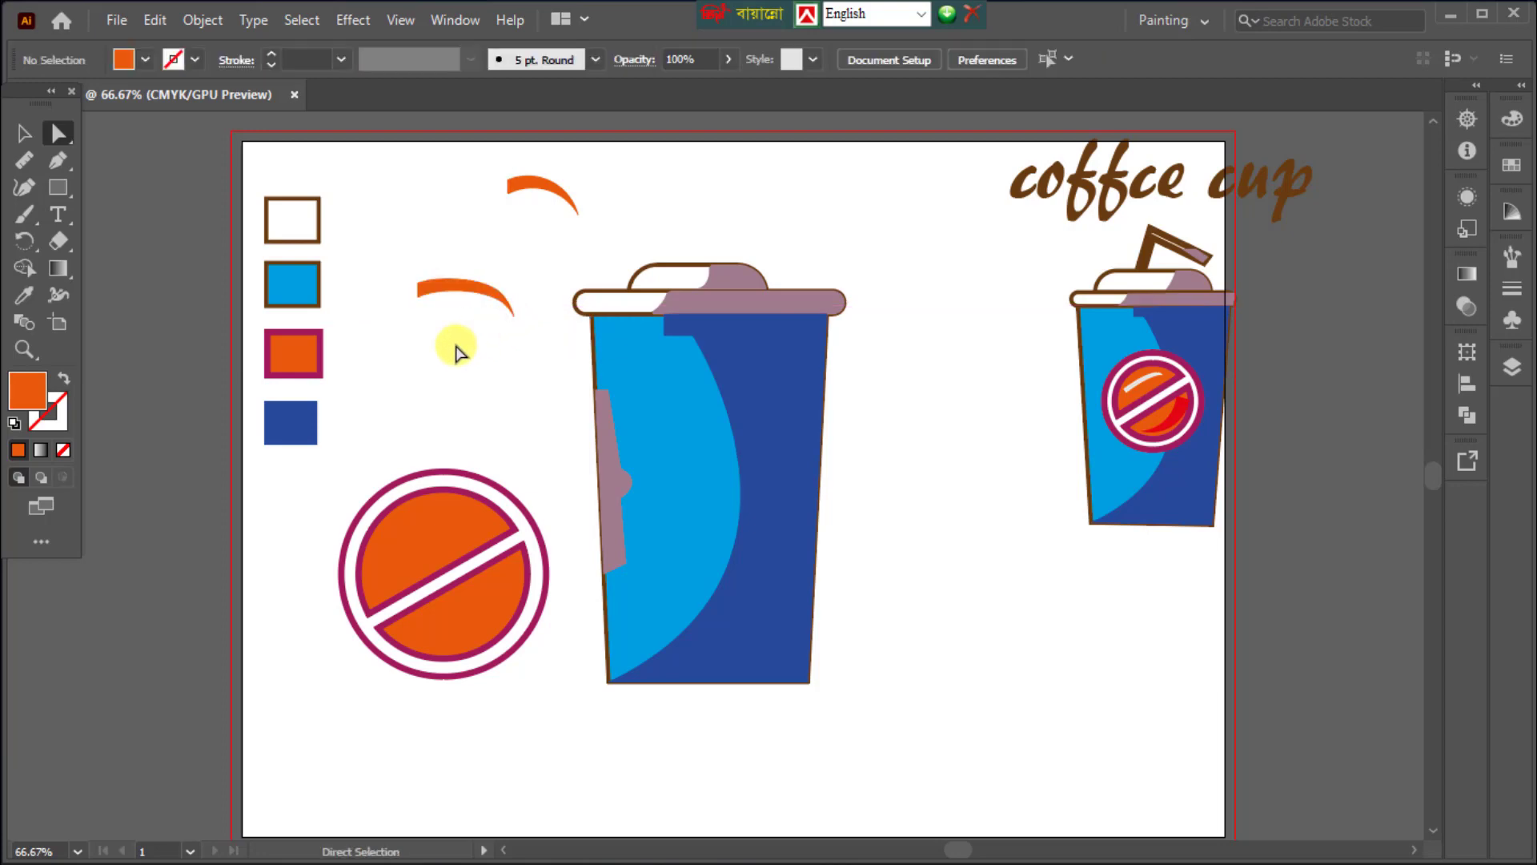
Try reshaping the inner curve of the duplicate arc, and delete that duplicate.
left_click(551, 193)
left_click_drag(552, 193, 540, 202)
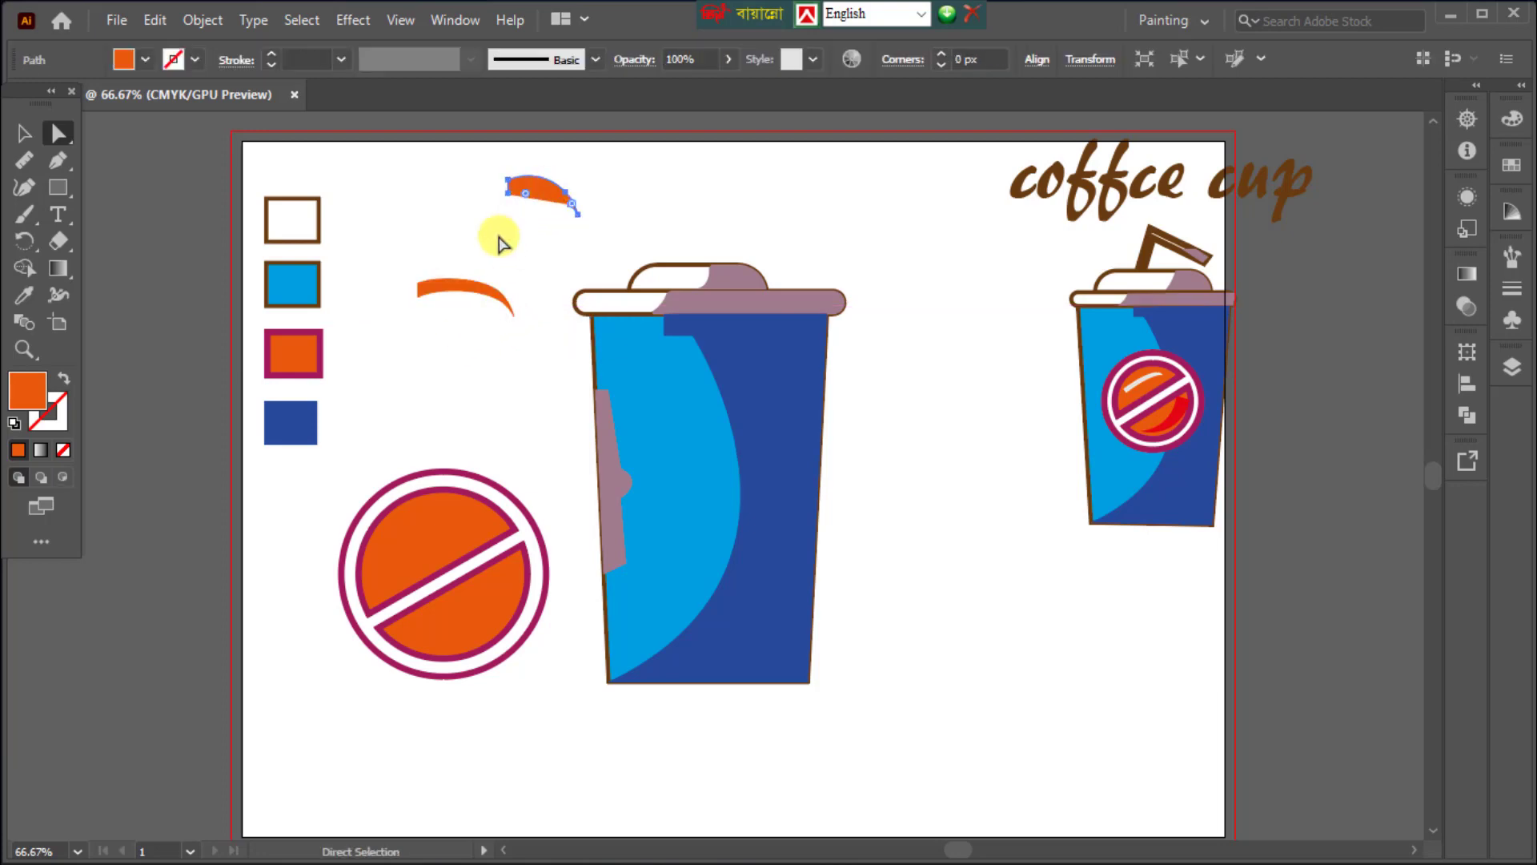
left_click(30, 144)
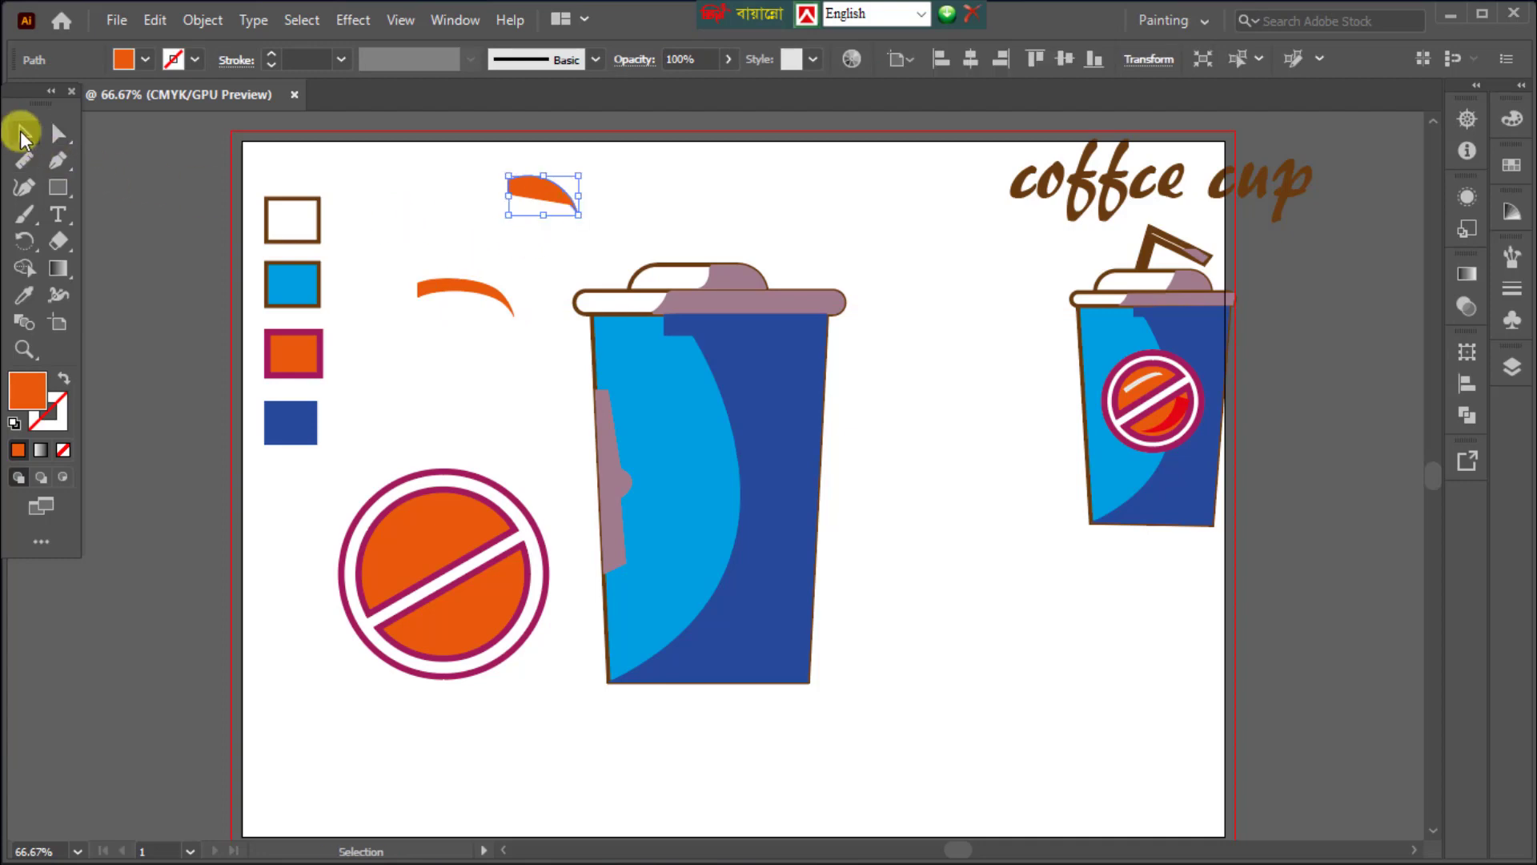
left_click(570, 212)
key("Delete")
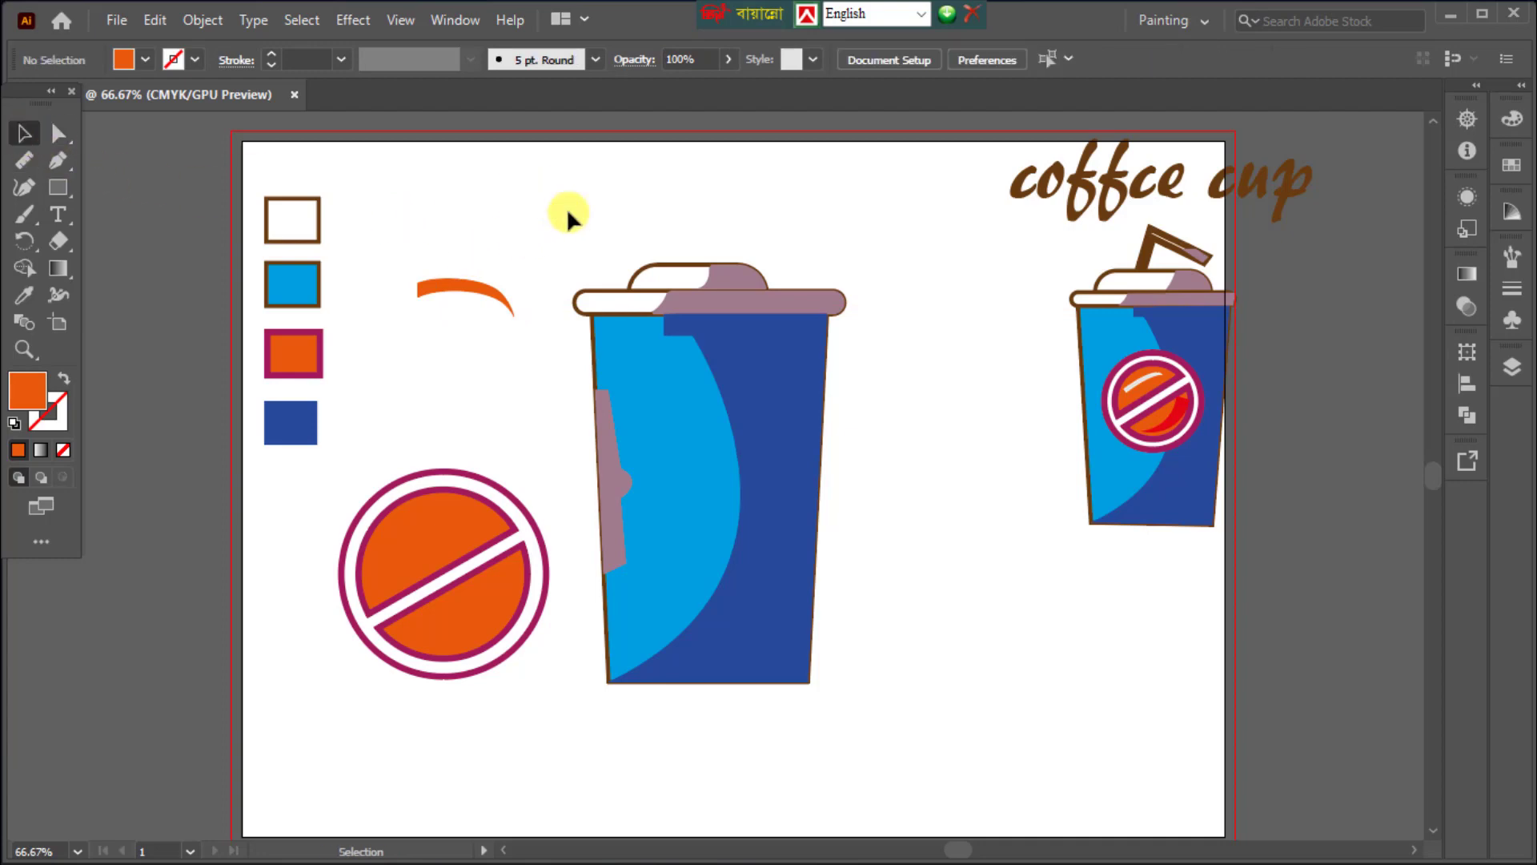
Duplicate the lengthened orange arc just above itself, and flatten, rotate and place the lower arc diagonally on the badge's upper orange half.
left_click(467, 293)
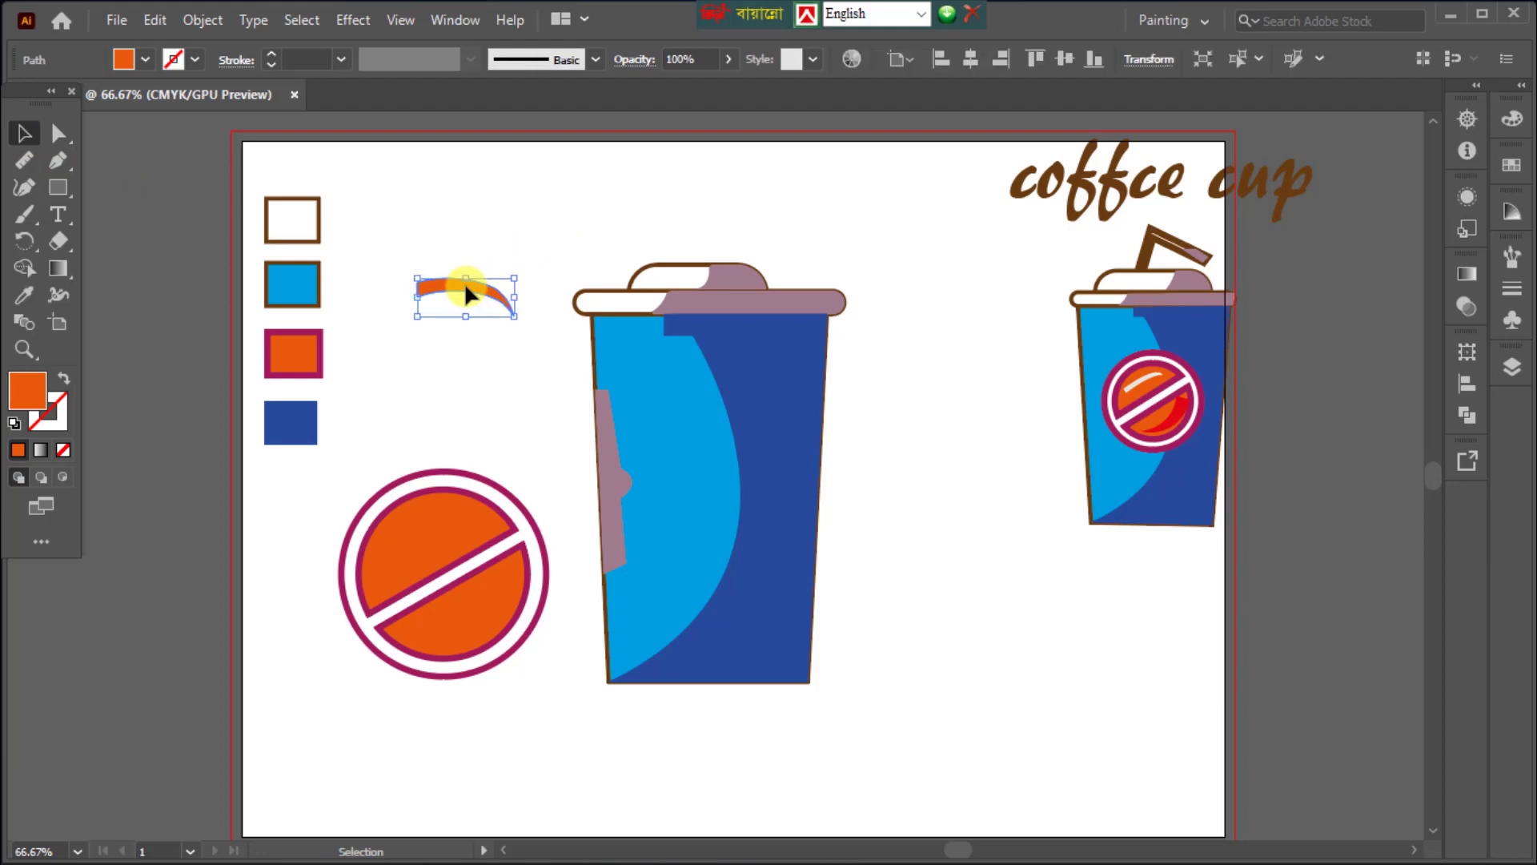
left_click_drag(465, 286, 480, 251)
left_click(479, 329)
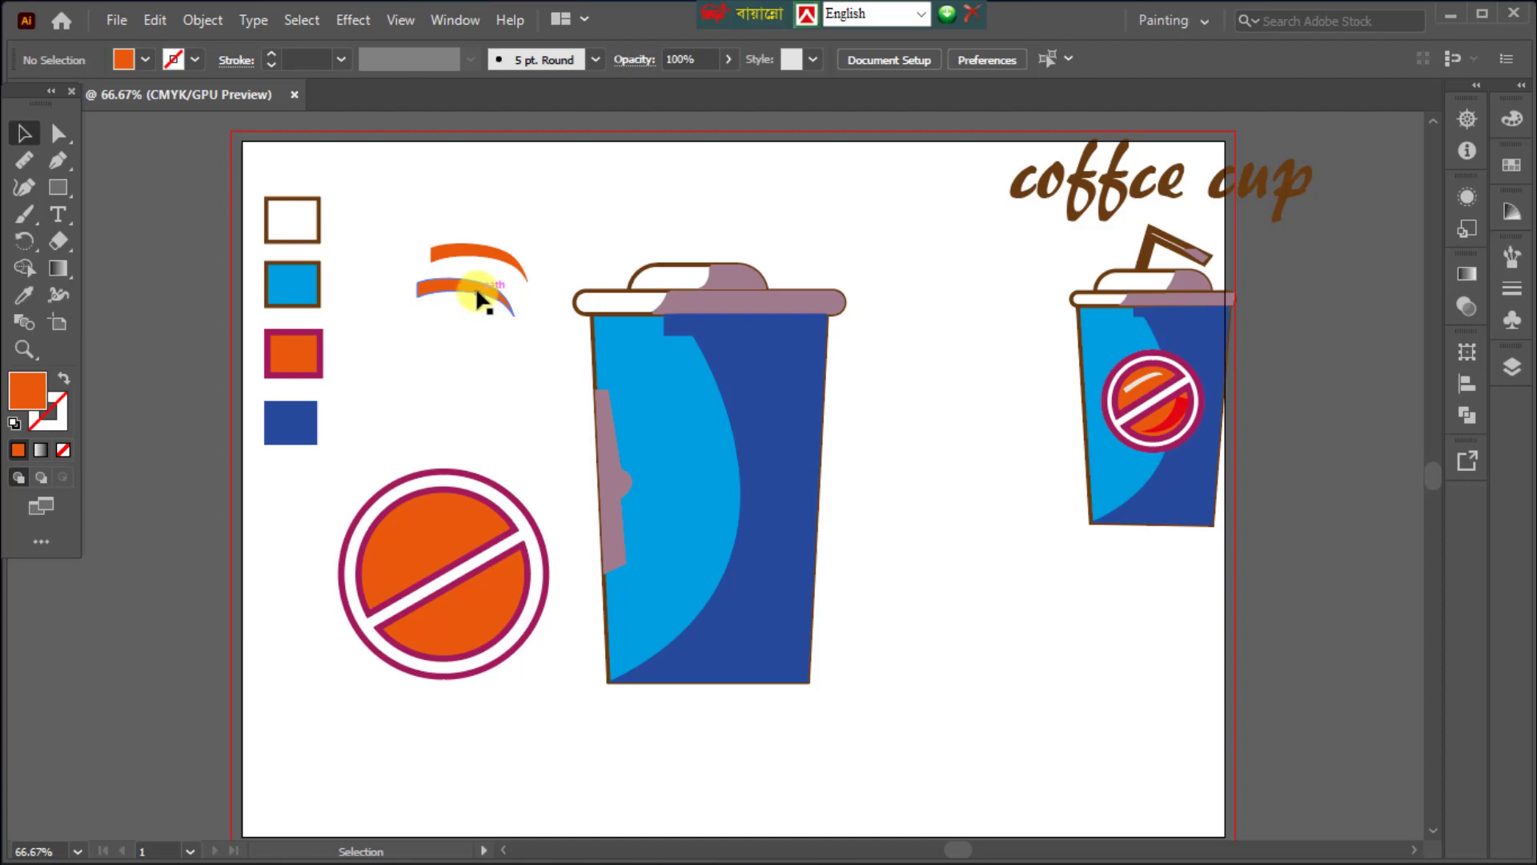
left_click(479, 299)
left_click_drag(527, 324, 431, 543)
left_click(494, 316)
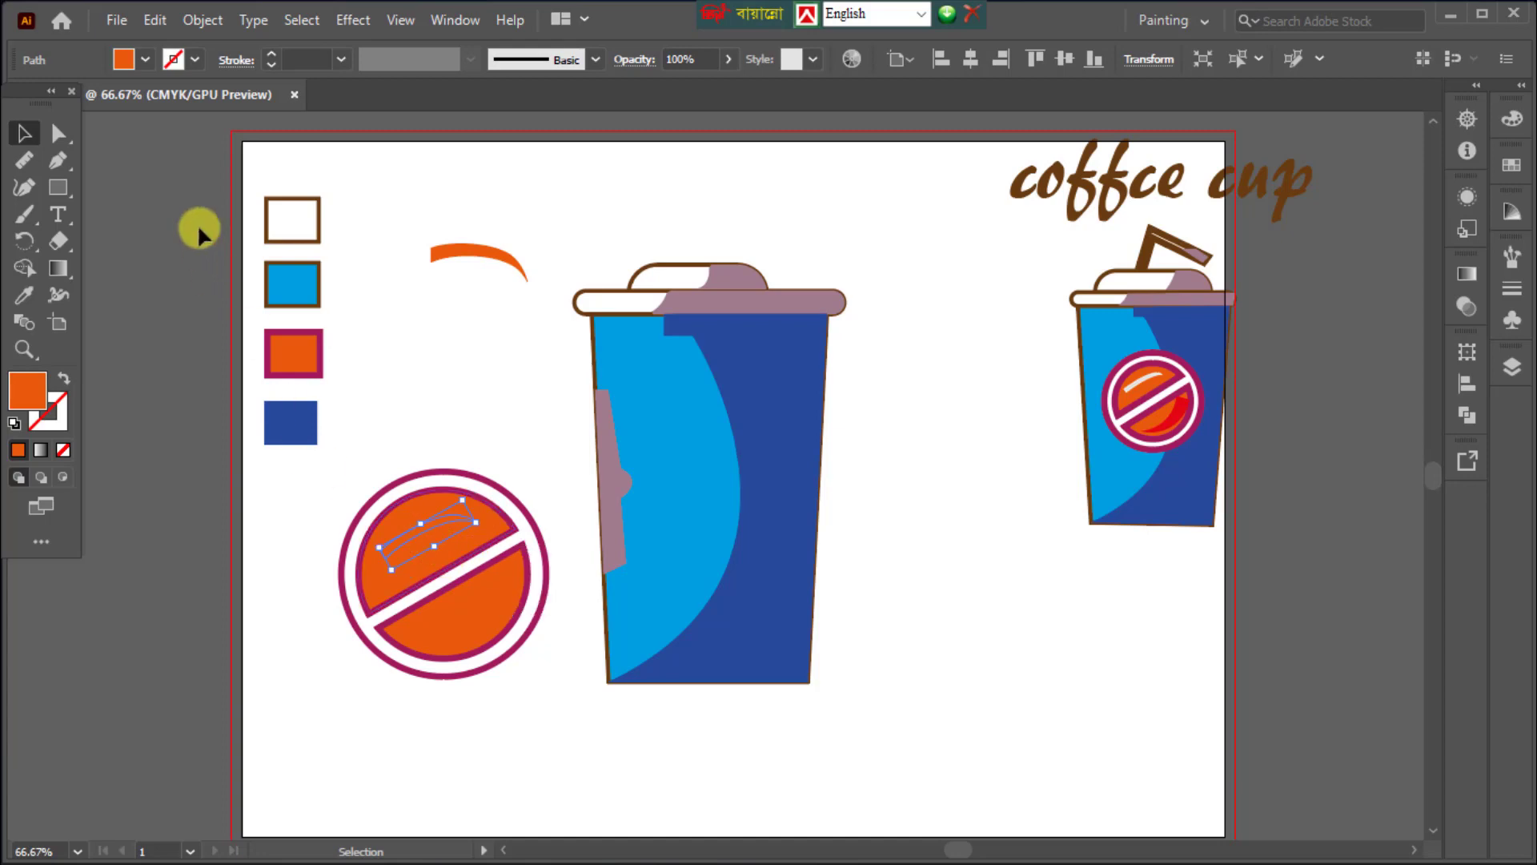
Fill the arc on the badge's upper orange half with the light grey swatch C=0 M=0 Y=0 K=20 and deselect it.
left_click(126, 60)
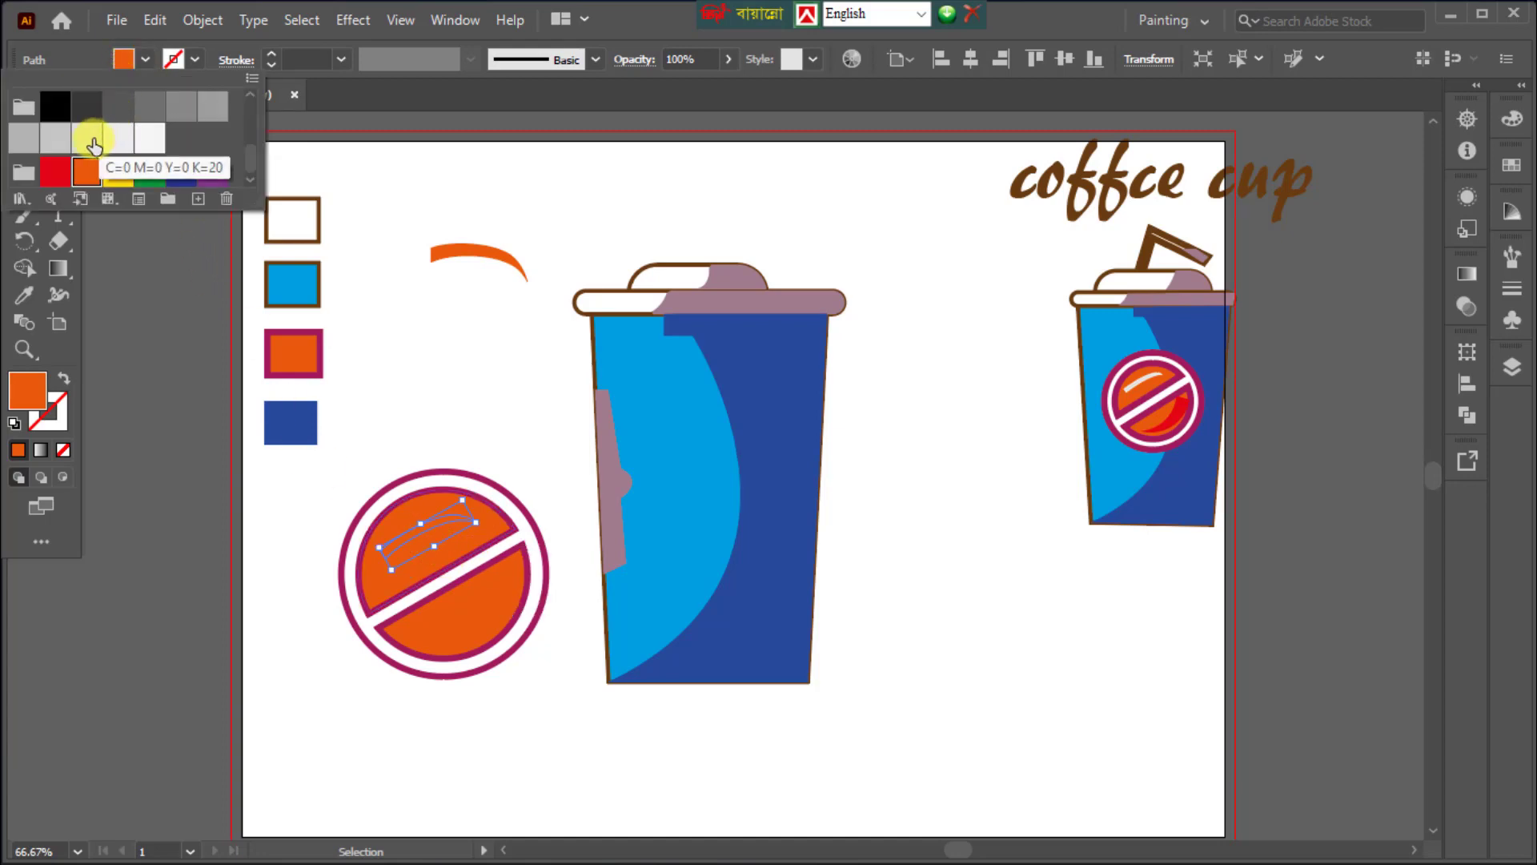
left_click(86, 138)
left_click(532, 695)
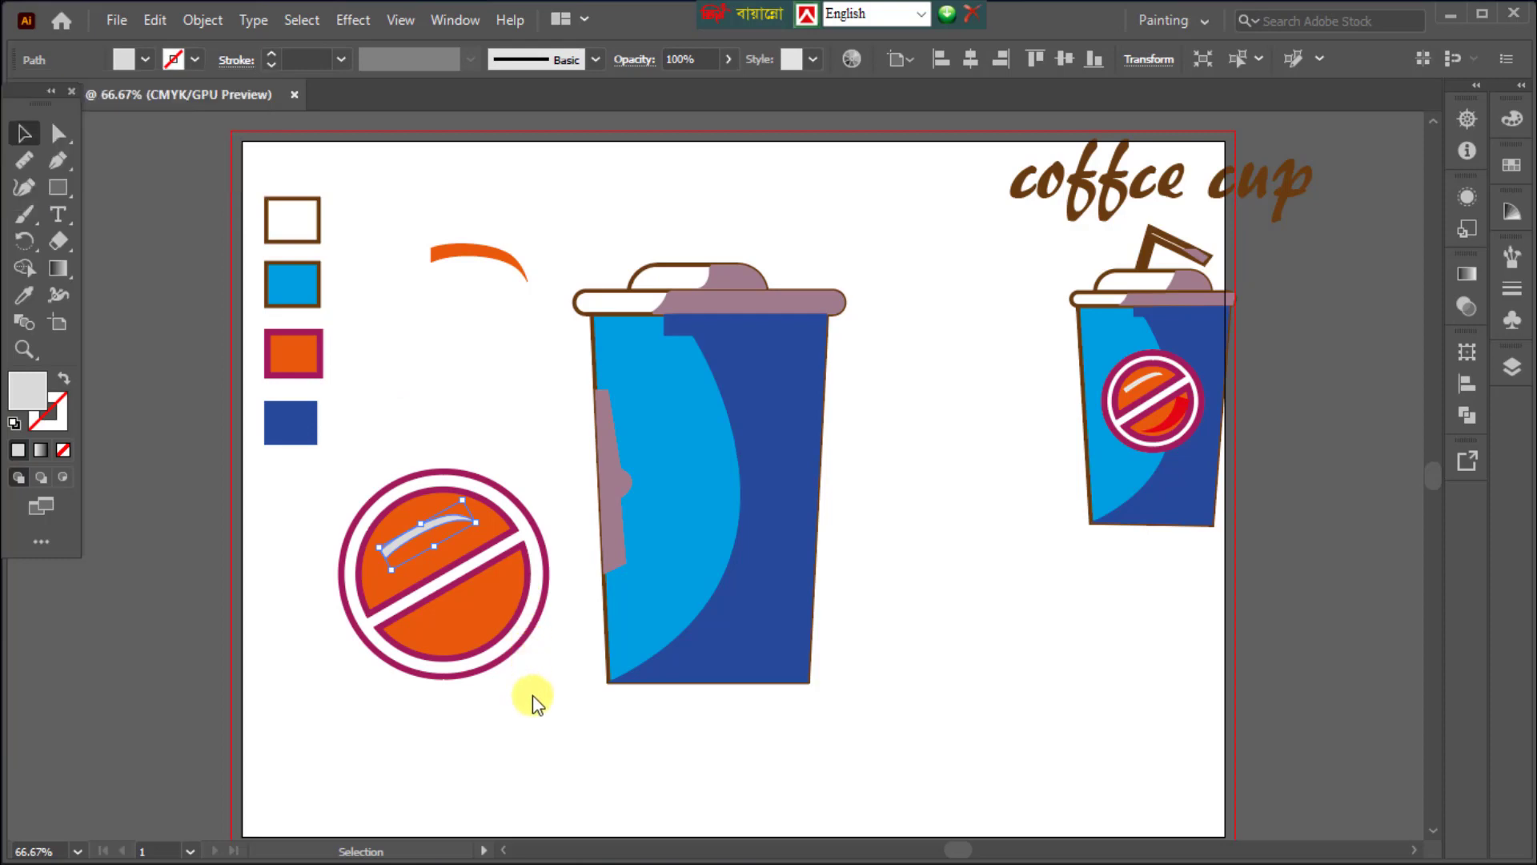
left_click(532, 695)
Rotate the remaining orange arc and place it along the lower right edge of the badge's lower orange half.
left_click(470, 254)
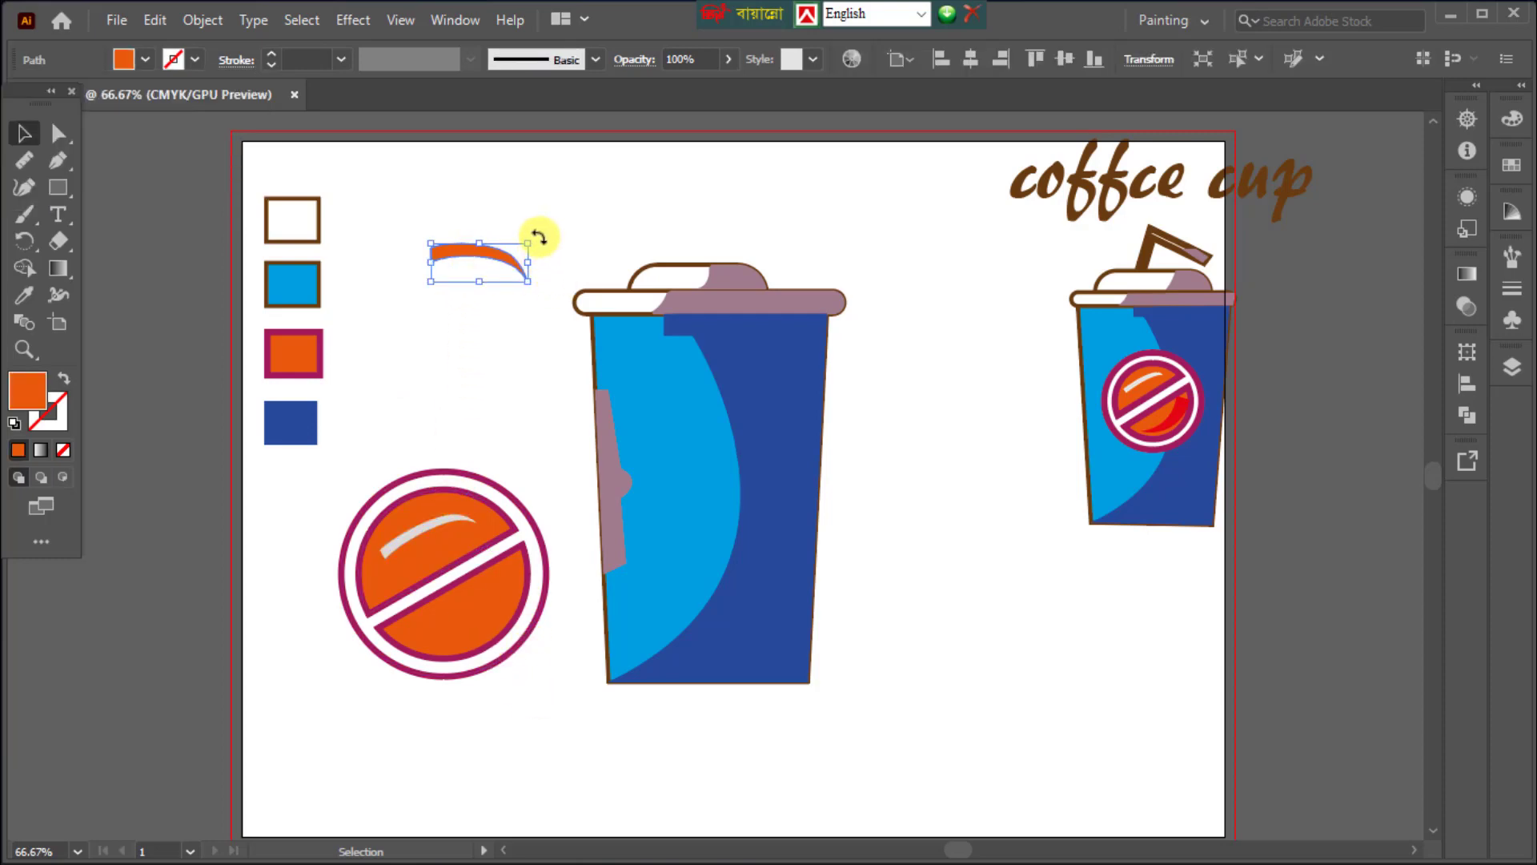
left_click_drag(536, 235, 433, 320)
left_click(488, 327)
left_click_drag(478, 275, 495, 594)
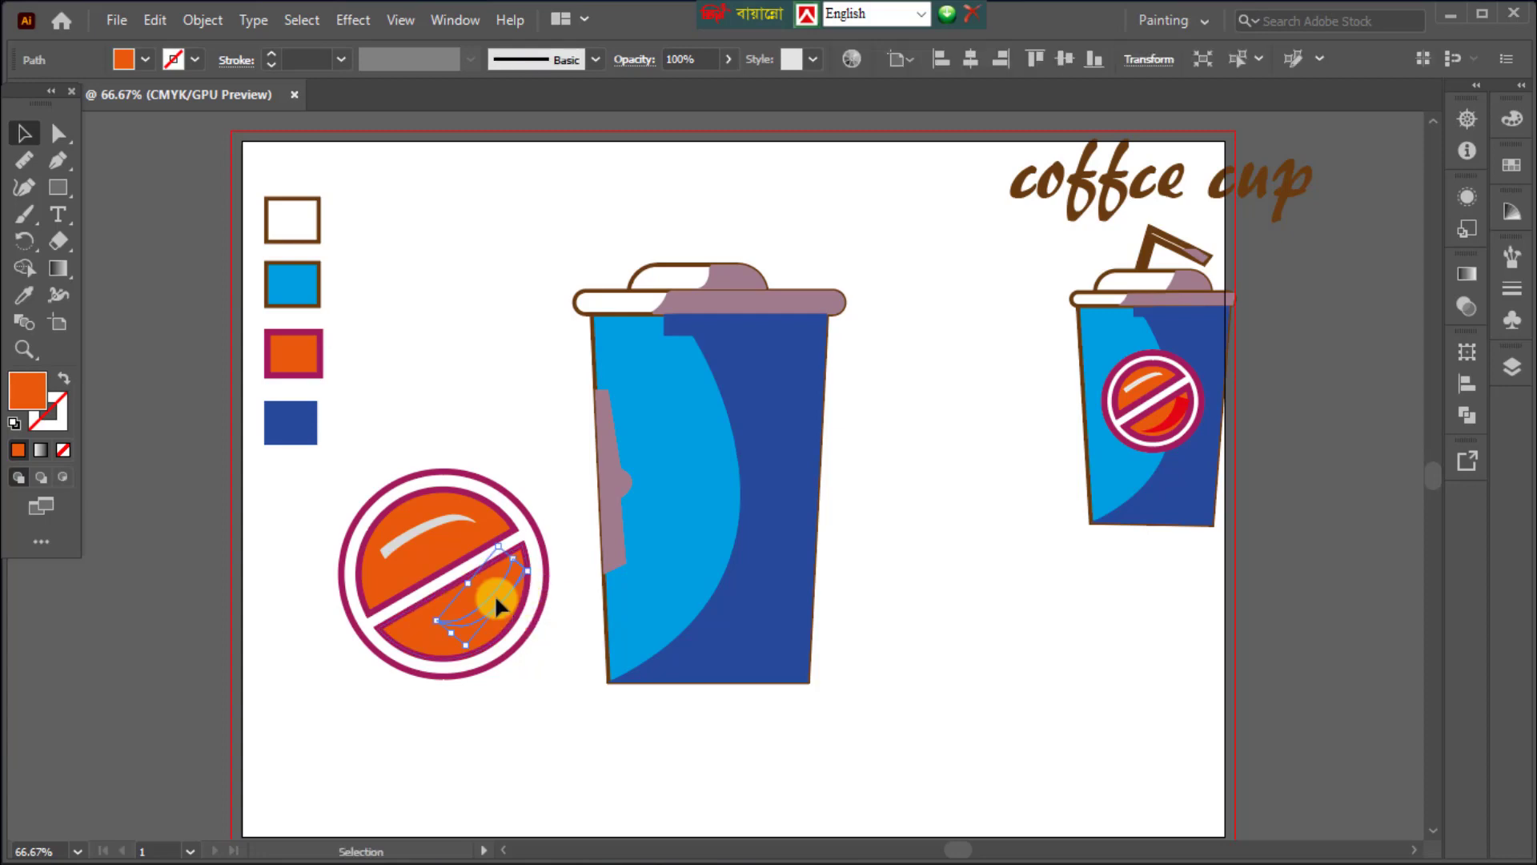
Fill the arc on the badge's lower half with the red swatch and deselect it.
left_click(123, 59)
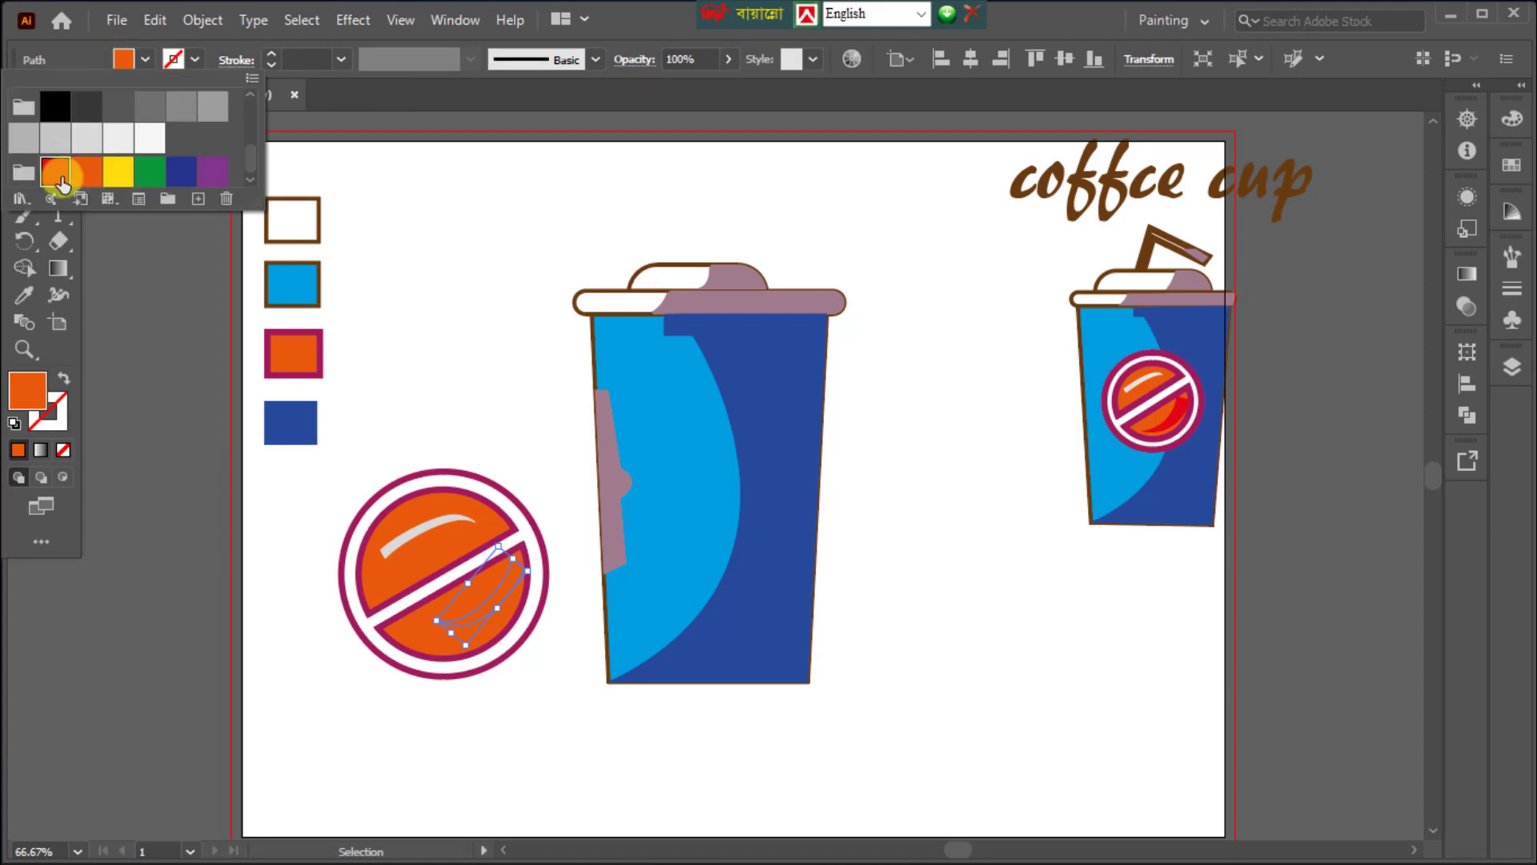
left_click(56, 170)
left_click(467, 701)
left_click(466, 699)
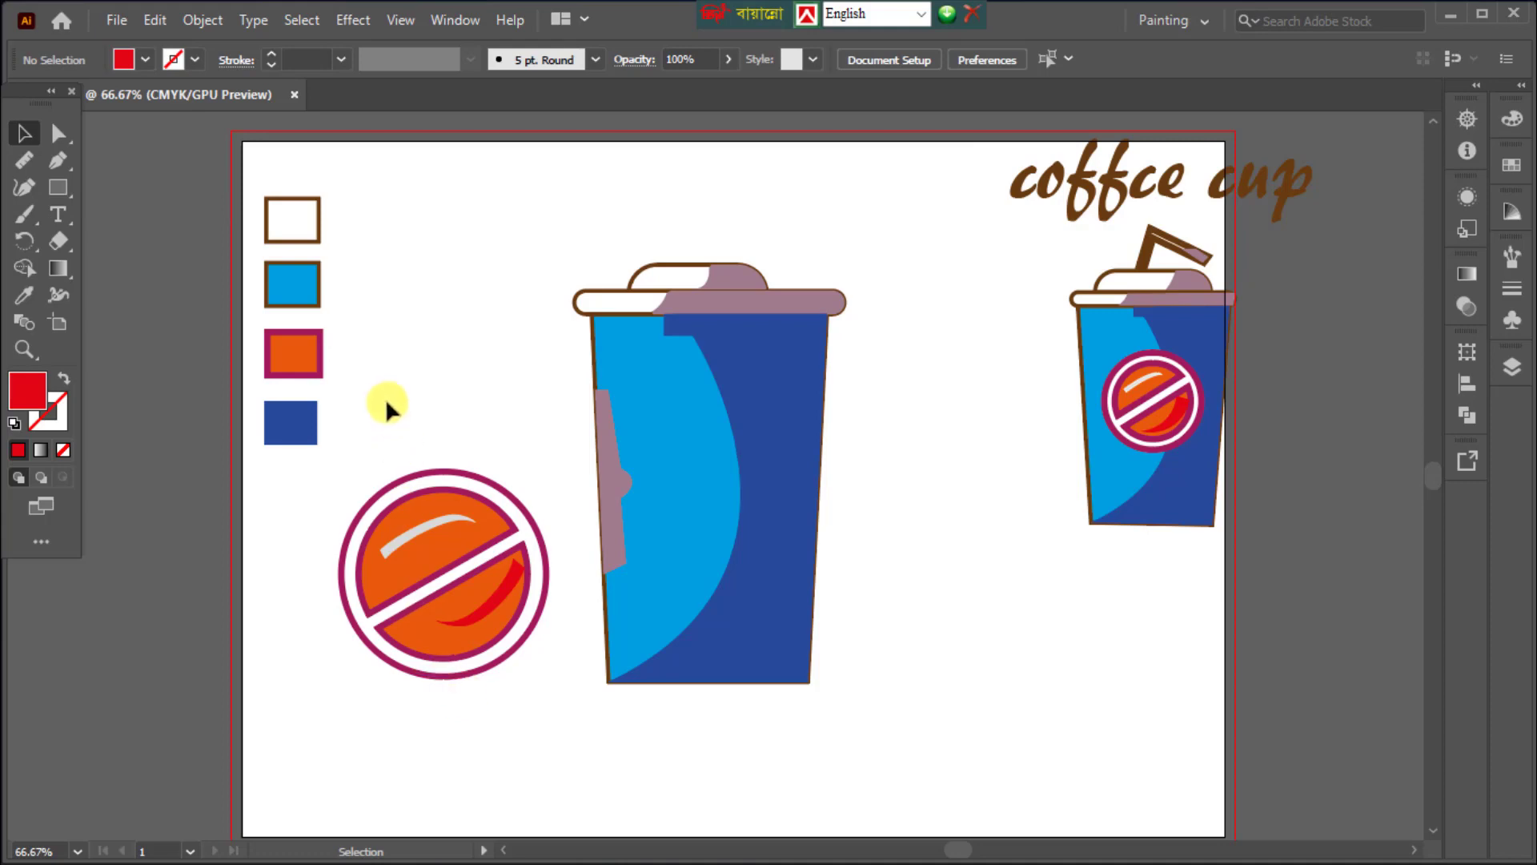
Select all the badge parts, including both arcs, and group them.
left_click_drag(384, 399, 474, 704)
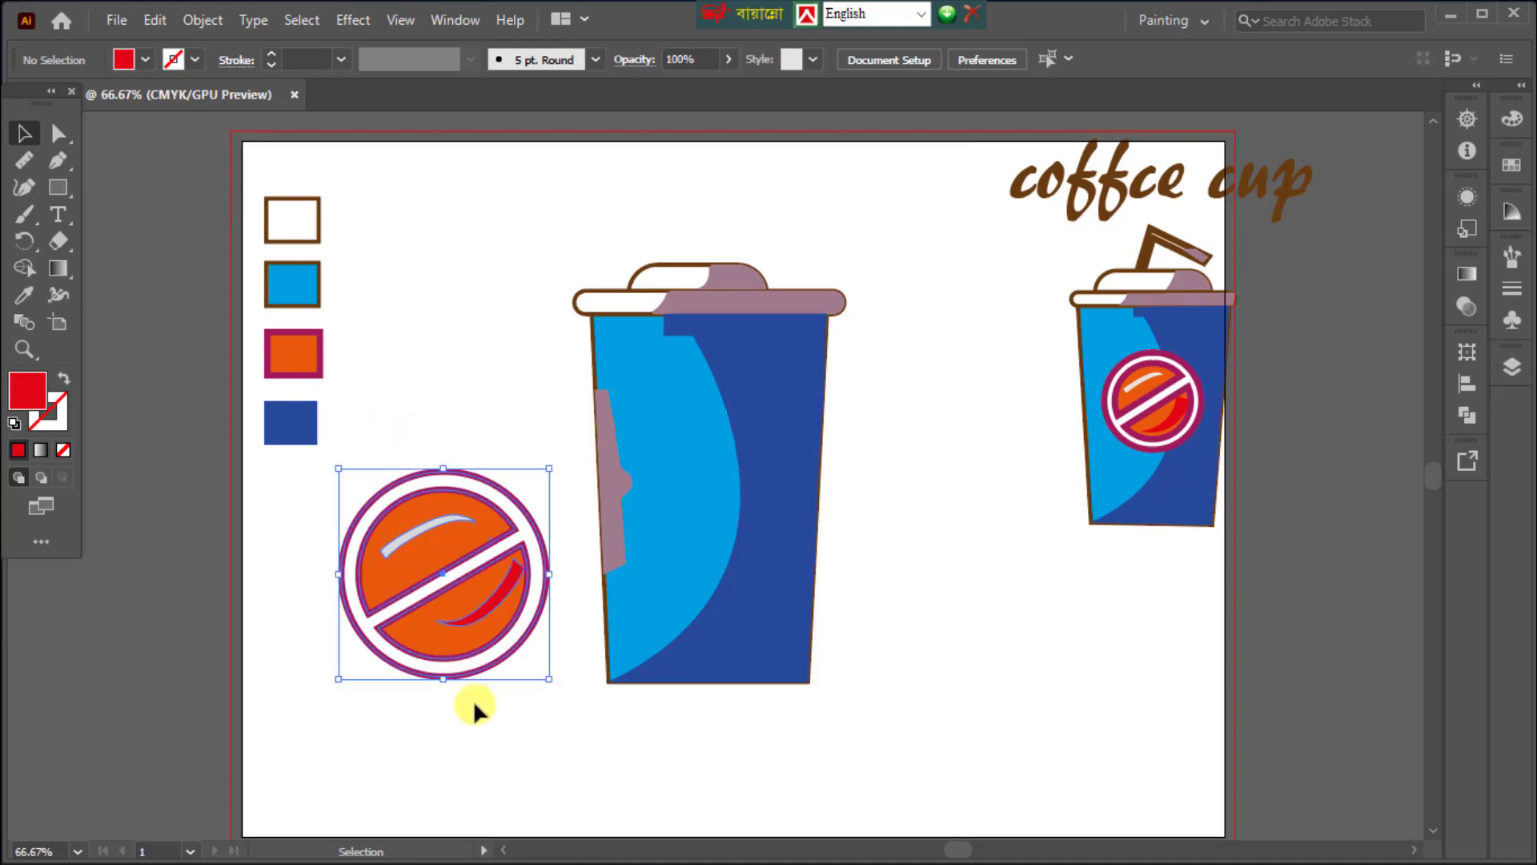
right_click(451, 604)
left_click(513, 400)
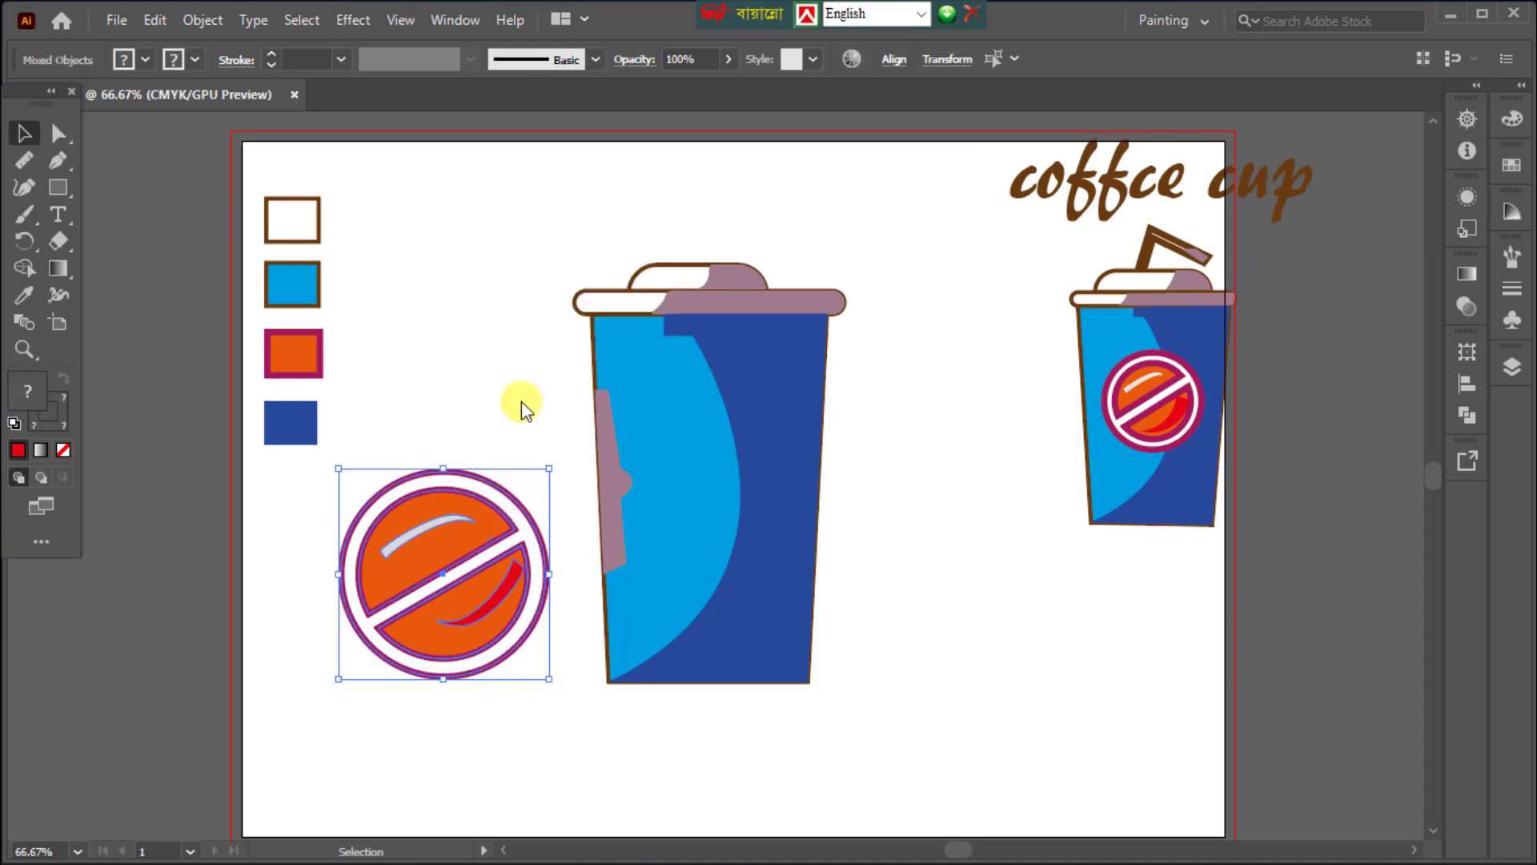
Move the badge group onto the cup, scale it down proportionally, and centre it on the cup body.
left_click_drag(497, 602, 743, 522)
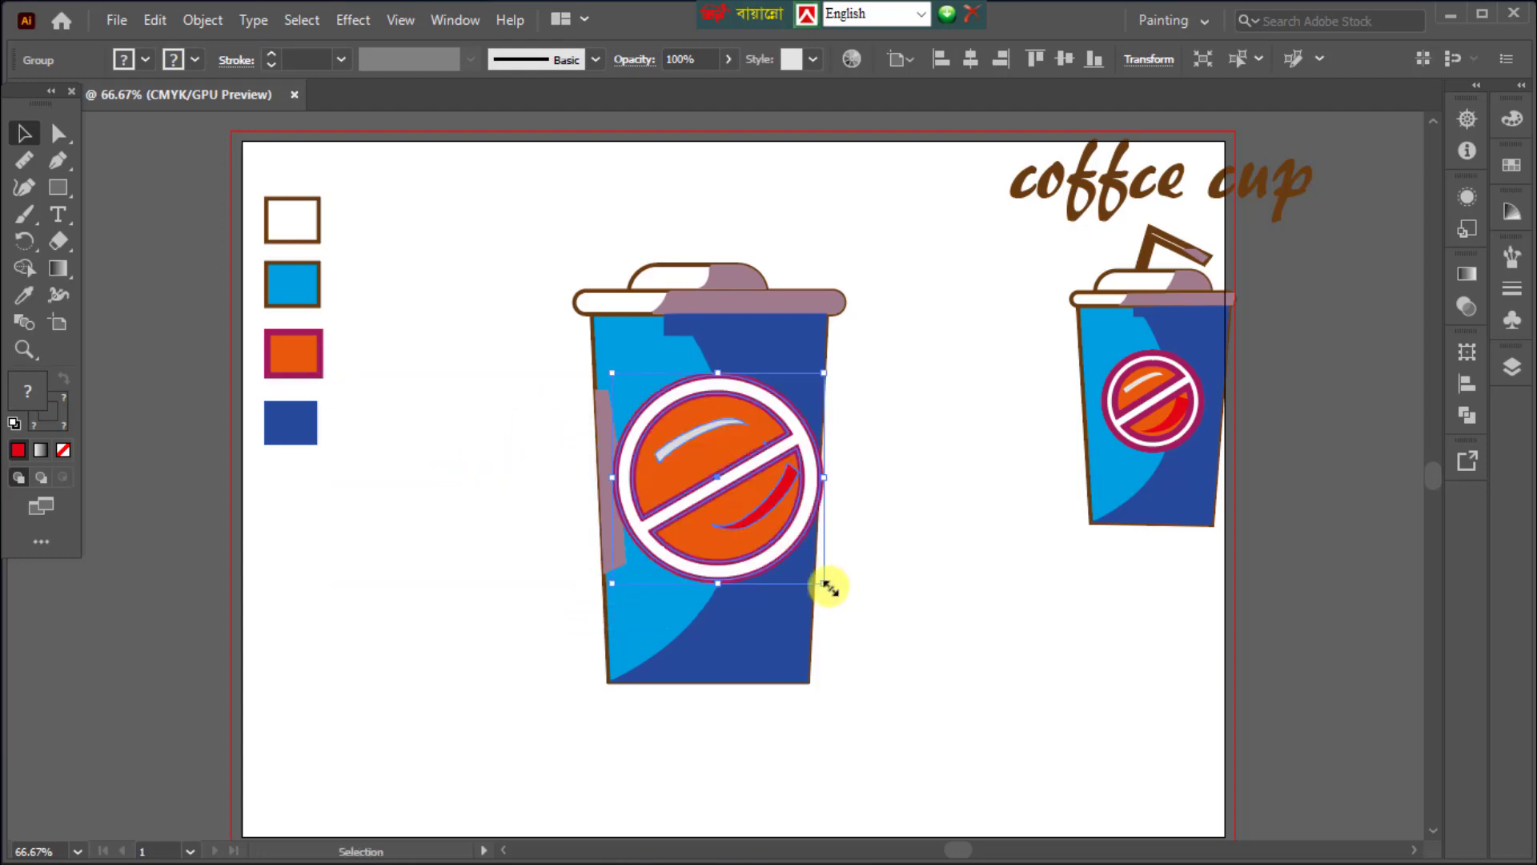
left_click_drag(829, 588, 779, 536)
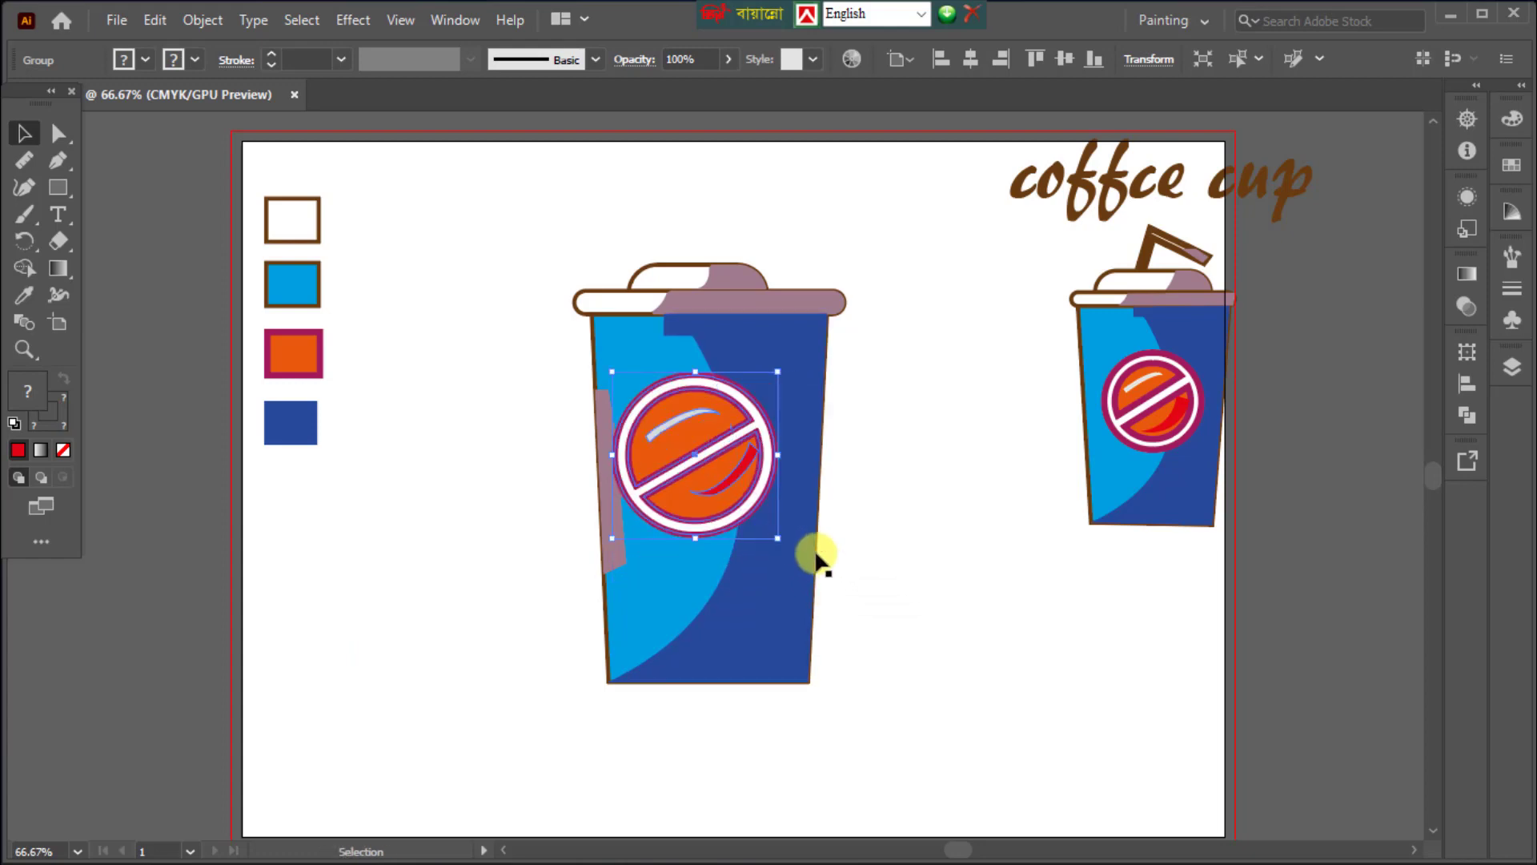
left_click_drag(695, 472, 719, 484)
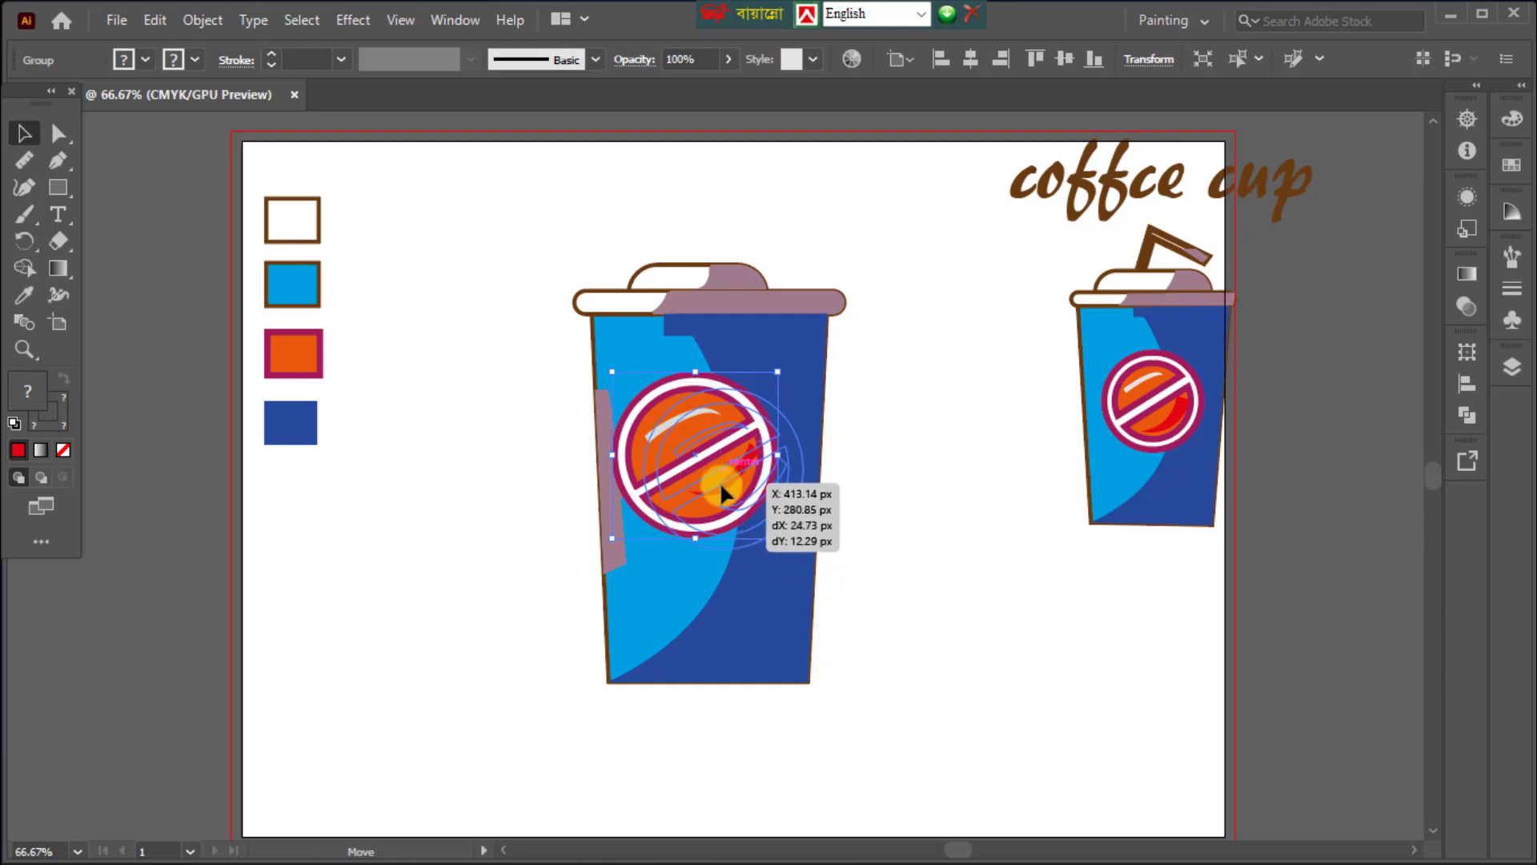
left_click_drag(719, 484, 729, 503)
left_click(888, 572)
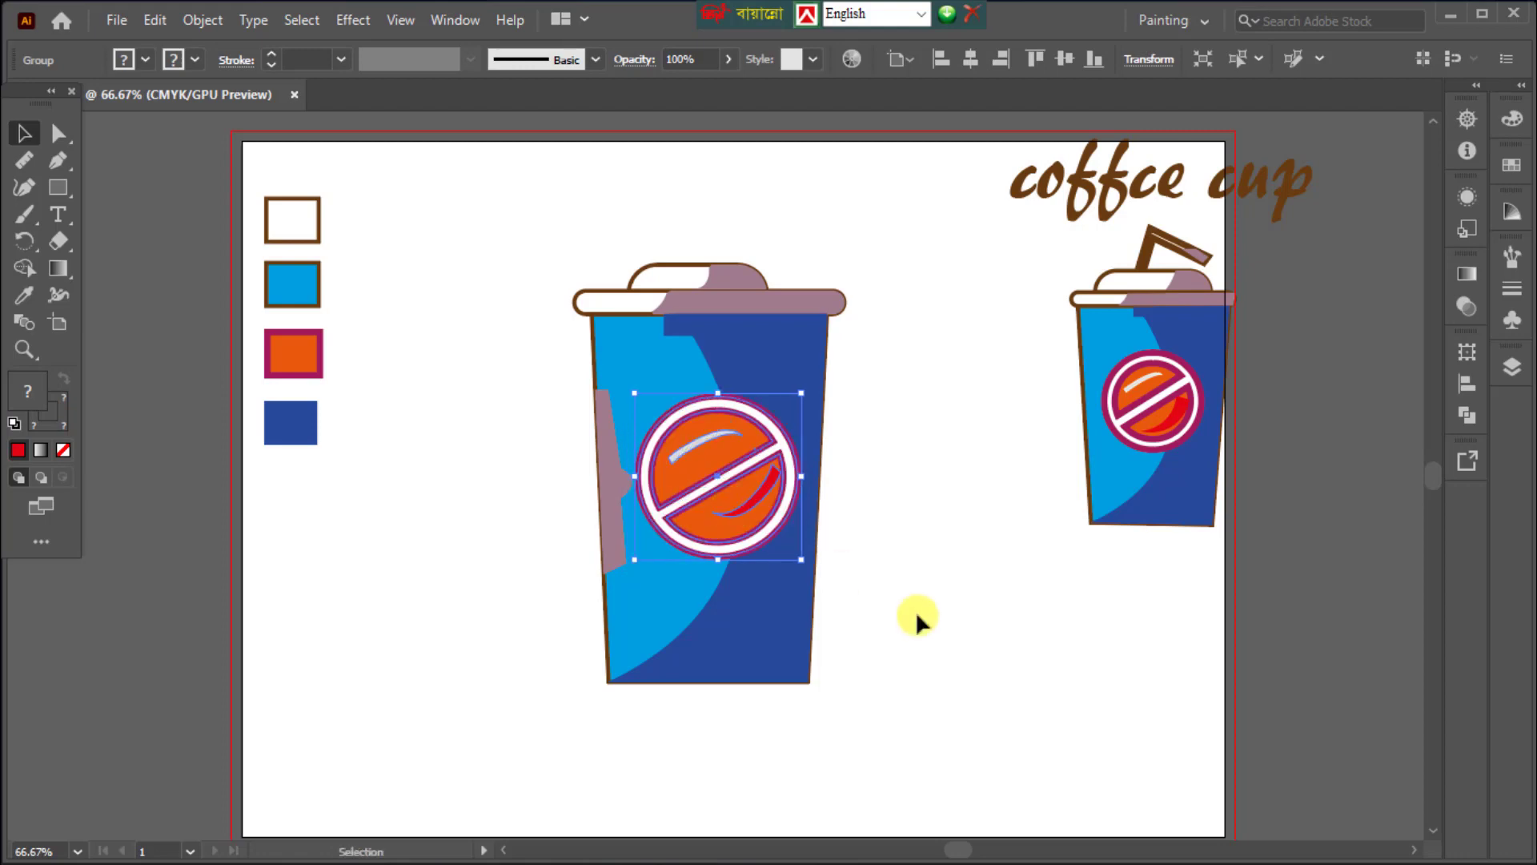
left_click(915, 612)
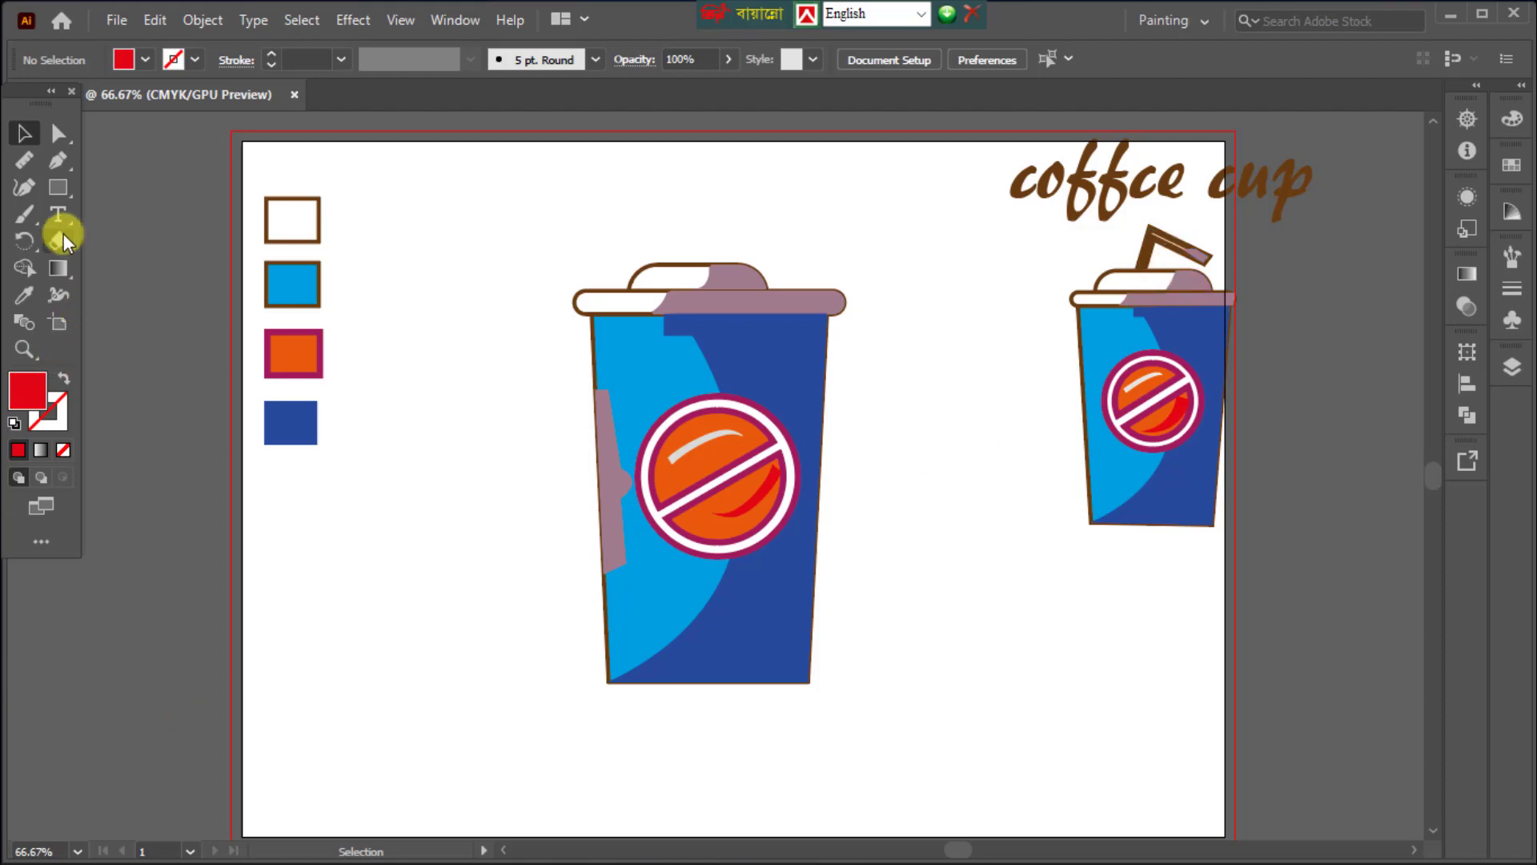
Draw a closed bent straw outline about 141 px wide and 134 px tall with the Pen tool beside the cup, swapping fill and stroke.
left_click(59, 161)
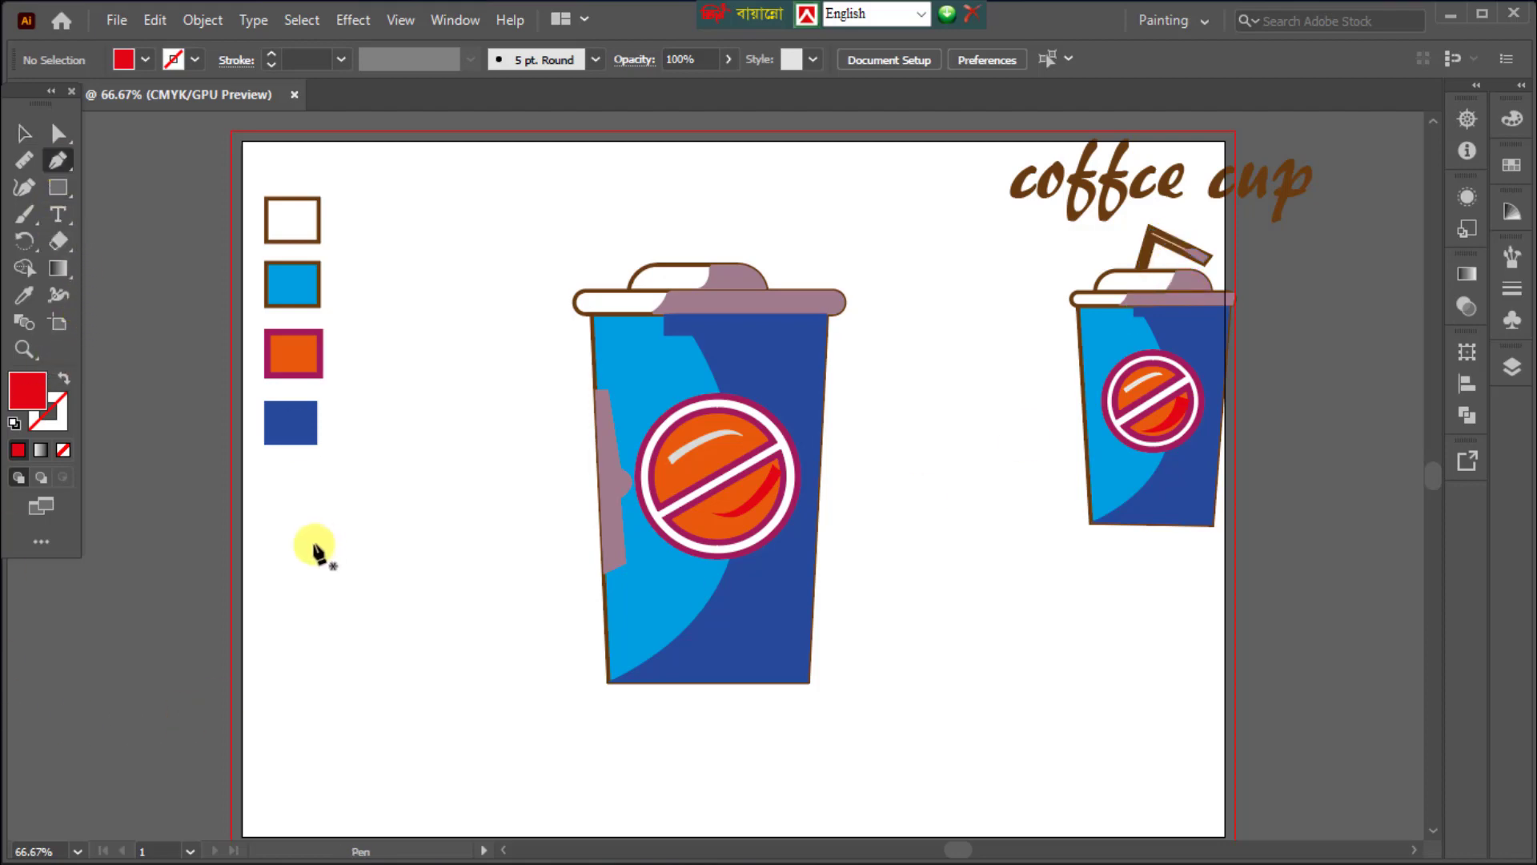
left_click(310, 588)
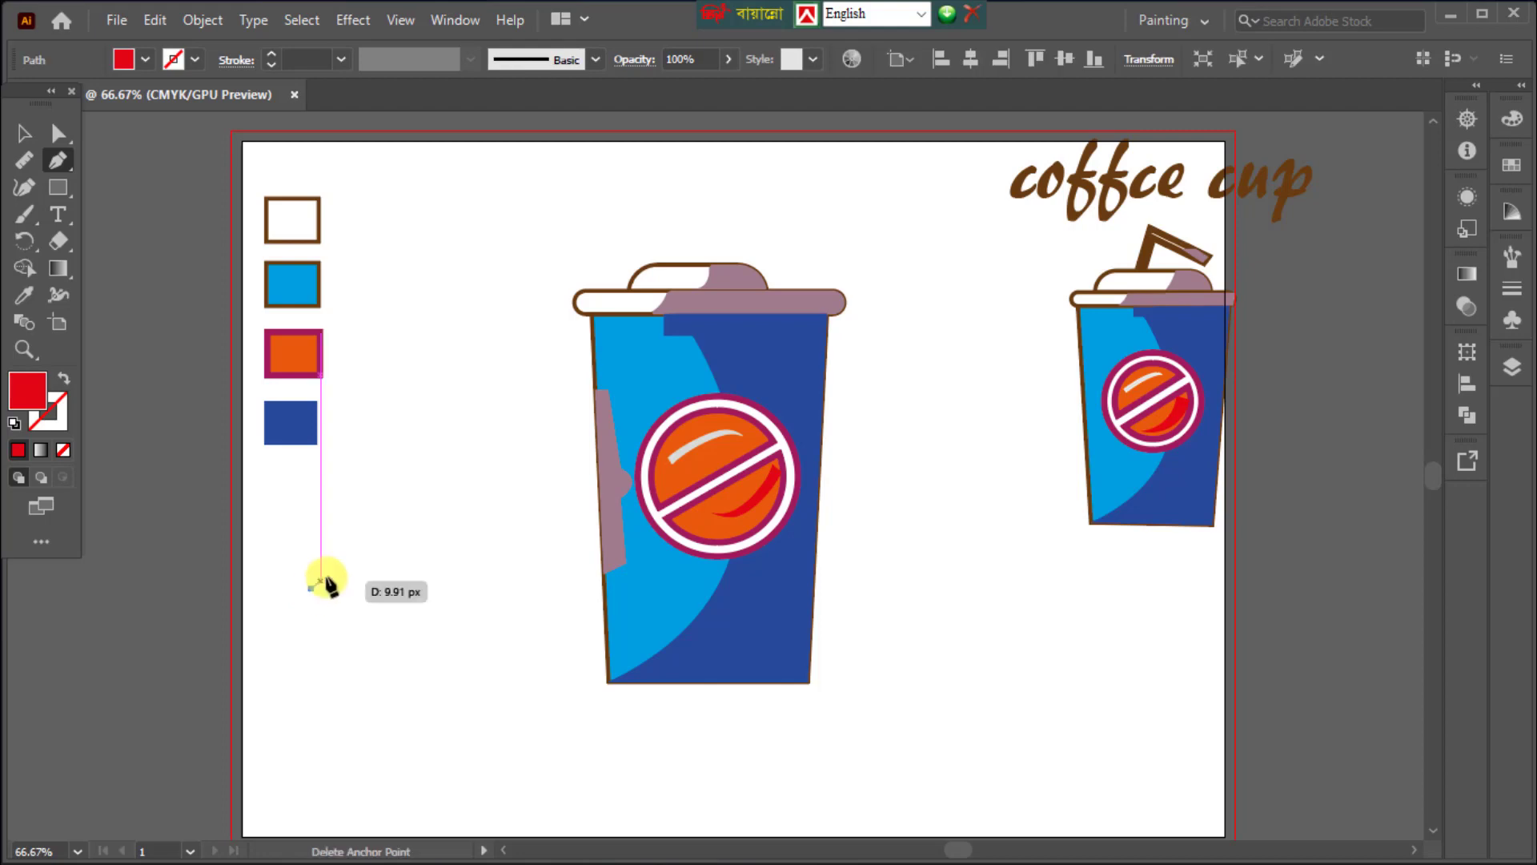
left_click(407, 432)
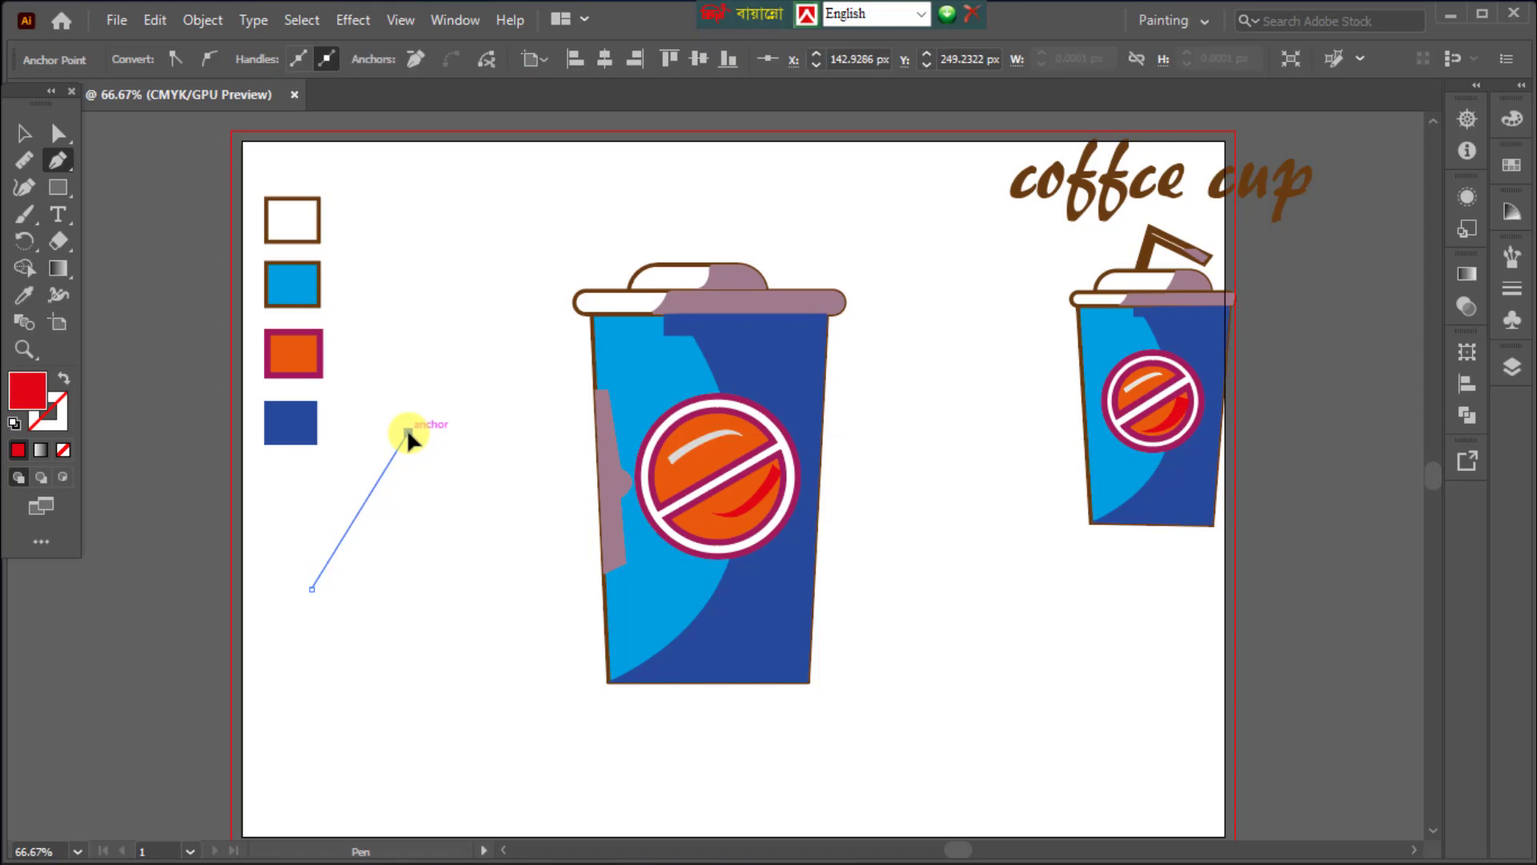
left_click(476, 525)
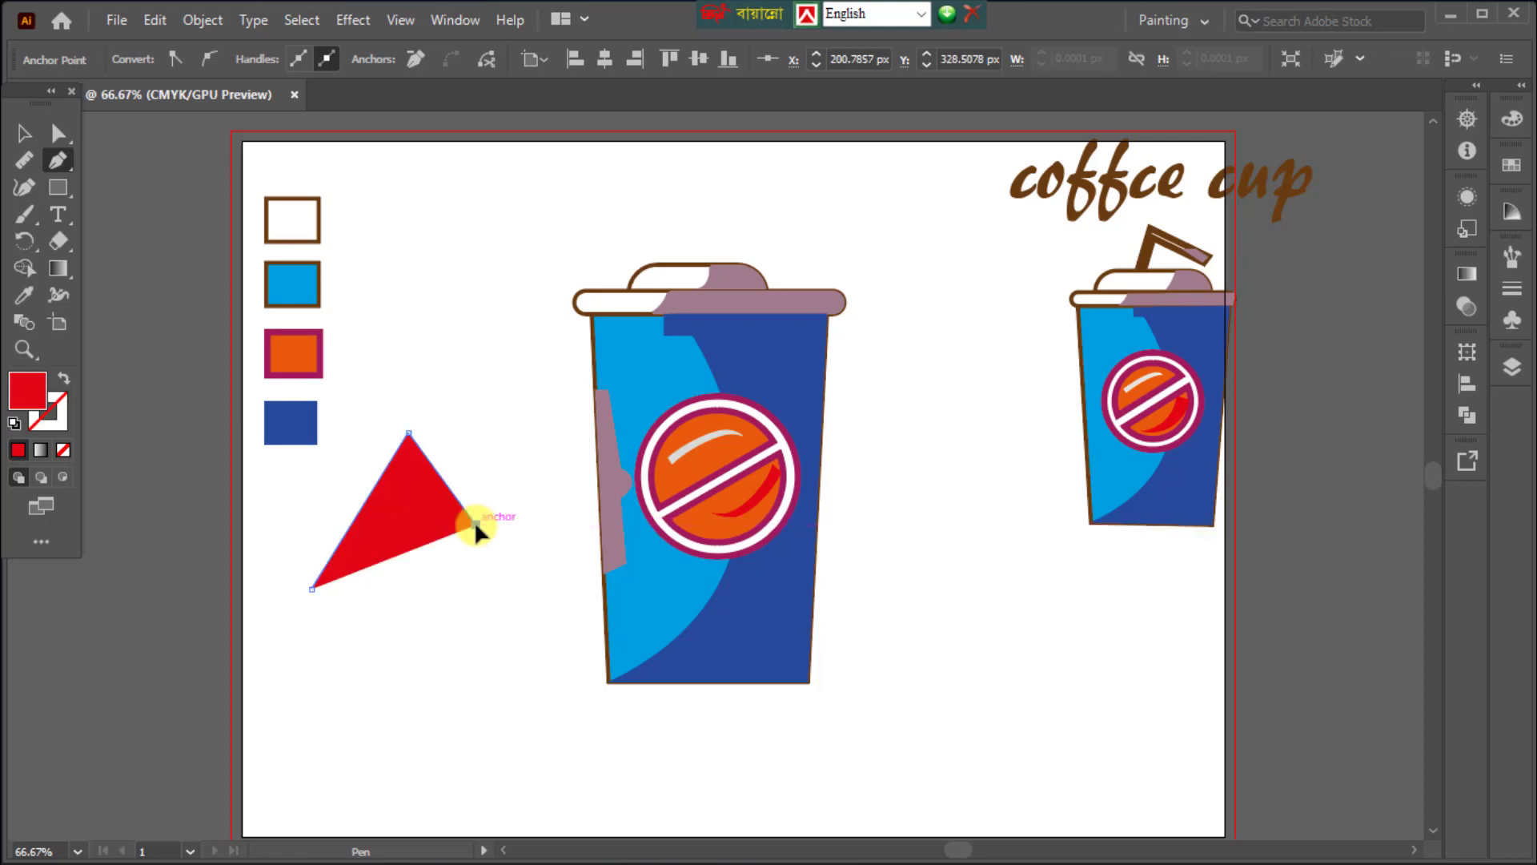
left_click(64, 382)
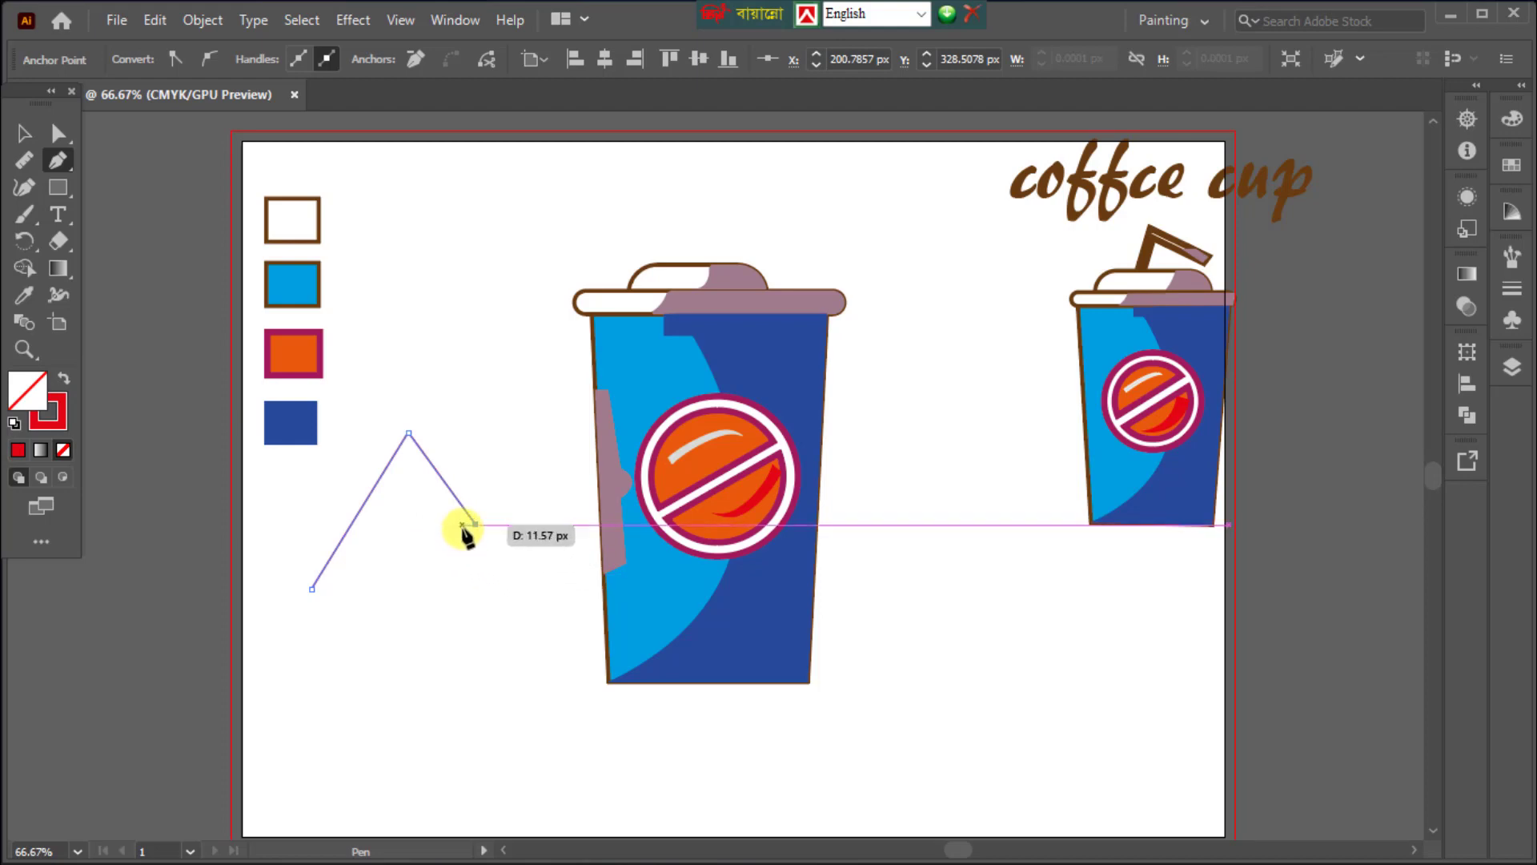
left_click(462, 524)
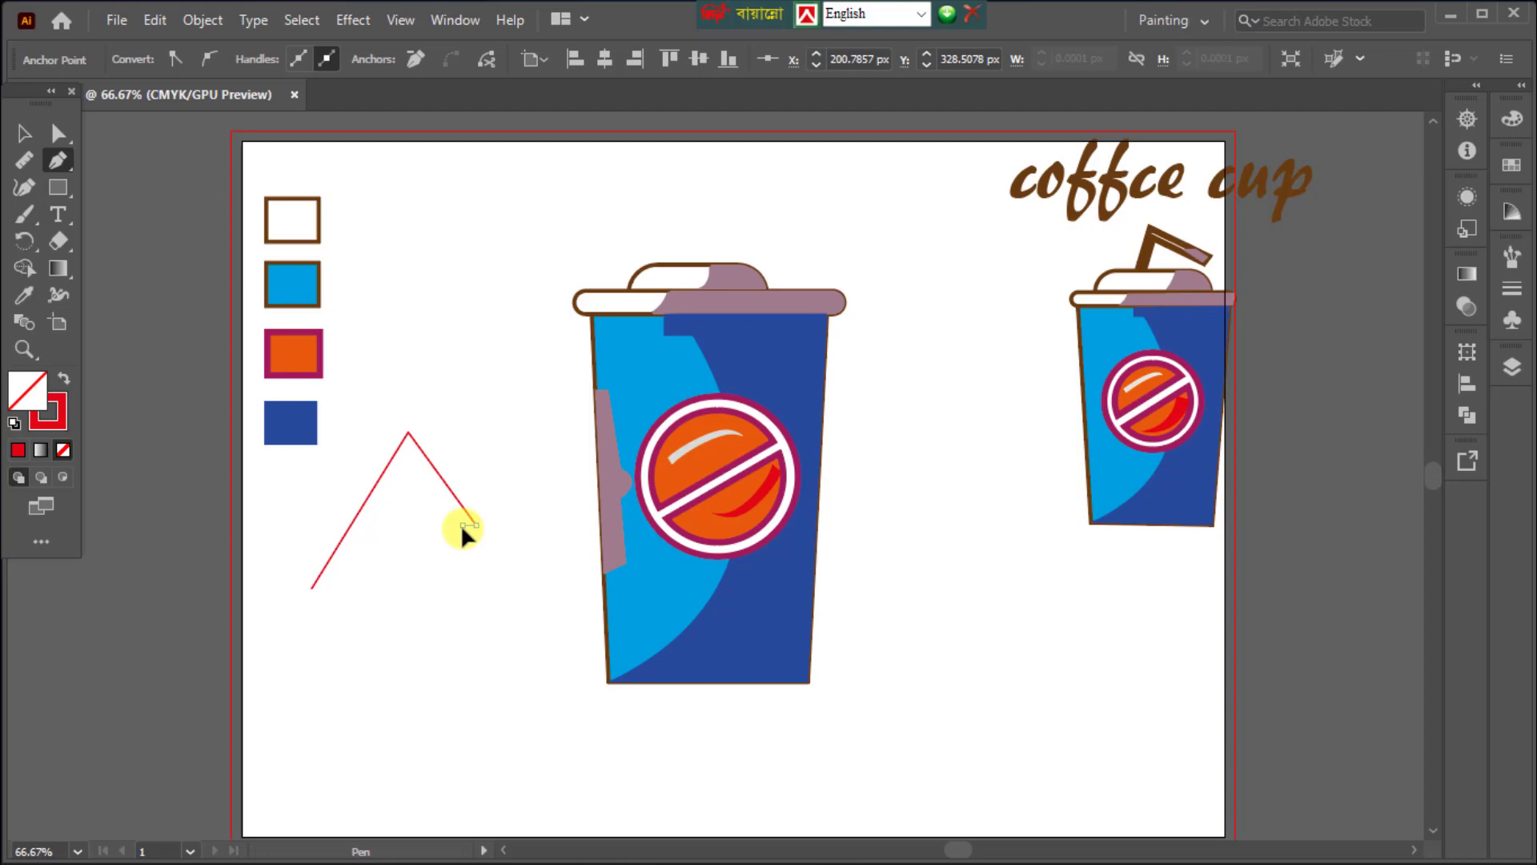
left_click(408, 454)
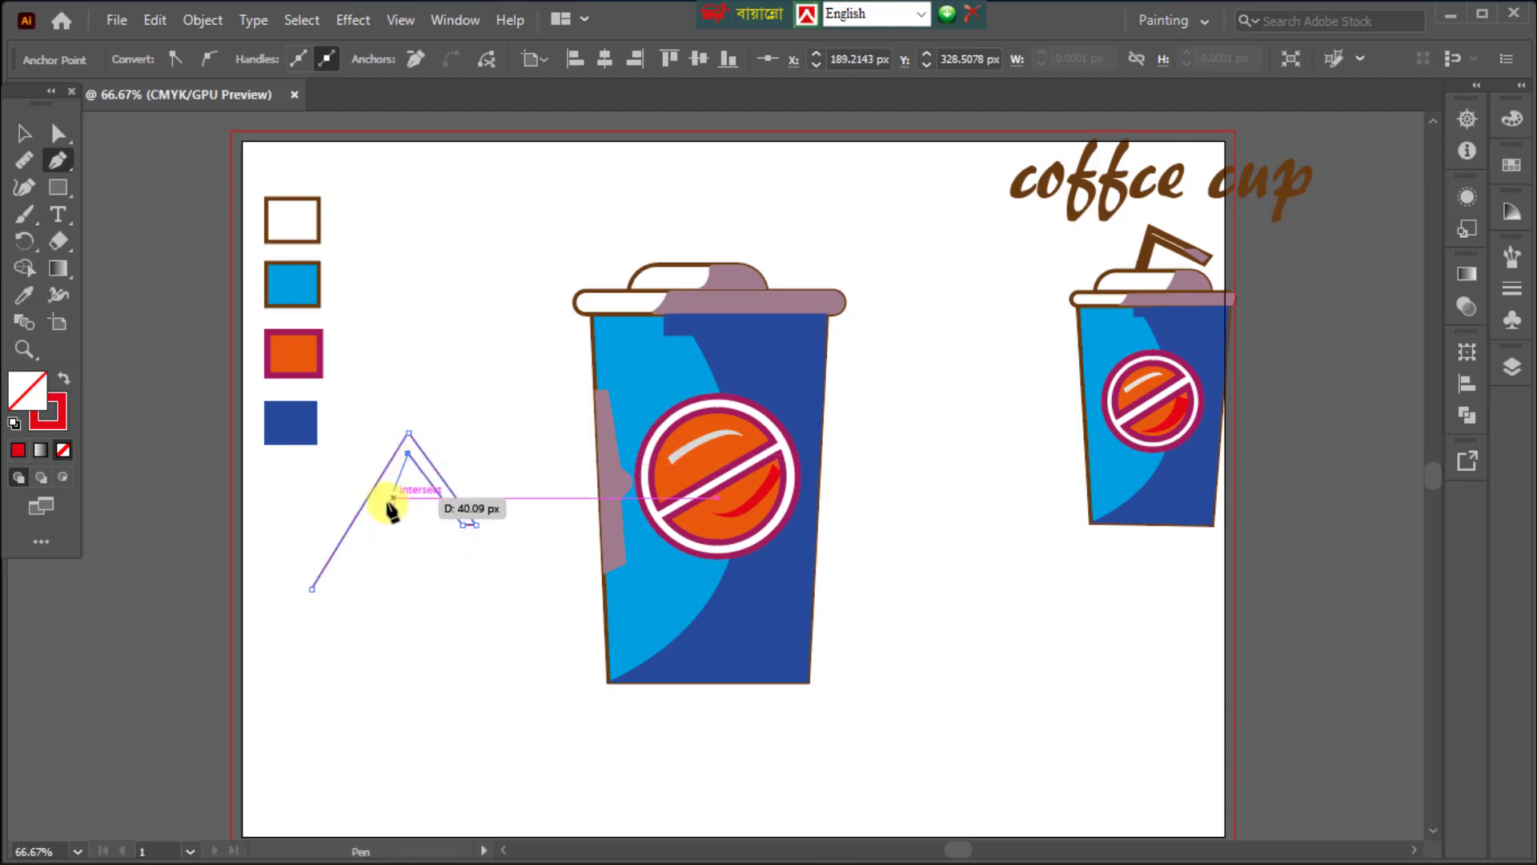
left_click(312, 589)
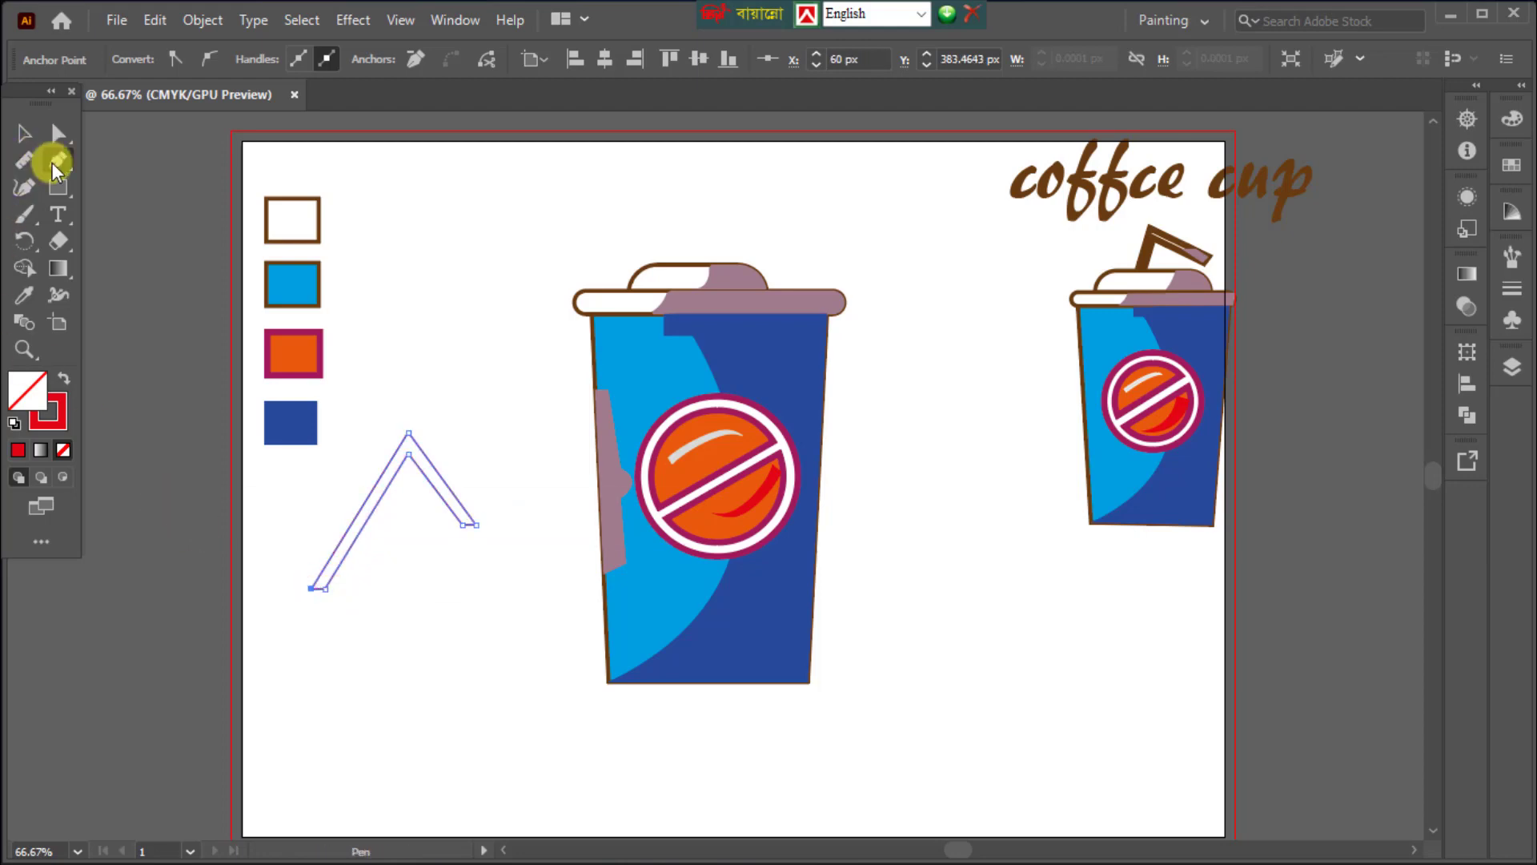
Copy the white fill and brown stroke of the white sample rectangle onto the straw with the Eyedropper, and deselect it.
left_click(26, 296)
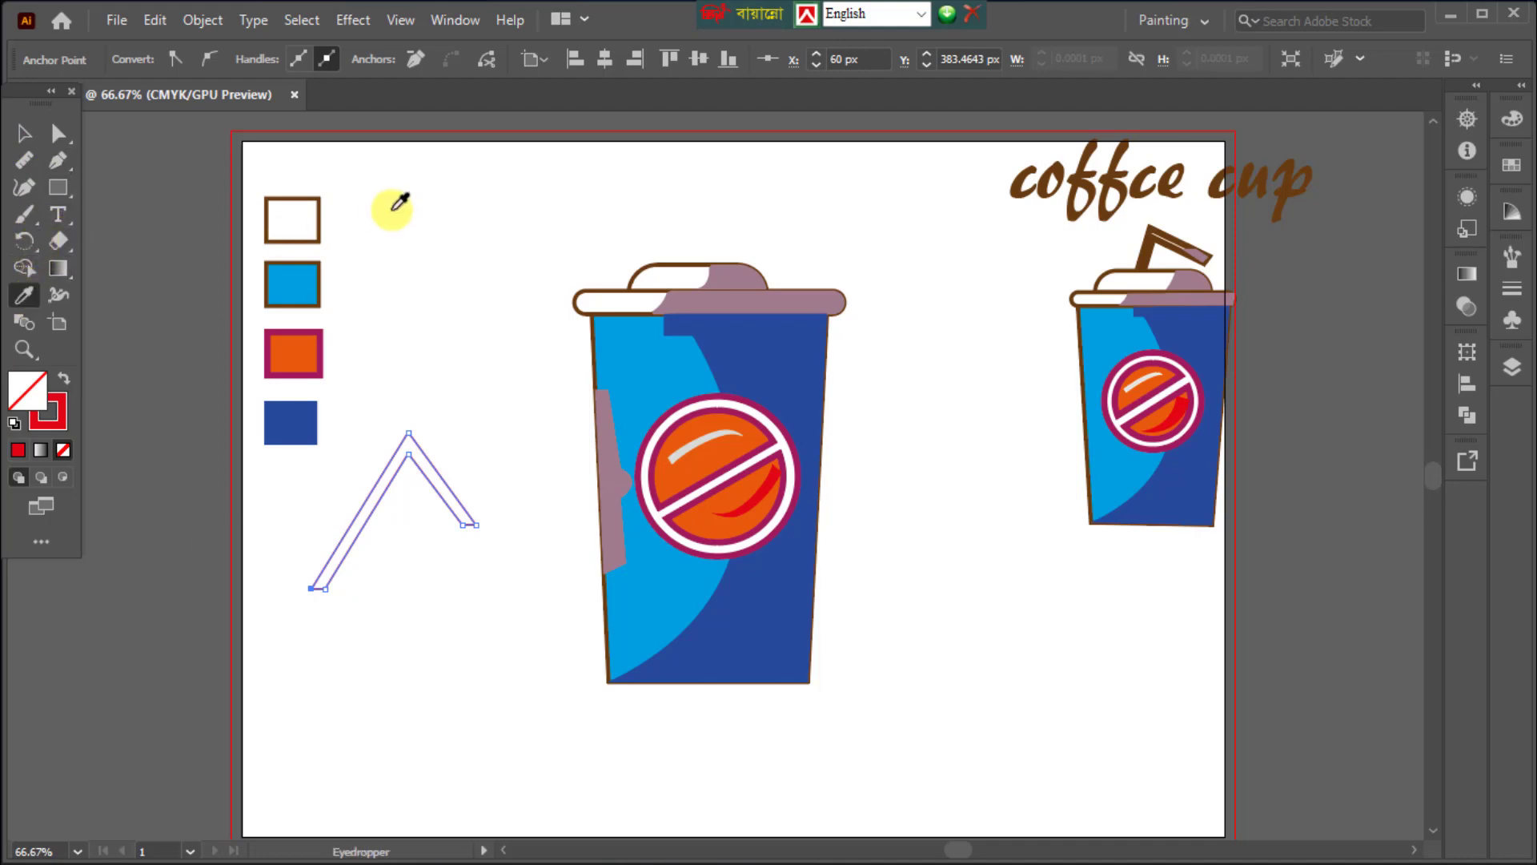
left_click(318, 237)
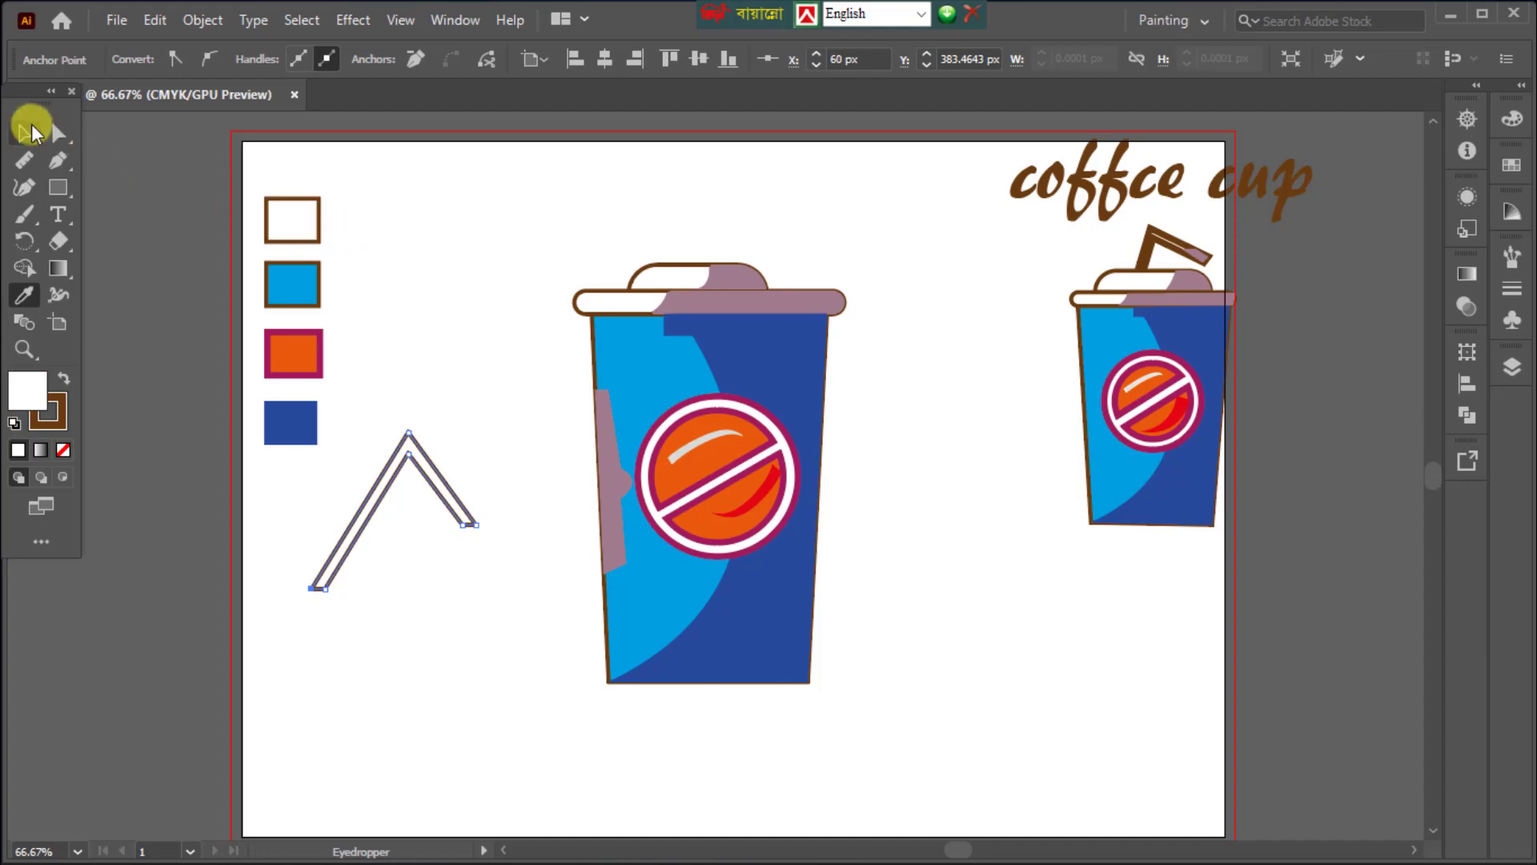
left_click(24, 136)
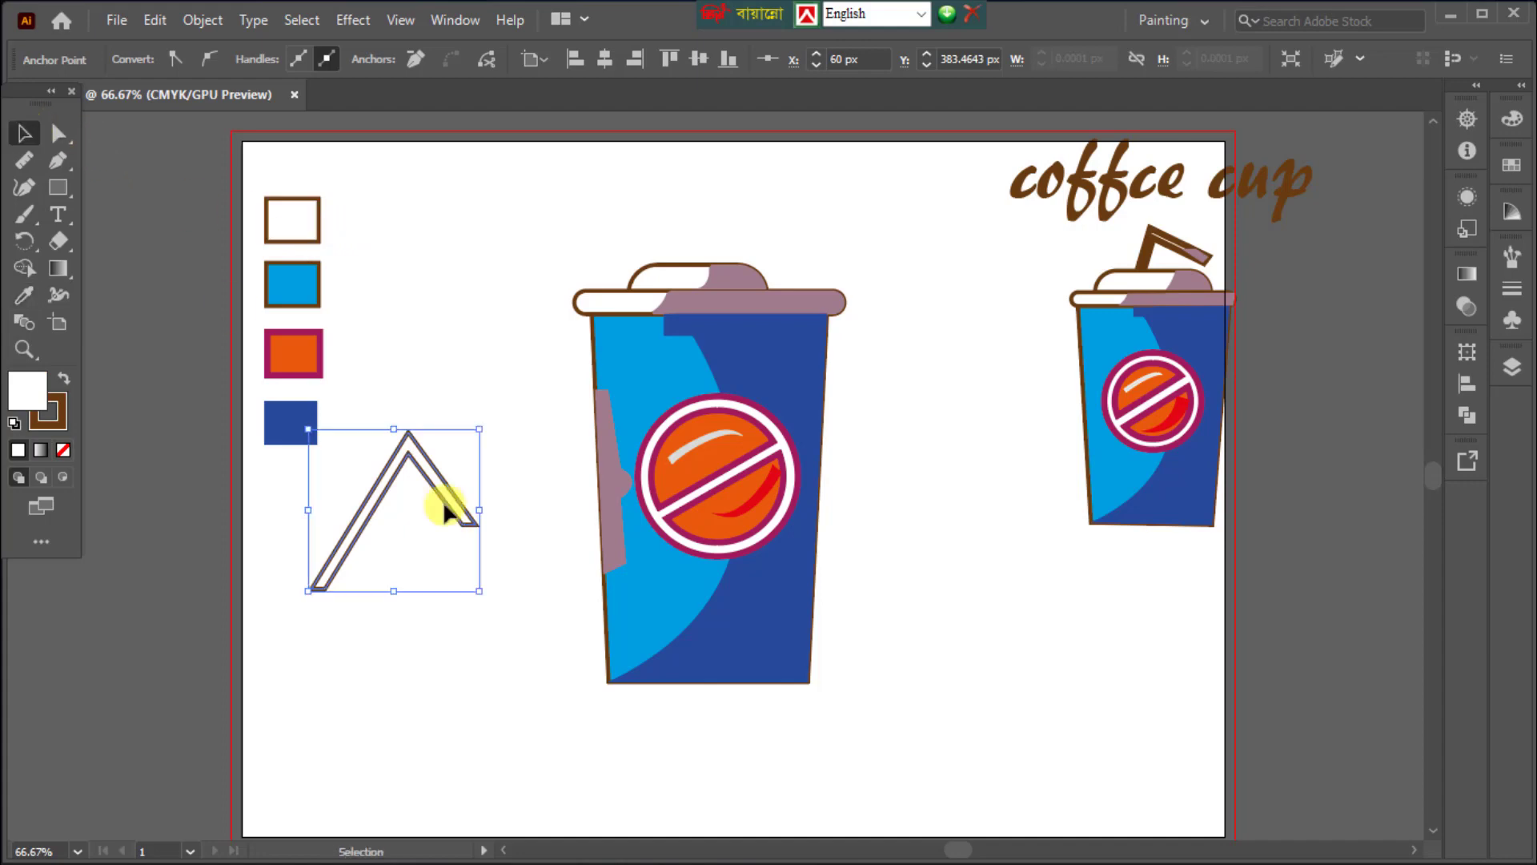
left_click(478, 650)
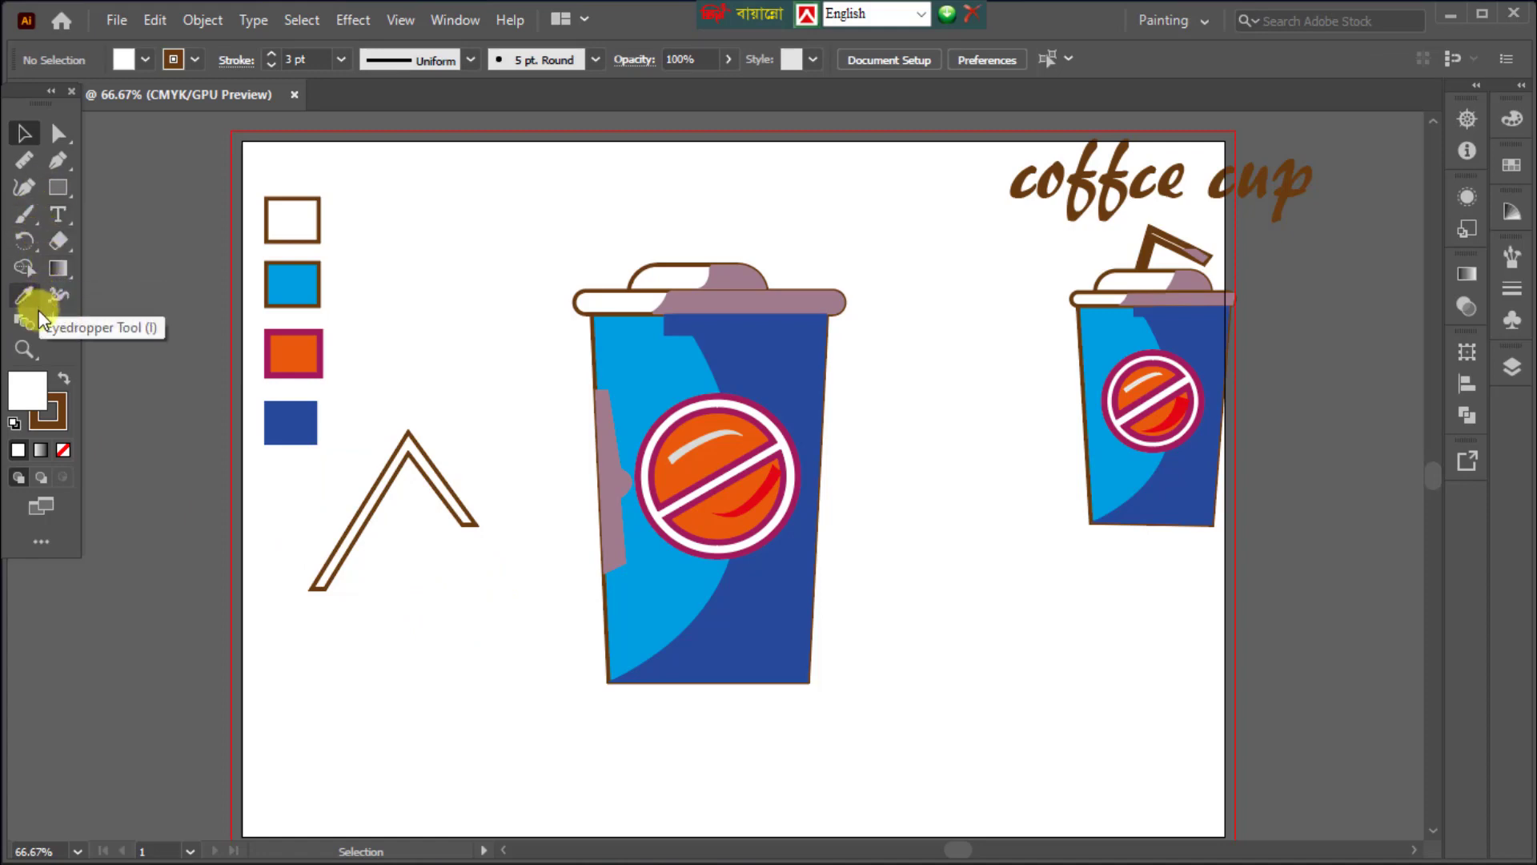
Draw a closed rounded shape with the Pen tool, overlapping the lower end of the straw's short arm.
left_click(61, 164)
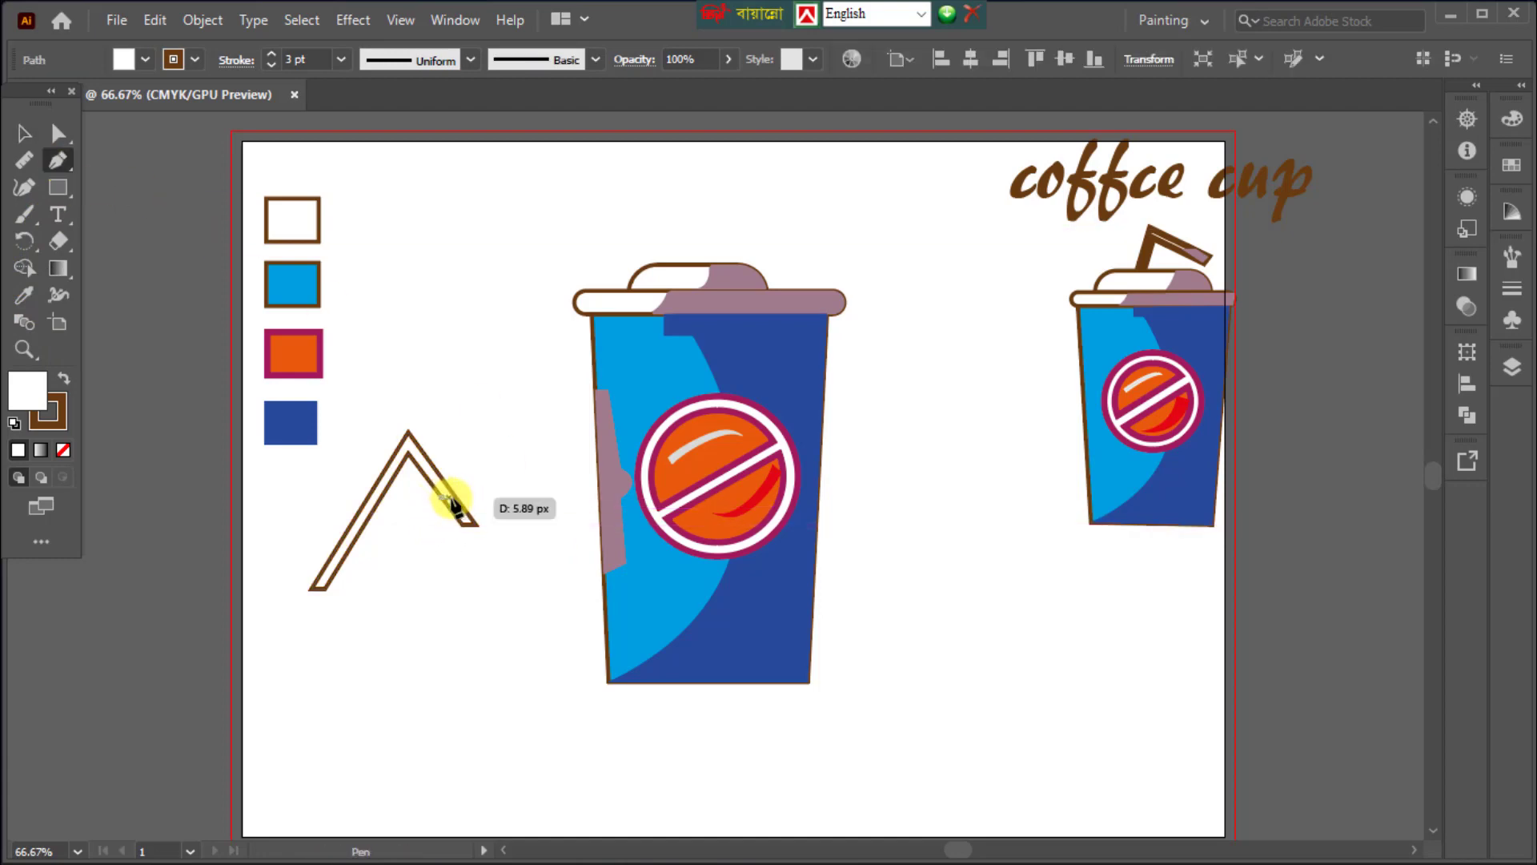
left_click_drag(443, 498, 488, 505)
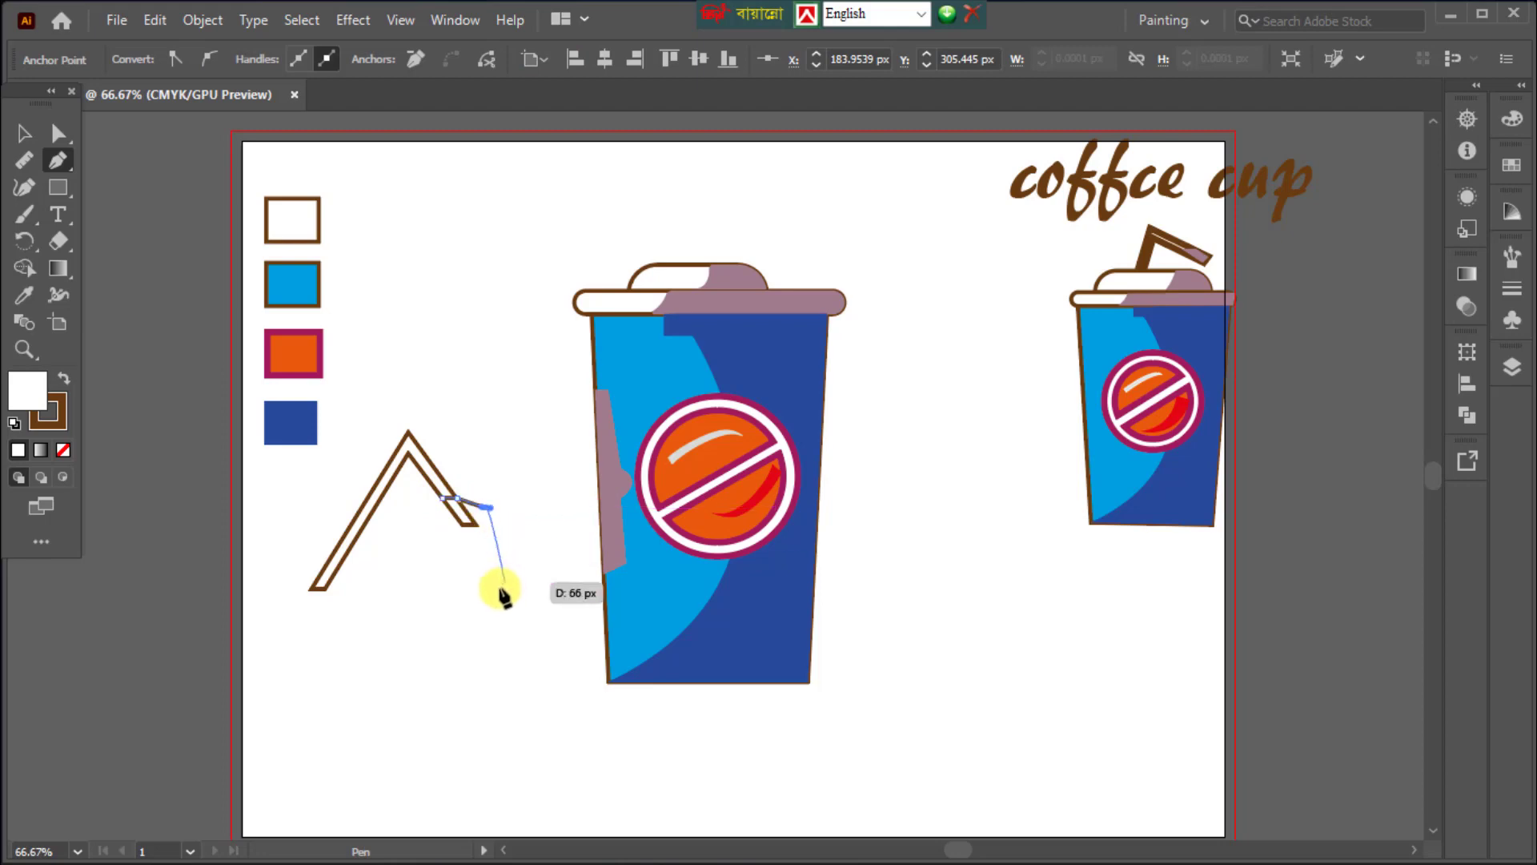
left_click(491, 601)
left_click_drag(420, 627, 438, 649)
left_click_drag(422, 516, 440, 508)
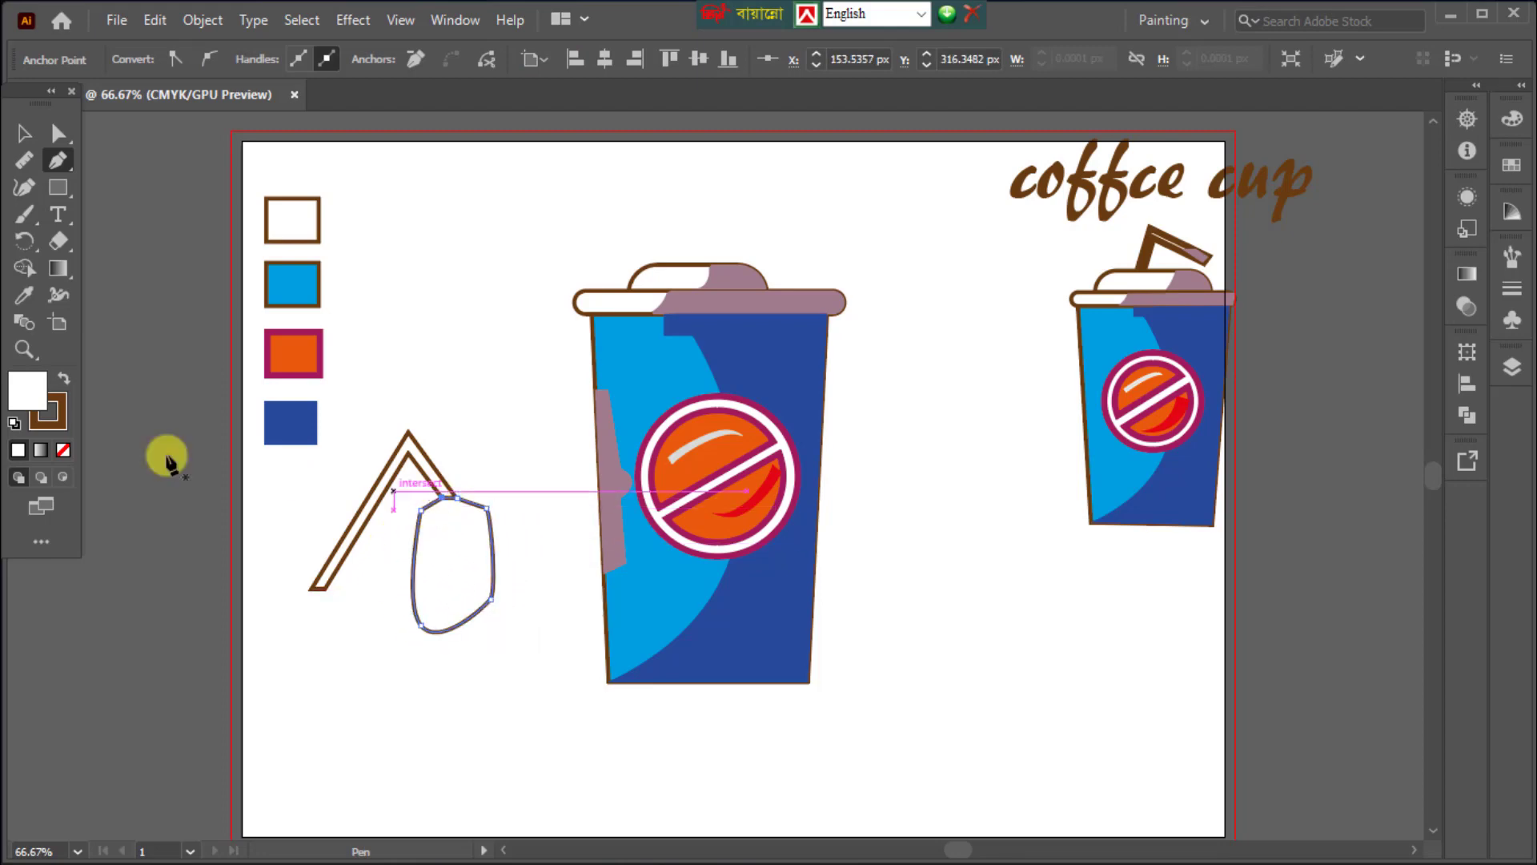
Give the rounded shape over the straw's end the lid shadow's mauve fill with no stroke, and deselect it.
left_click(62, 379)
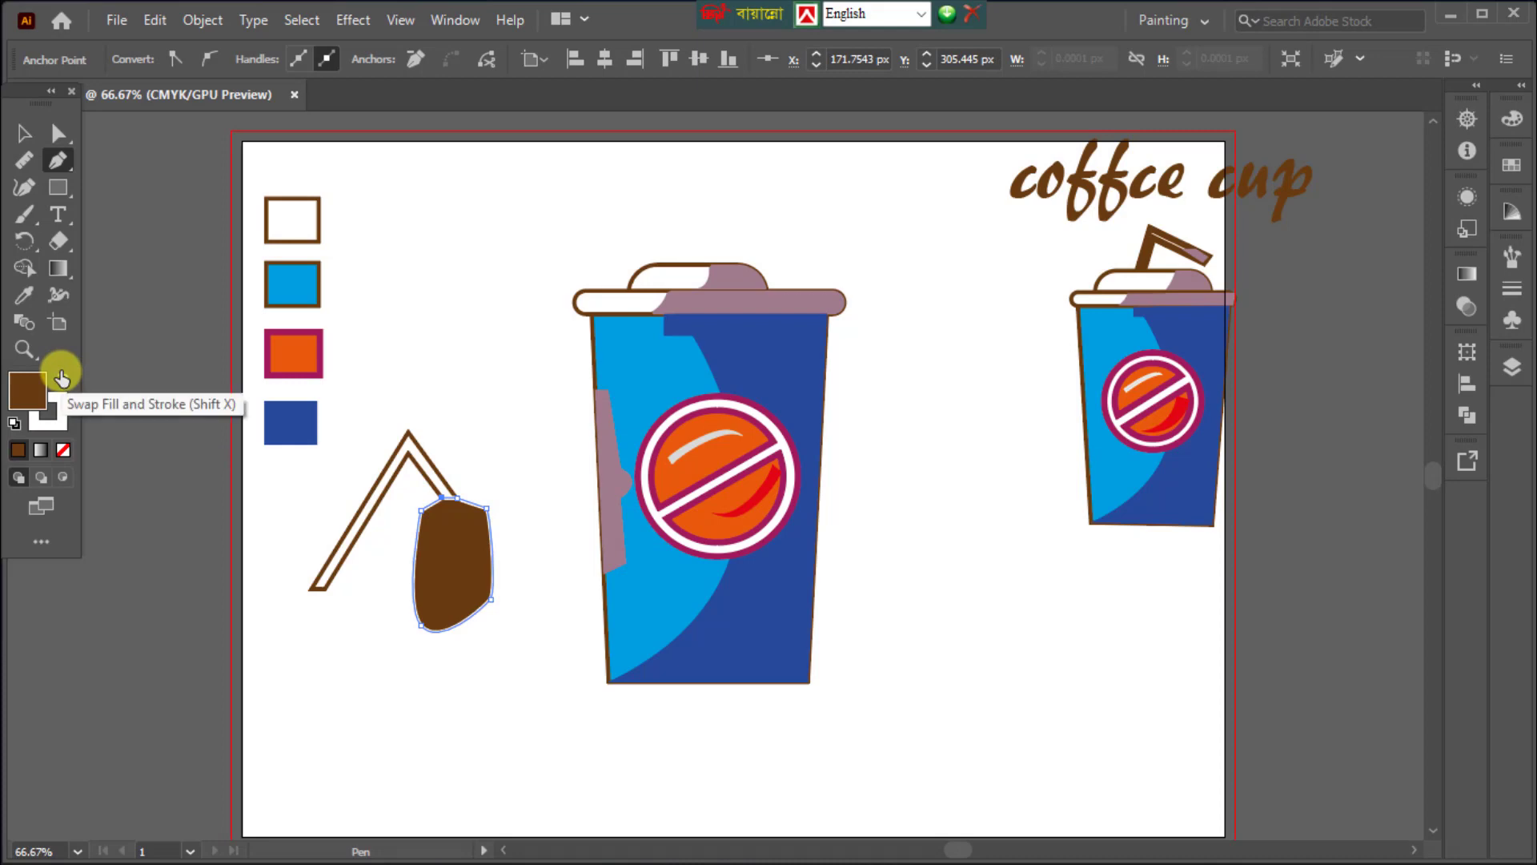
left_click(24, 295)
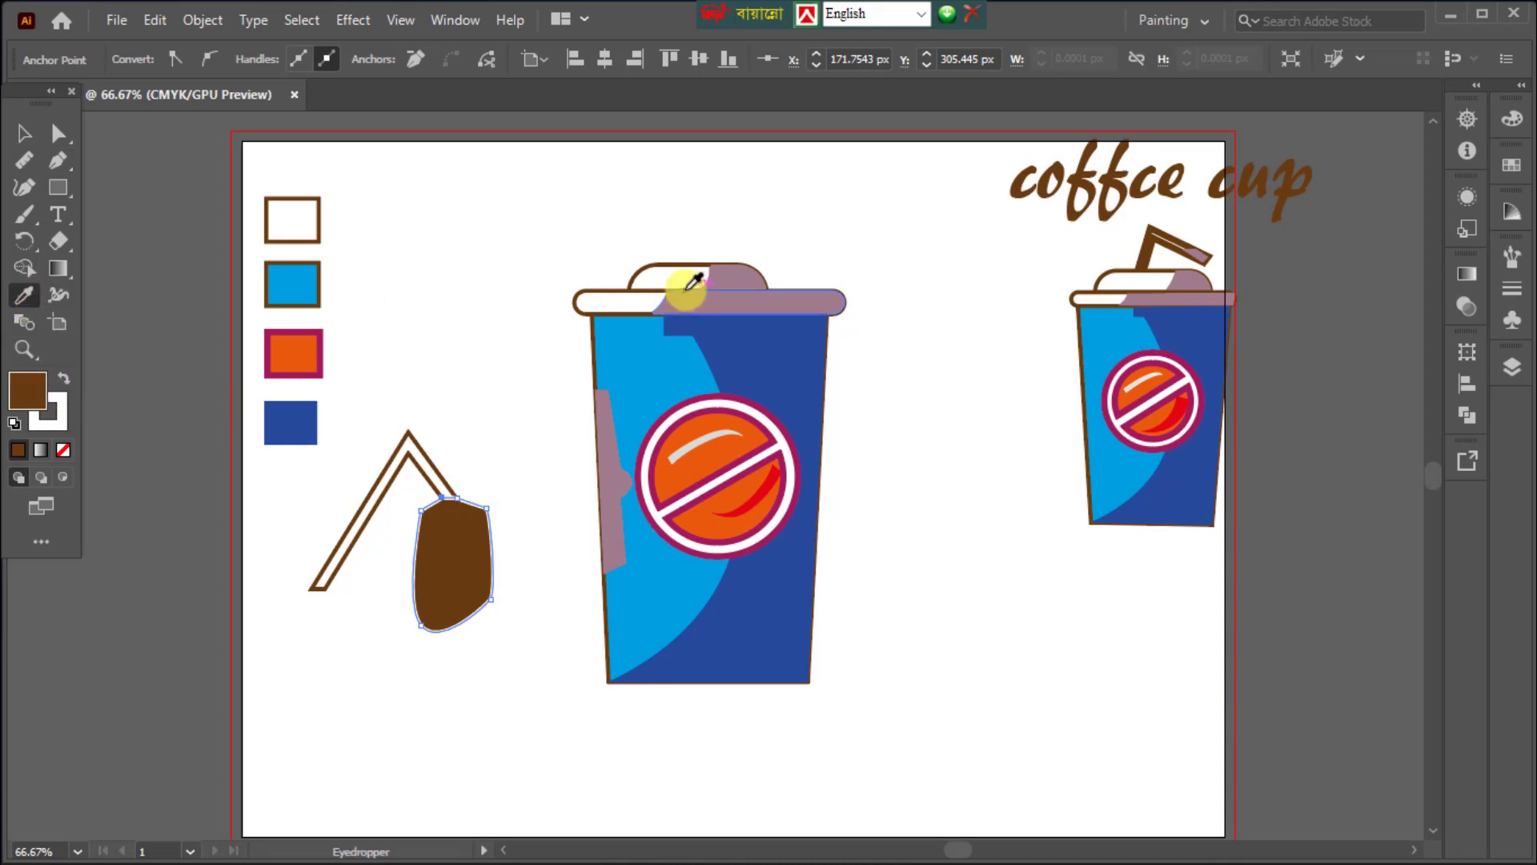
left_click(749, 300)
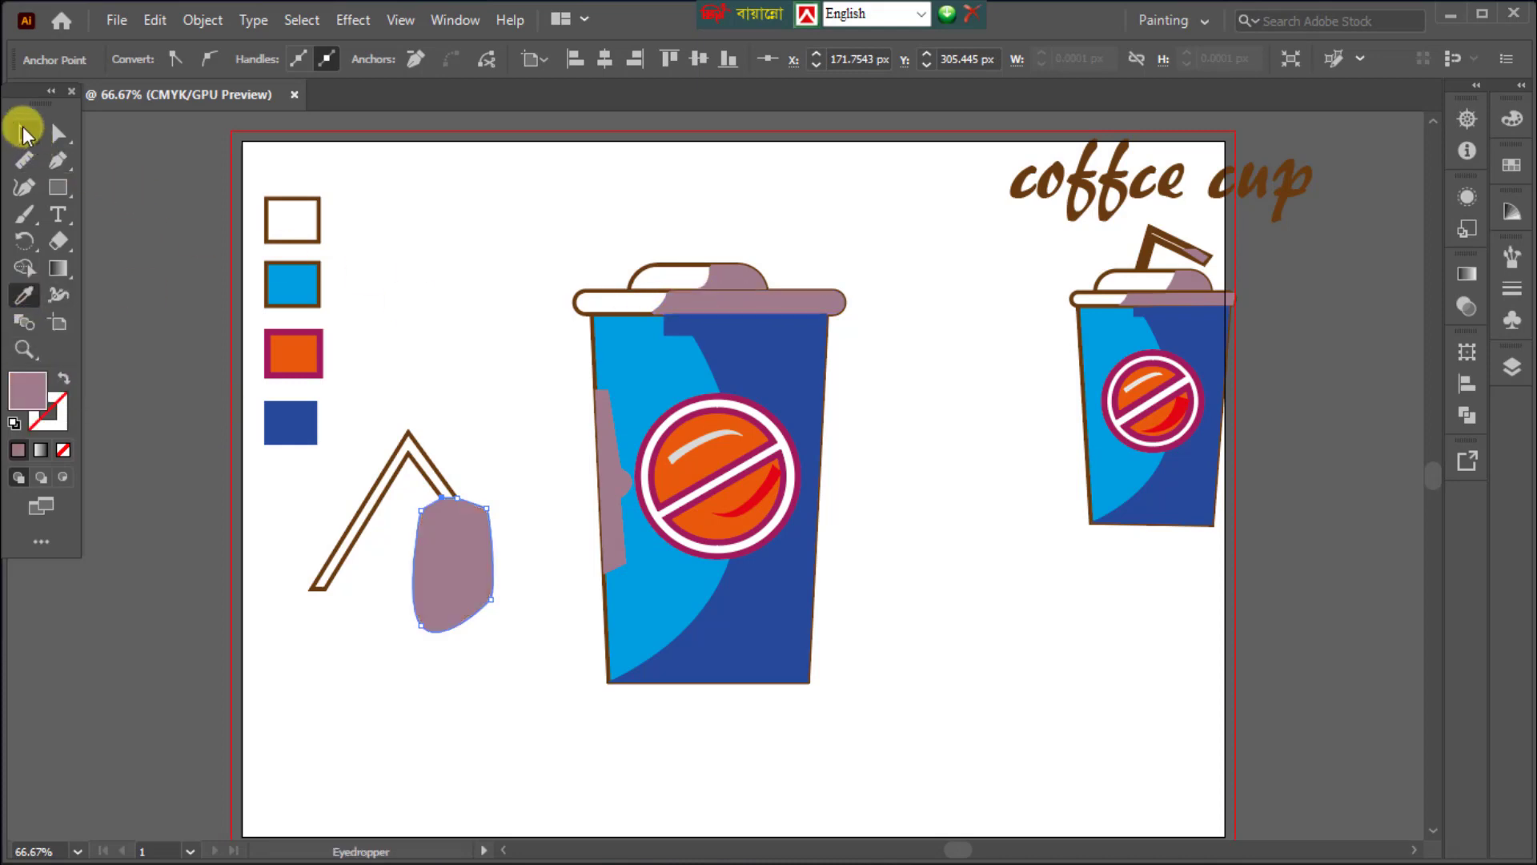
left_click(23, 132)
left_click(426, 664)
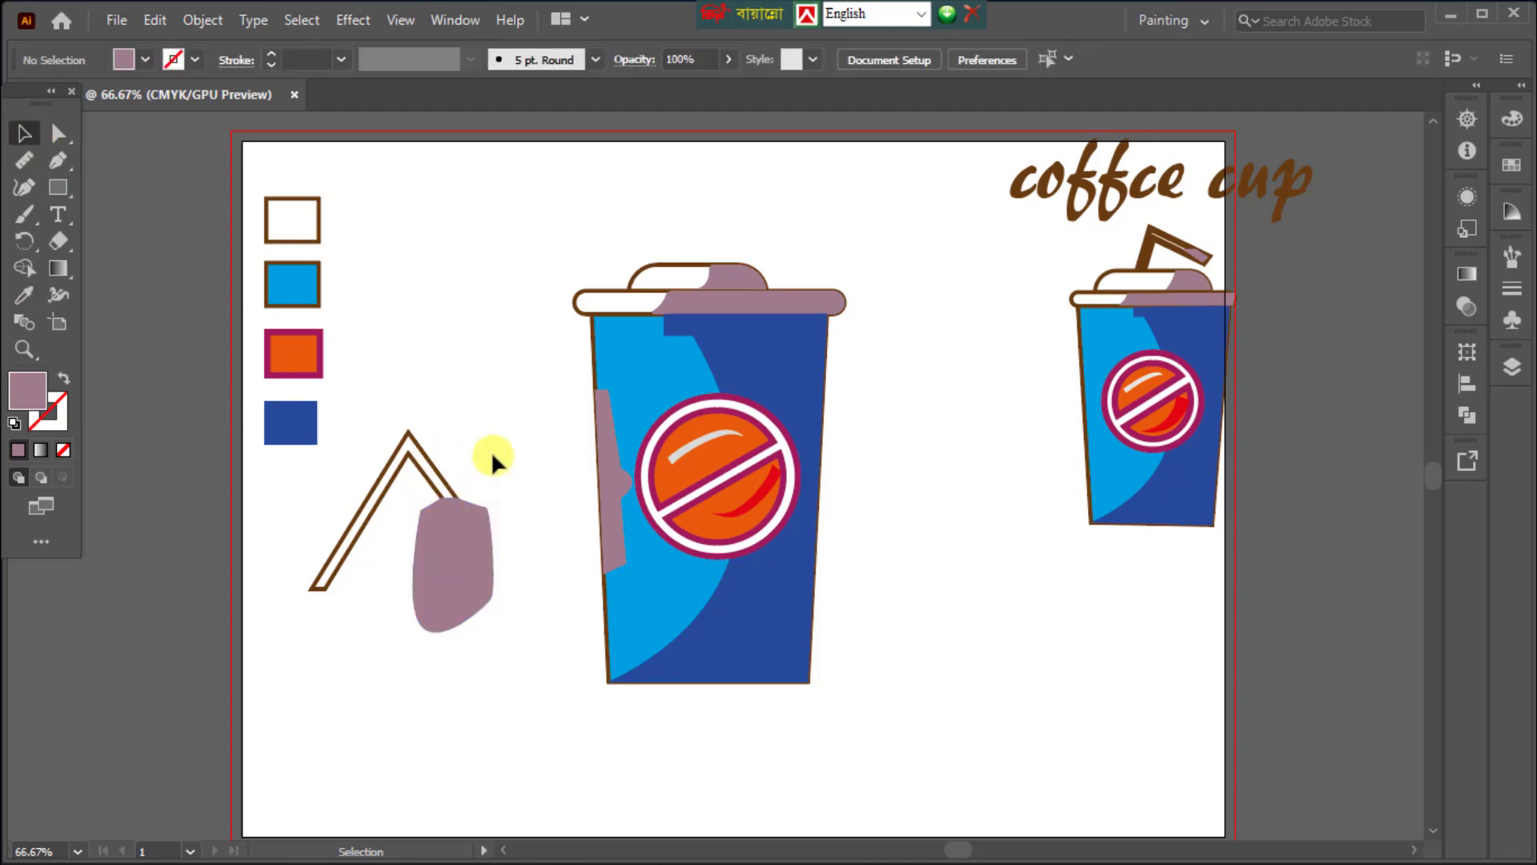
Remove the part of the mauve shape outside the straw with Shape Builder, keeping only the shaded tip of the short arm.
left_click(421, 573)
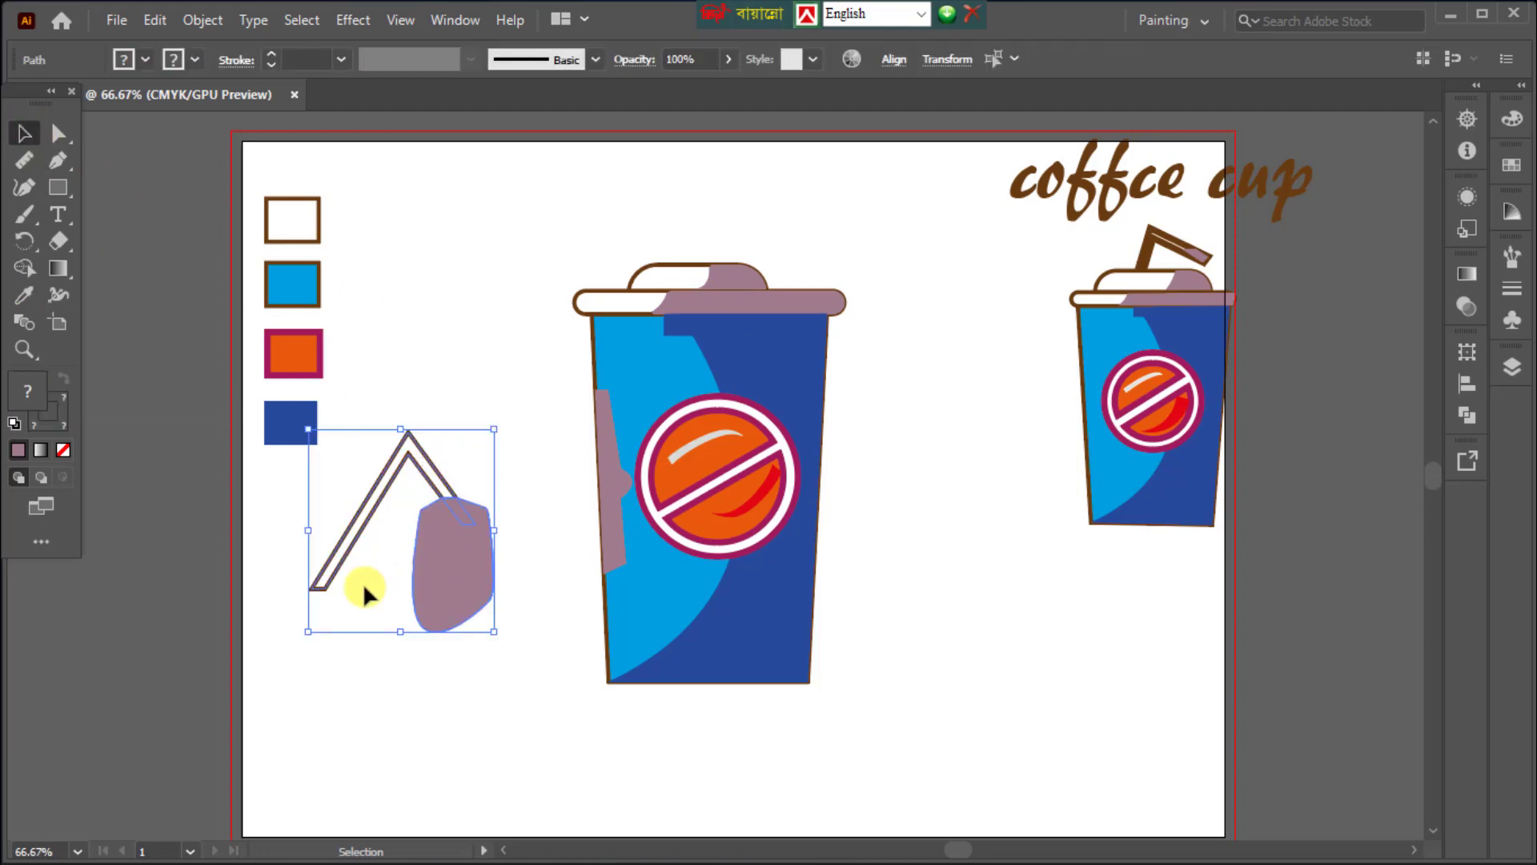
left_click(22, 269)
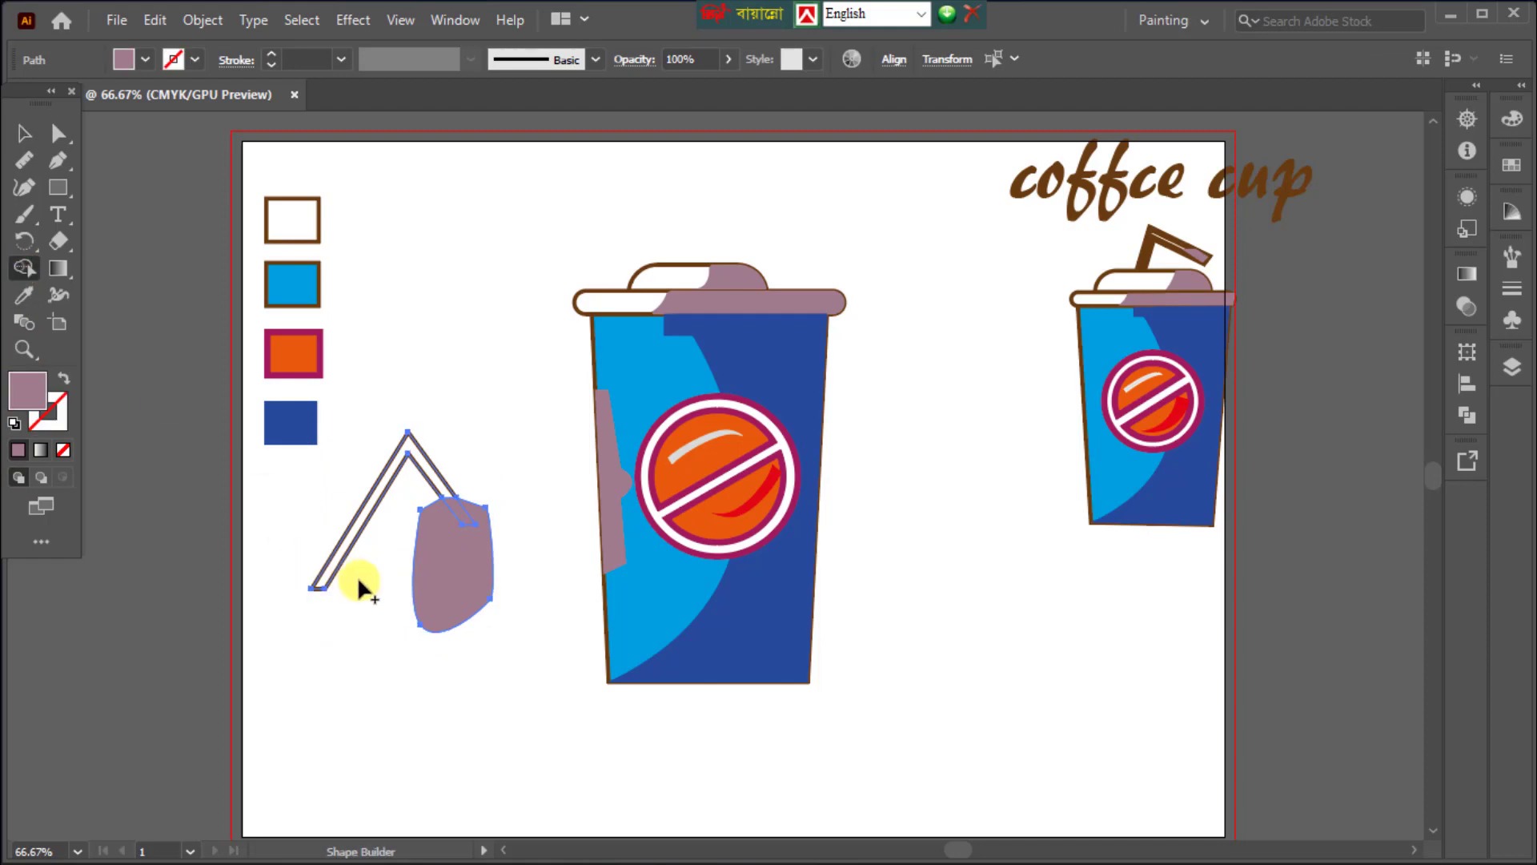
mouse_move(421, 546)
left_mouse_down()
mouse_move(460, 574)
mouse_move(501, 549)
left_mouse_up()
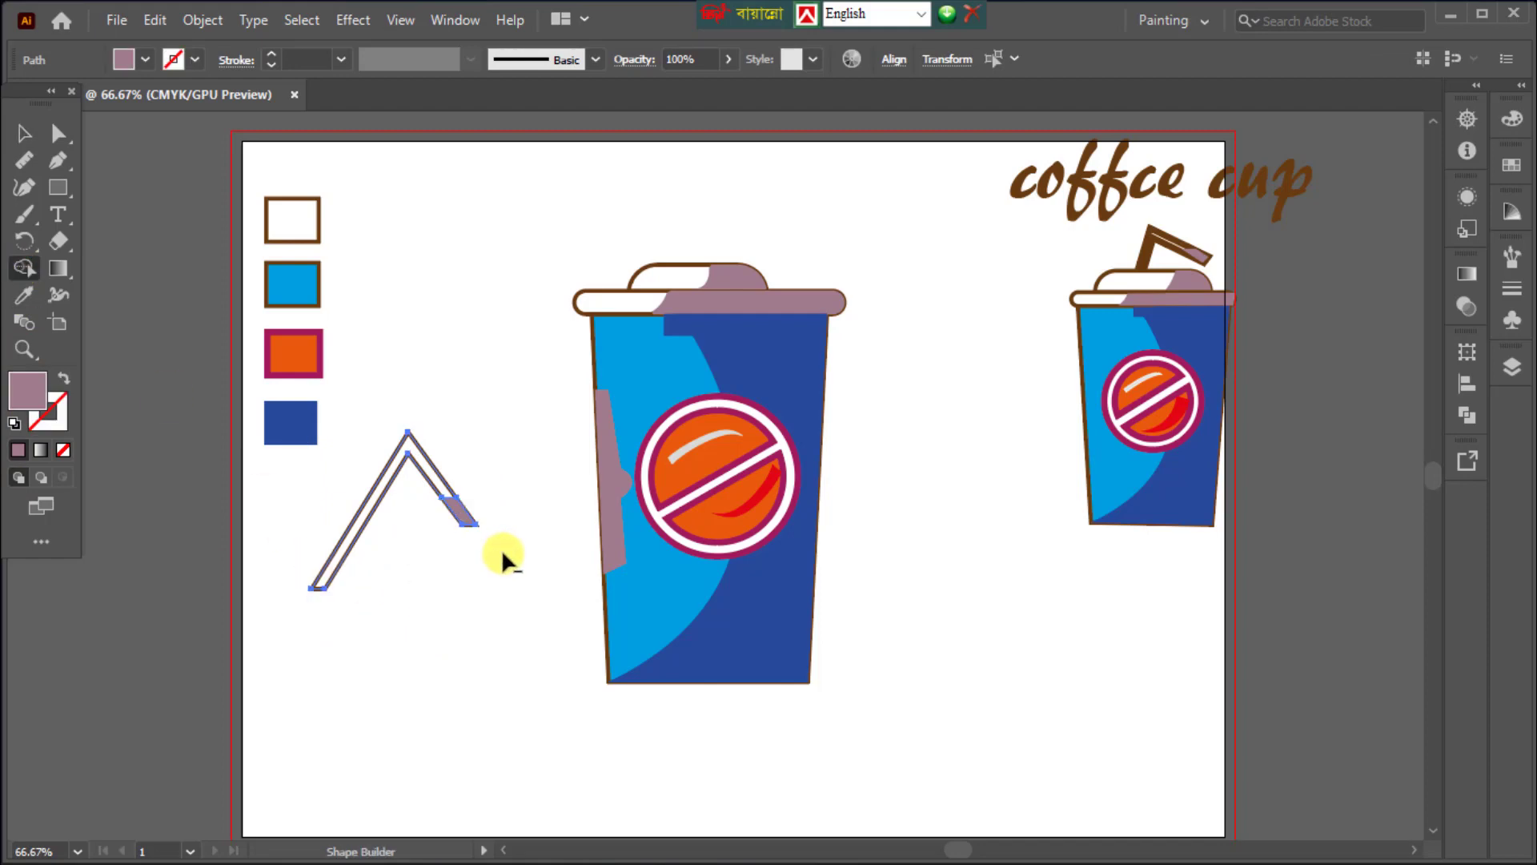
Group the straw outline with its shaded mauve tip, and deselect the group.
left_click(25, 136)
left_click(410, 671)
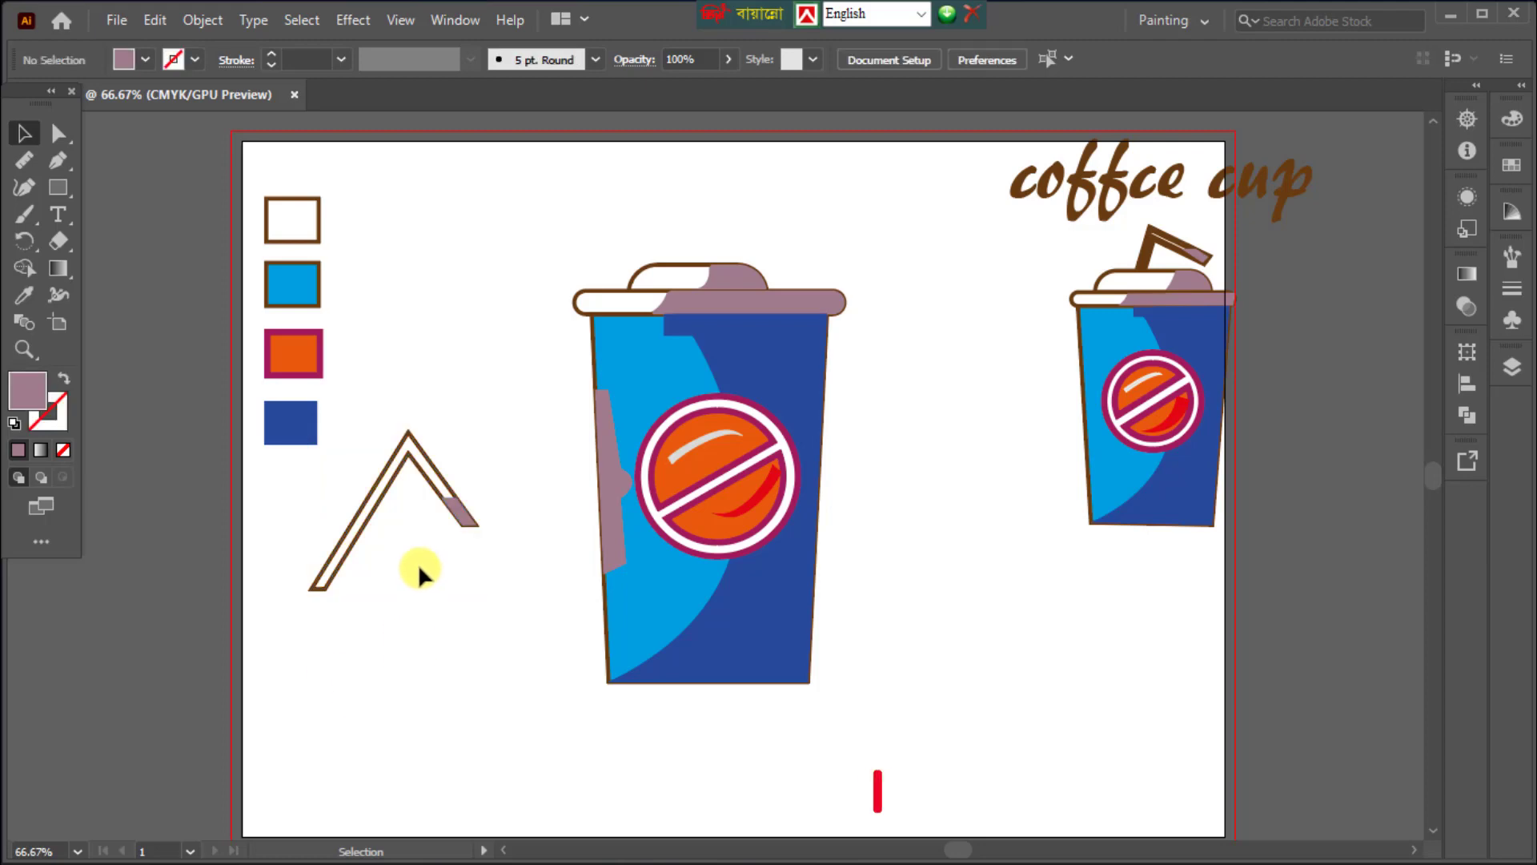
left_click_drag(381, 401, 456, 538)
right_click(463, 513)
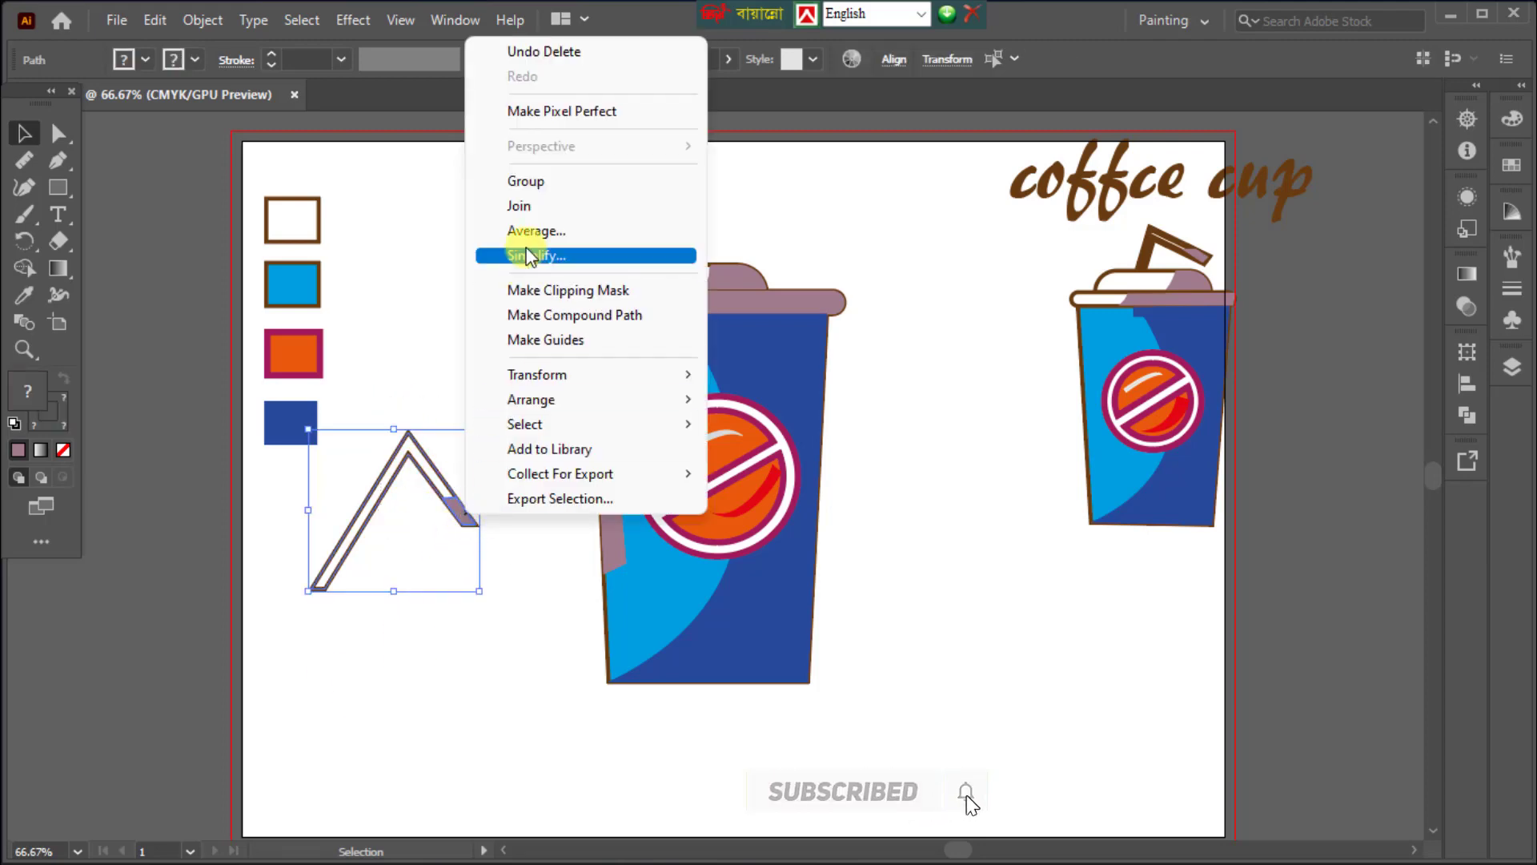
left_click(544, 181)
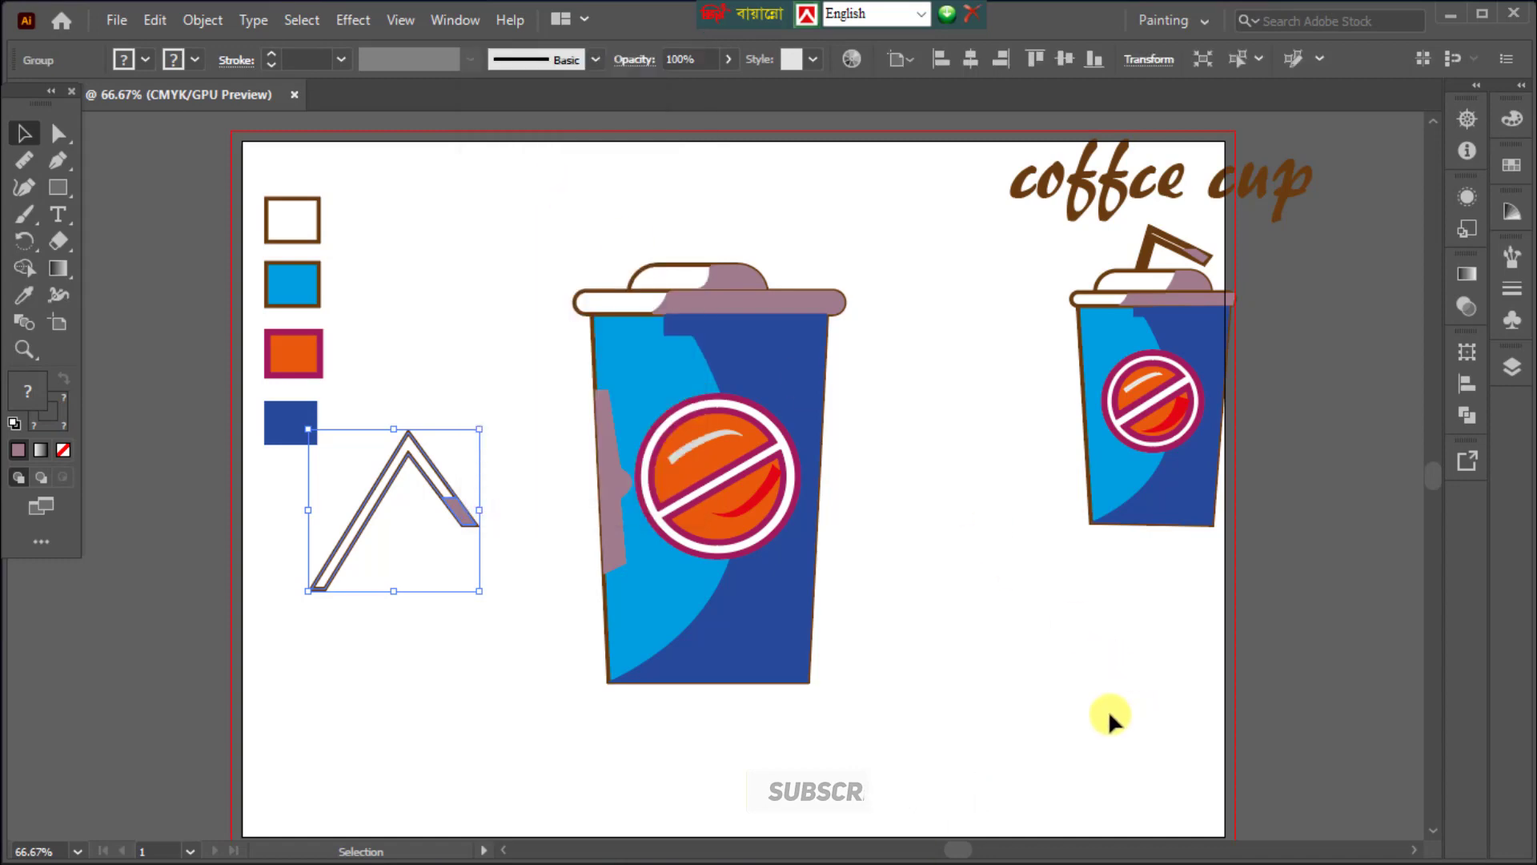
left_click(1073, 708)
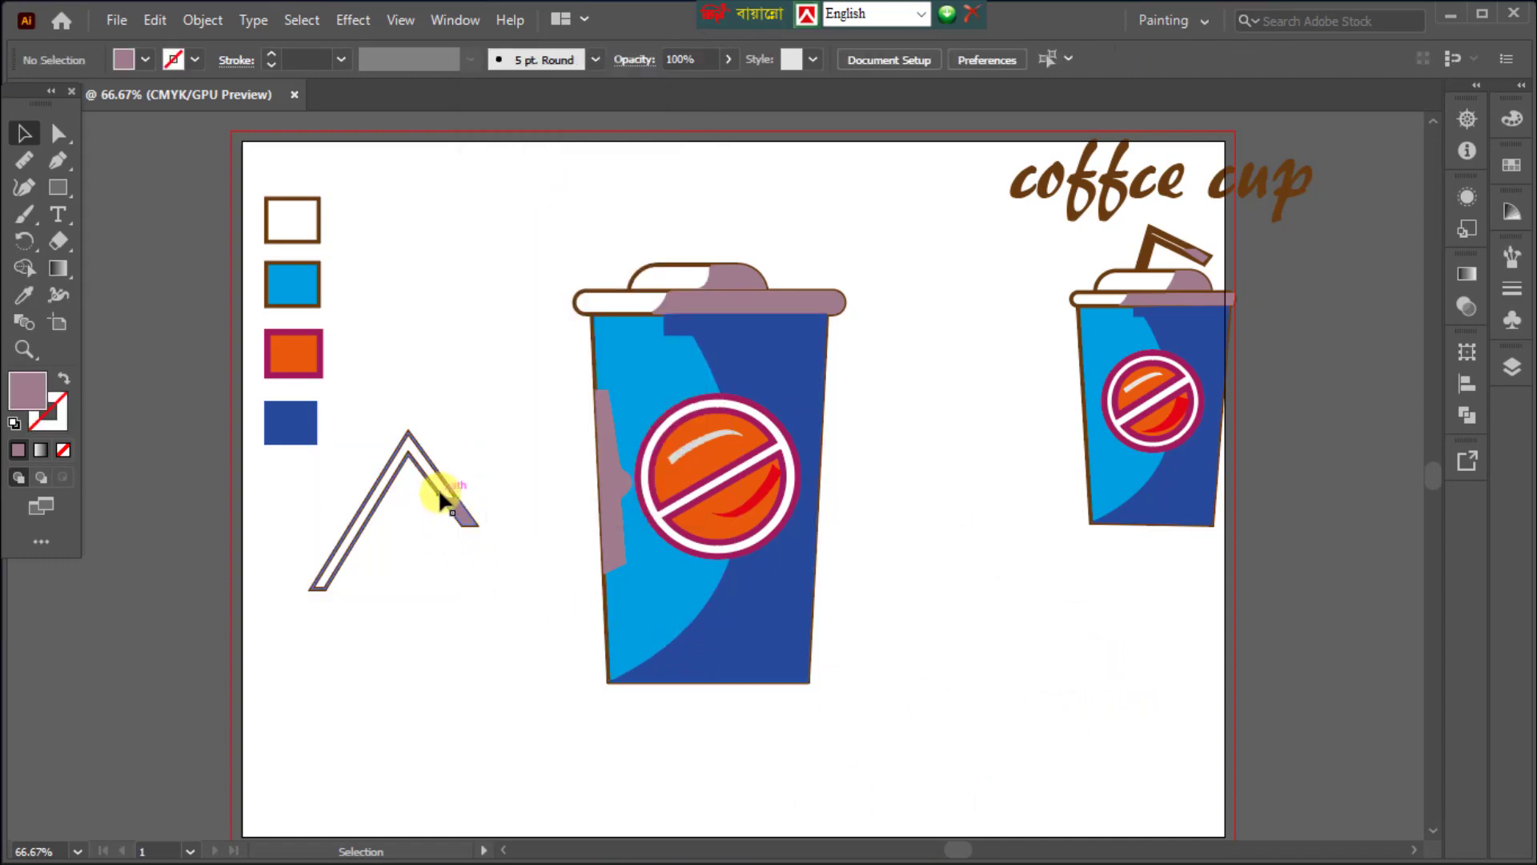
Move the straw group onto the cup's lid and rotate it counterclockwise so its long arm stands nearly upright.
left_click_drag(438, 488, 774, 278)
left_click_drag(764, 276, 755, 244)
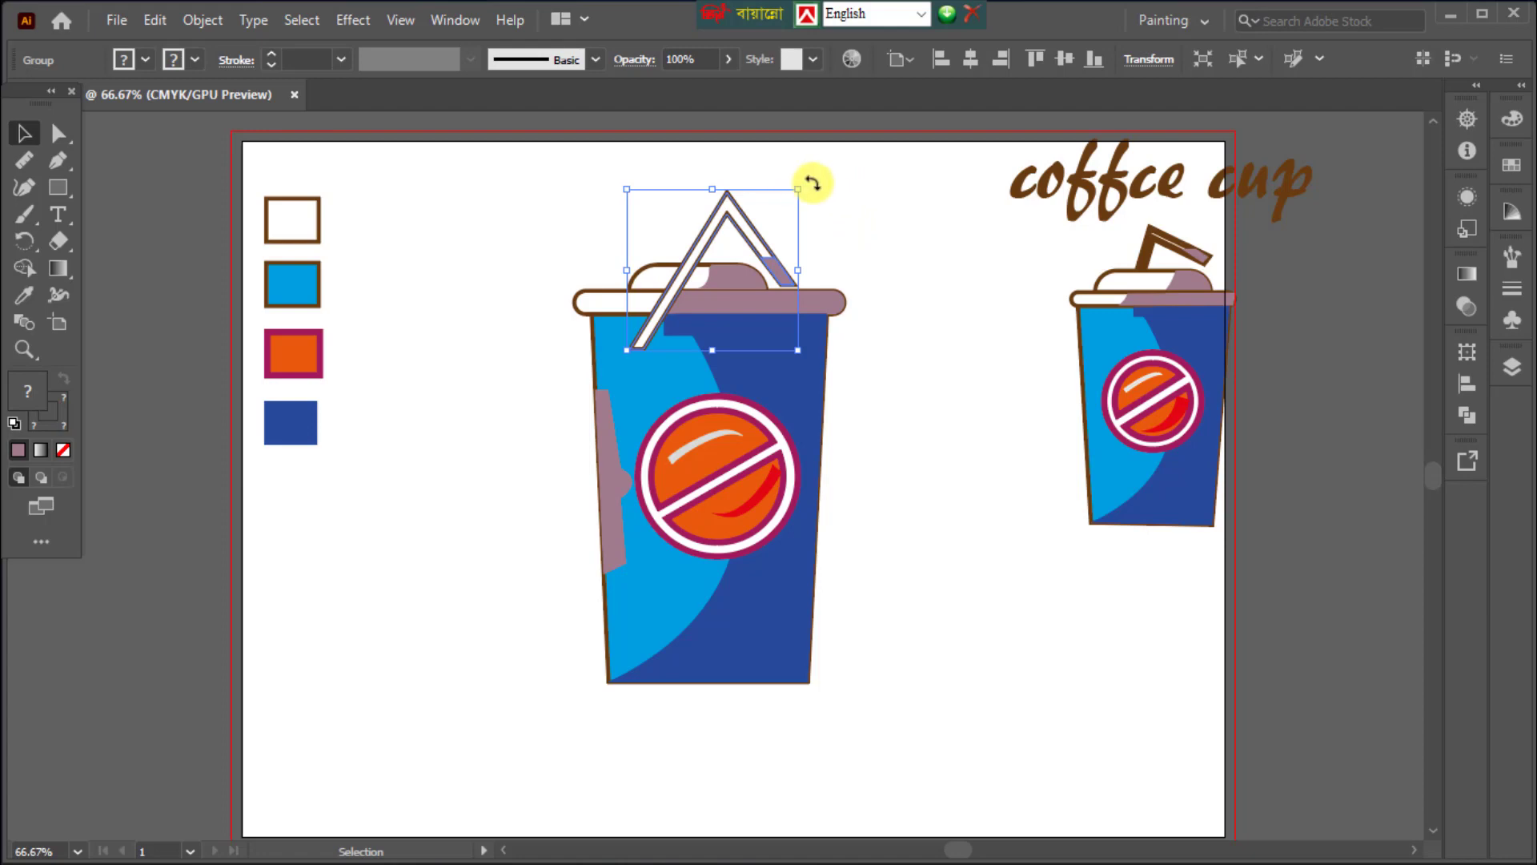
left_click_drag(813, 182, 765, 164)
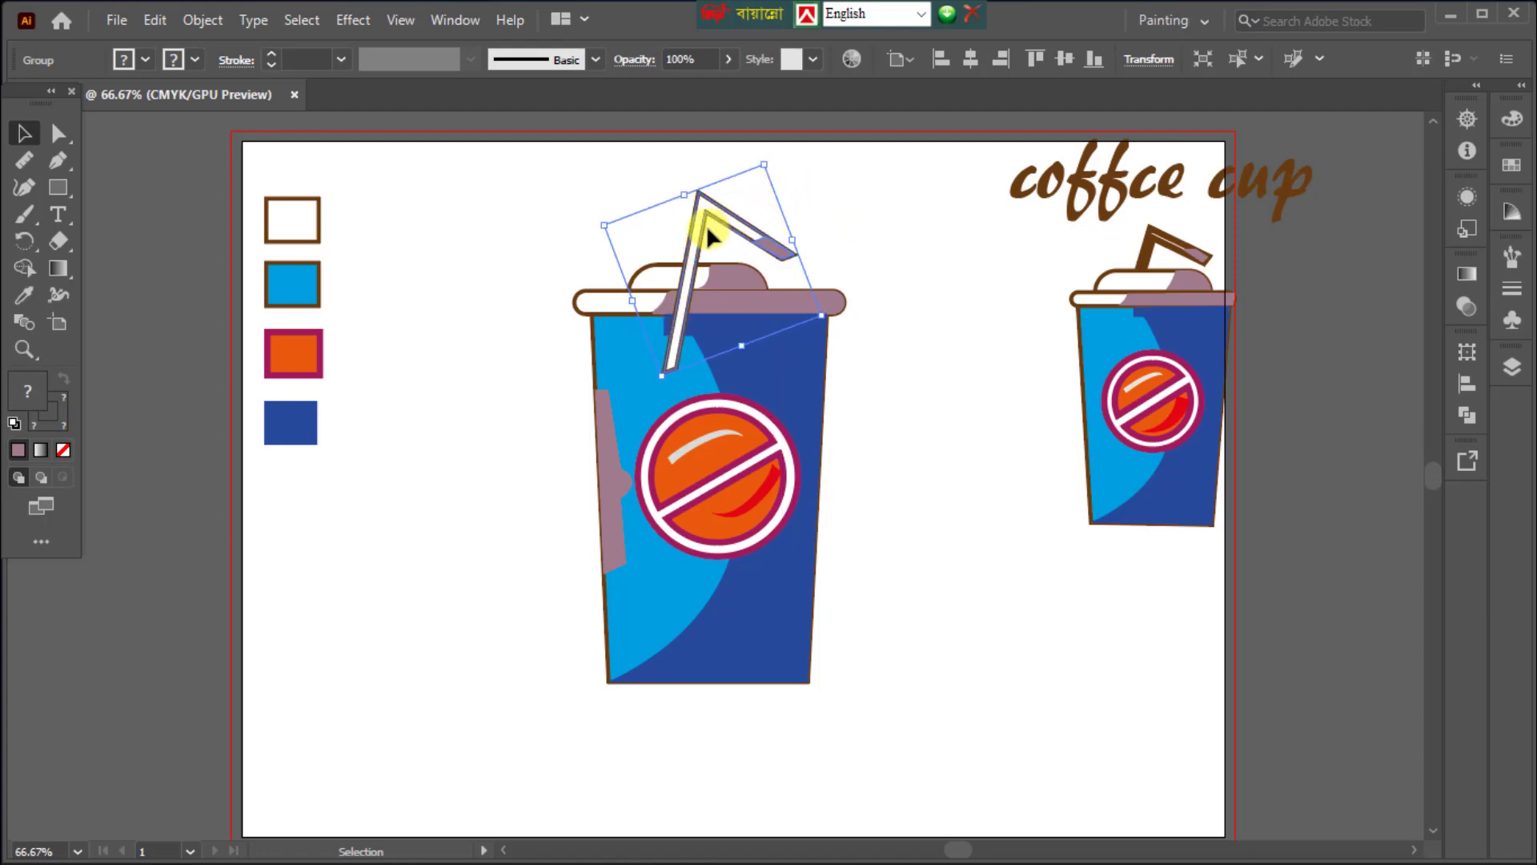
left_click_drag(695, 230, 691, 213)
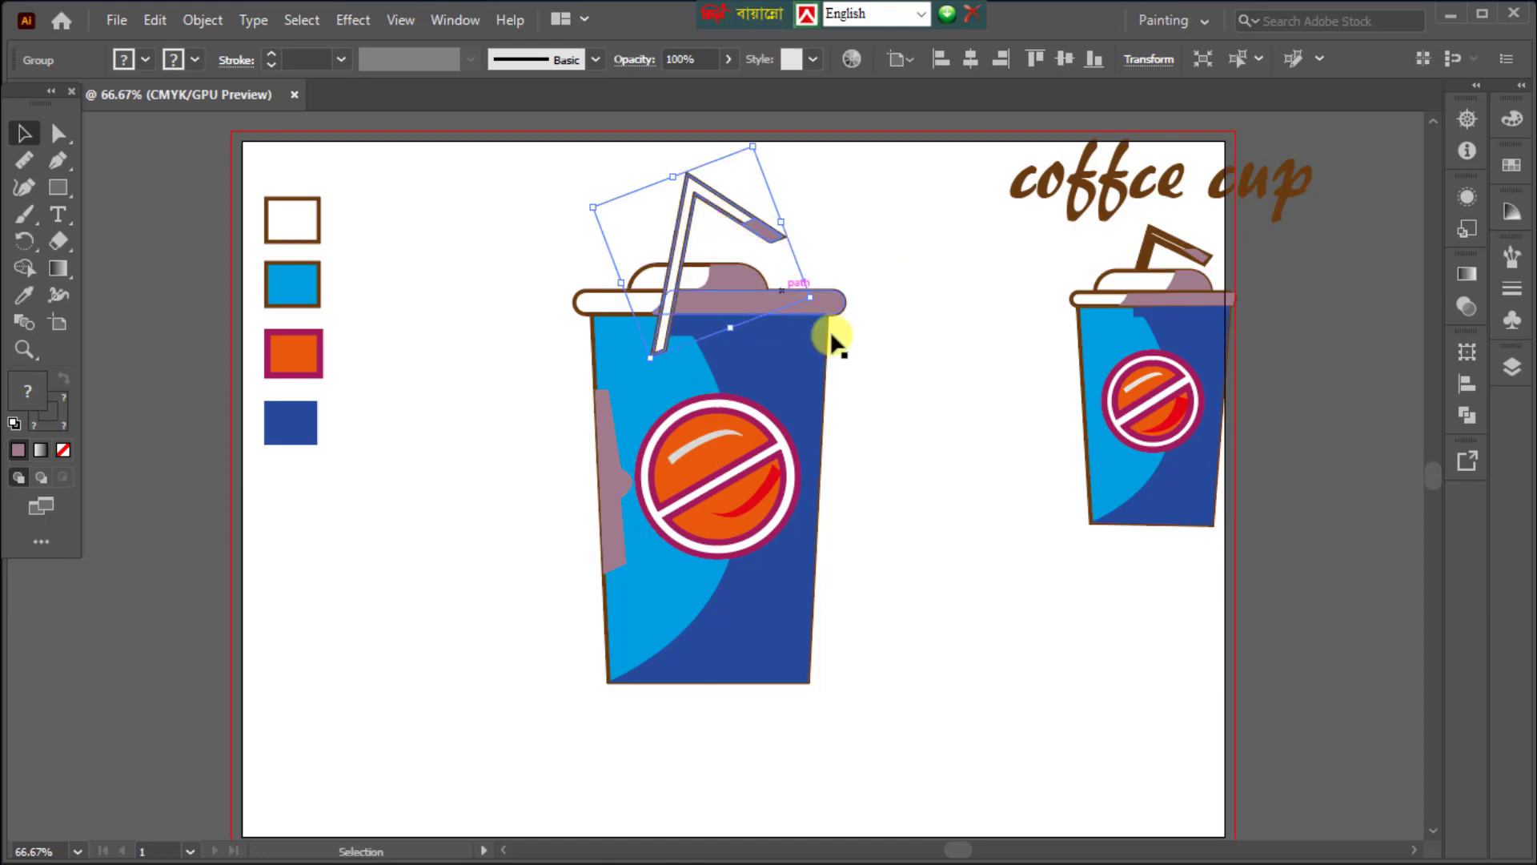
left_click(950, 454)
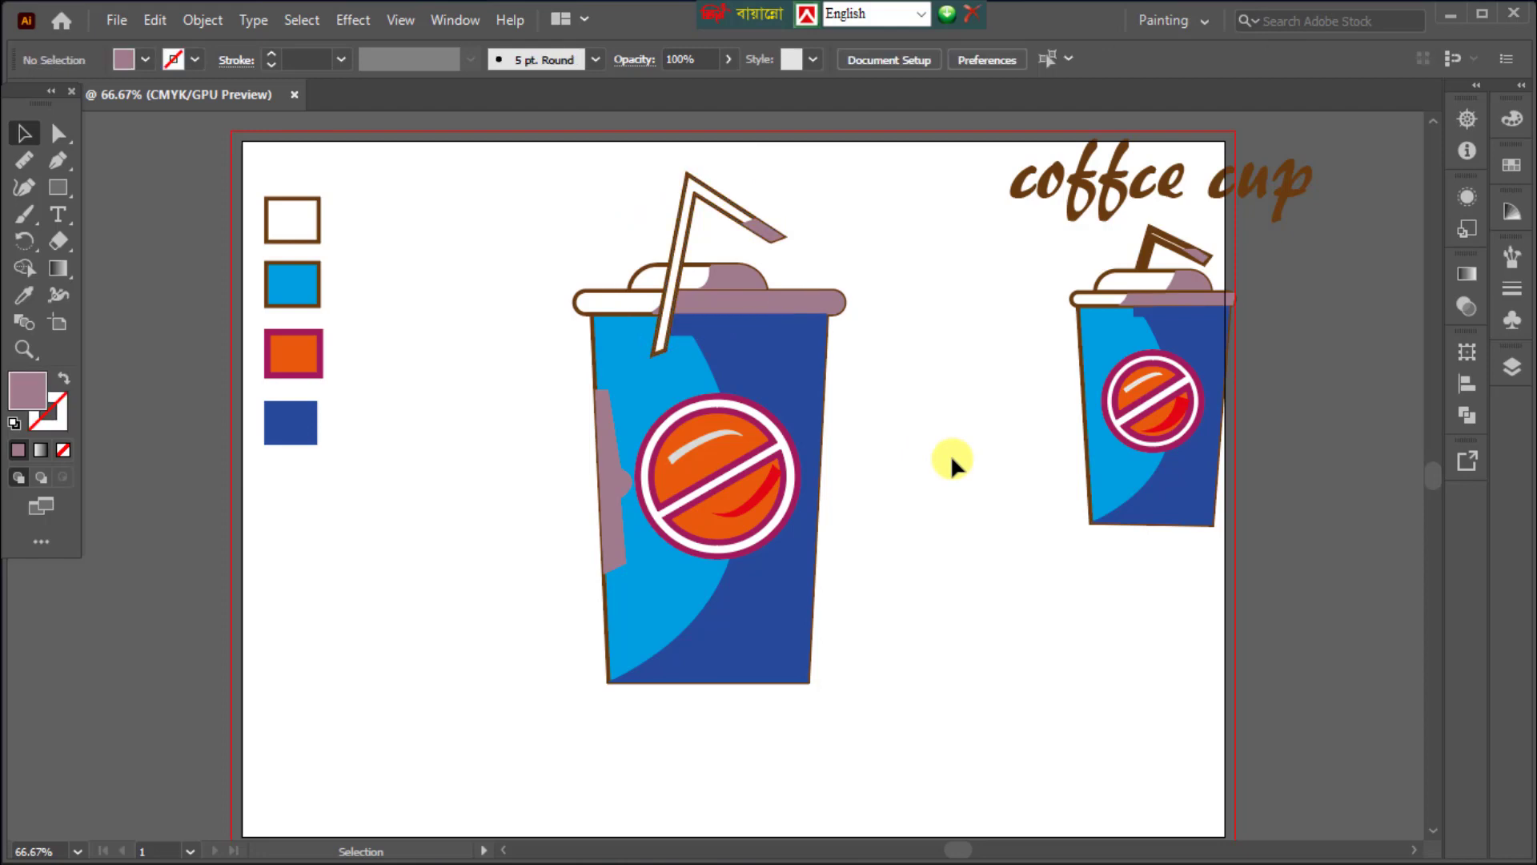
Bring the cup body, lid and badge to the front of the straw, and deselect them.
left_click_drag(924, 261, 714, 466)
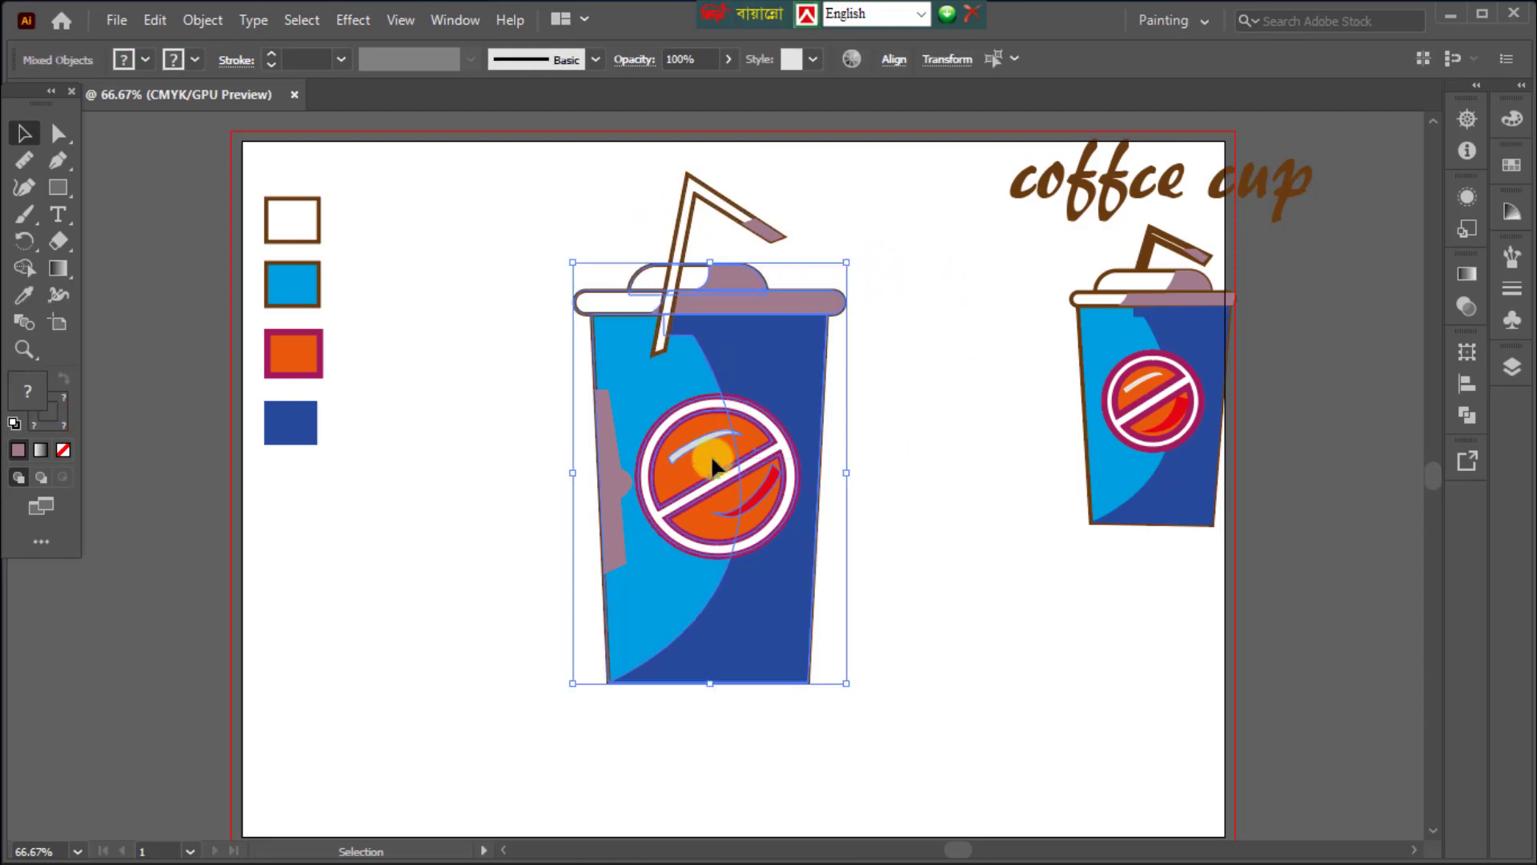
right_click(713, 466)
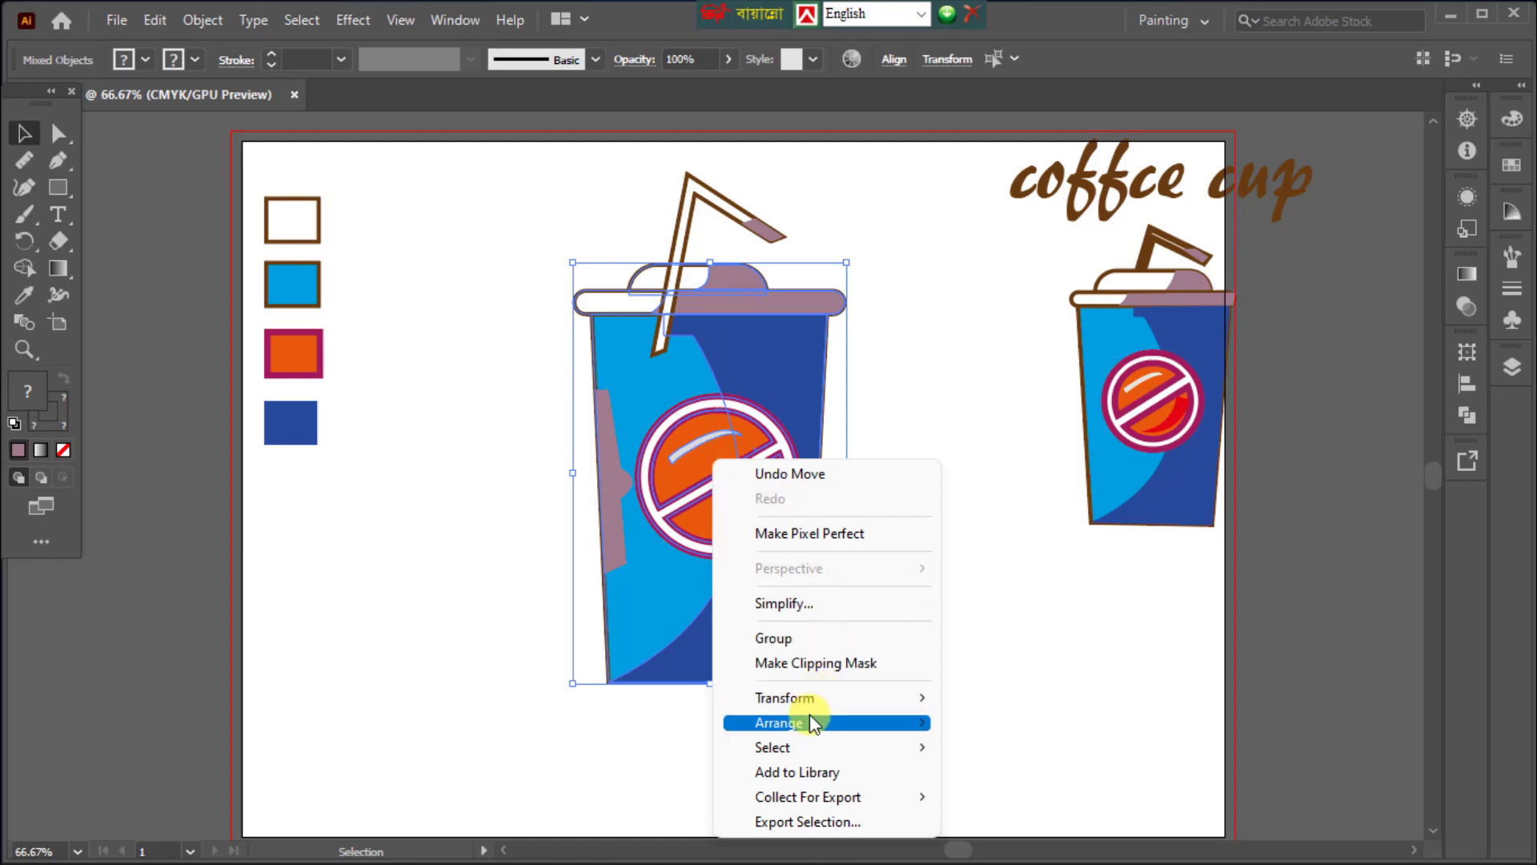
mouse_move(822, 722)
left_click(1012, 724)
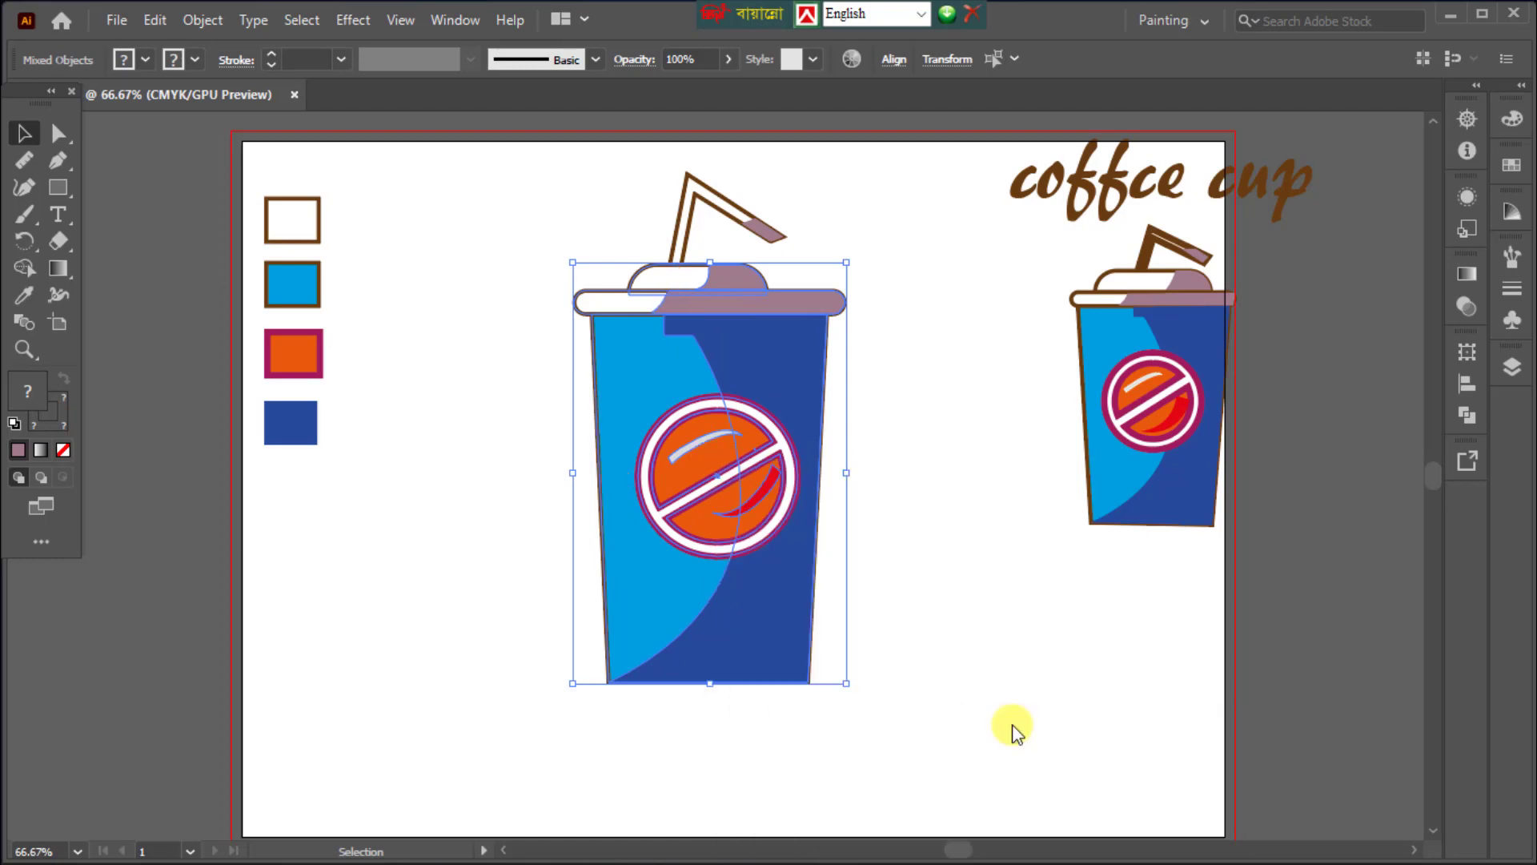
left_click(1240, 664)
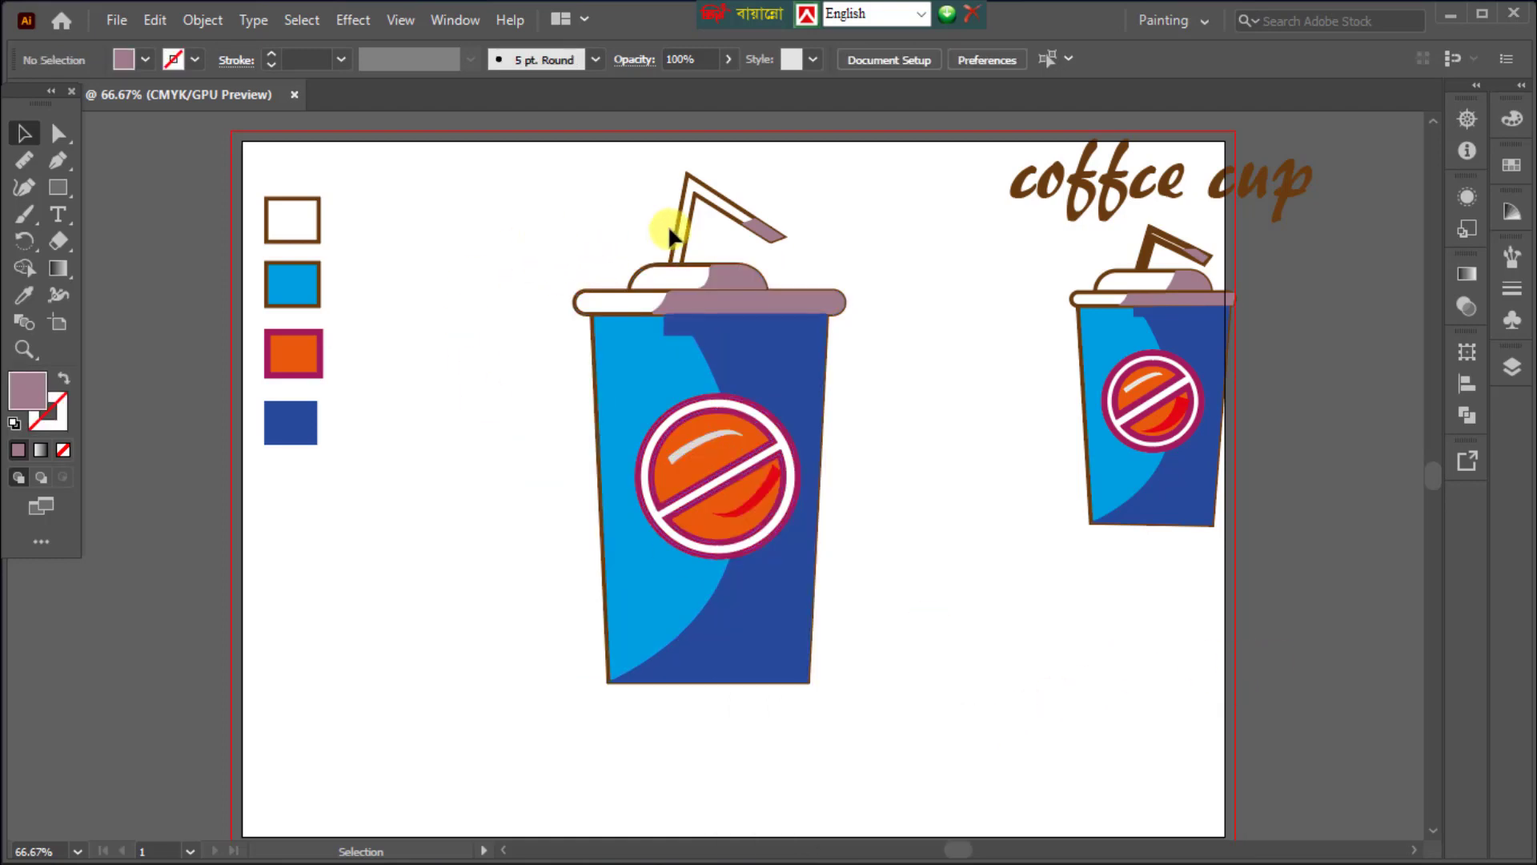
Shift the straw slightly right and lower it further behind the lid's dome, and deselect it.
left_click(691, 232)
left_click_drag(693, 236, 701, 242)
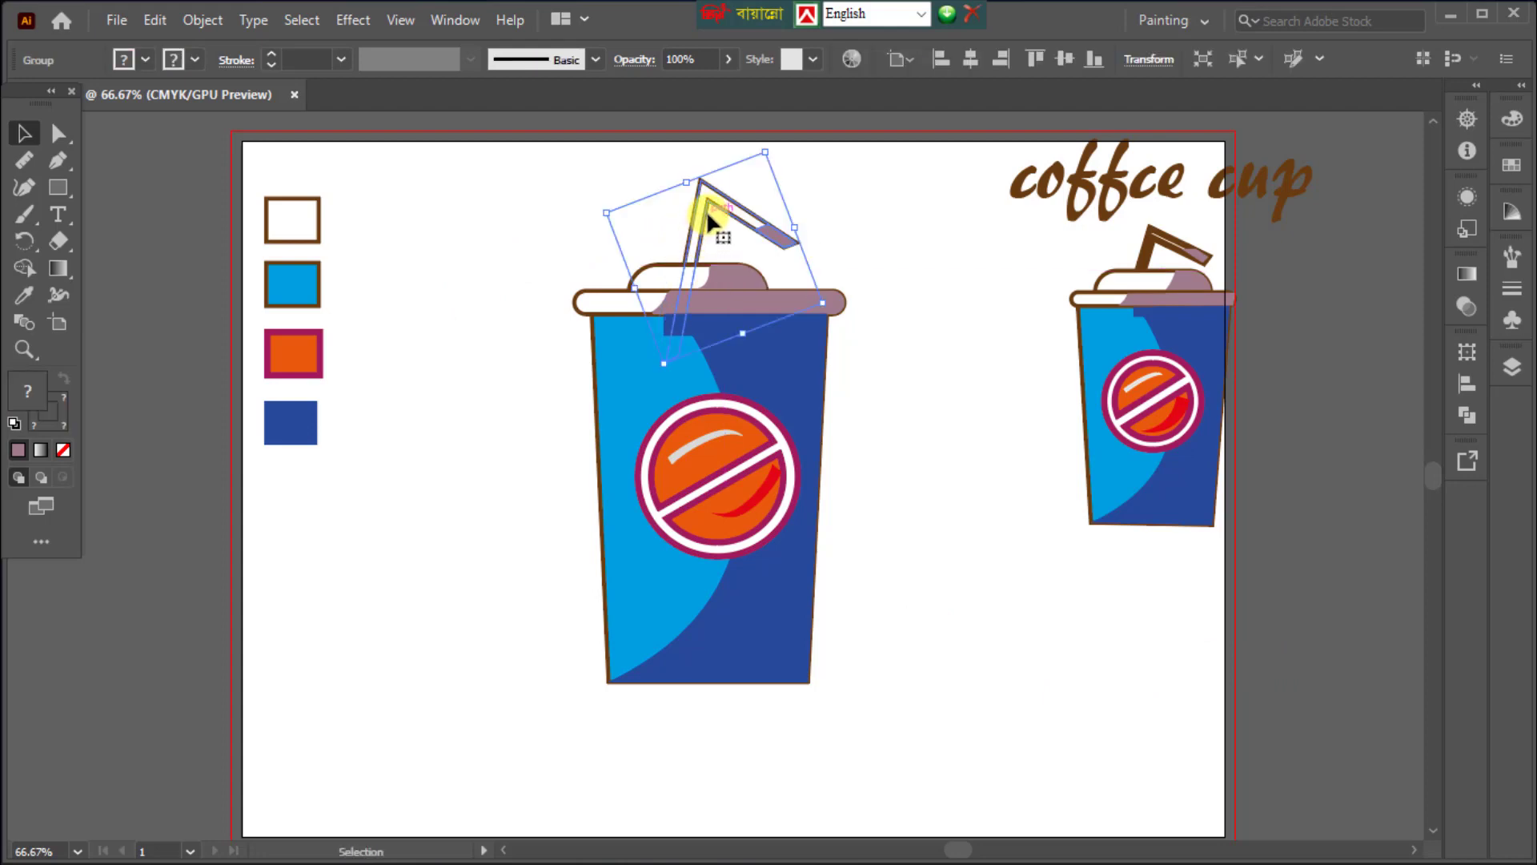
left_click_drag(704, 185, 697, 205)
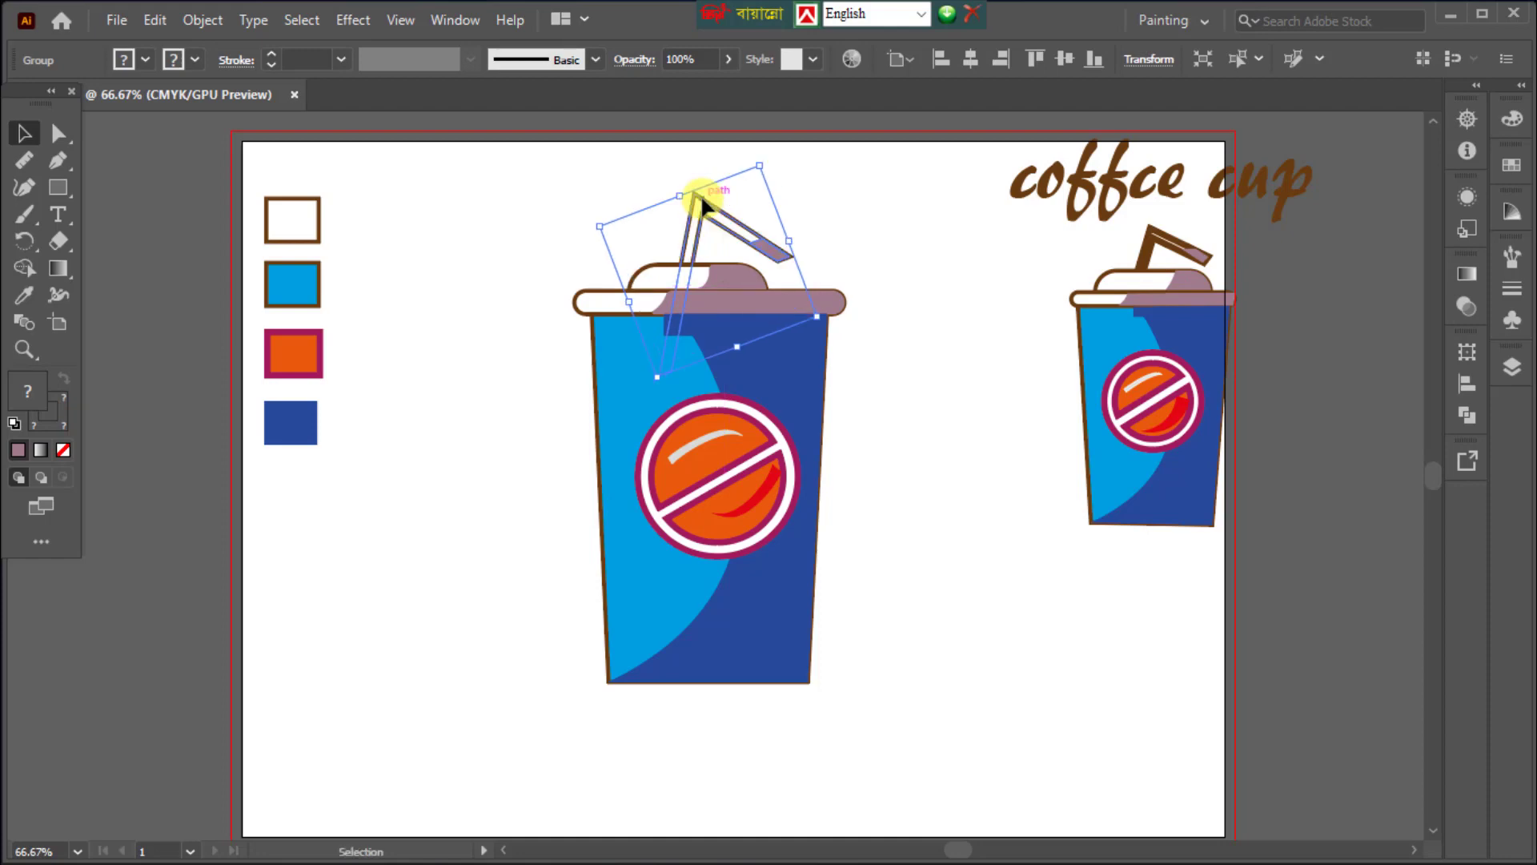
left_click(896, 411)
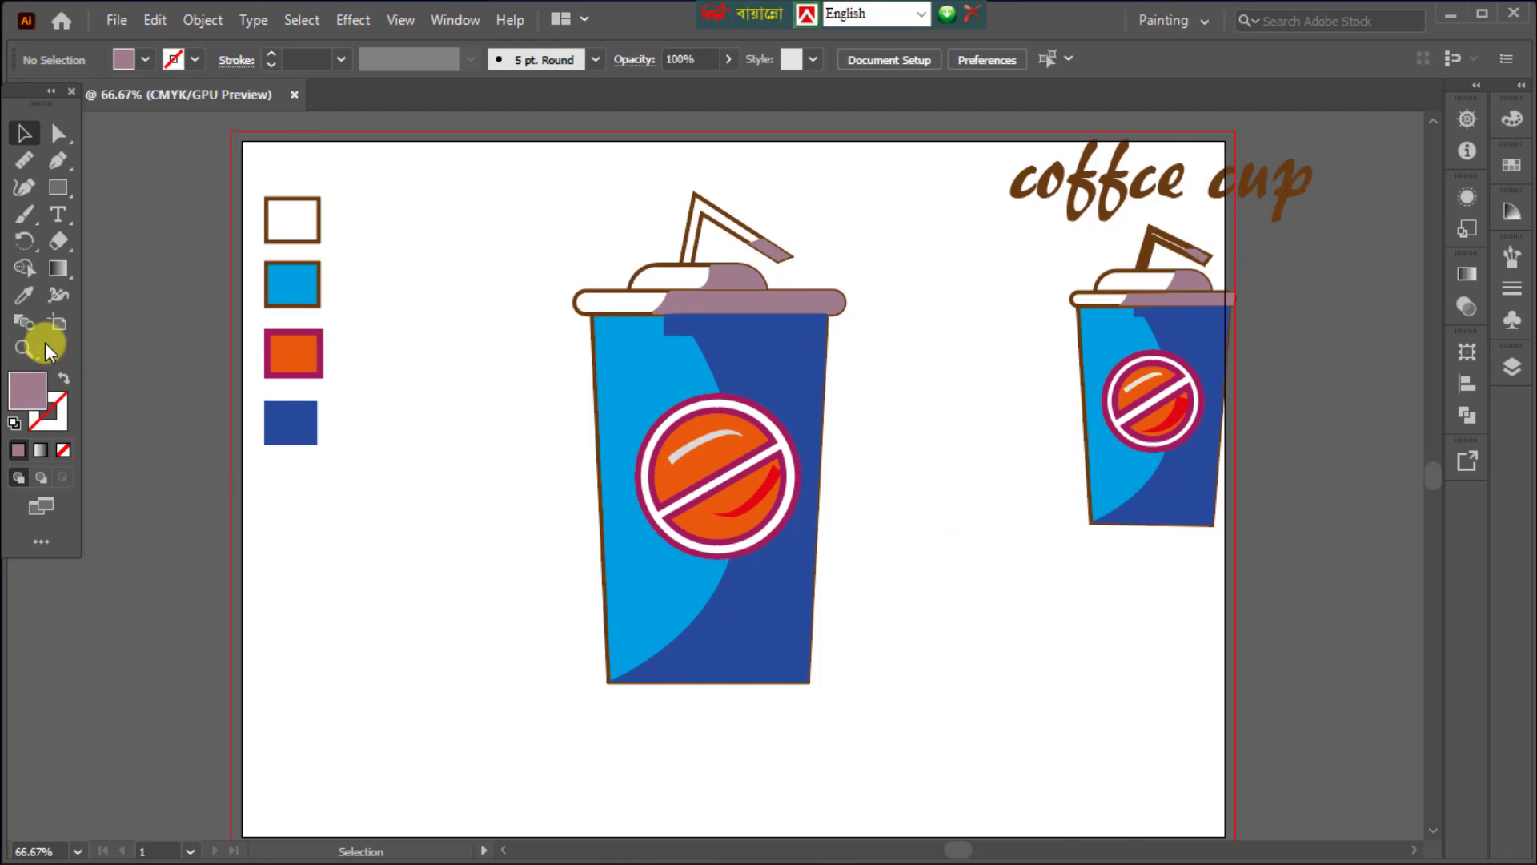
Add the point text "Coffce cup" on the blank area below the cup's lower-left side and enlarge it to about 37 pt.
left_click(60, 212)
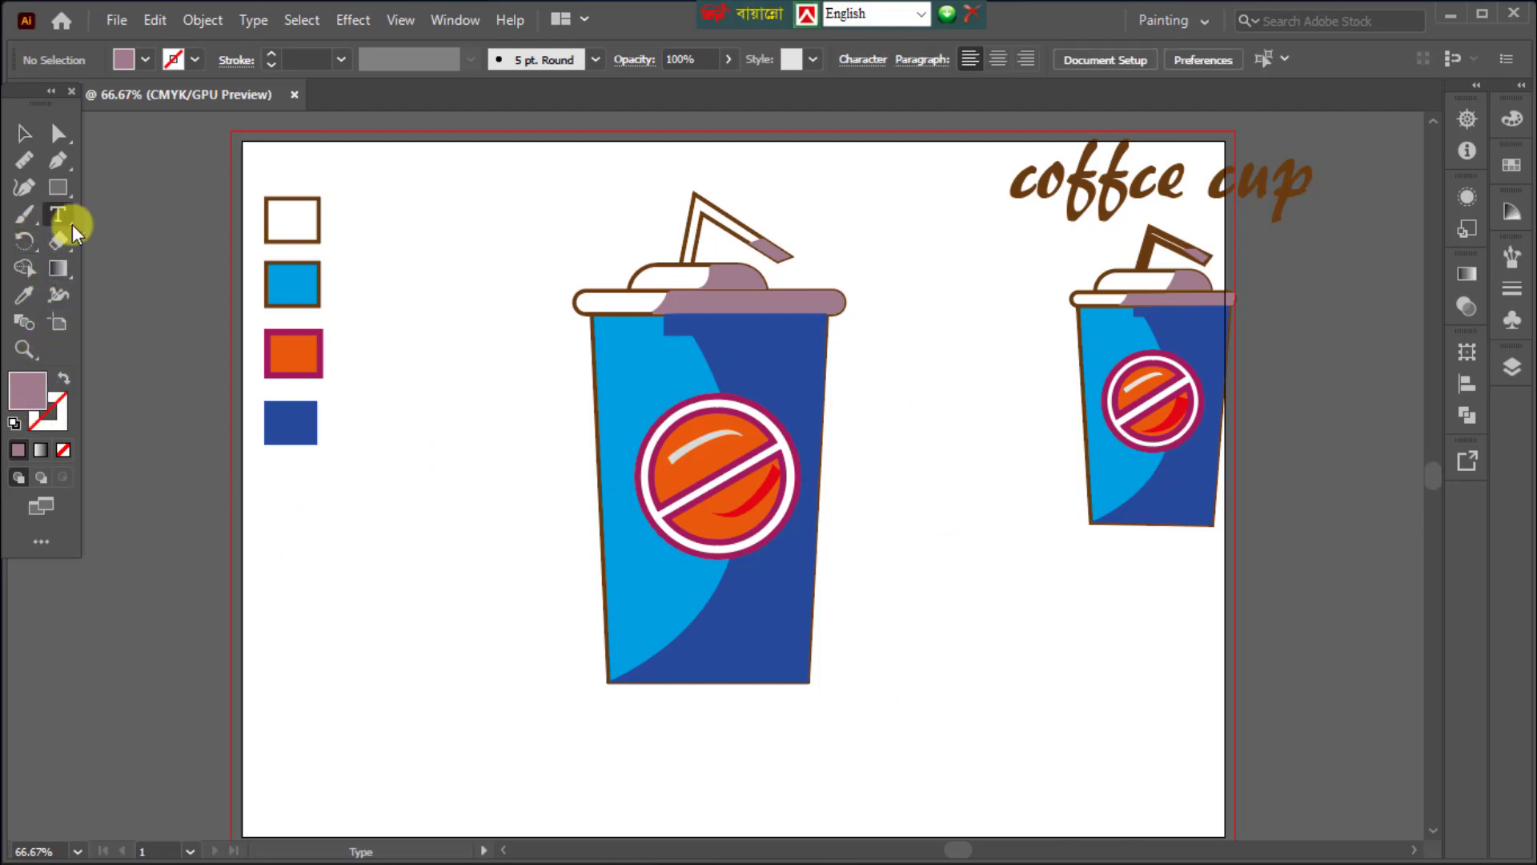
left_click(413, 701)
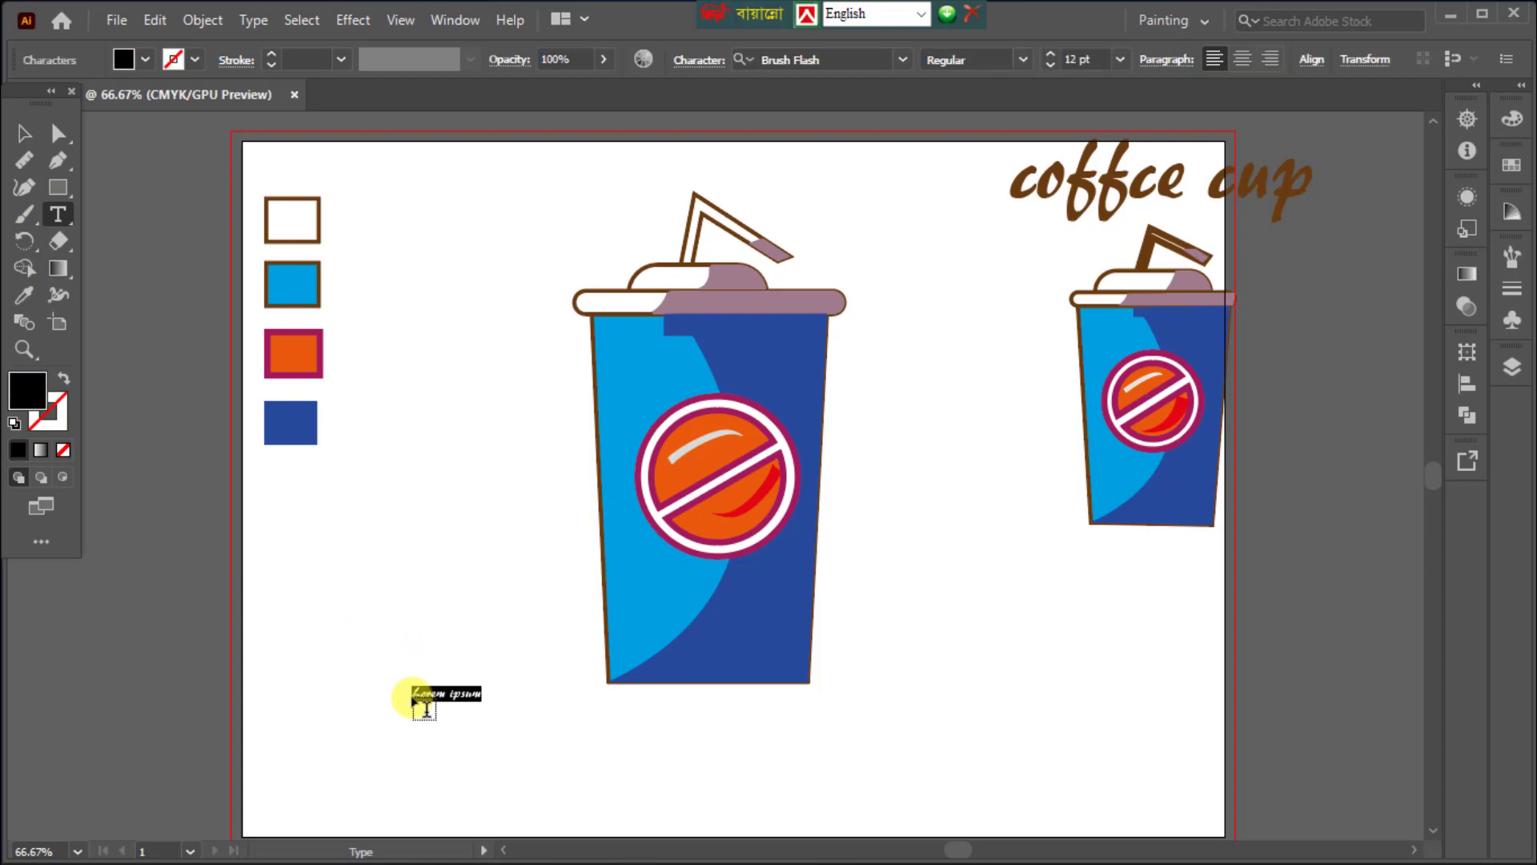
type("d")
key("Escape")
left_click_drag(458, 702, 552, 735)
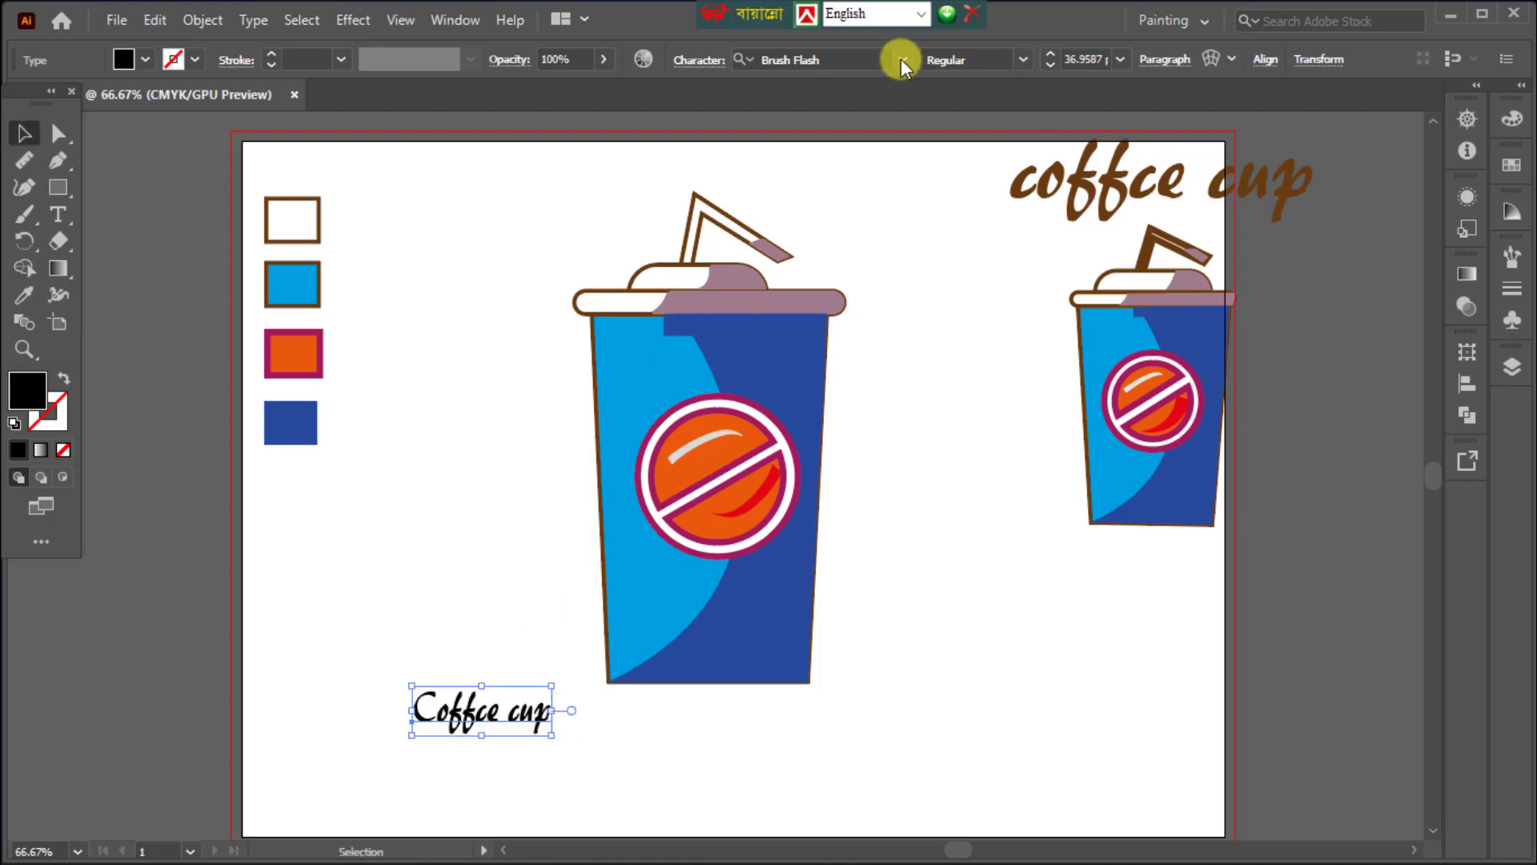
Set the "Coffce cup" text's font to Bahamas and its fill to dark brown.
left_click(901, 59)
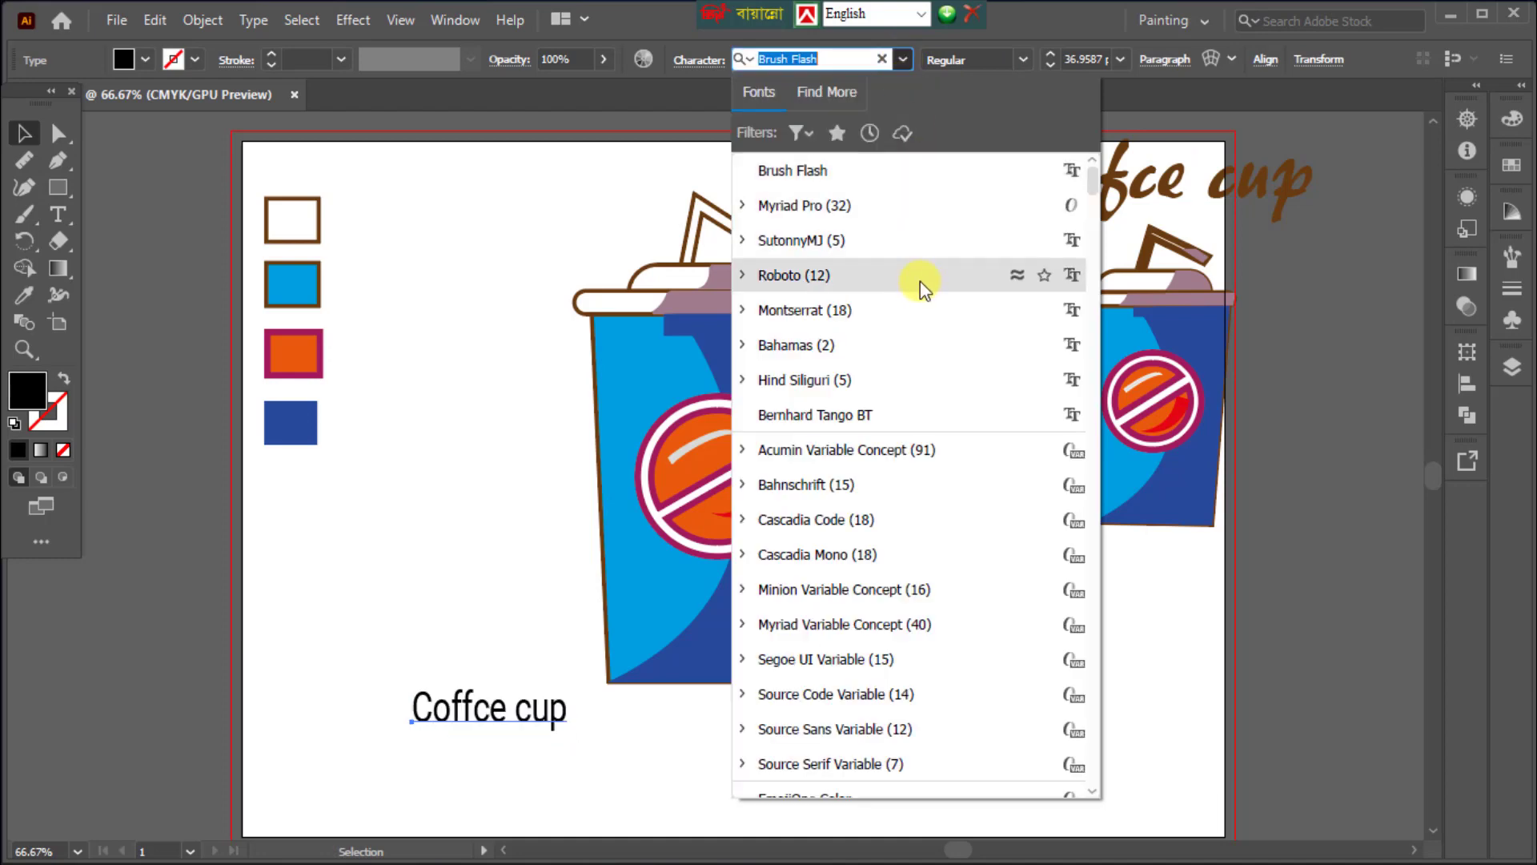
left_click(895, 348)
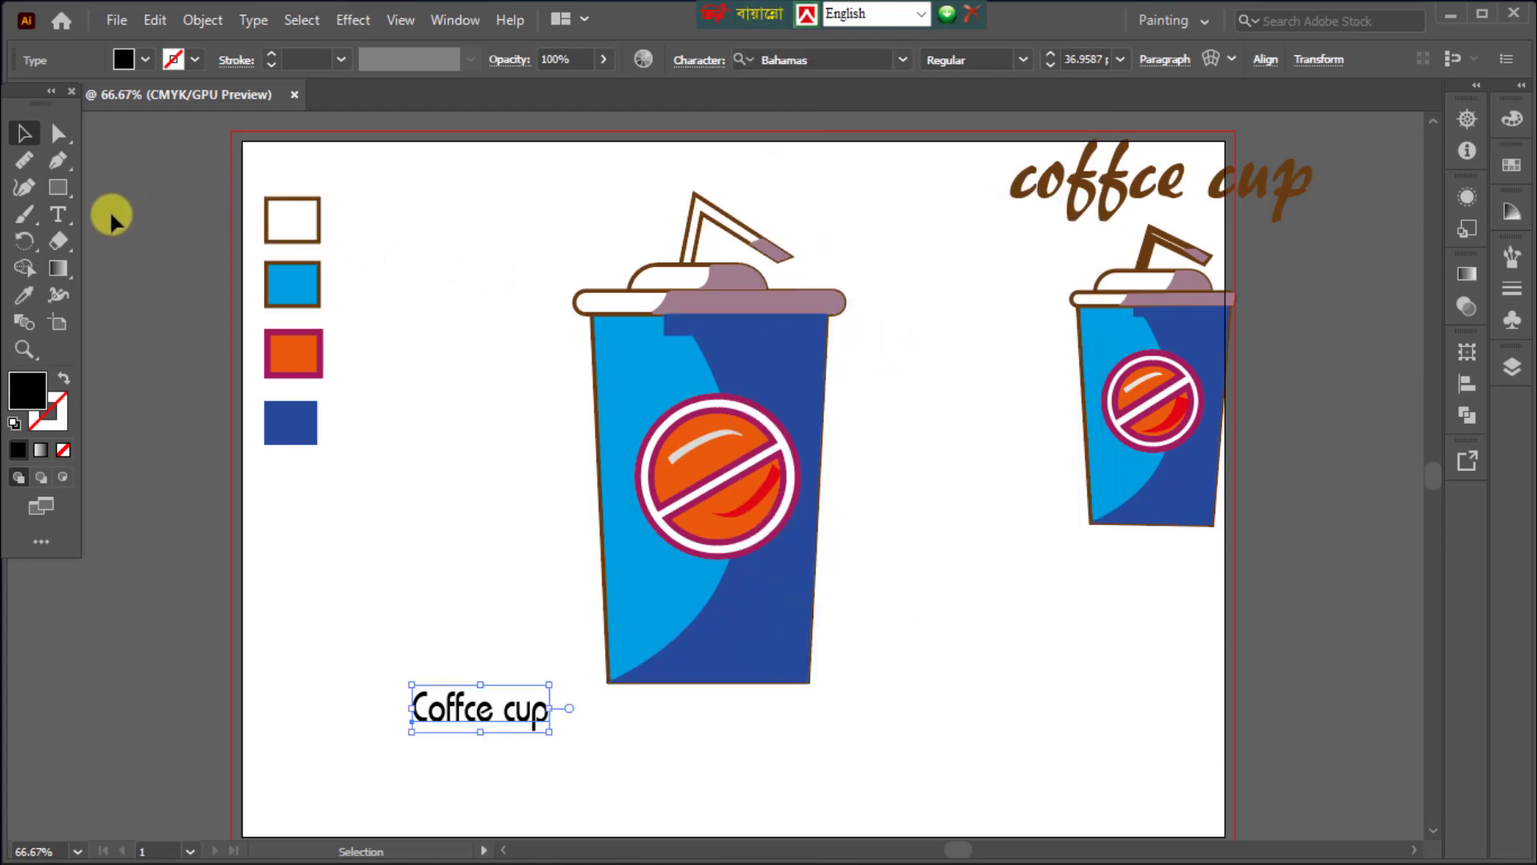
left_click(123, 57)
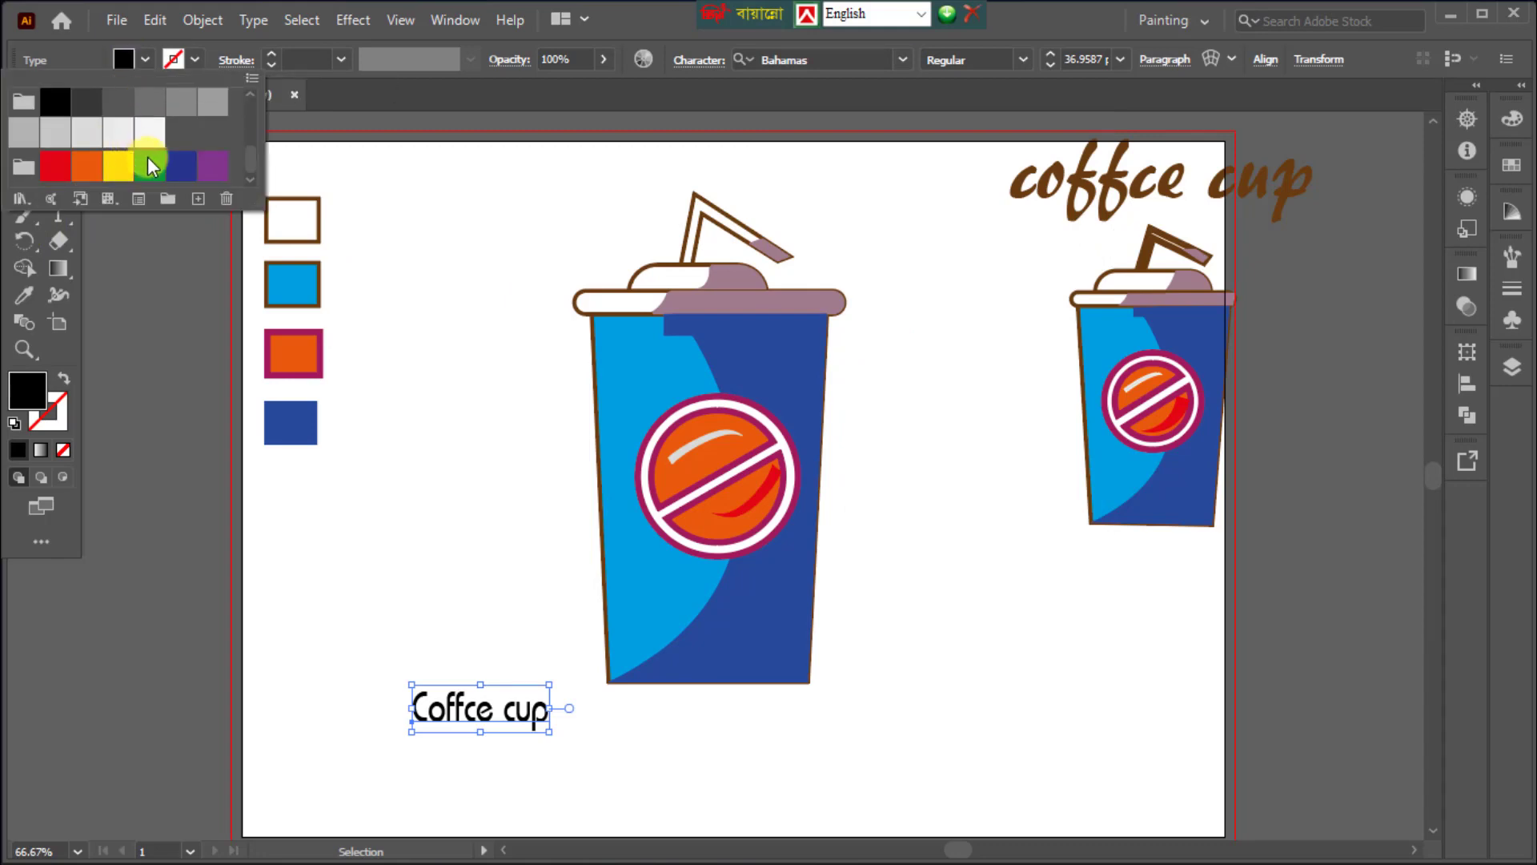
scroll(150, 166, "down", 3)
scroll(186, 160, "up", 1)
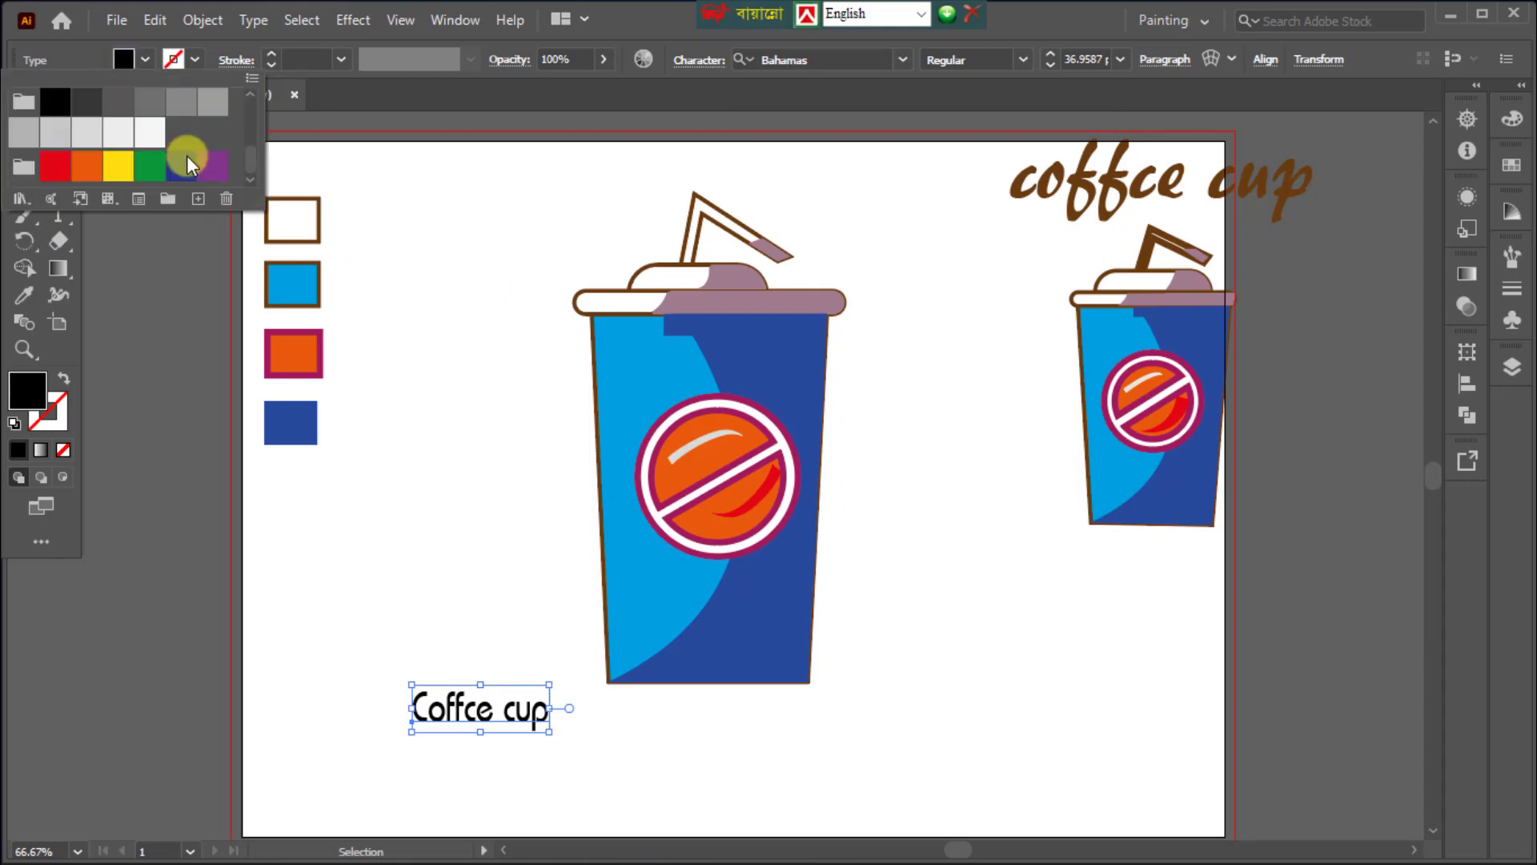
scroll(187, 163, "down", 1)
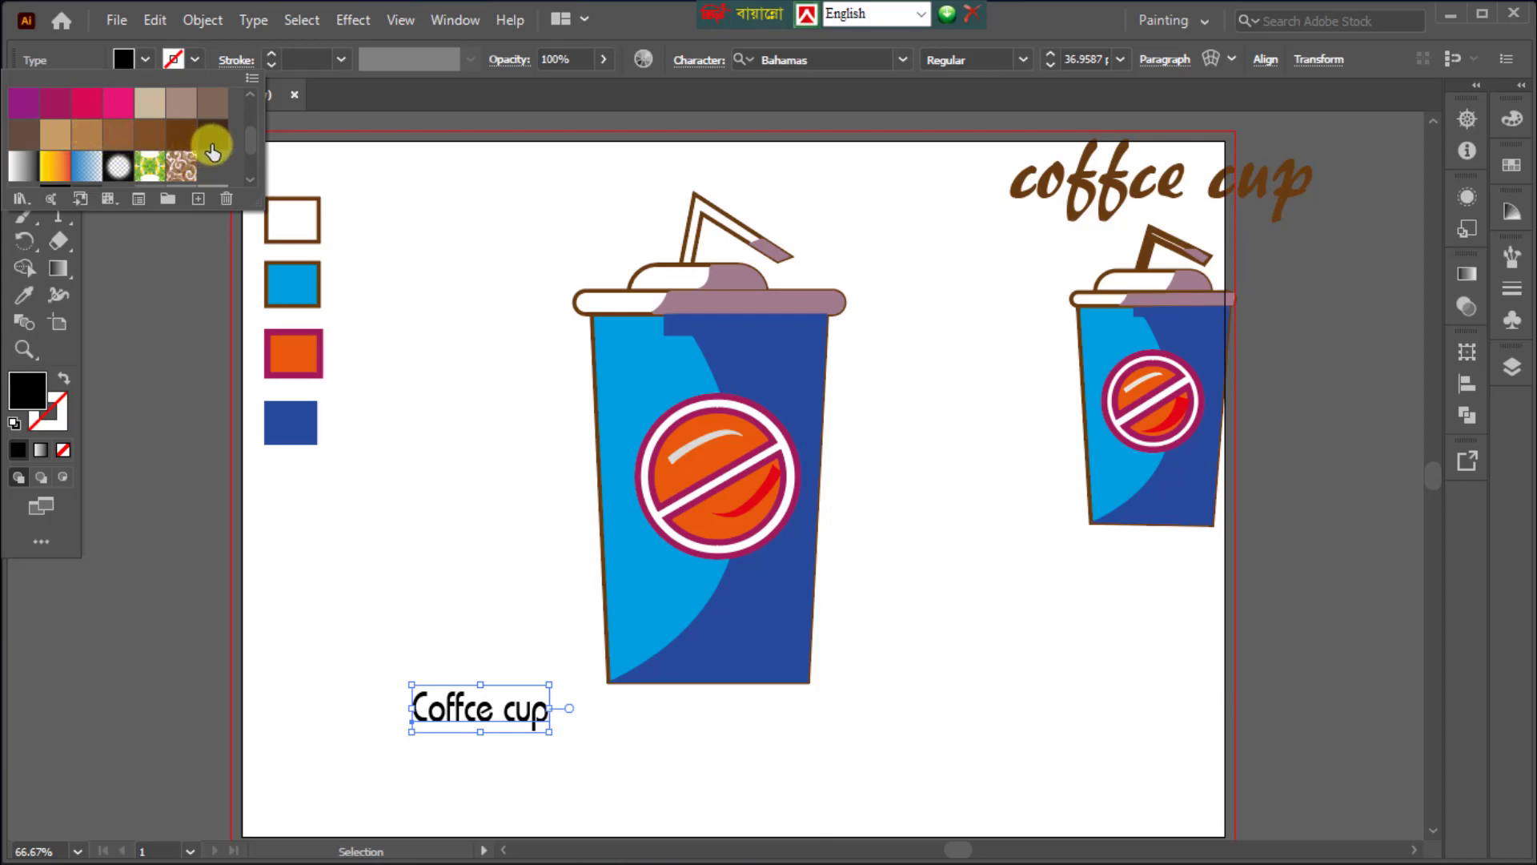
left_click(213, 144)
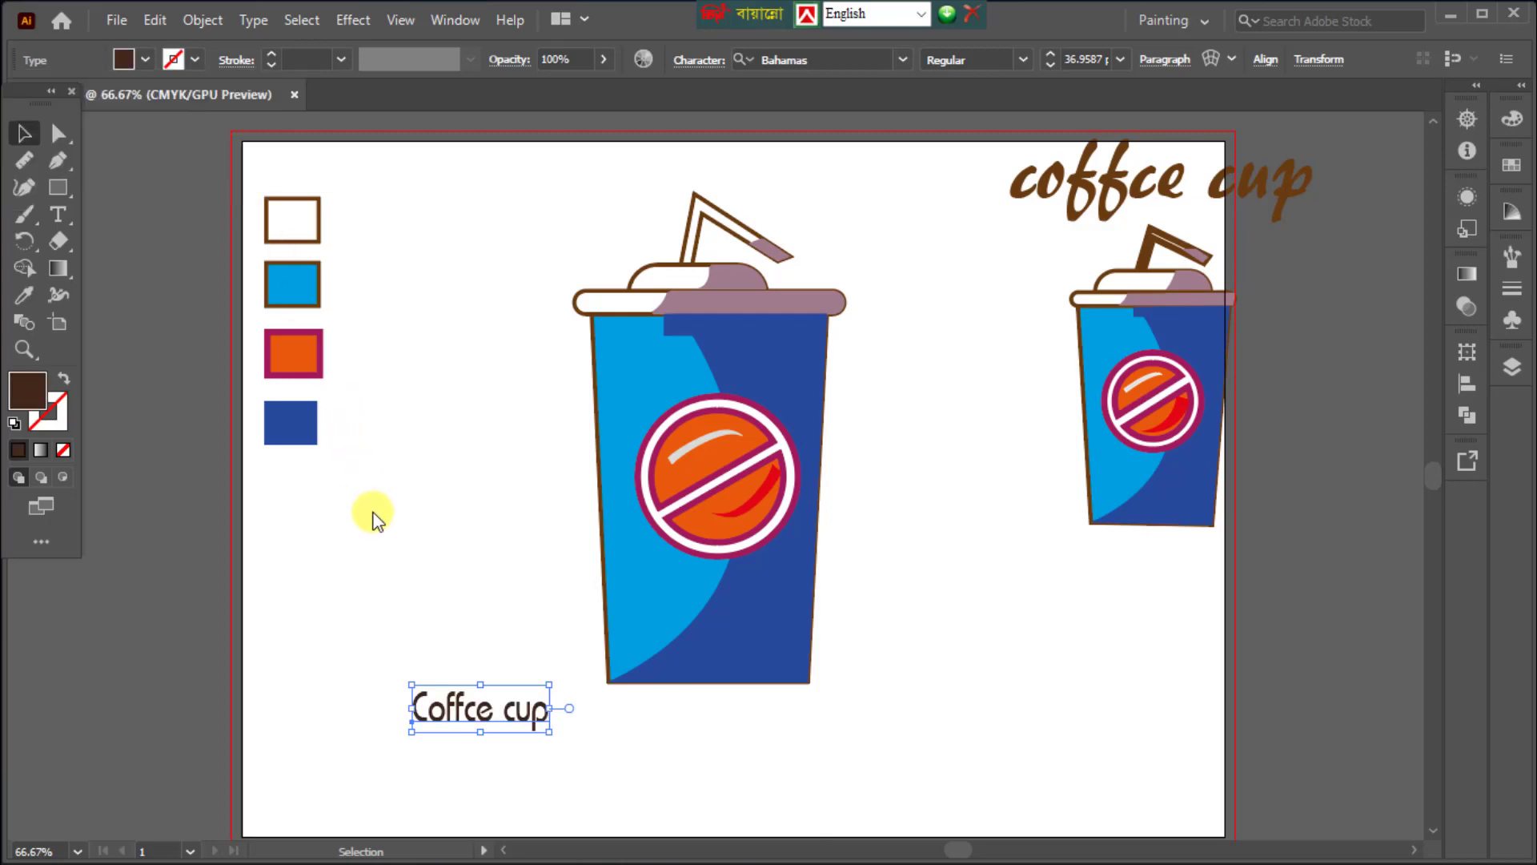
Place the "Coffce cup" text on the cup's base, shrink it to about 33.5 pt and nudge it slightly up and right.
left_click_drag(443, 715, 698, 670)
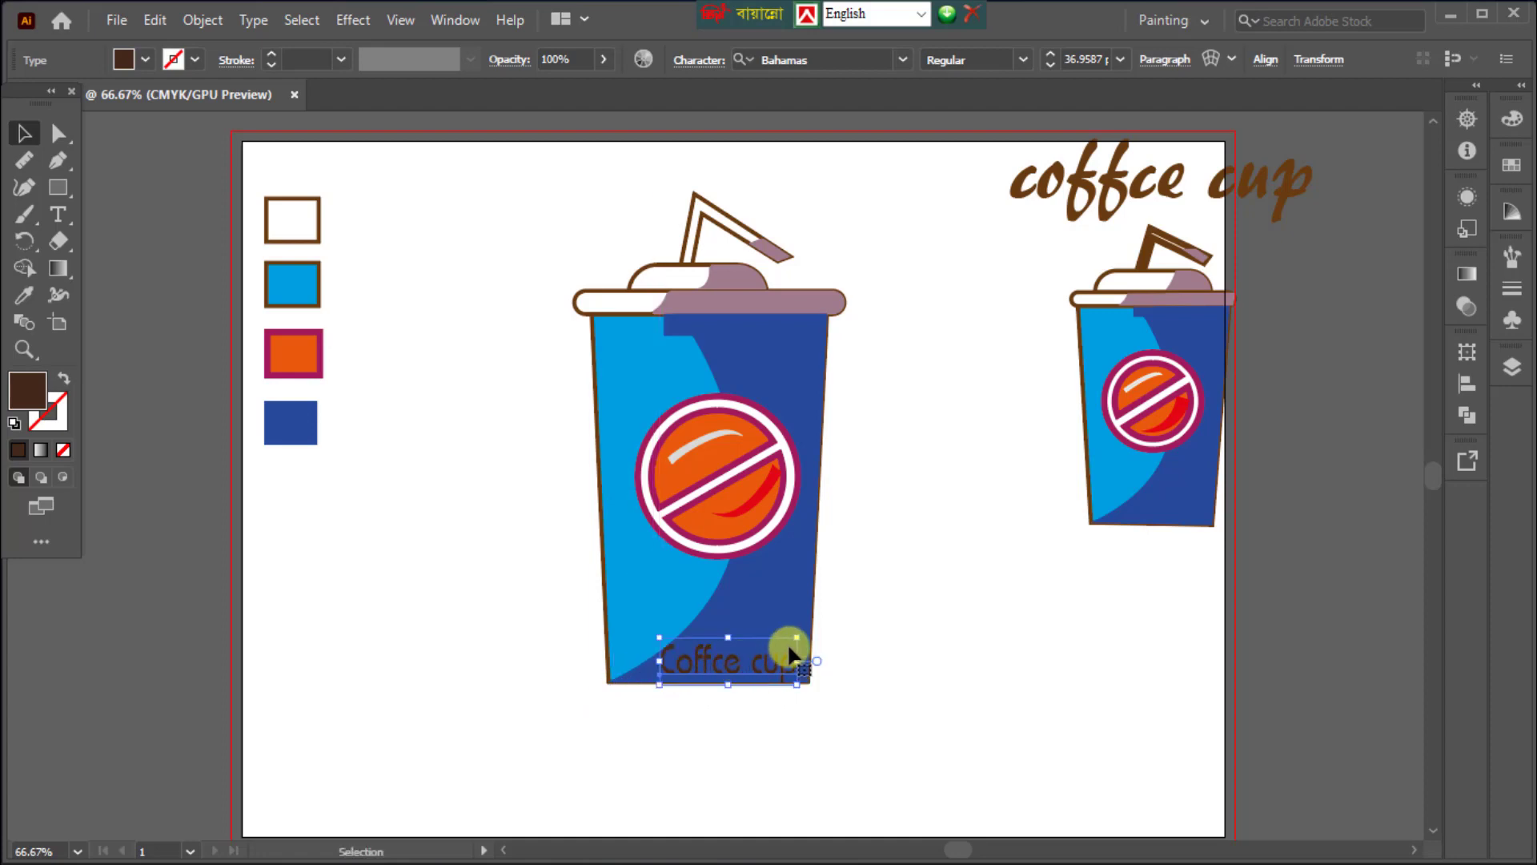
left_click_drag(799, 639, 793, 643)
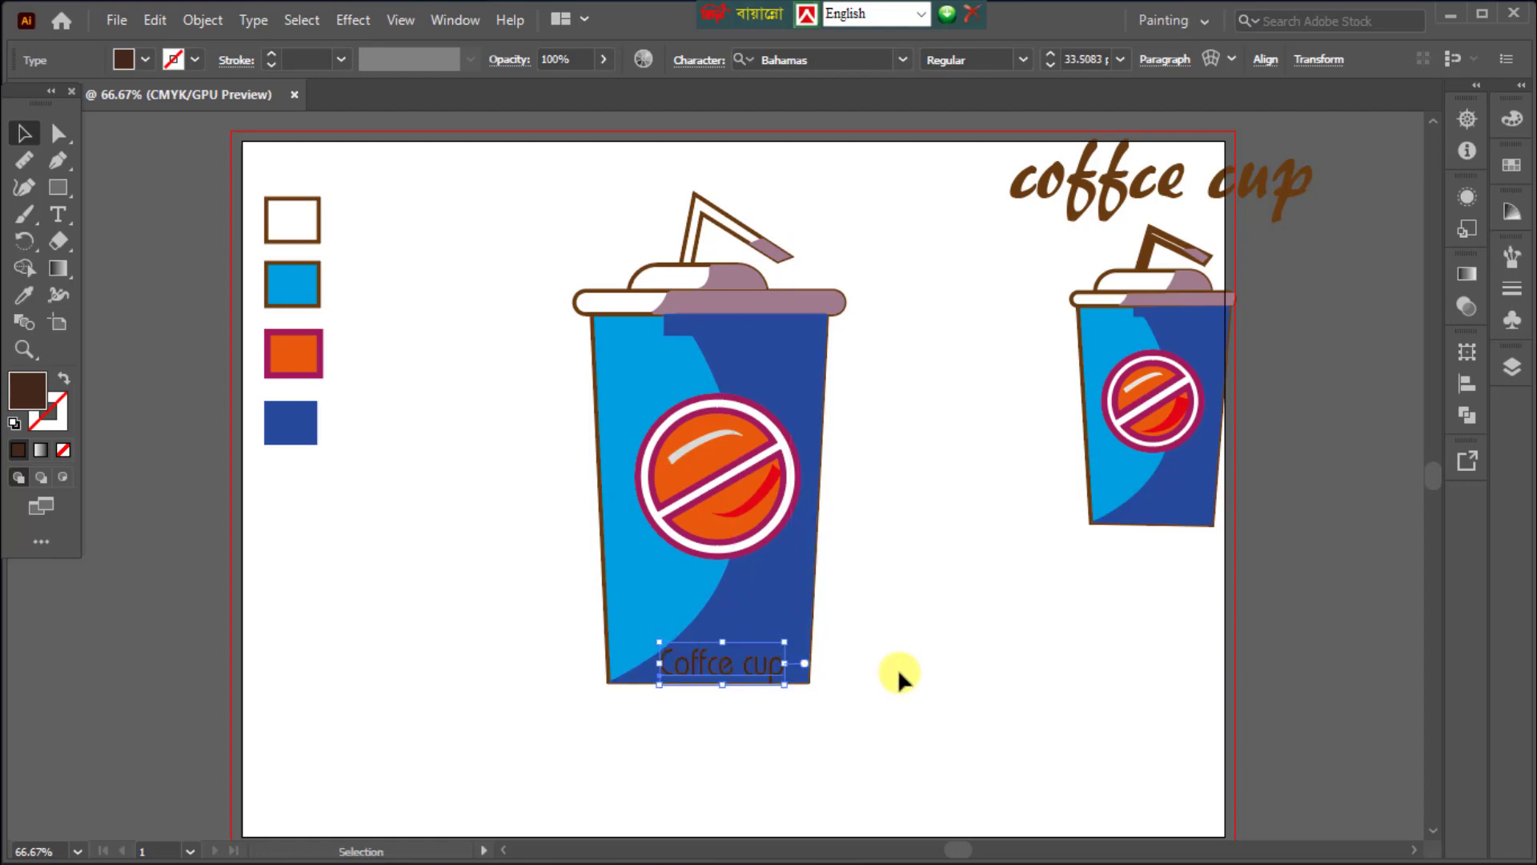
key("Up")
key("Up")
key("Up")
key("Up")
key("Up")
key("Up")
key("Up")
key("Up")
key("Up")
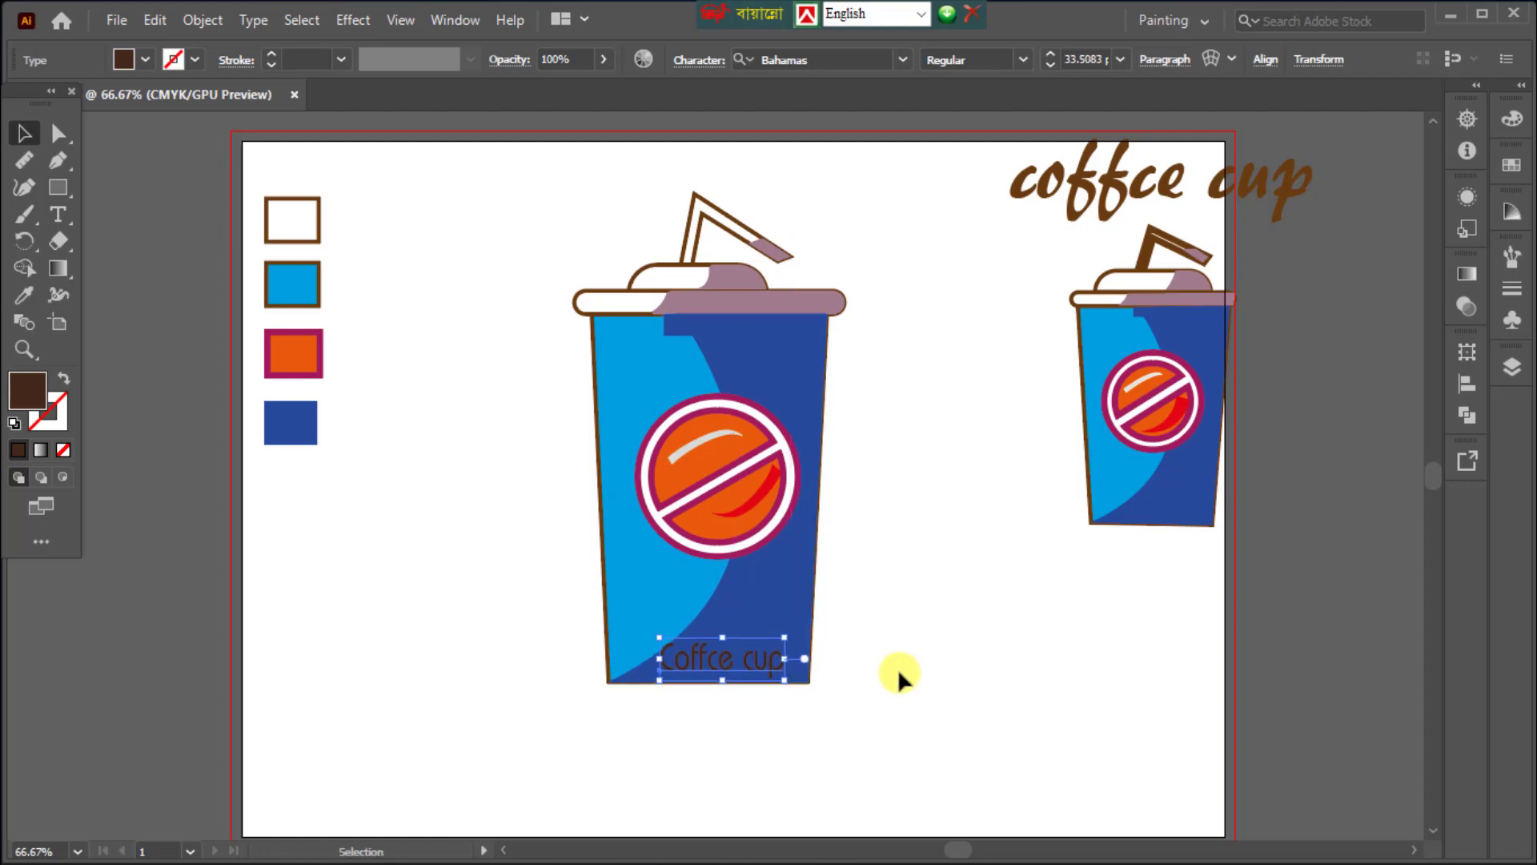
key("Right")
key("Right")
key("Right")
left_click(899, 672)
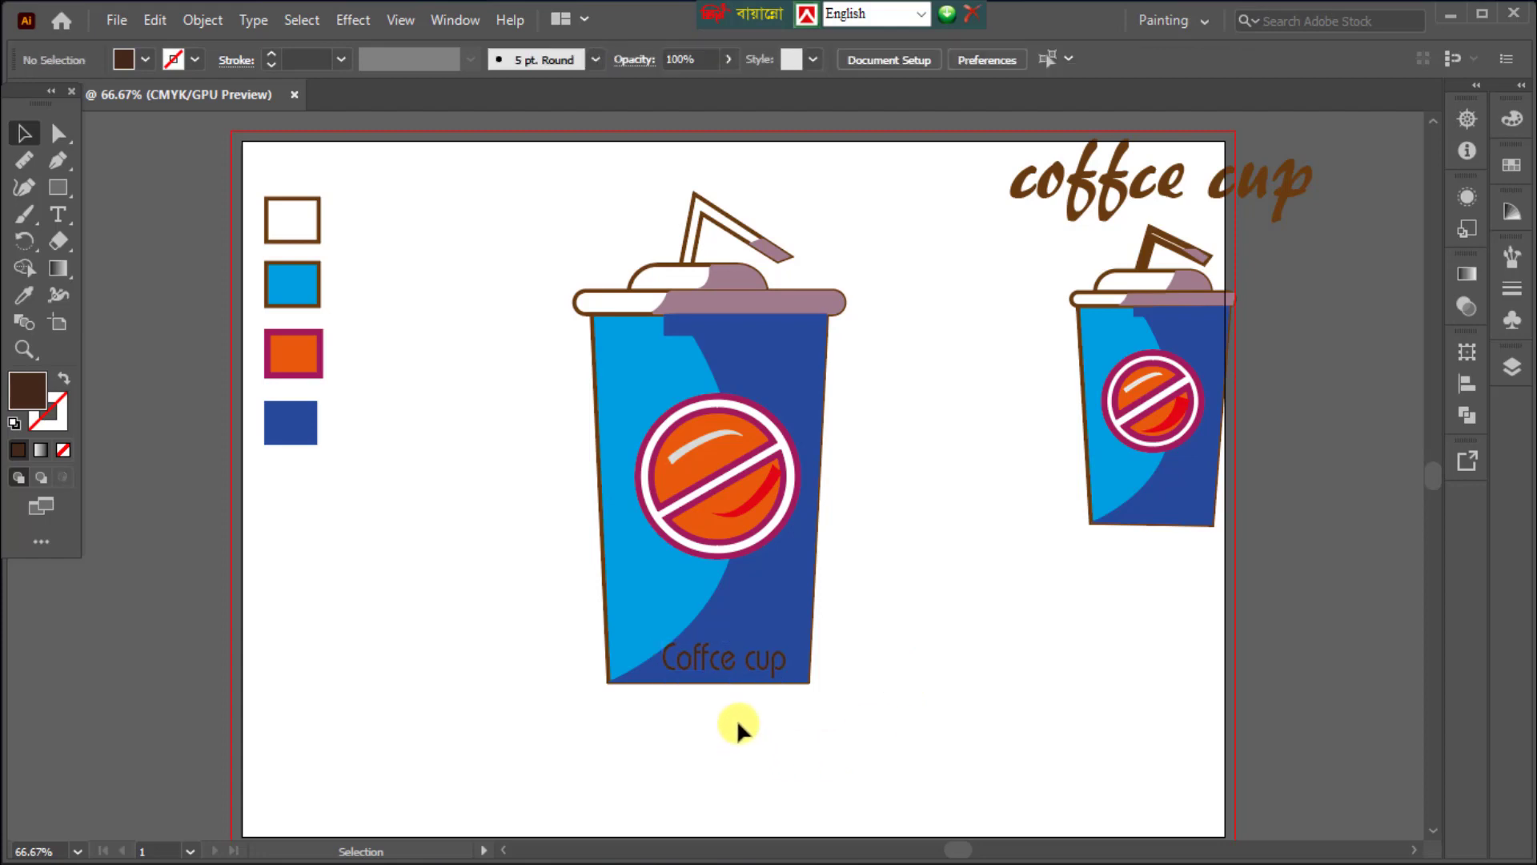
Shift the "Coffce cup" text slightly further right on the cup's dark blue area, and deselect it.
left_click(727, 674)
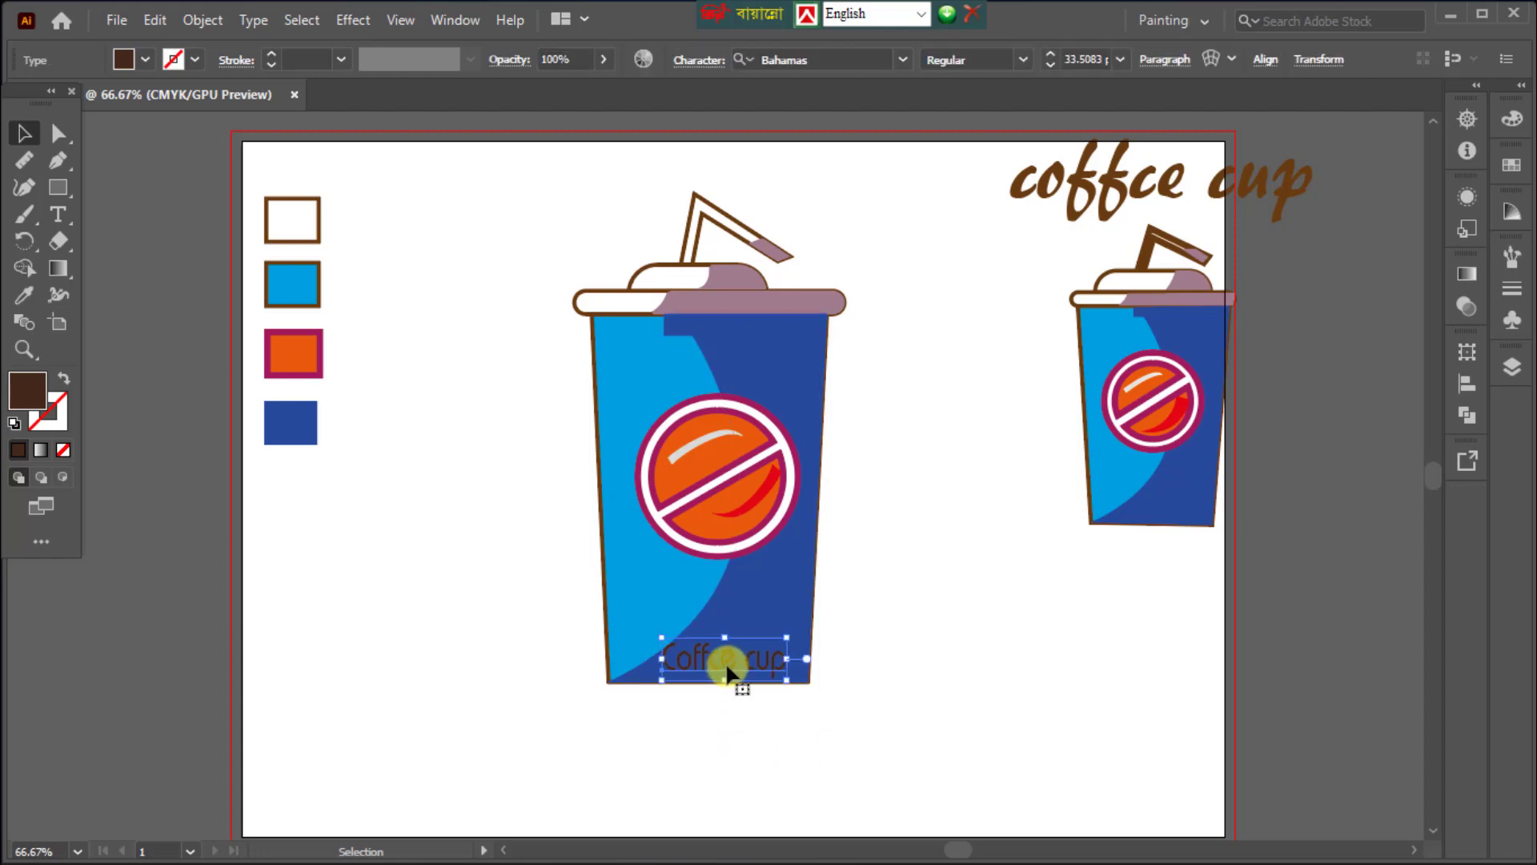
left_click_drag(727, 672, 726, 665)
left_click(848, 677)
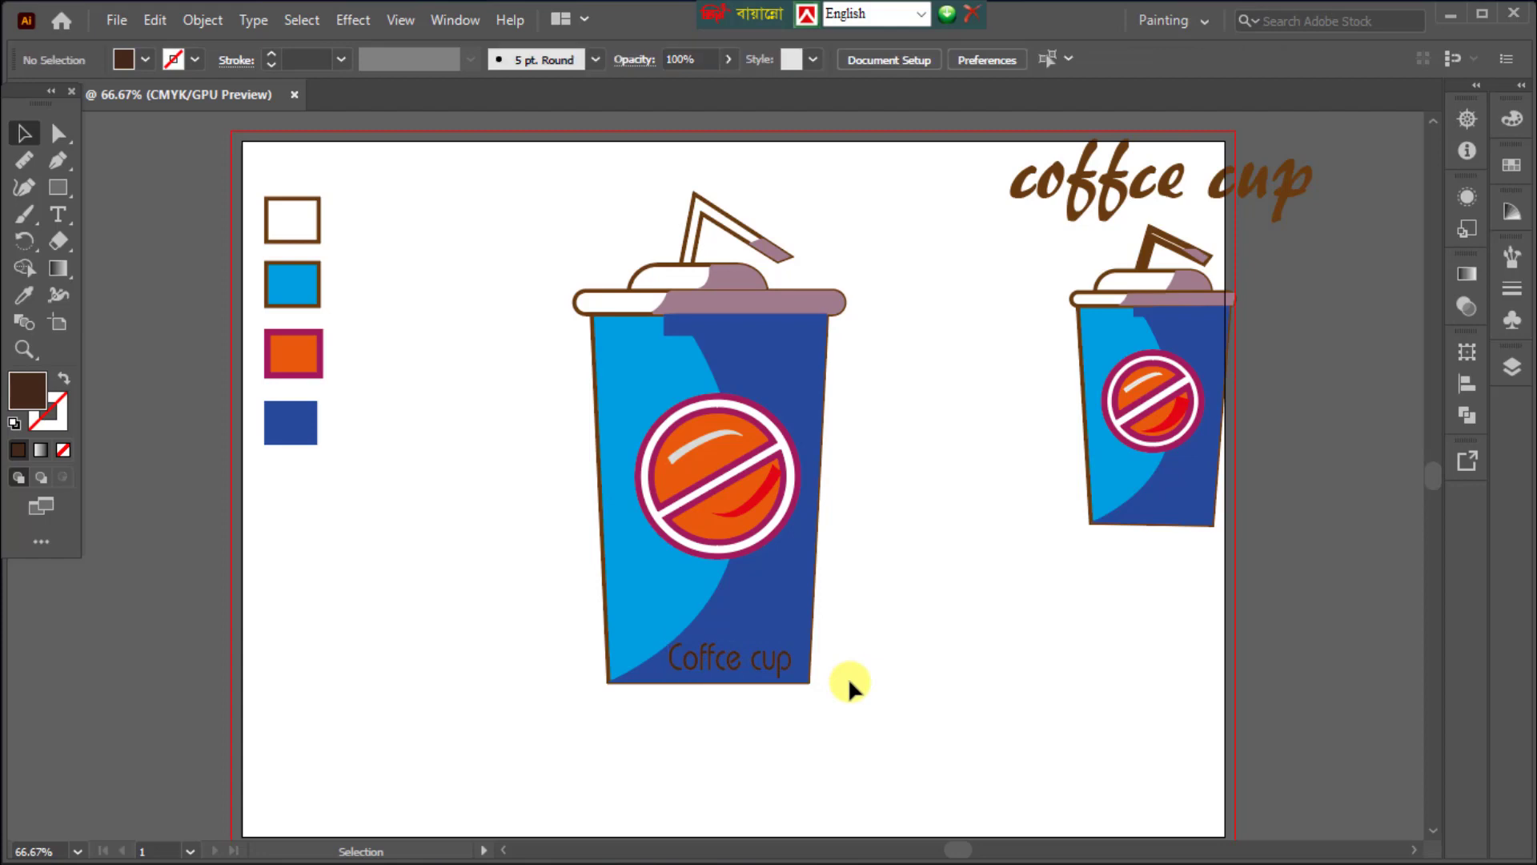
Change the "Coffce cup" text's fill to white, and deselect it.
left_click(753, 652)
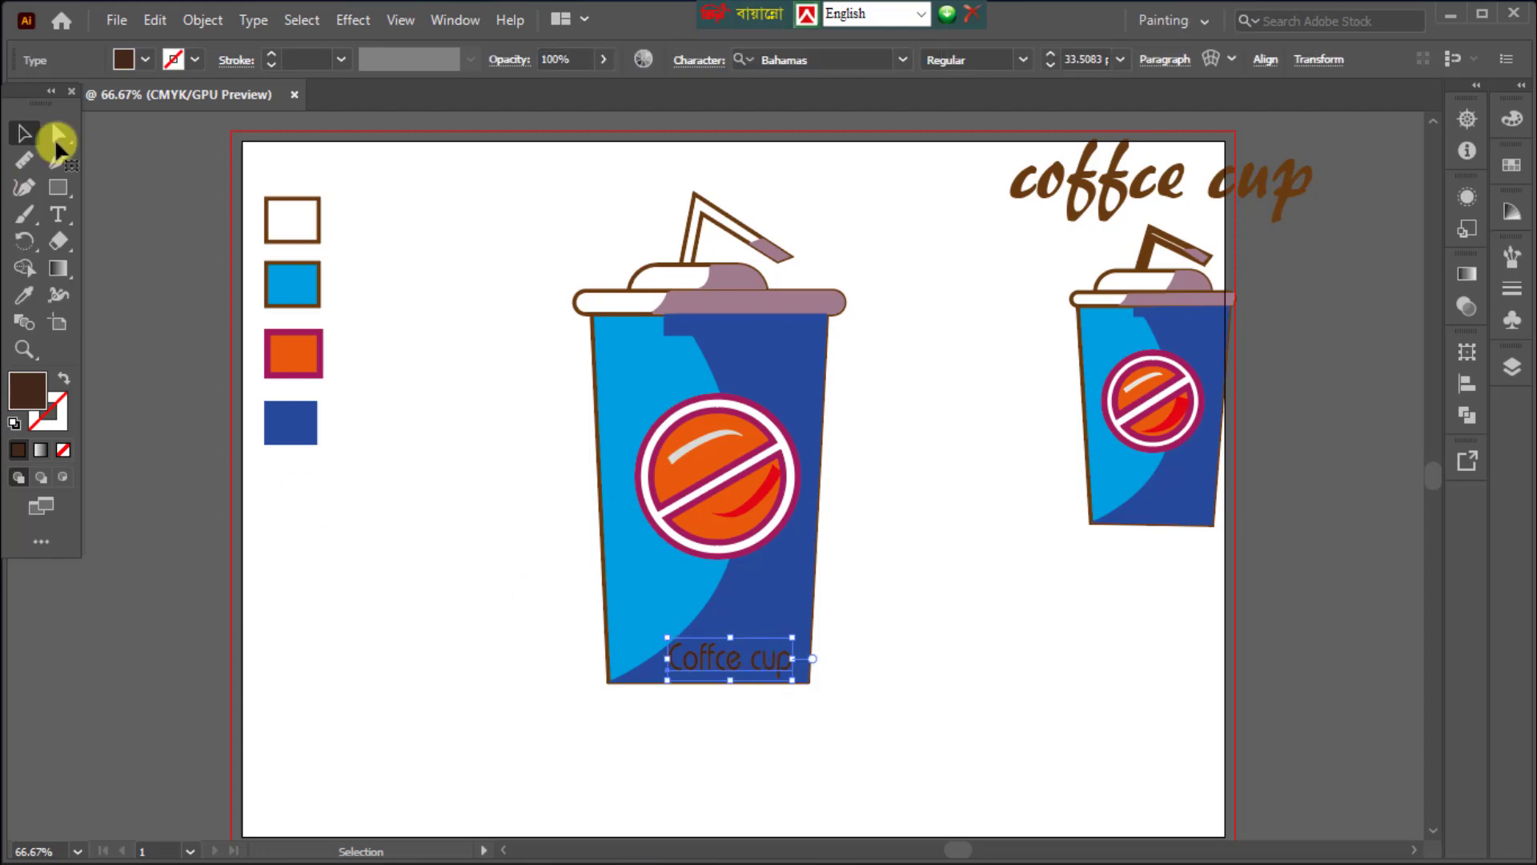
left_click(114, 53)
scroll(59, 121, "up", 5)
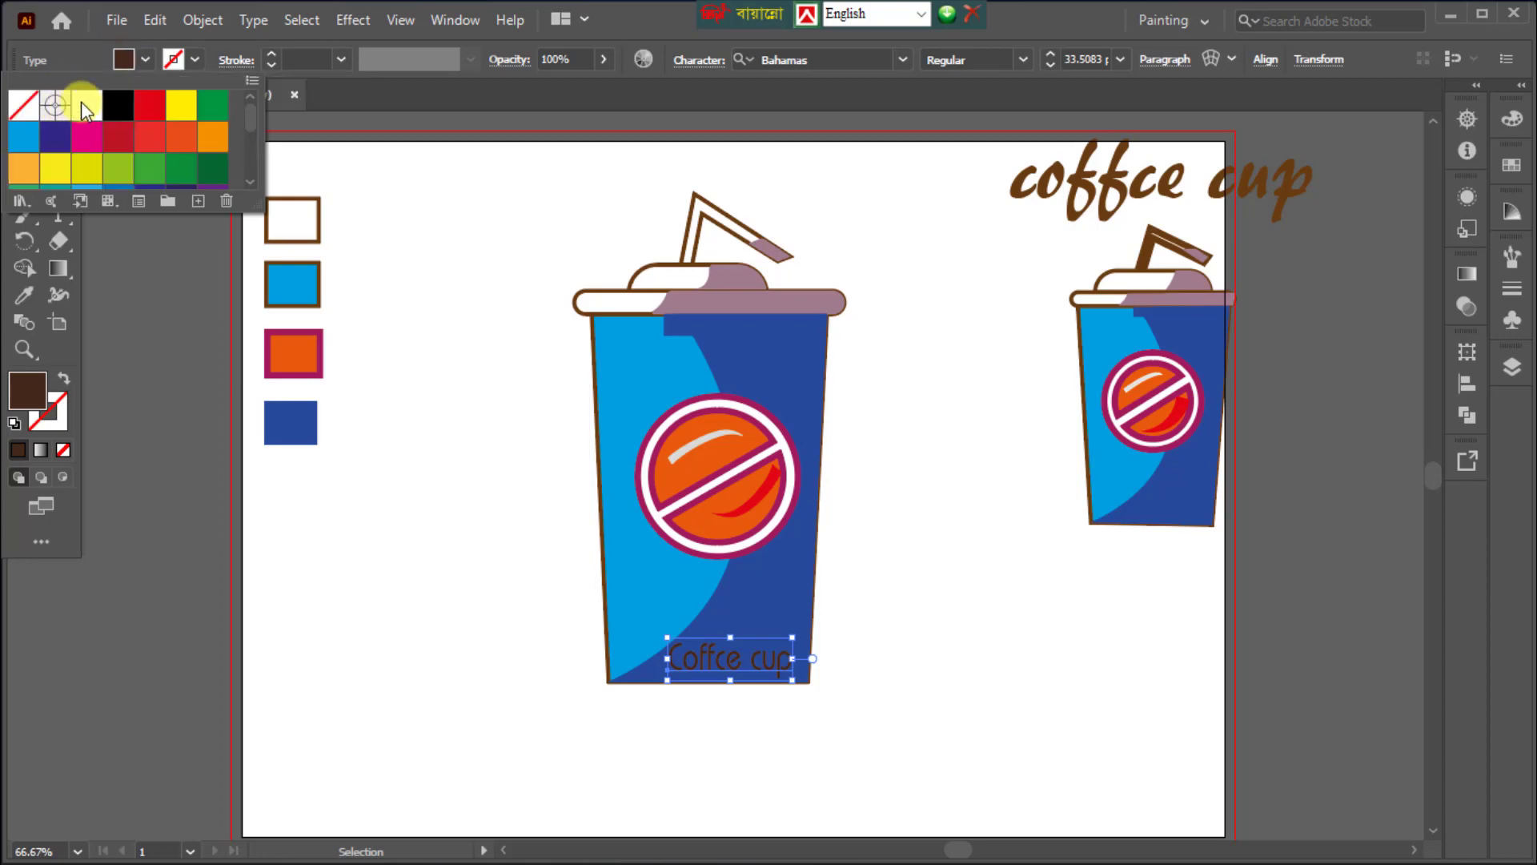
left_click(87, 105)
left_click(447, 562)
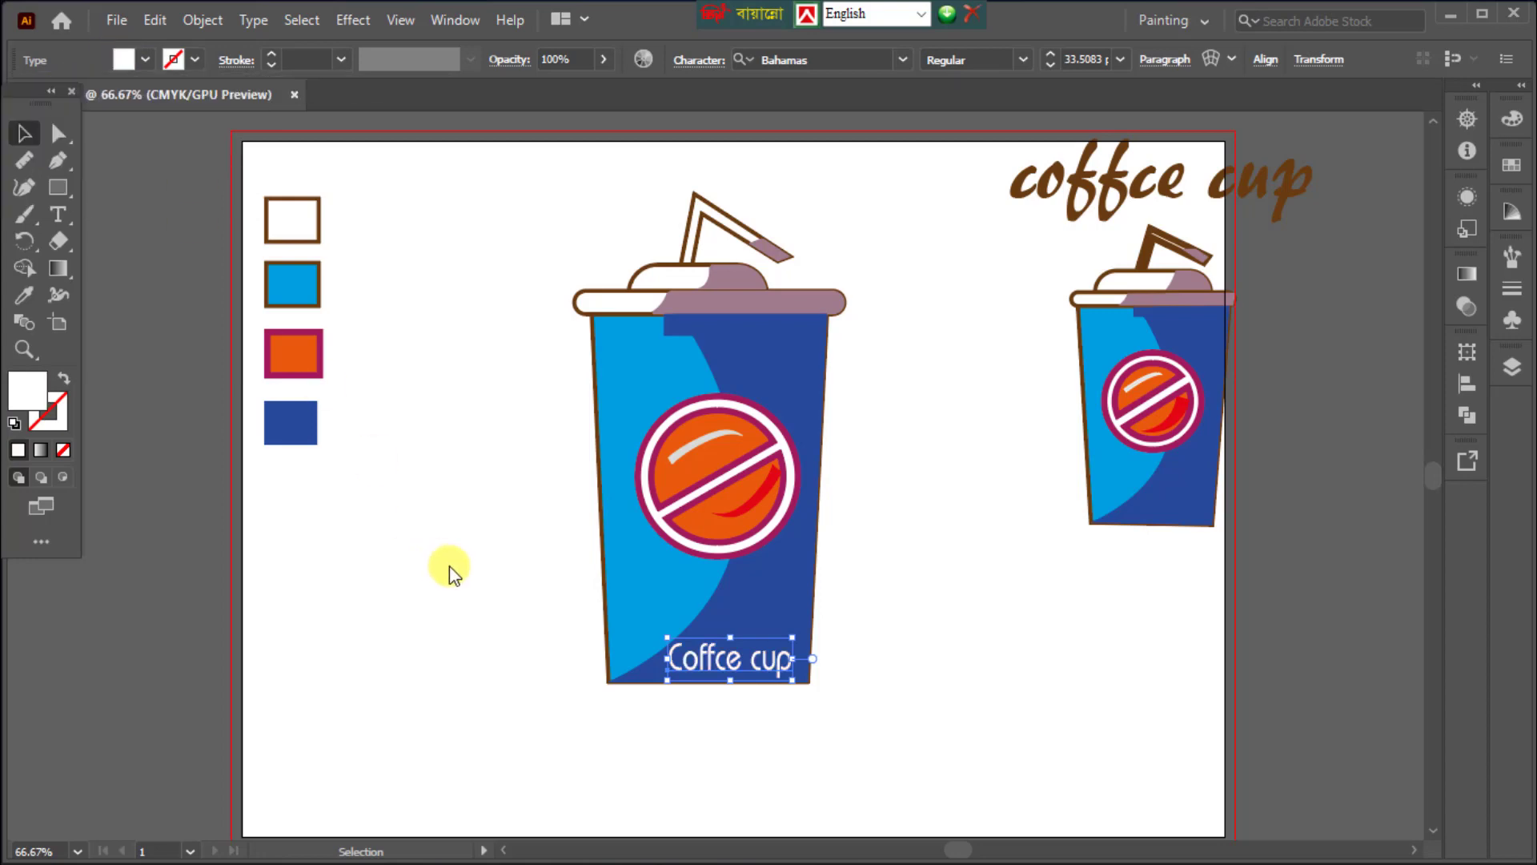
left_click(447, 562)
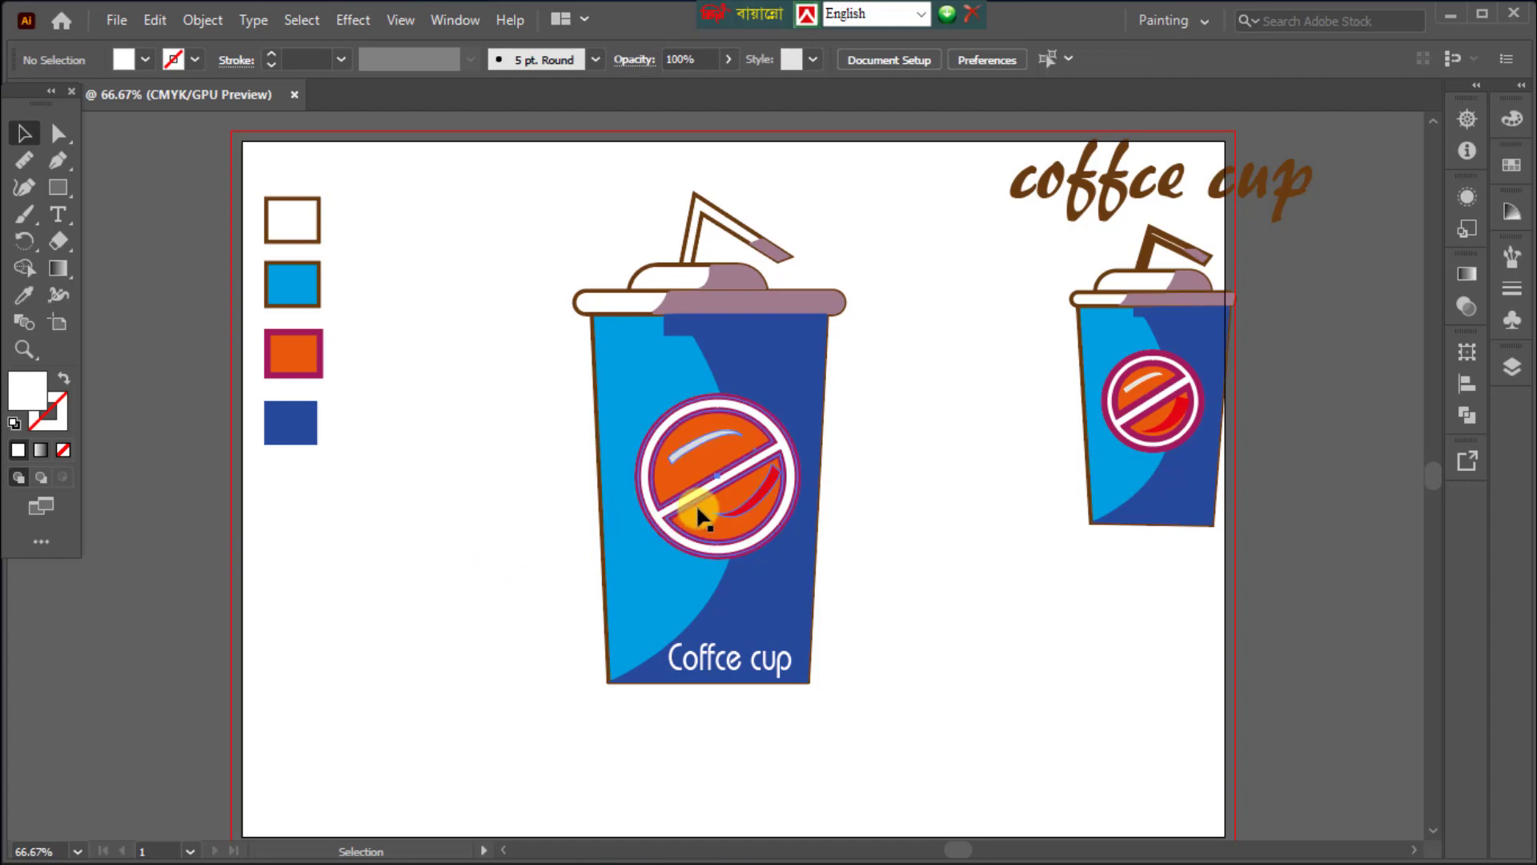
Move the round orange badge slightly down on the cup body.
left_click_drag(695, 506, 695, 511)
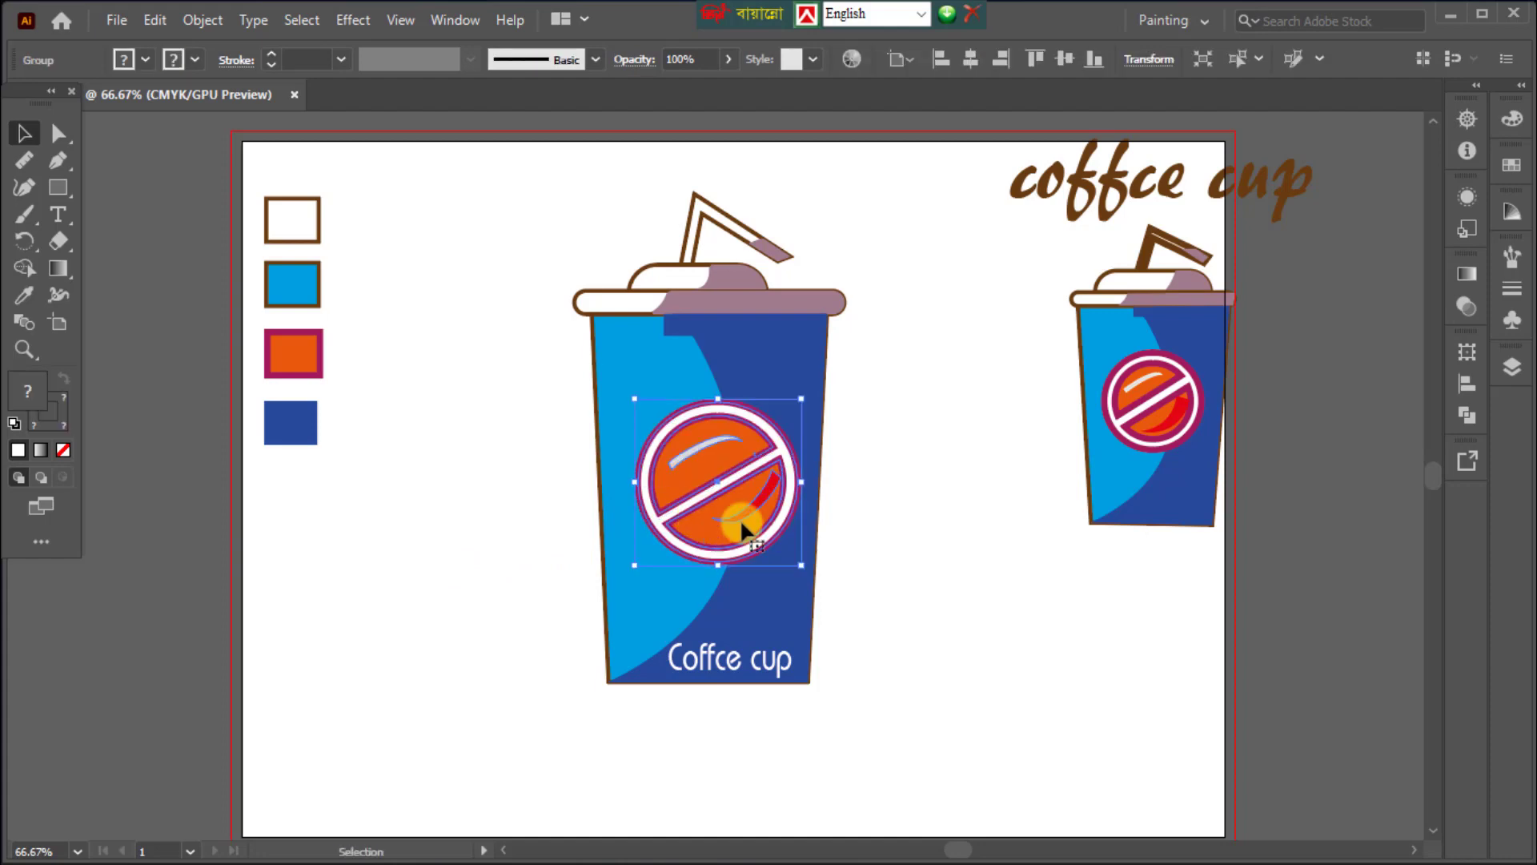
Group all parts of the large coffee cup, including its badge and text, and deselect it.
left_click(862, 543)
left_click_drag(440, 200, 777, 645)
right_click(709, 540)
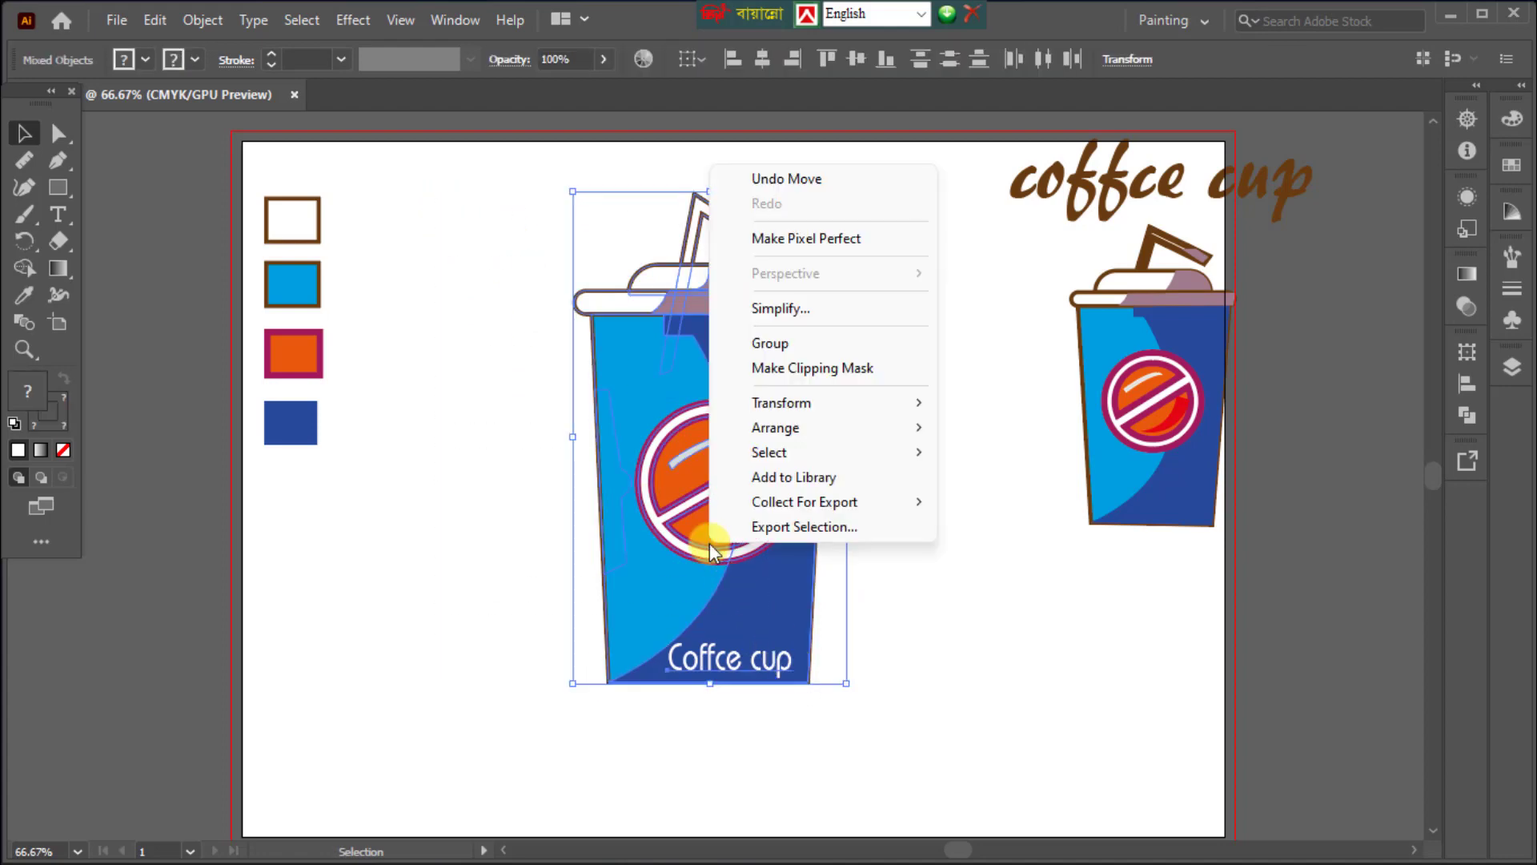
left_click(787, 346)
left_click(939, 532)
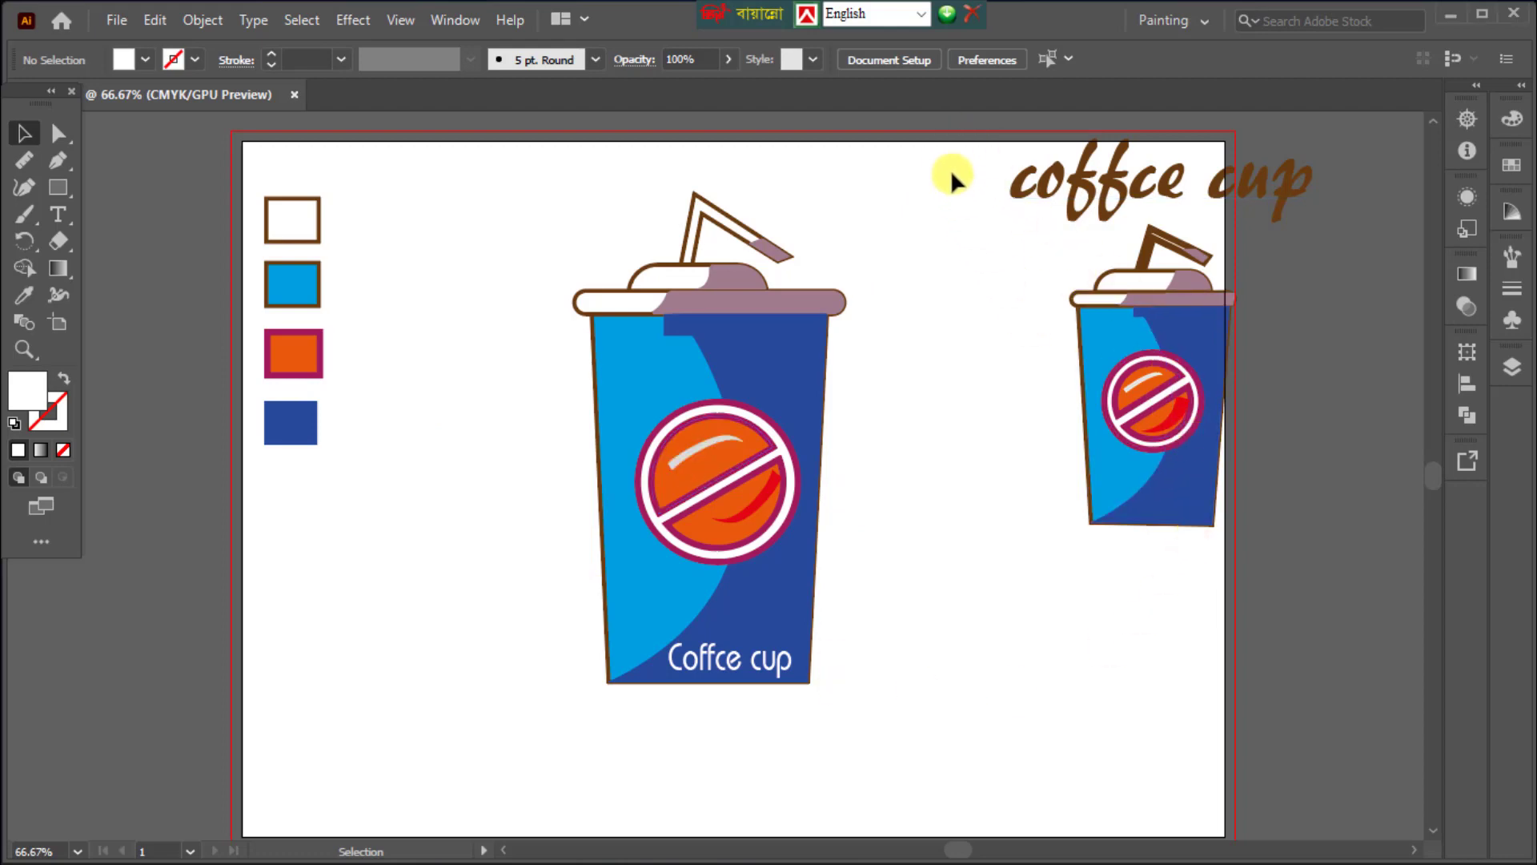
Delete the small reference cup with its brown heading text and the four colour sample squares.
left_click_drag(951, 173, 1254, 497)
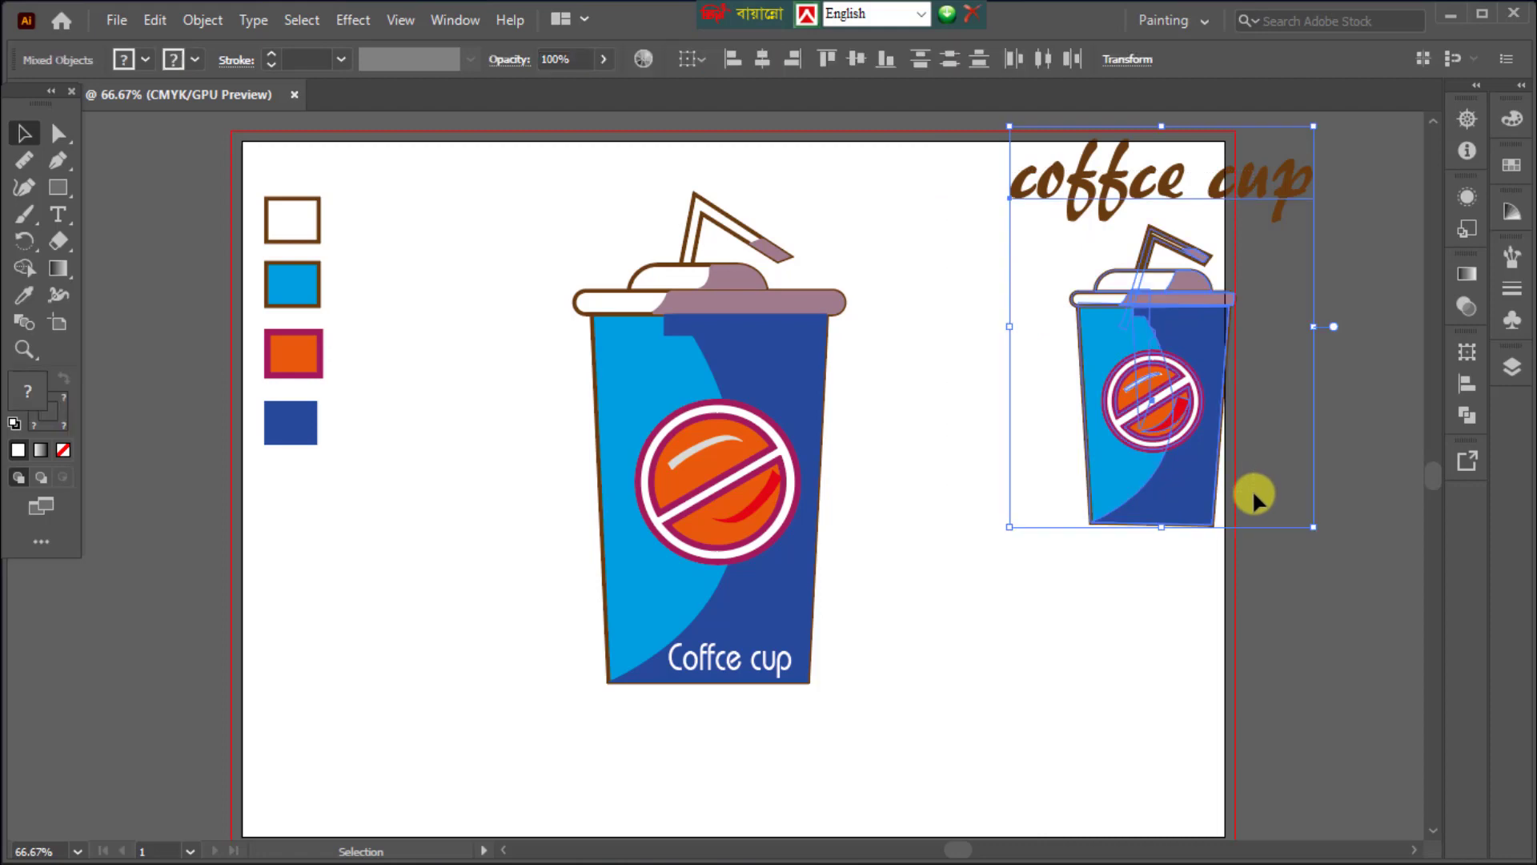
key("Delete")
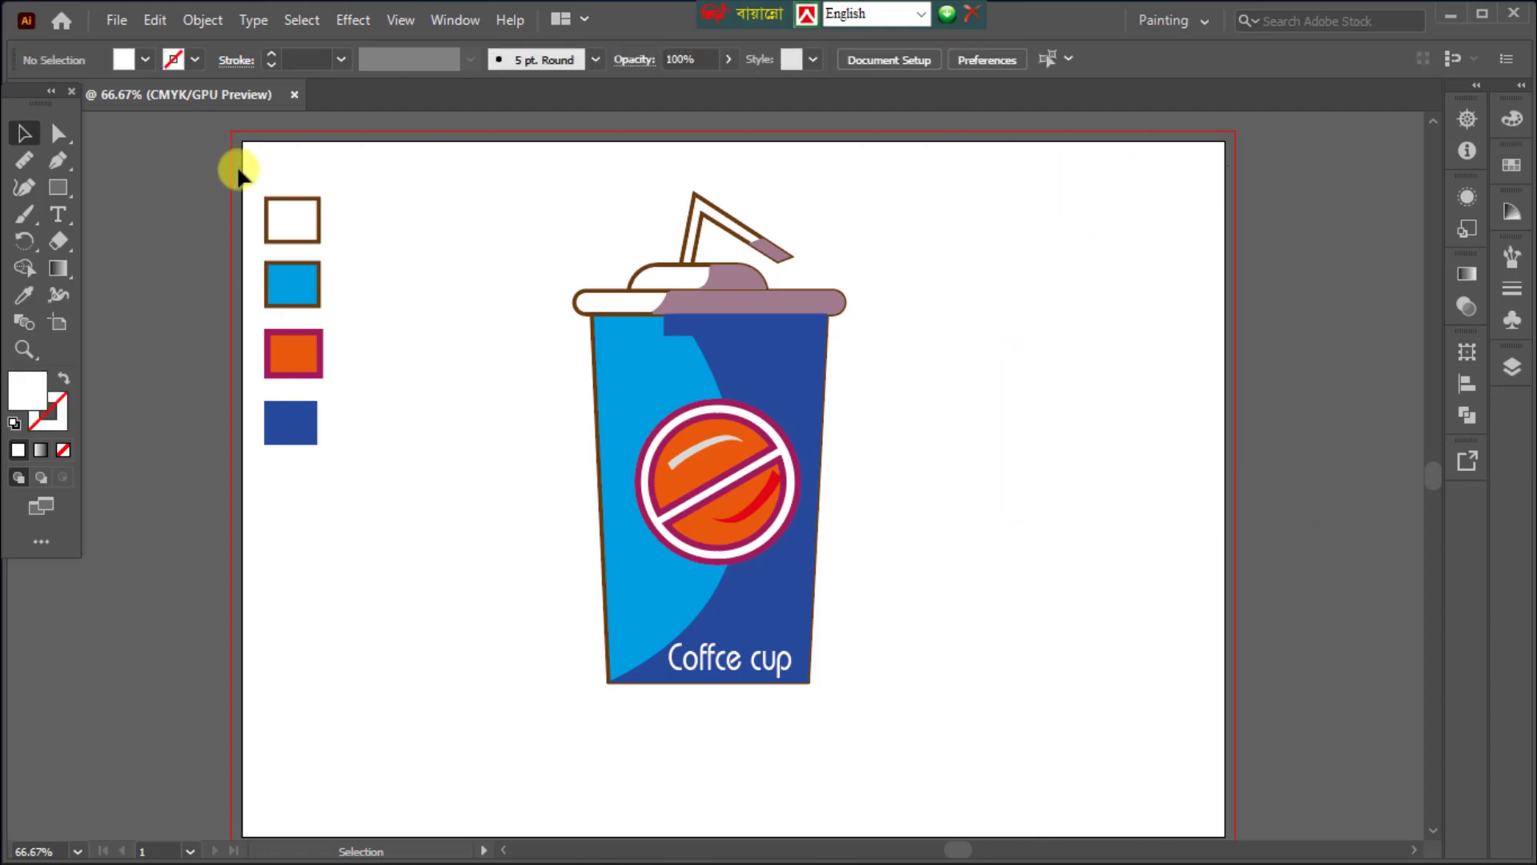
left_click_drag(233, 165, 395, 465)
key("Delete")
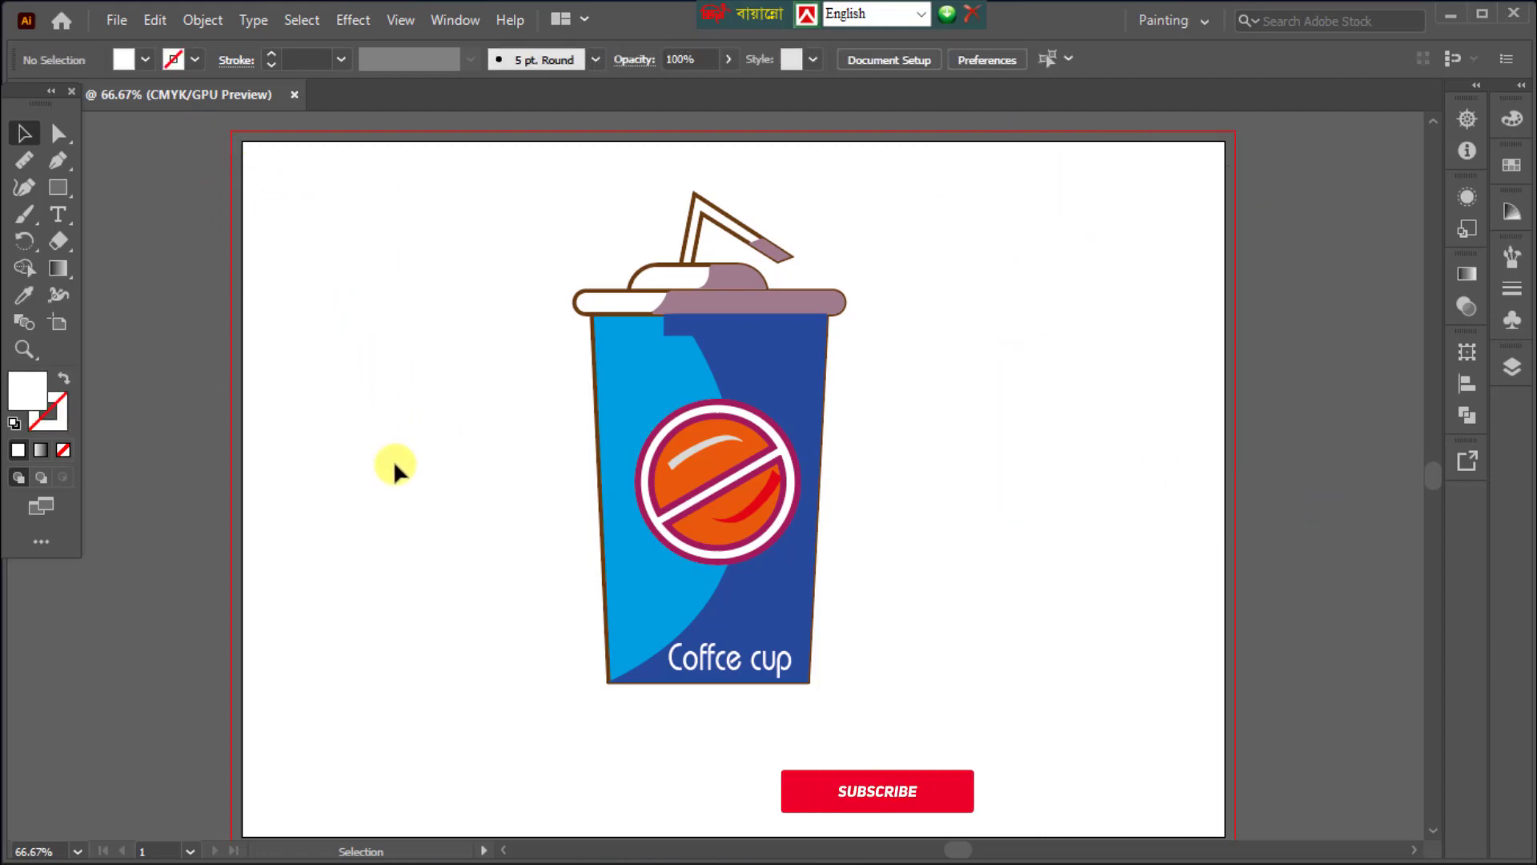
Draw a thin, flat black ellipse without a stroke beside the cup's base, slightly wider than the base.
scroll(581, 664, "down", 1)
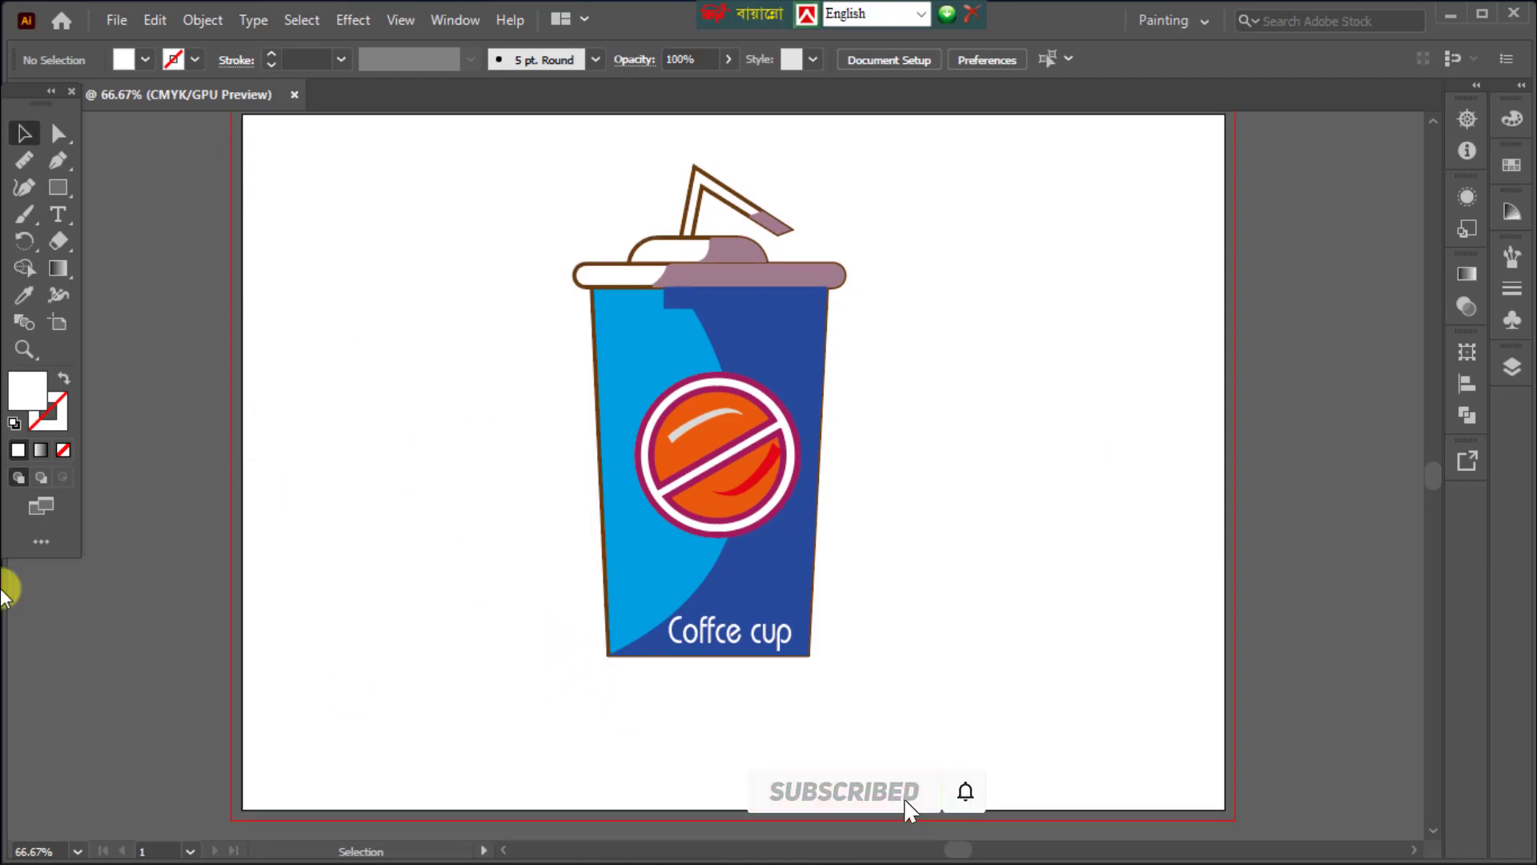
left_click(61, 189)
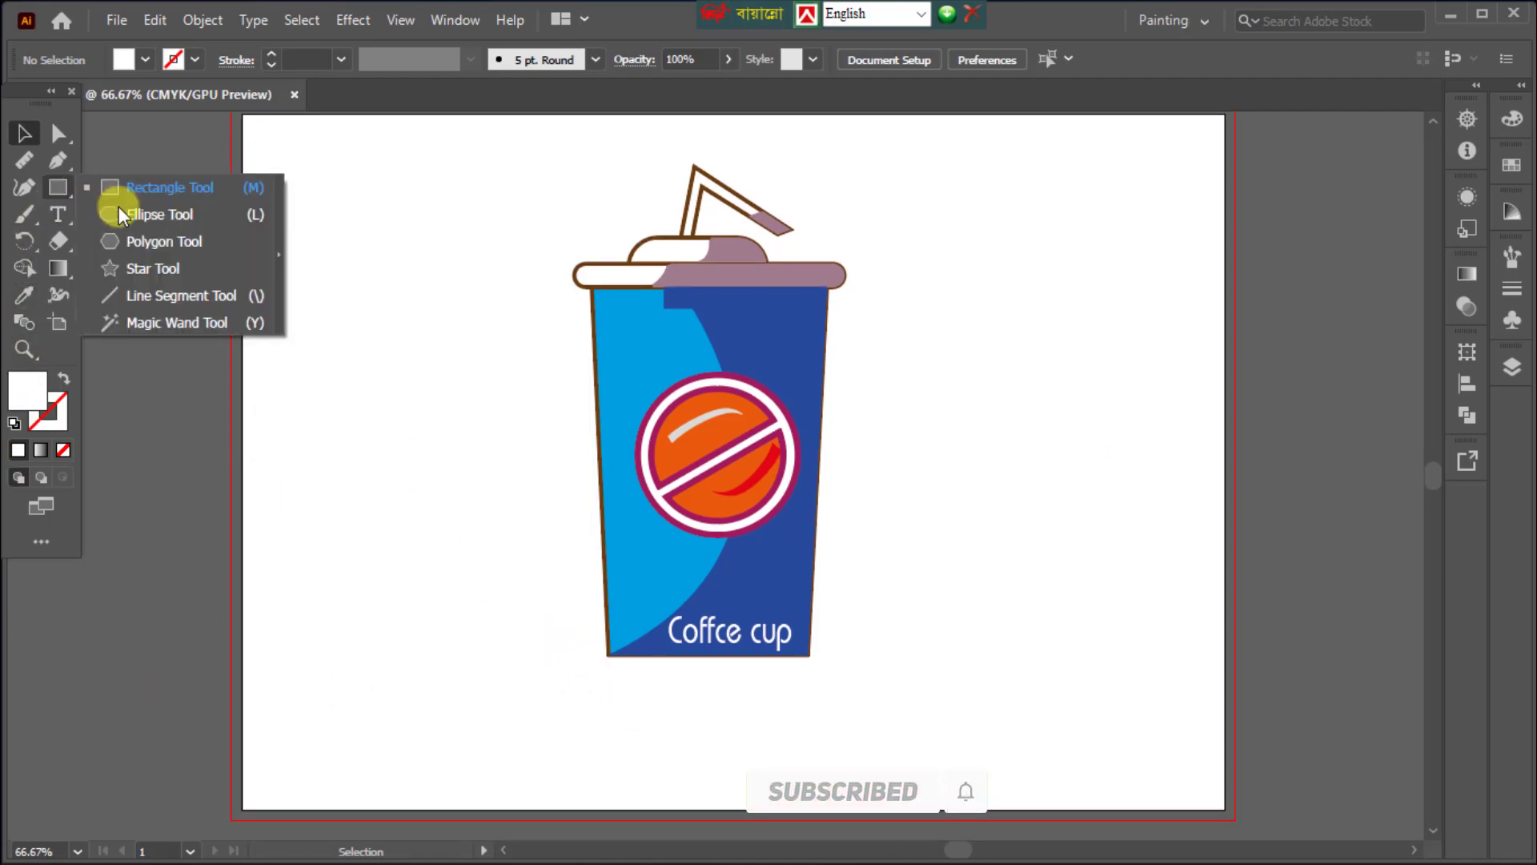
left_click(147, 216)
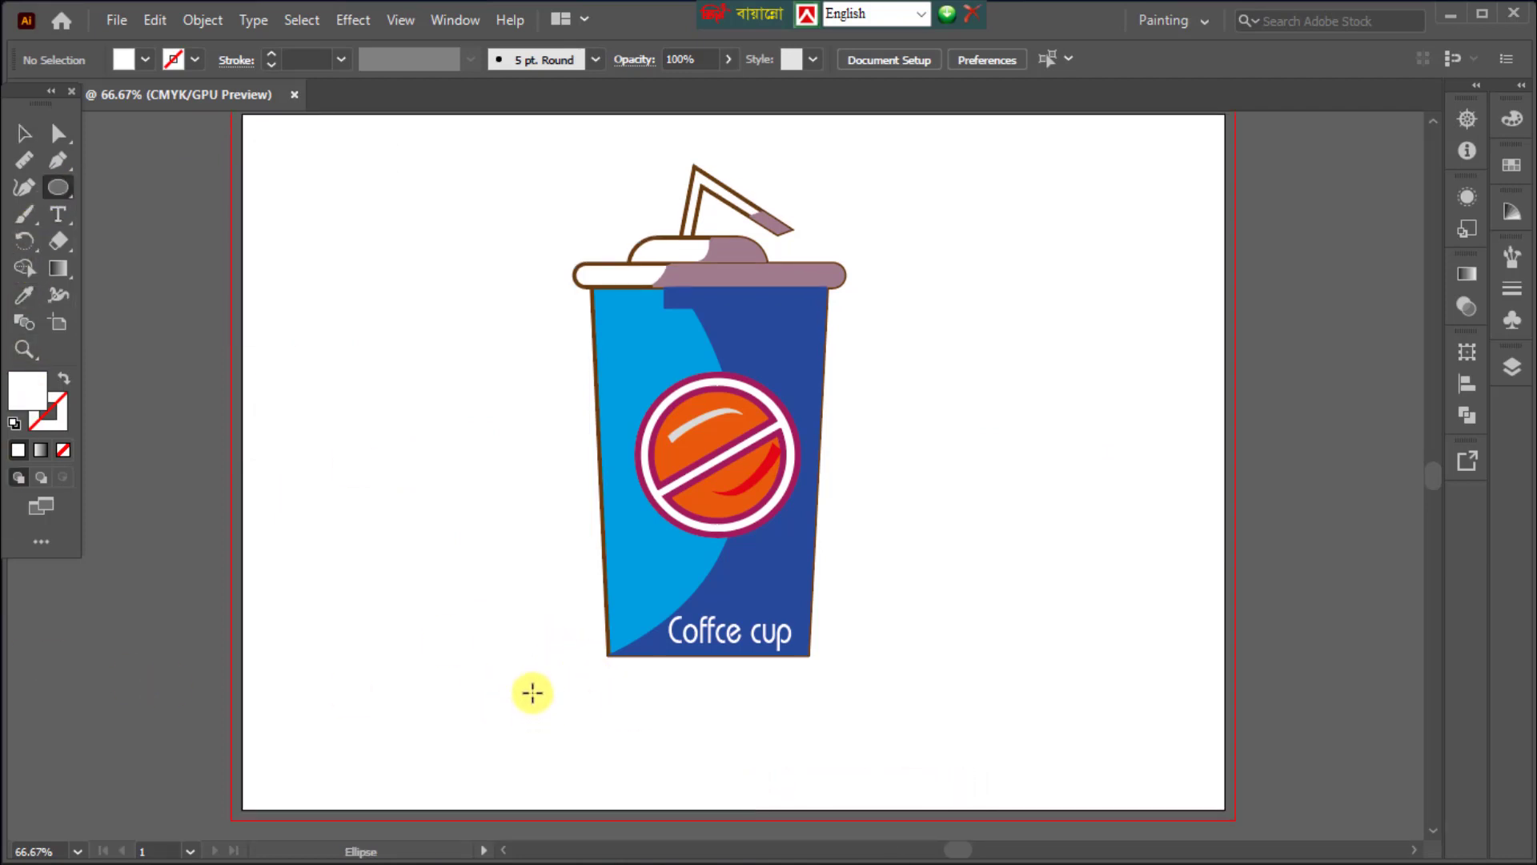
left_click_drag(339, 633, 591, 653)
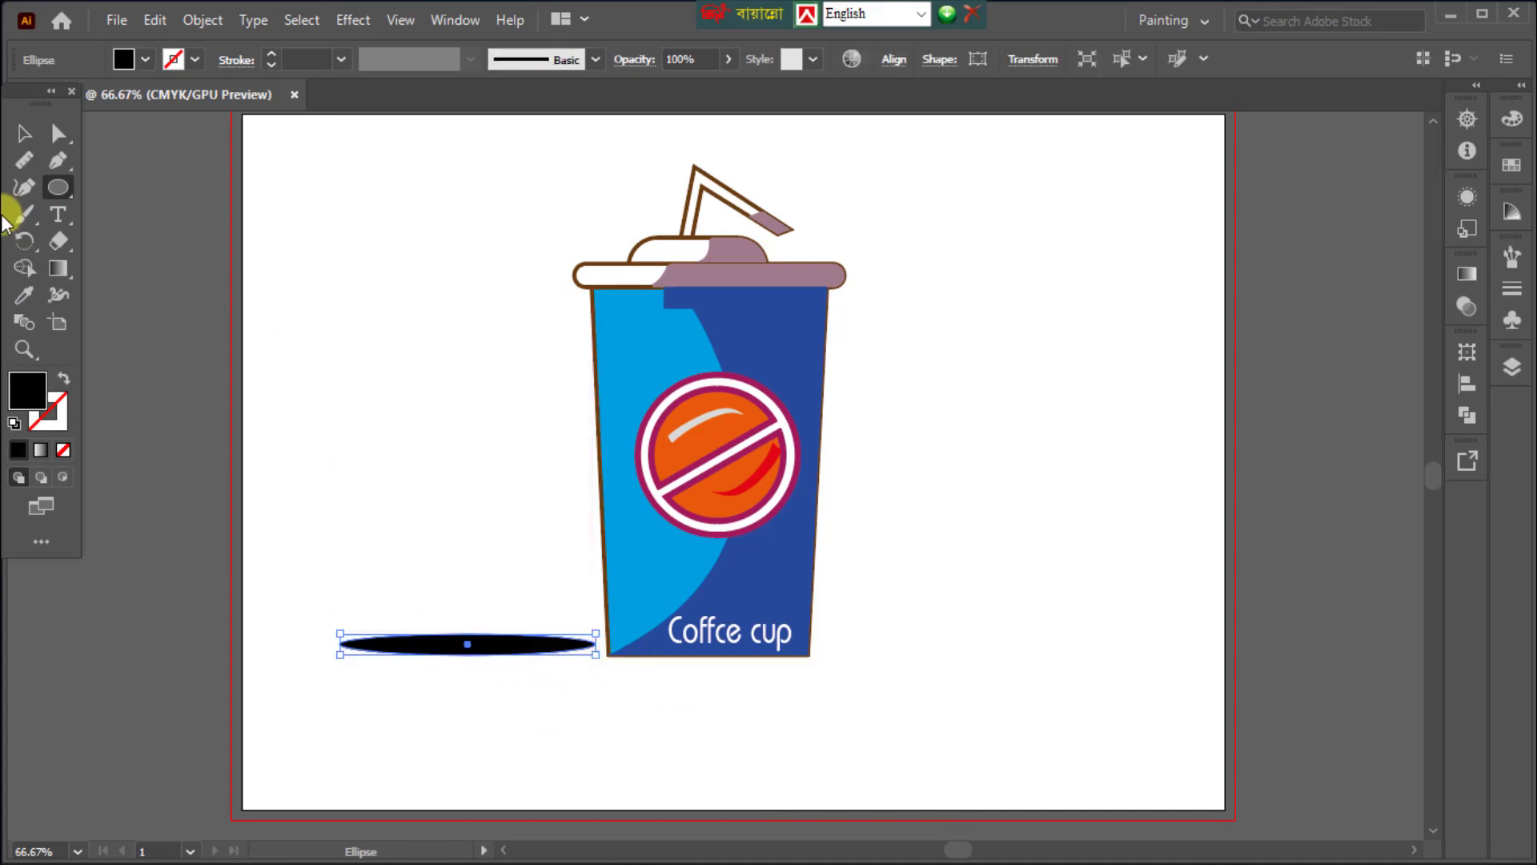
Shrink the black ellipse to slightly narrower than the cup's base and place it just beneath the cup as a shadow.
left_click(58, 140)
left_click_drag(343, 633, 338, 644)
left_click(28, 152)
left_click(25, 138)
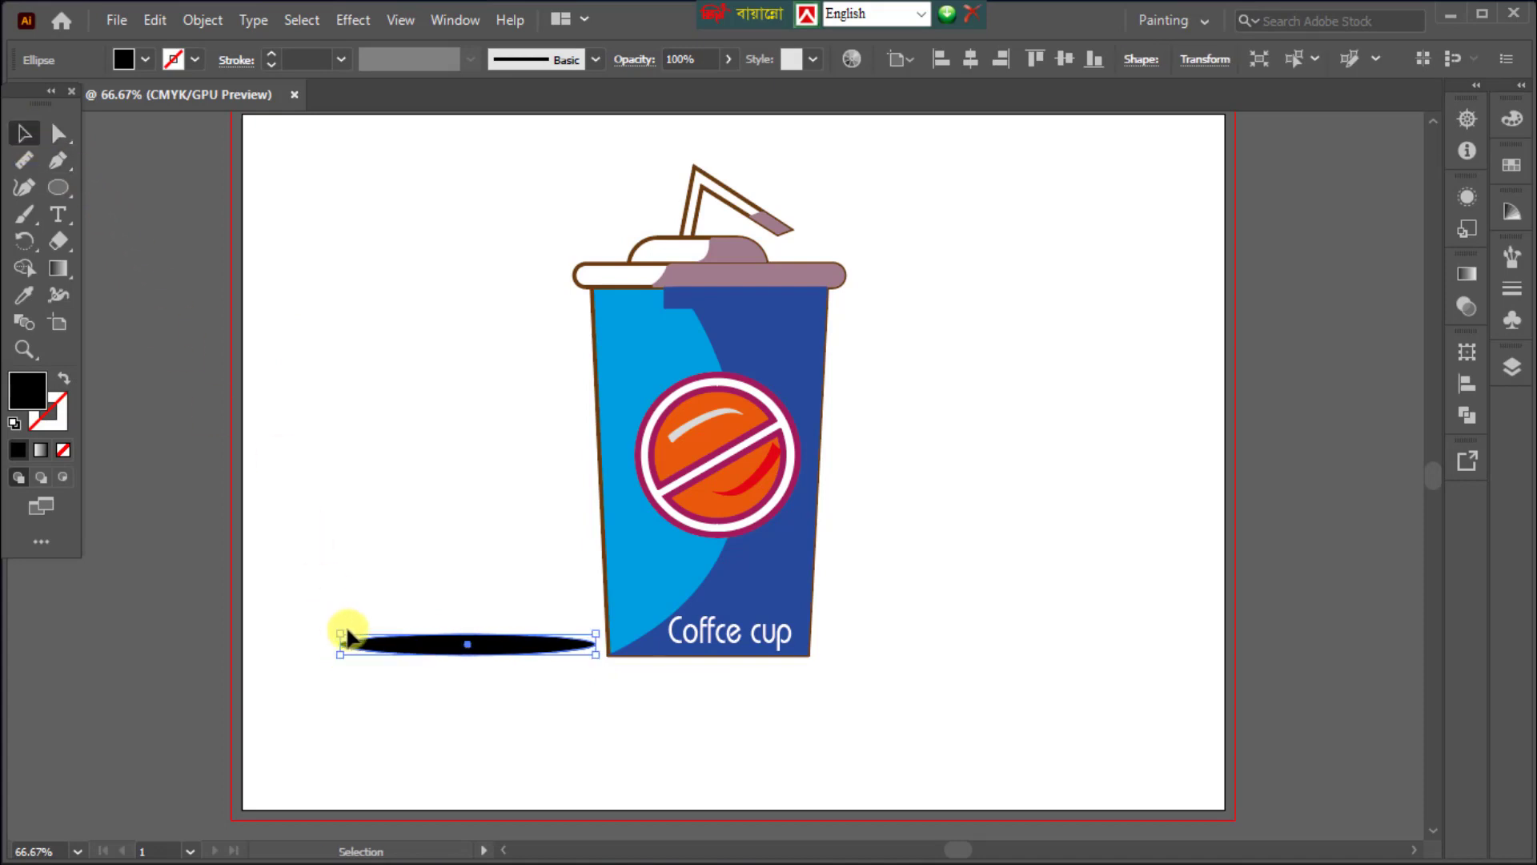
left_click_drag(348, 653, 714, 671)
left_click(507, 680)
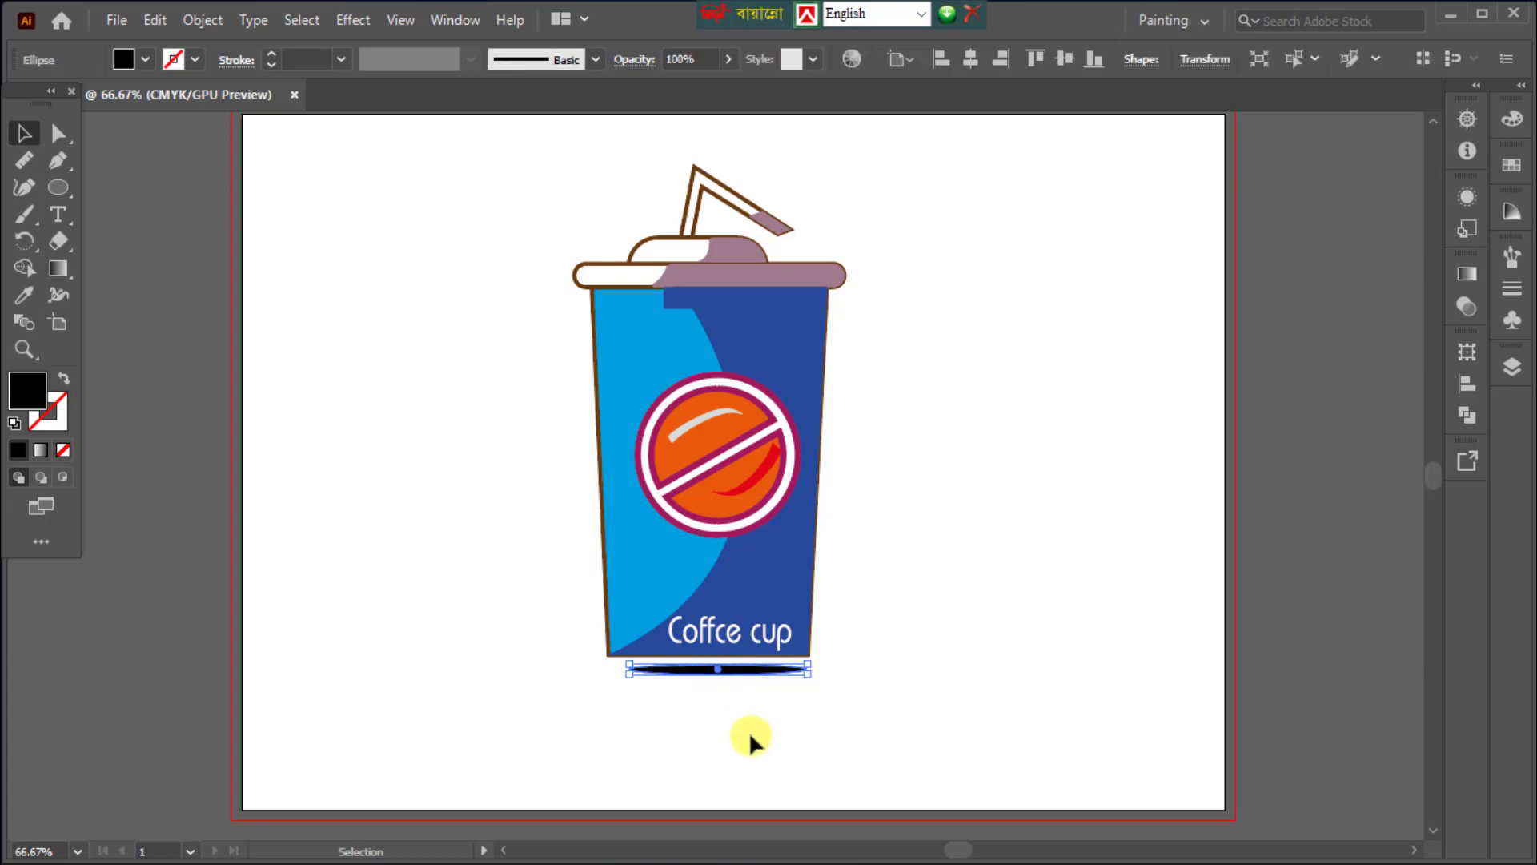
key("Up")
key("Up")
key("Up")
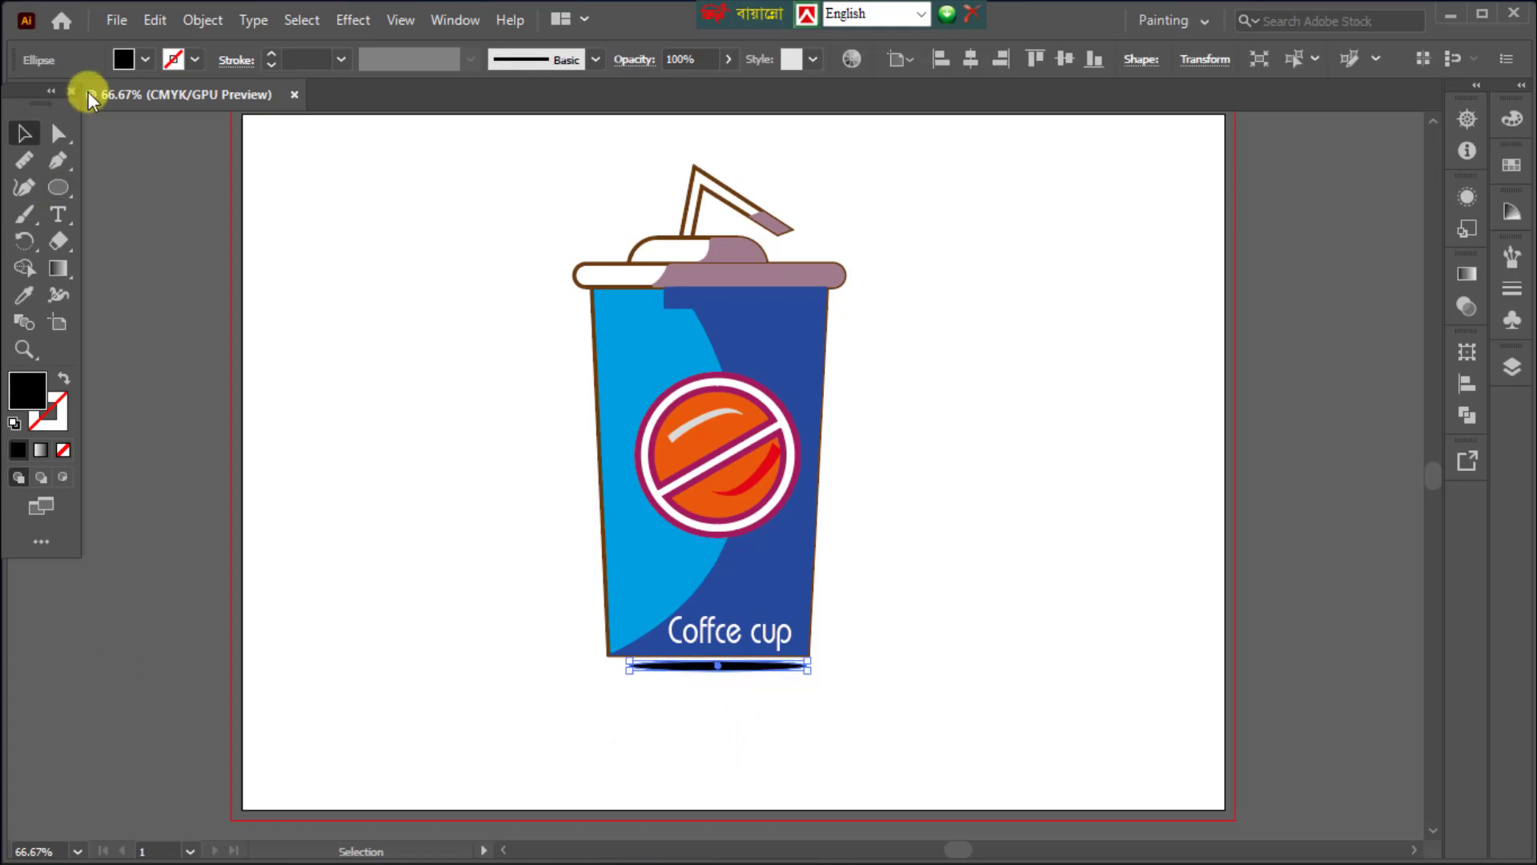
Change the shadow ellipse's fill to a light grey swatch, and deselect it.
left_click(124, 61)
scroll(136, 130, "down", 3)
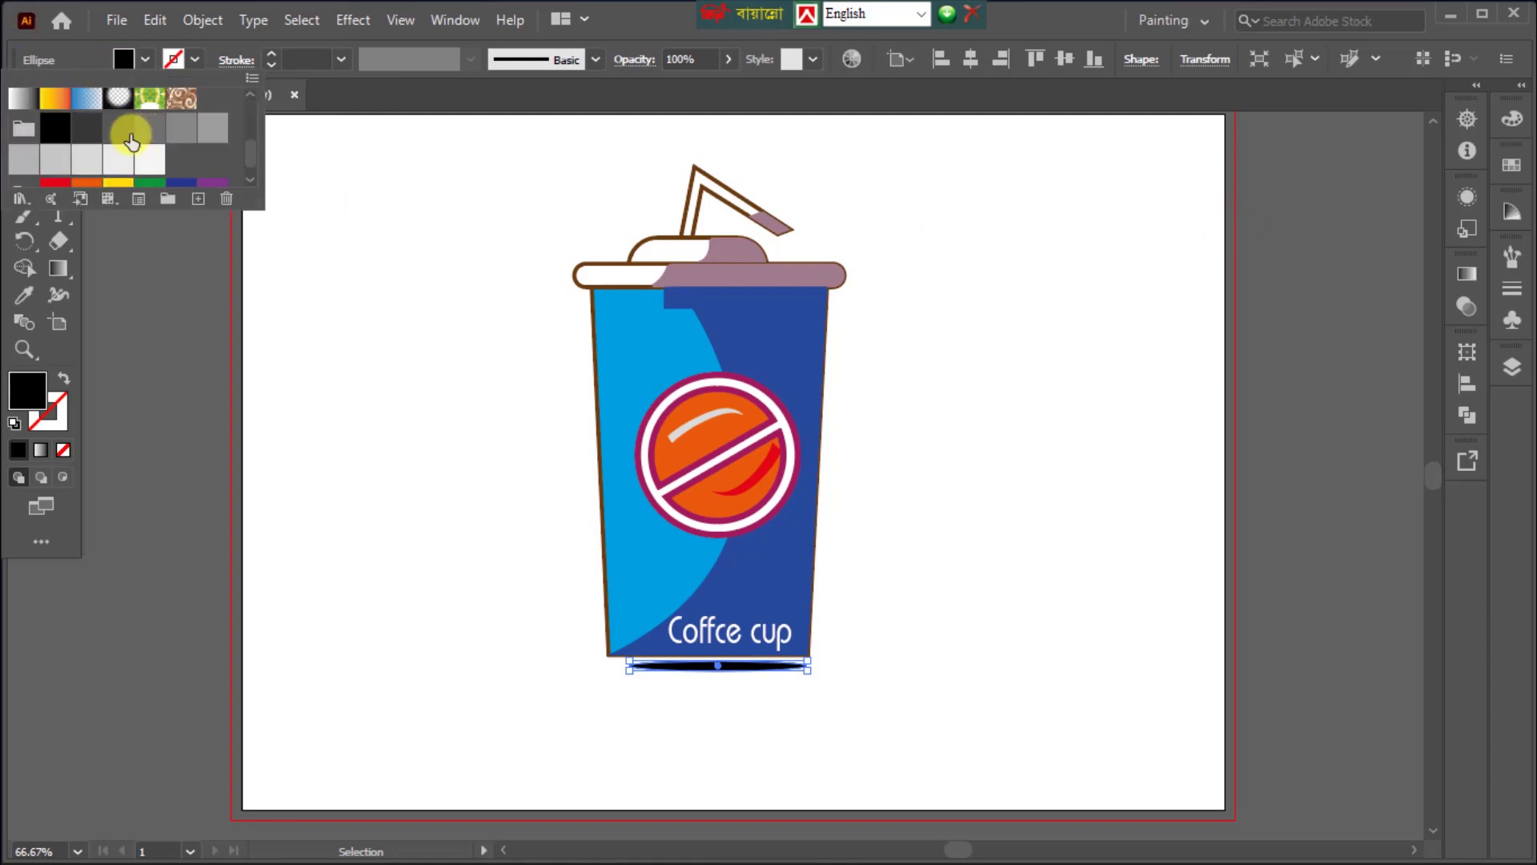
left_click(122, 128)
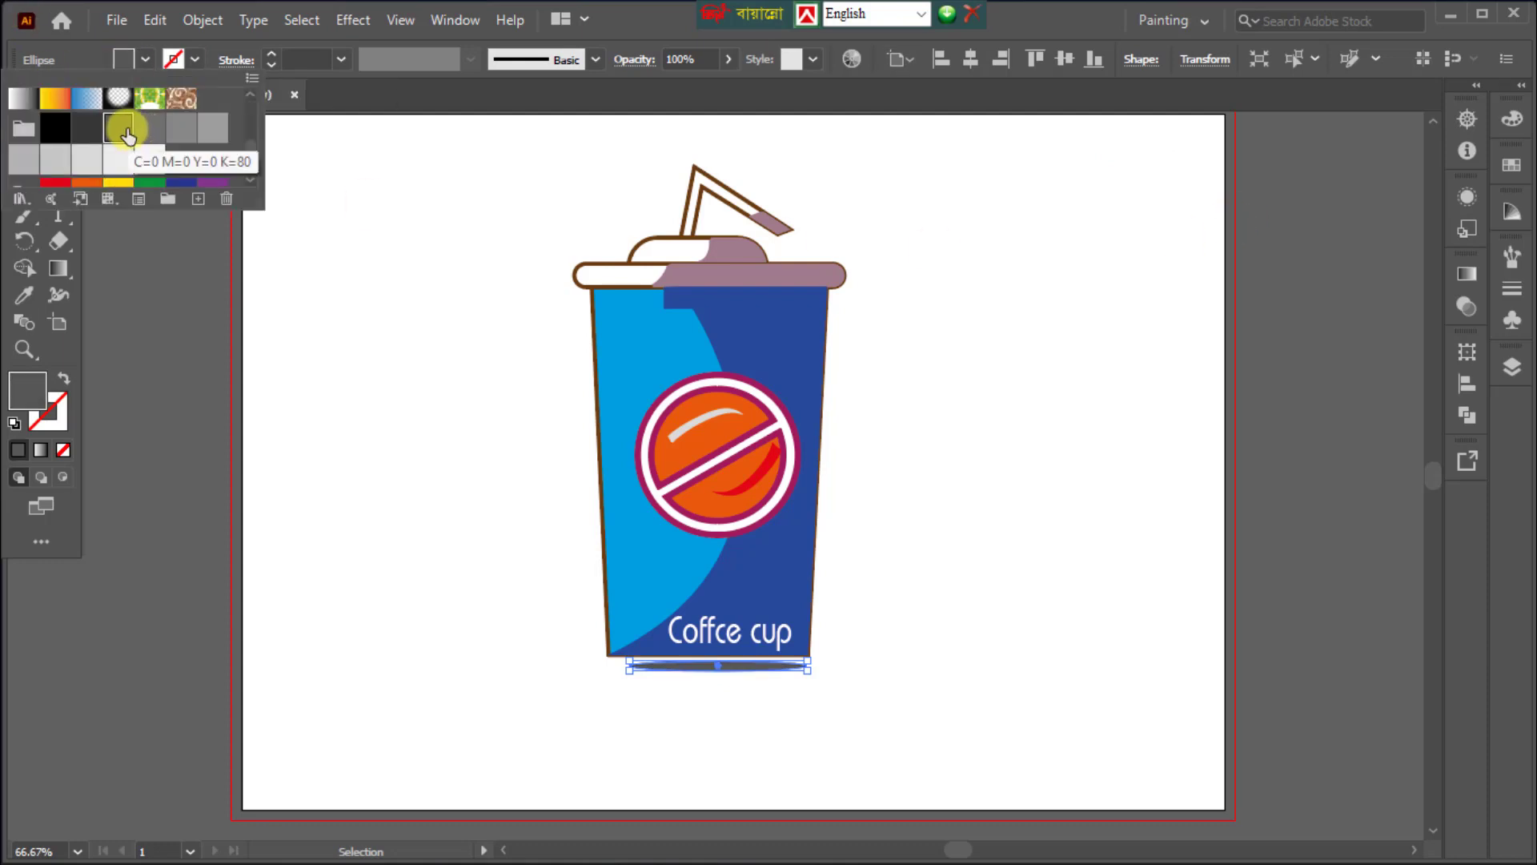
left_click(88, 157)
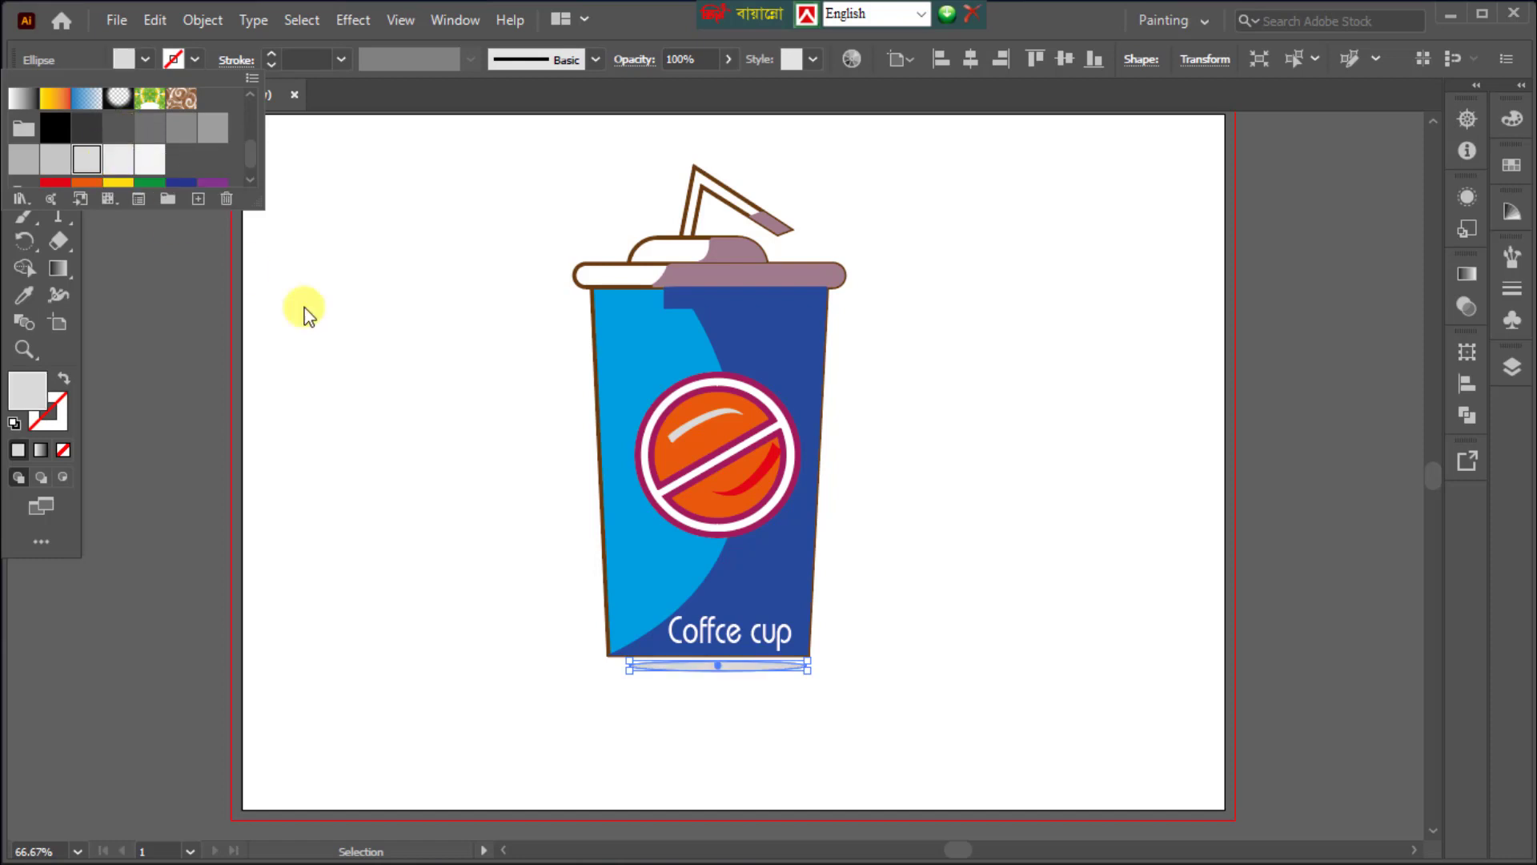
left_click(378, 383)
left_click(461, 475)
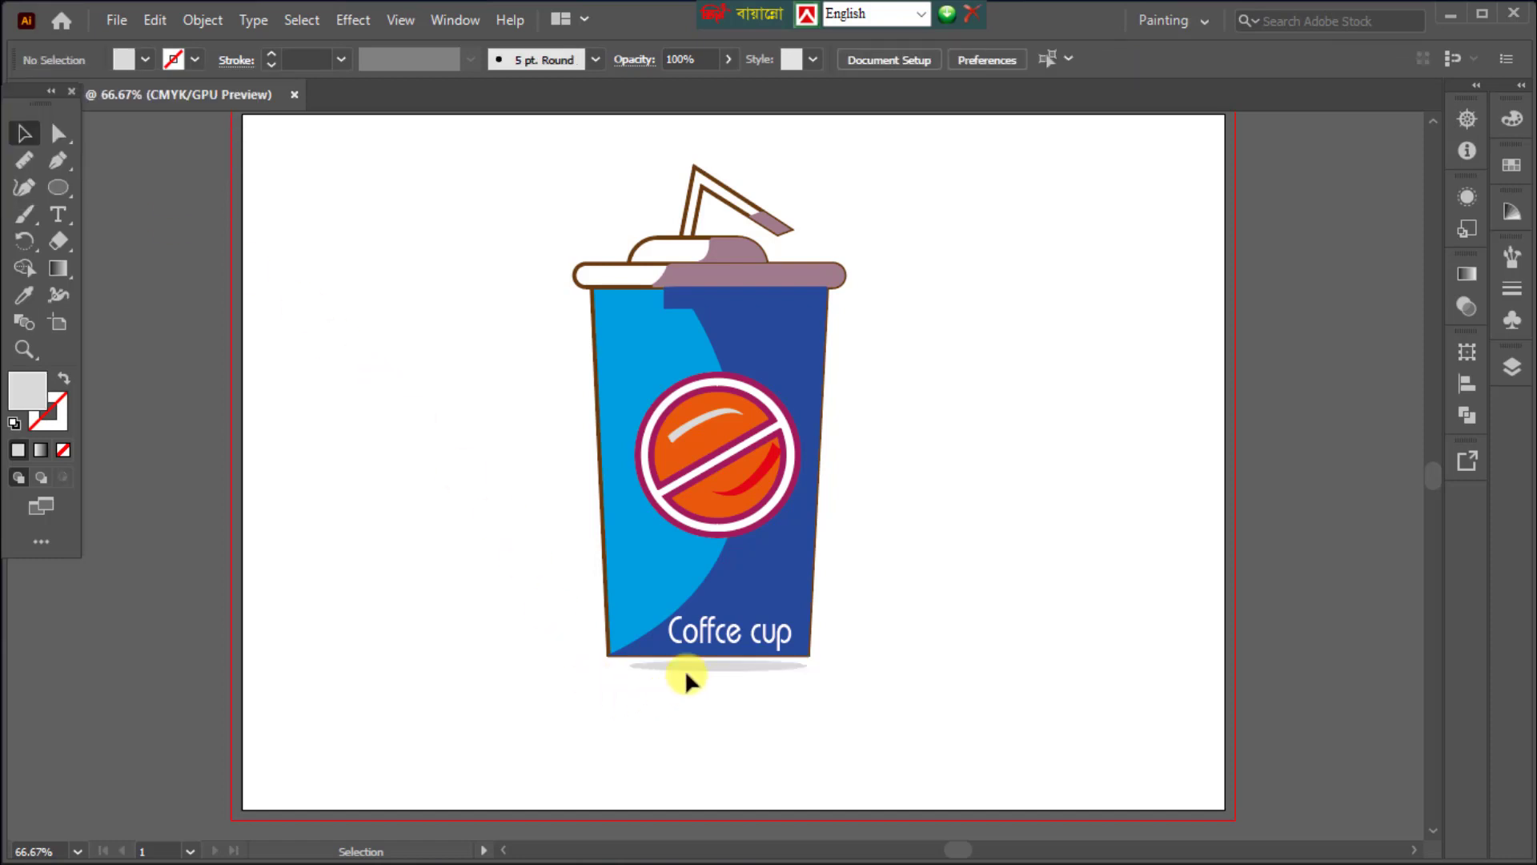
Move the grey shadow ellipse slightly up and left so it meets the cup's bottom edge, and deselect it.
left_click_drag(702, 675, 692, 664)
left_click(689, 699)
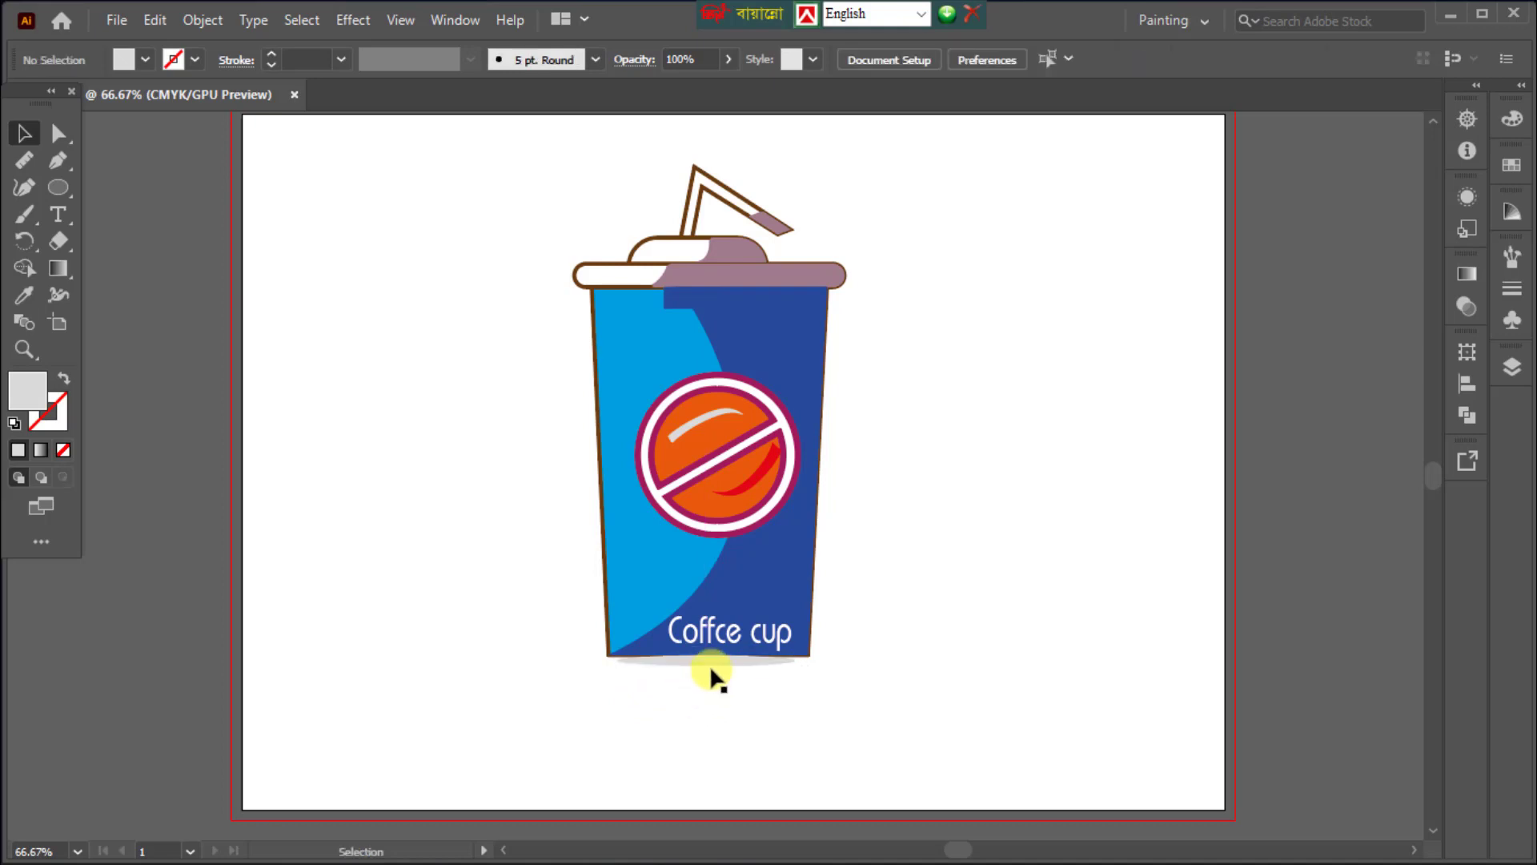
left_click(711, 660)
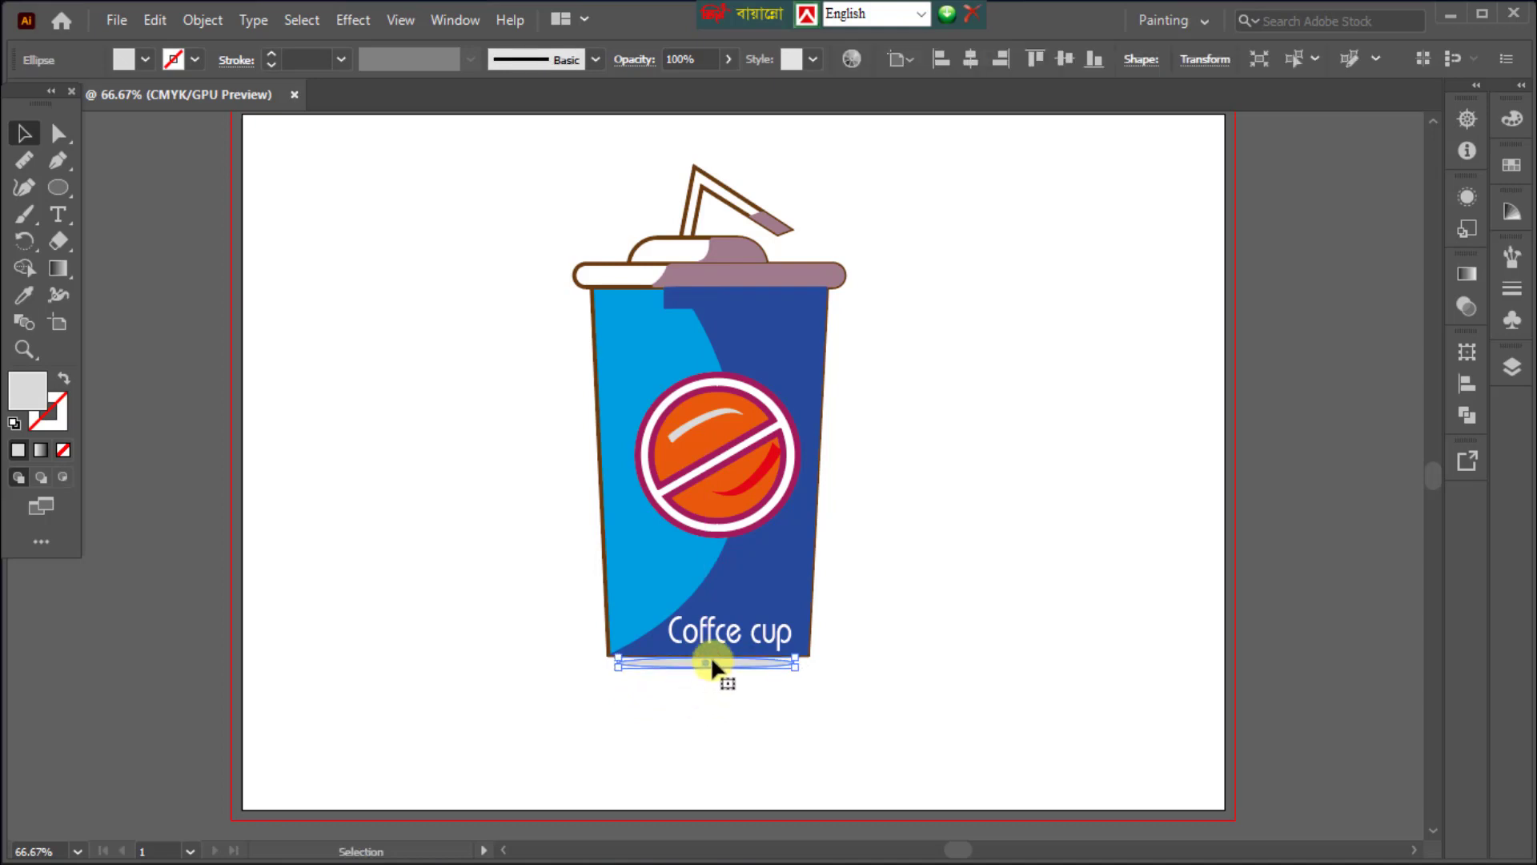
left_click(700, 709)
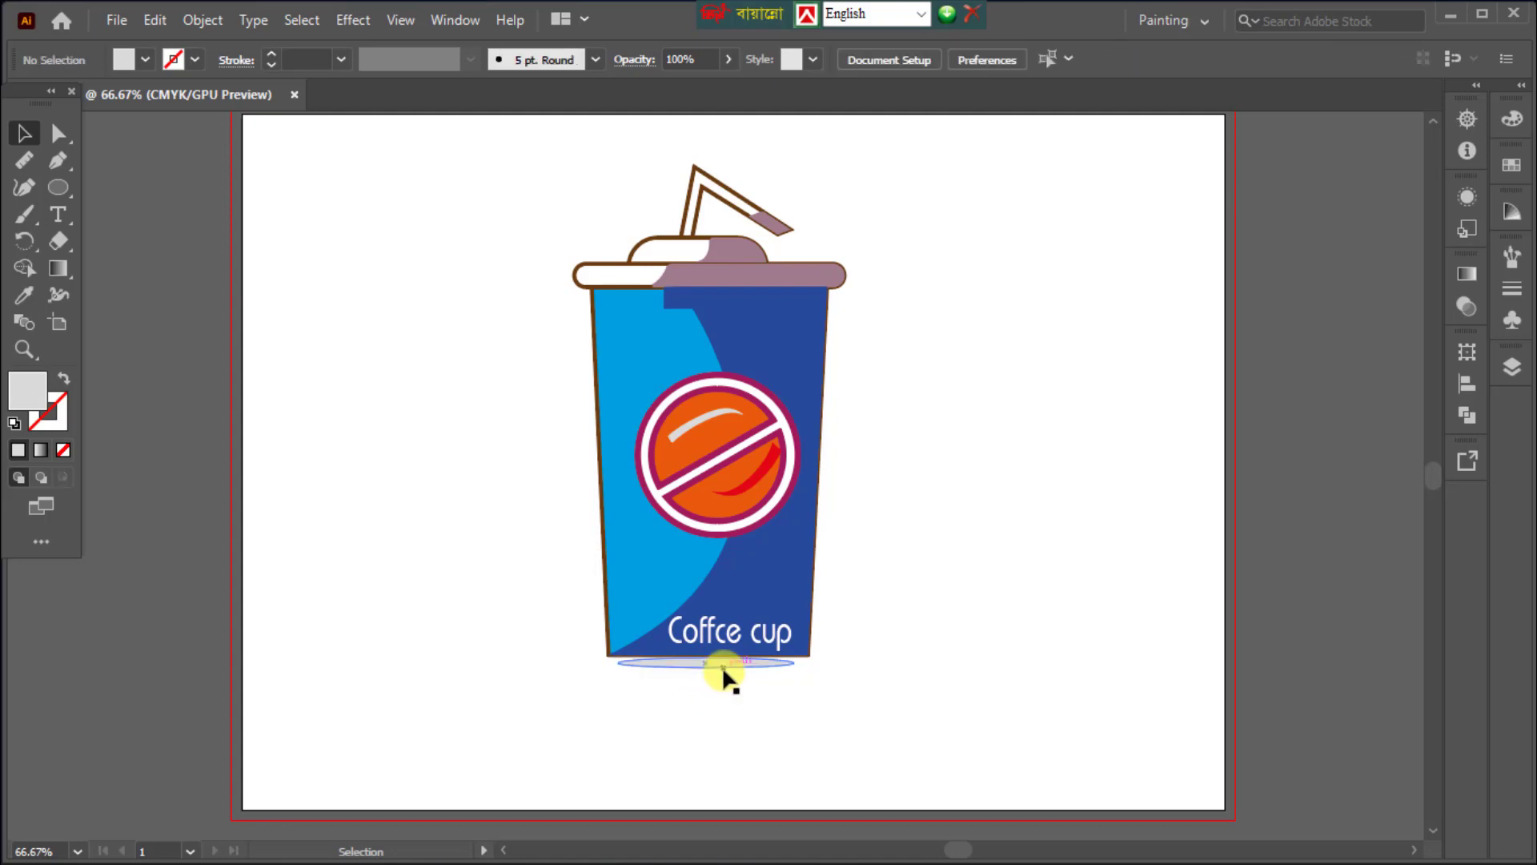
Apply a Gaussian Blur with a radius of about 4.2 pixels to the grey shadow ellipse, and deselect it.
left_click(722, 665)
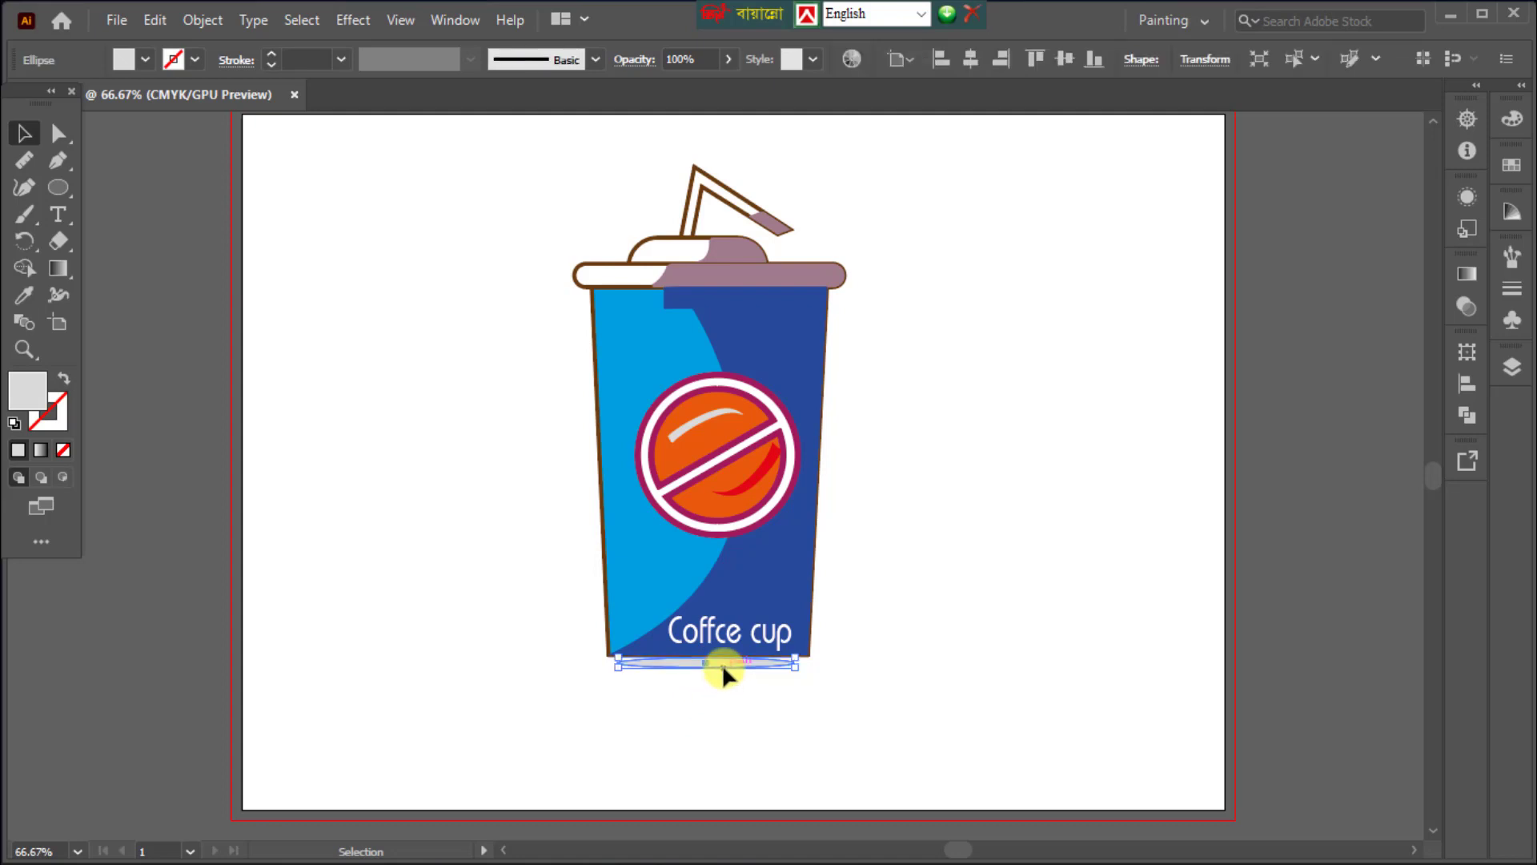
left_click(349, 22)
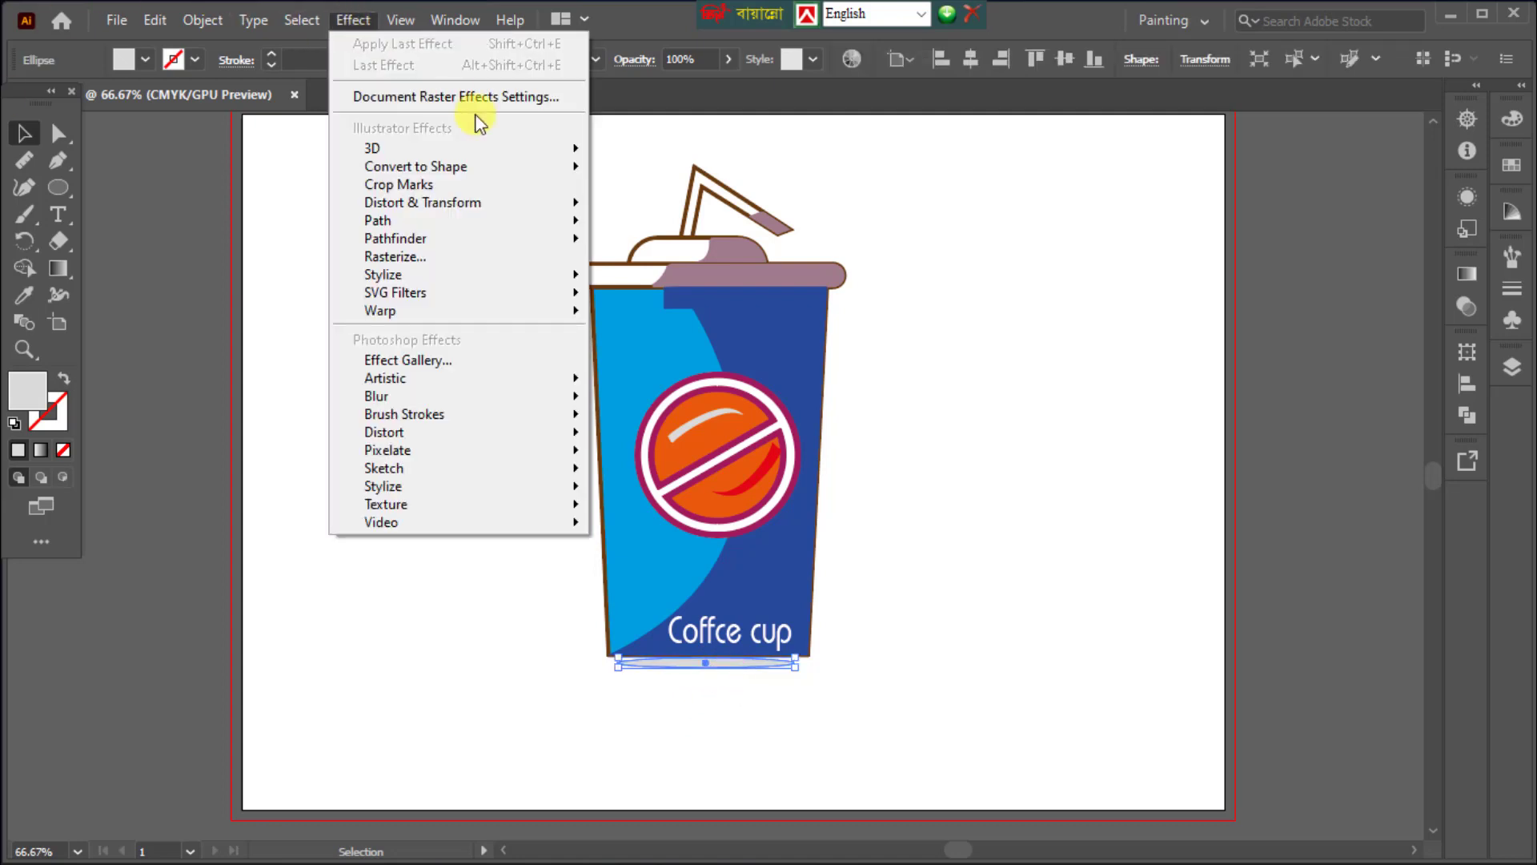
mouse_move(422, 394)
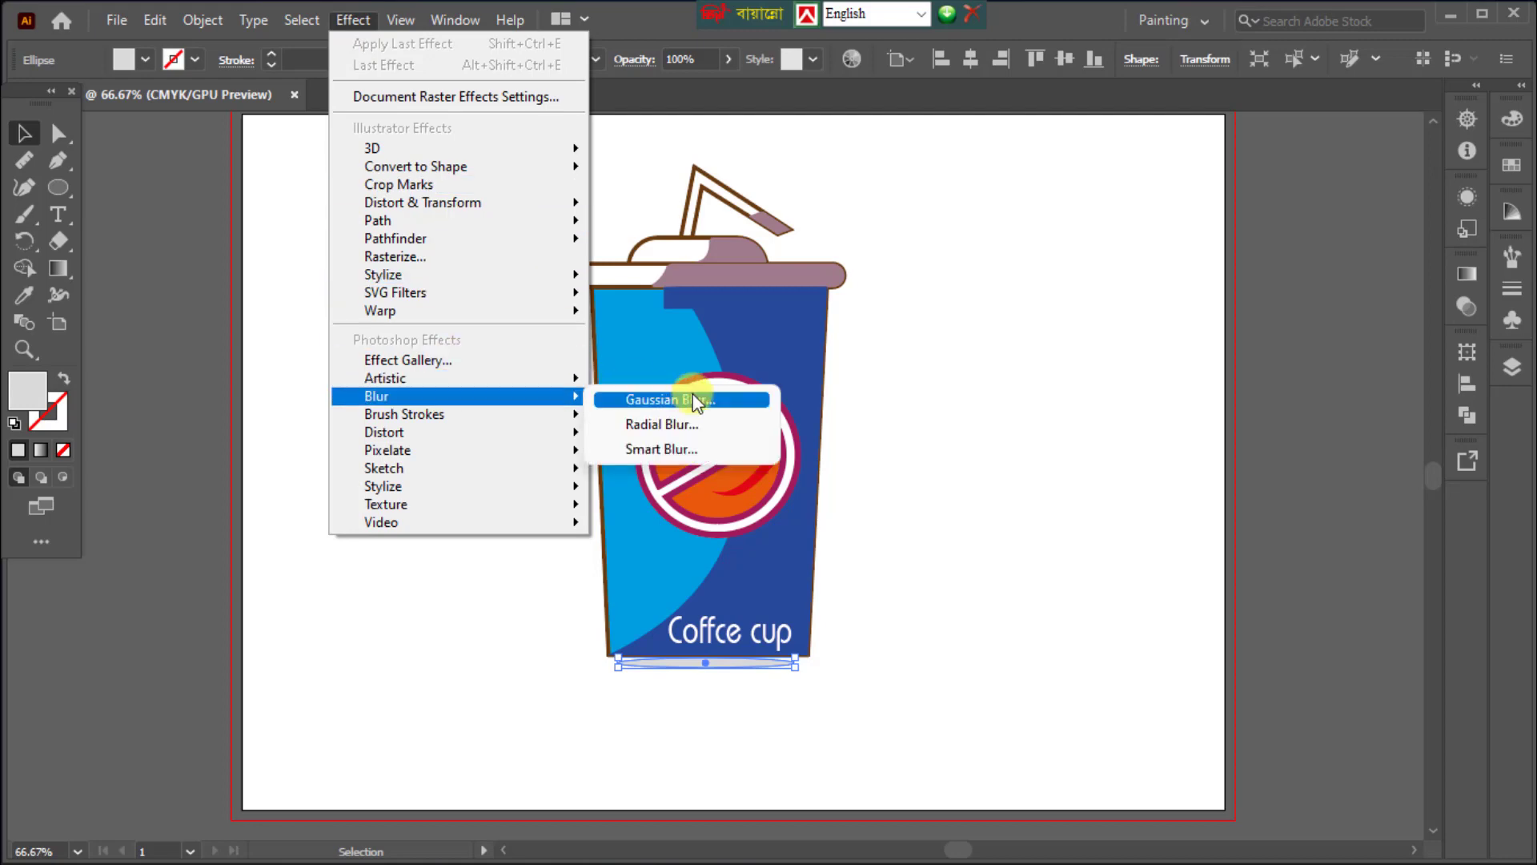
left_click(713, 402)
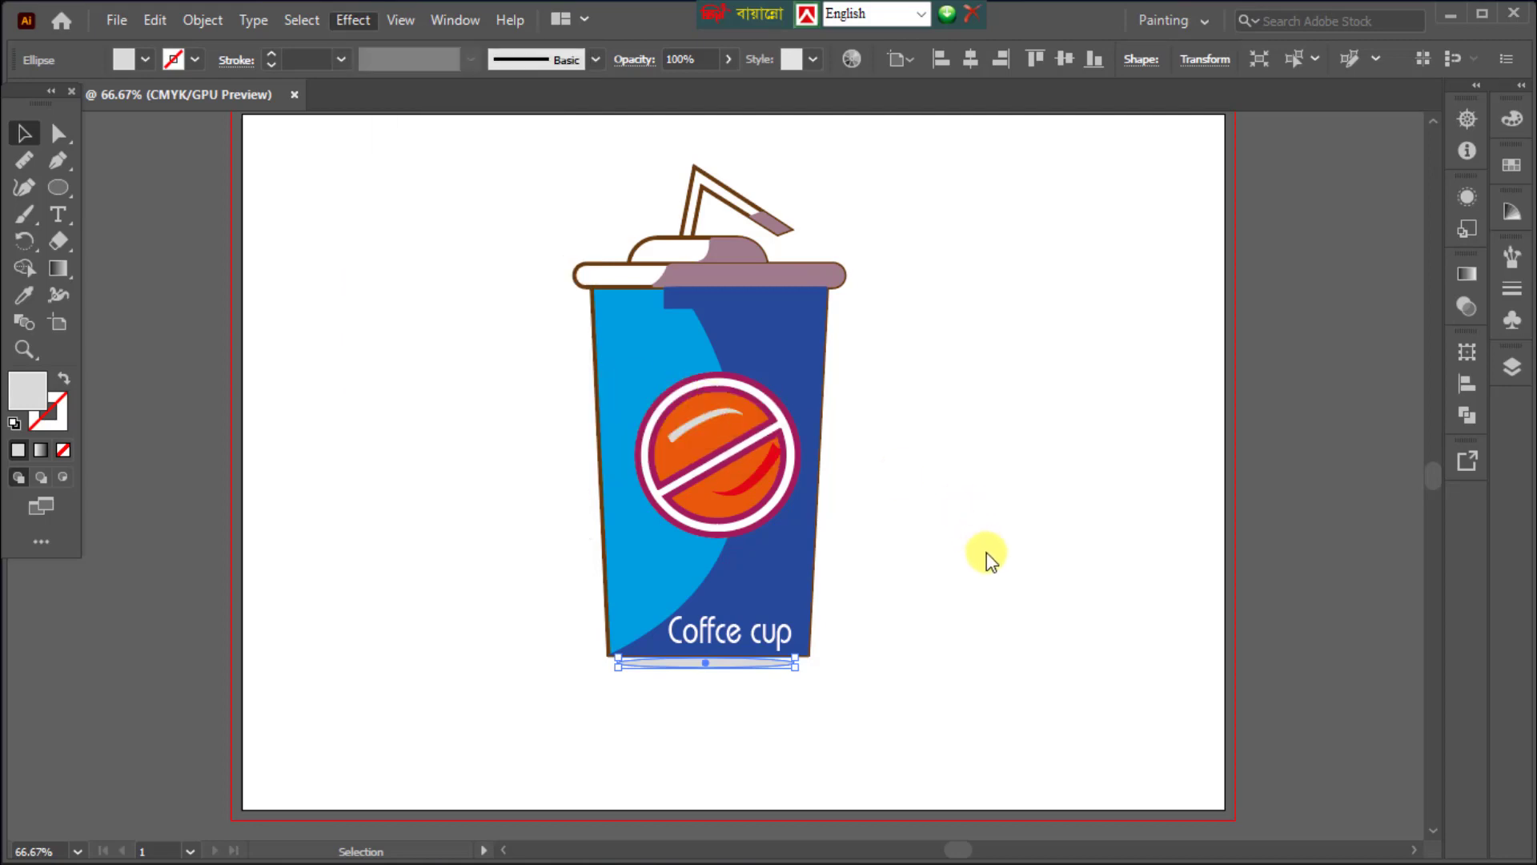
left_click_drag(985, 452, 1009, 448)
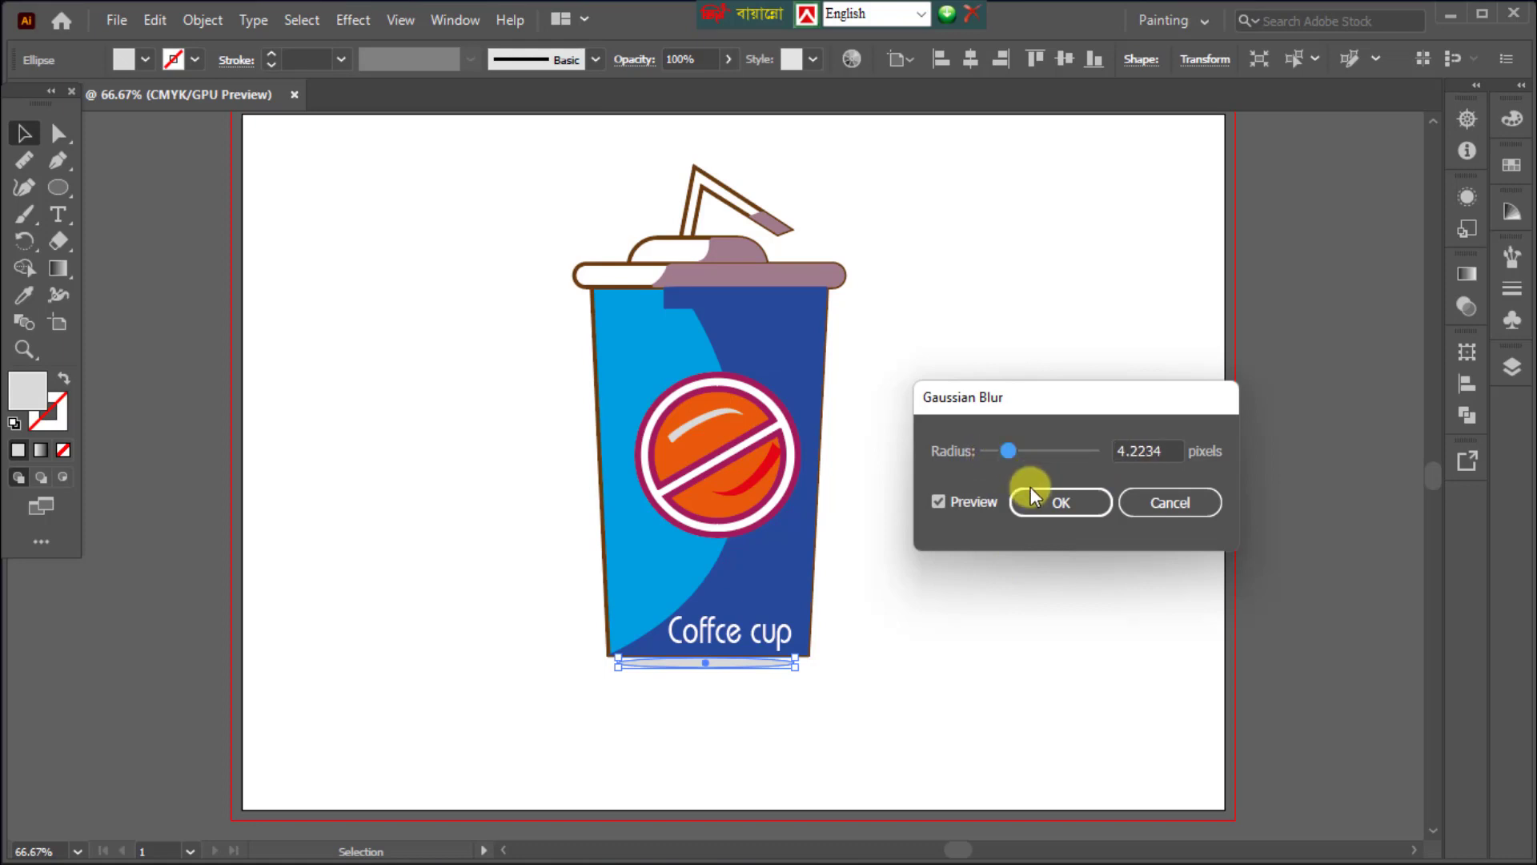
left_click(1049, 503)
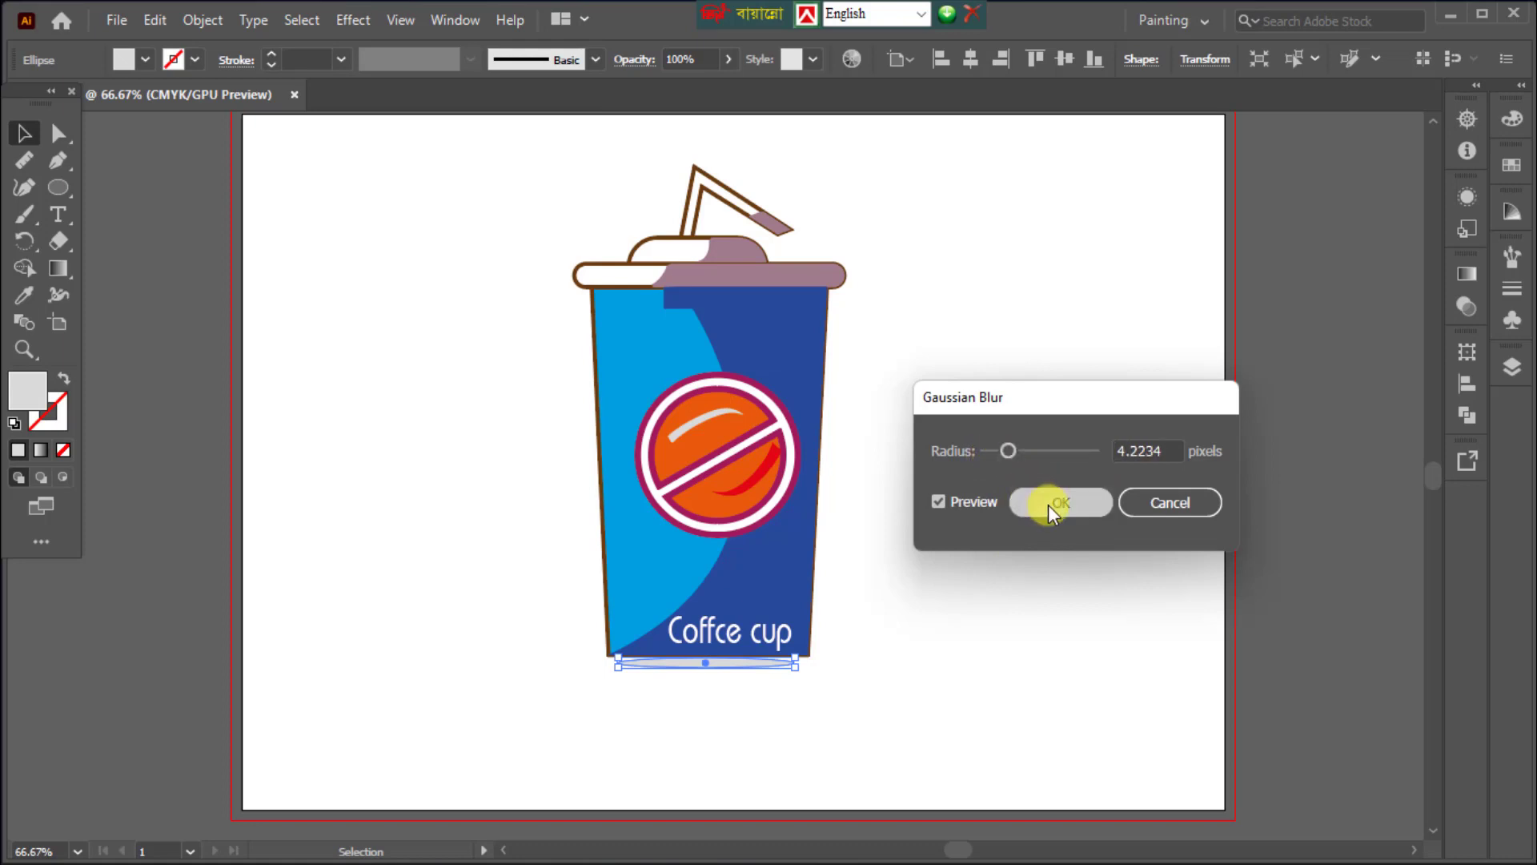
left_click(483, 441)
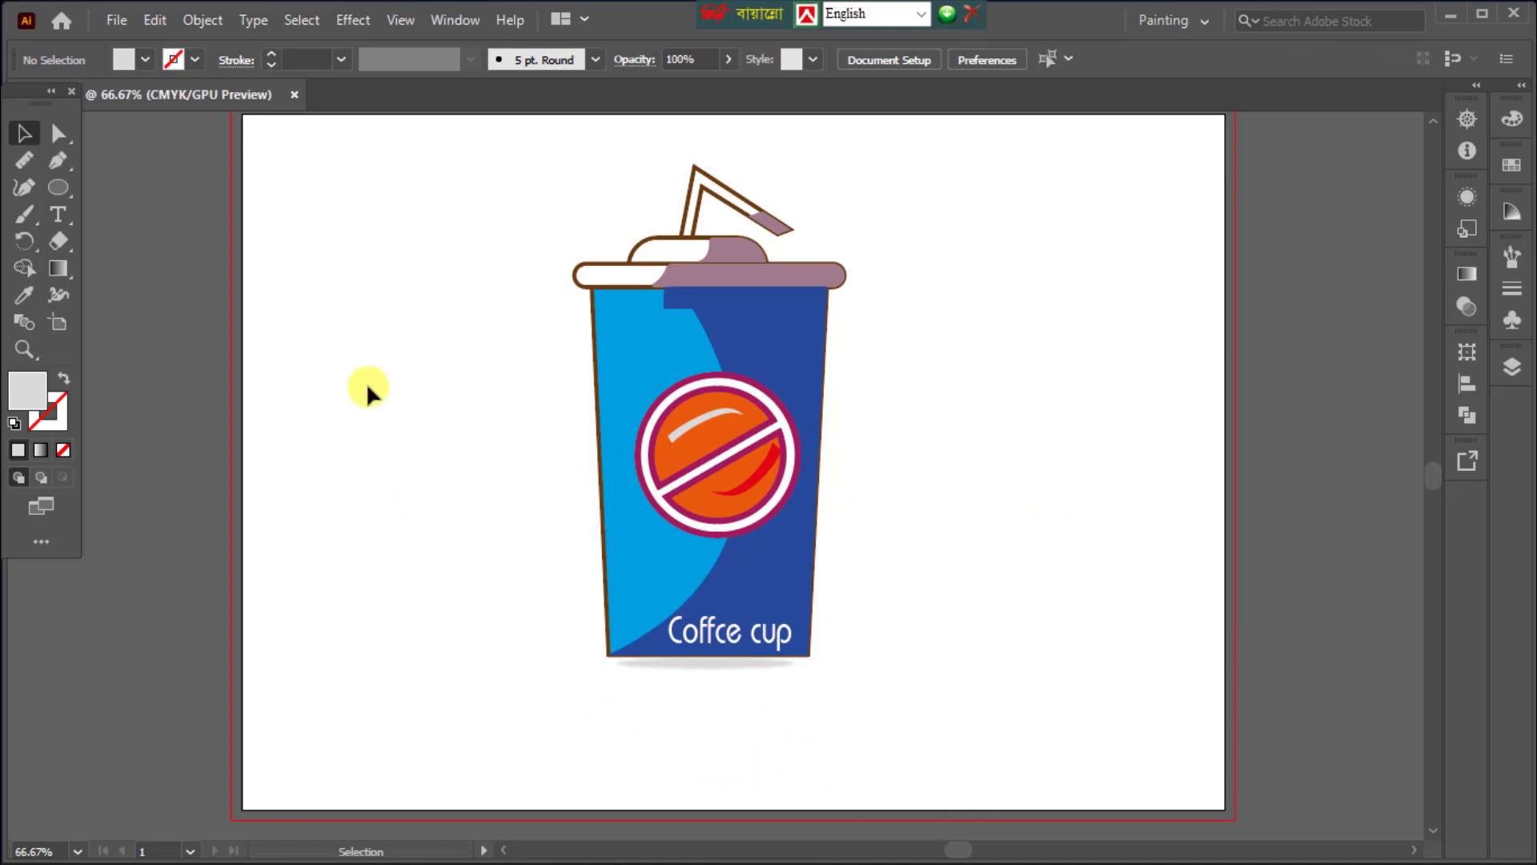
Move the blurred shadow slightly down from the cup's base, and deselect it.
left_click_drag(413, 152, 903, 710)
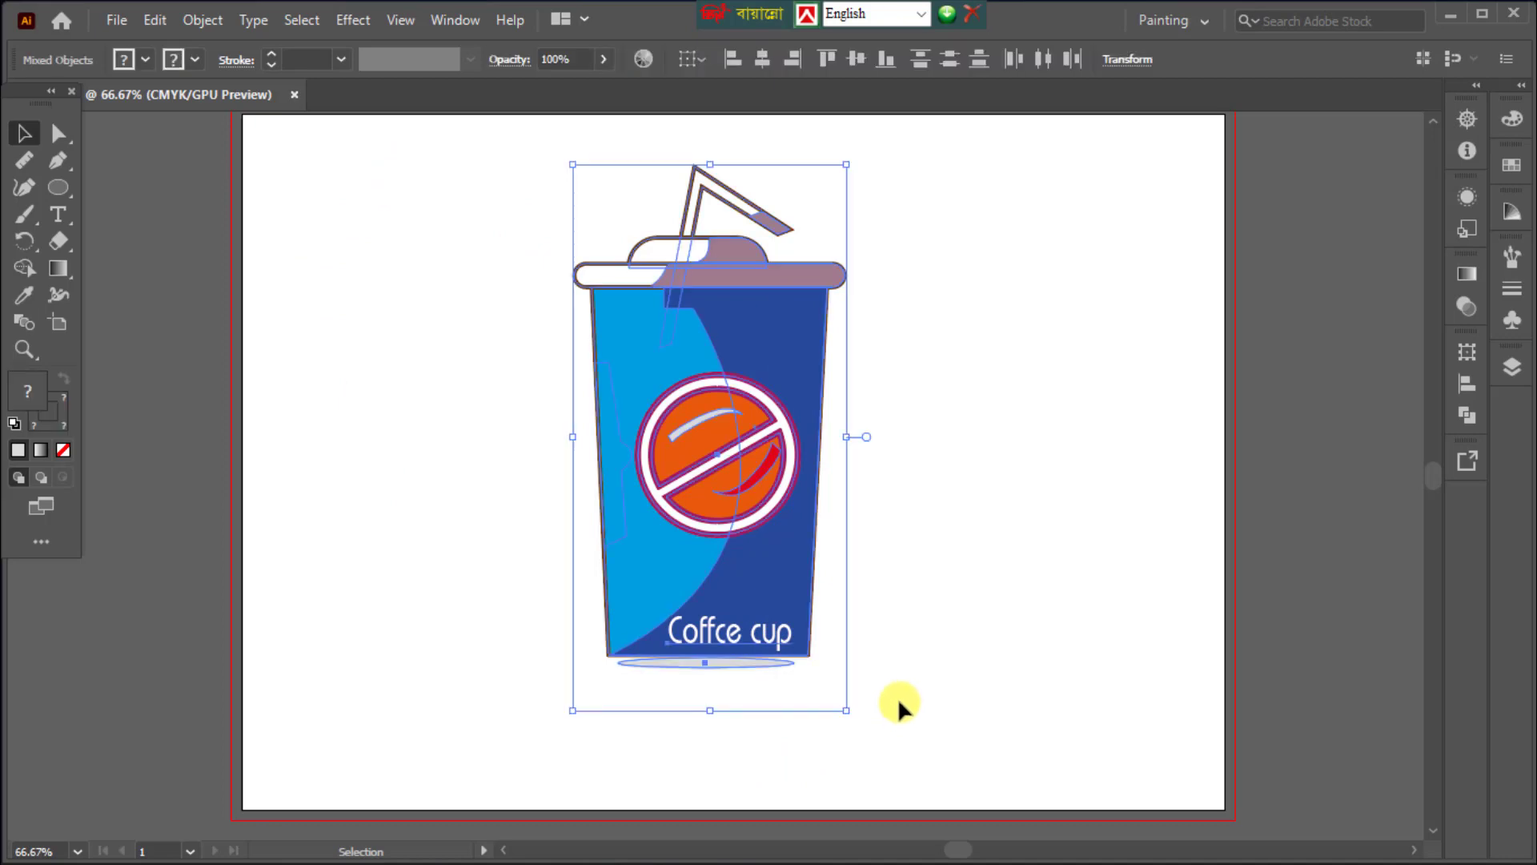
left_click(704, 687)
left_click(717, 664)
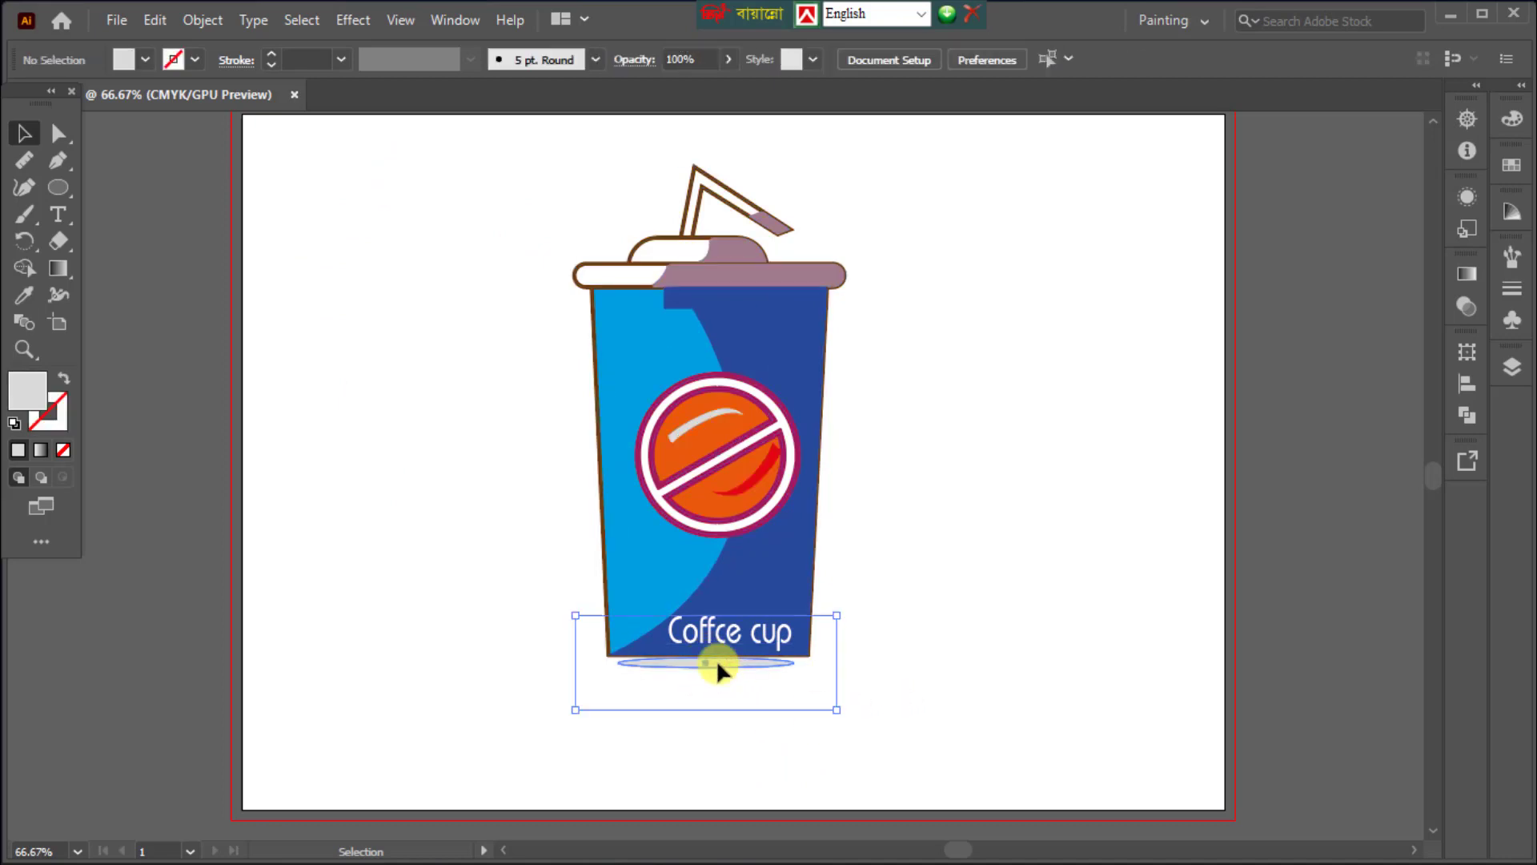
left_click_drag(719, 671, 718, 674)
left_click(989, 640)
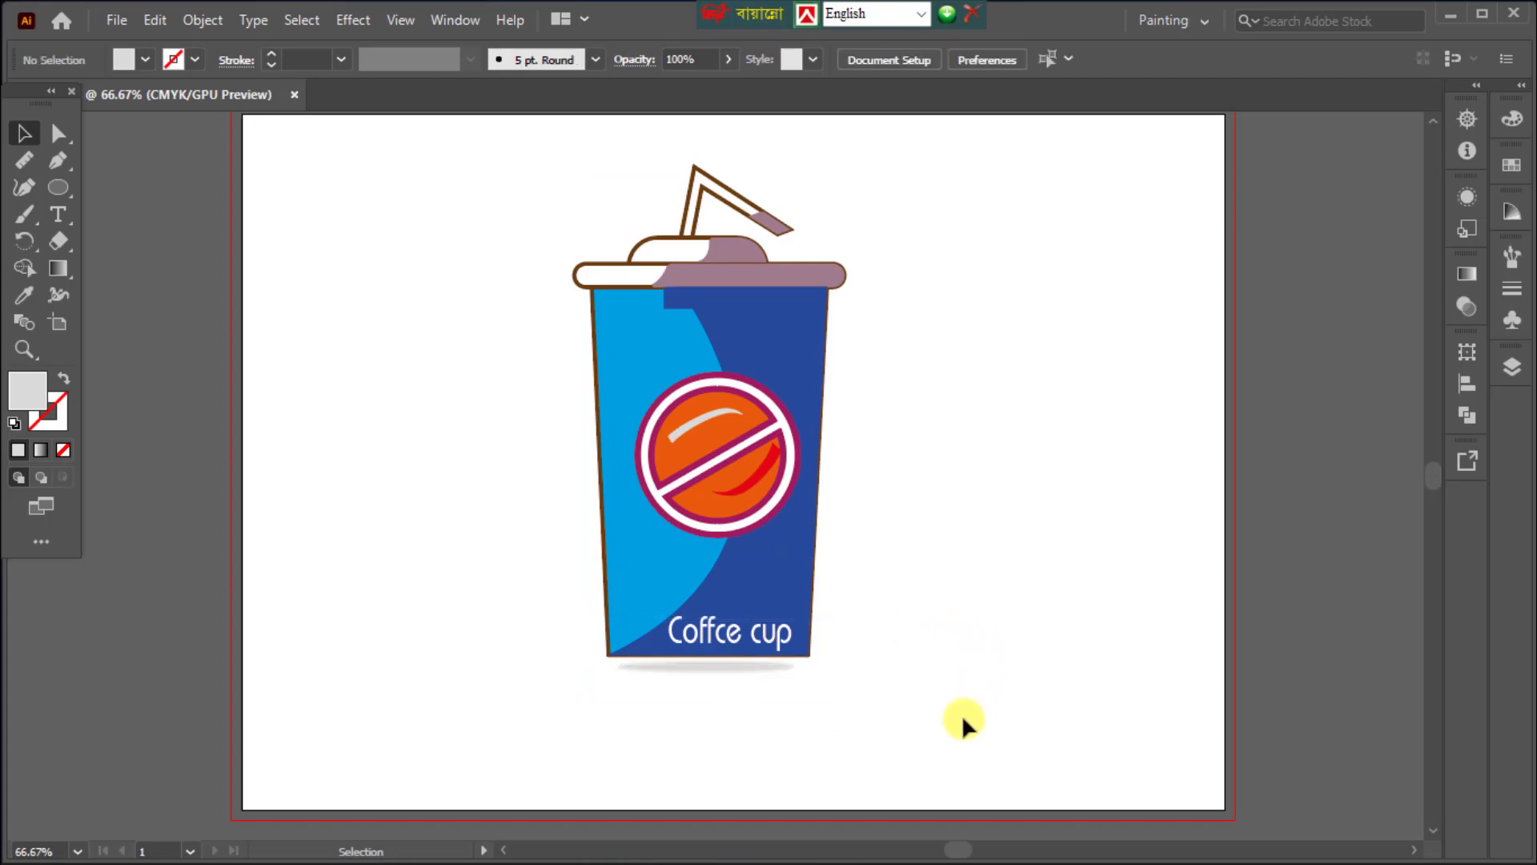
Group the whole coffee cup together with its blurred shadow.
left_click_drag(530, 158, 915, 710)
right_click(716, 523)
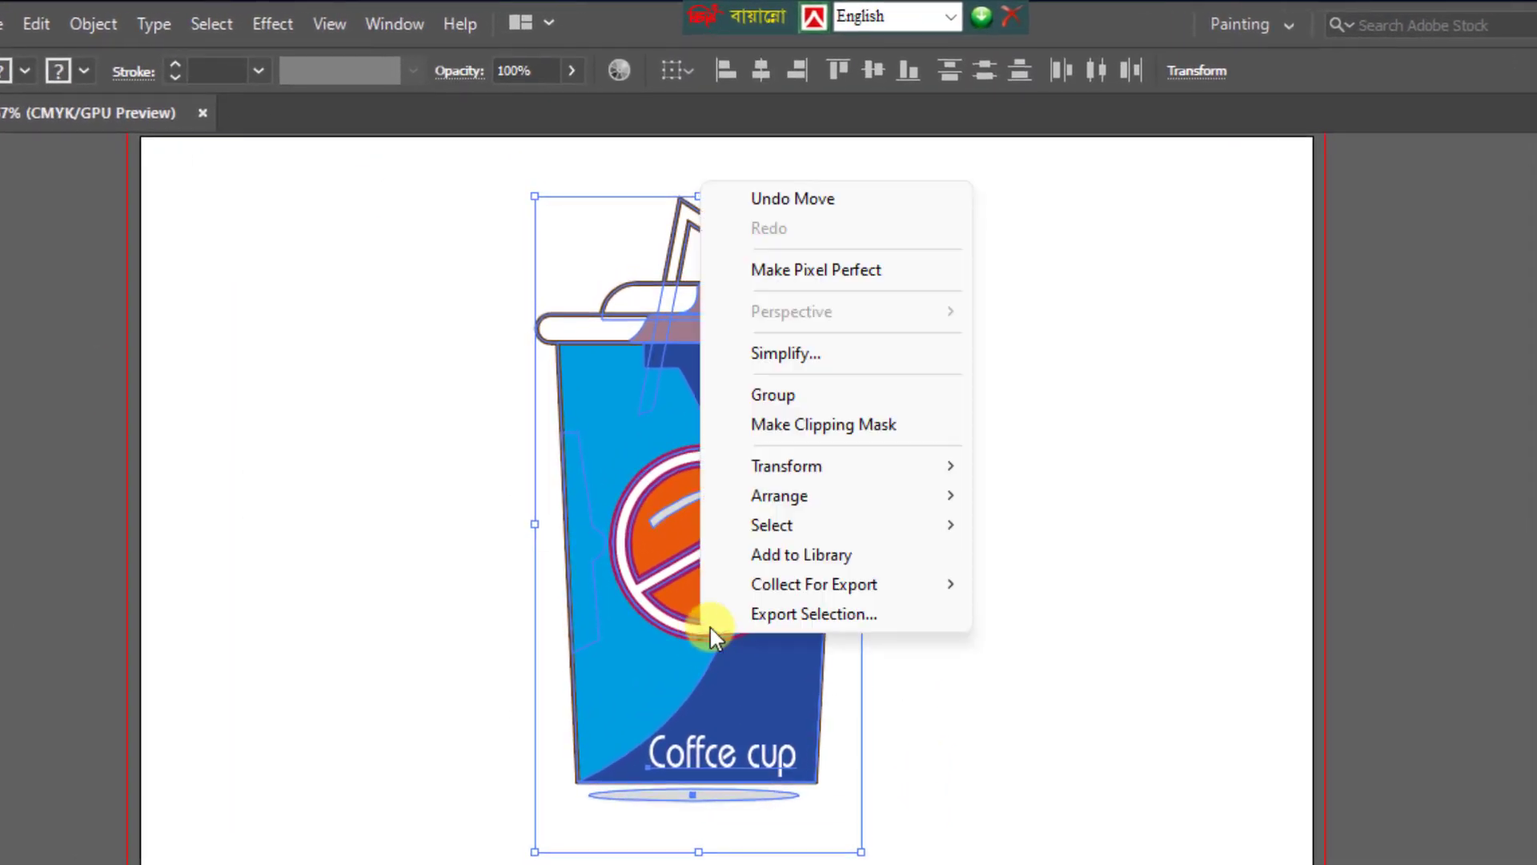
left_click(834, 398)
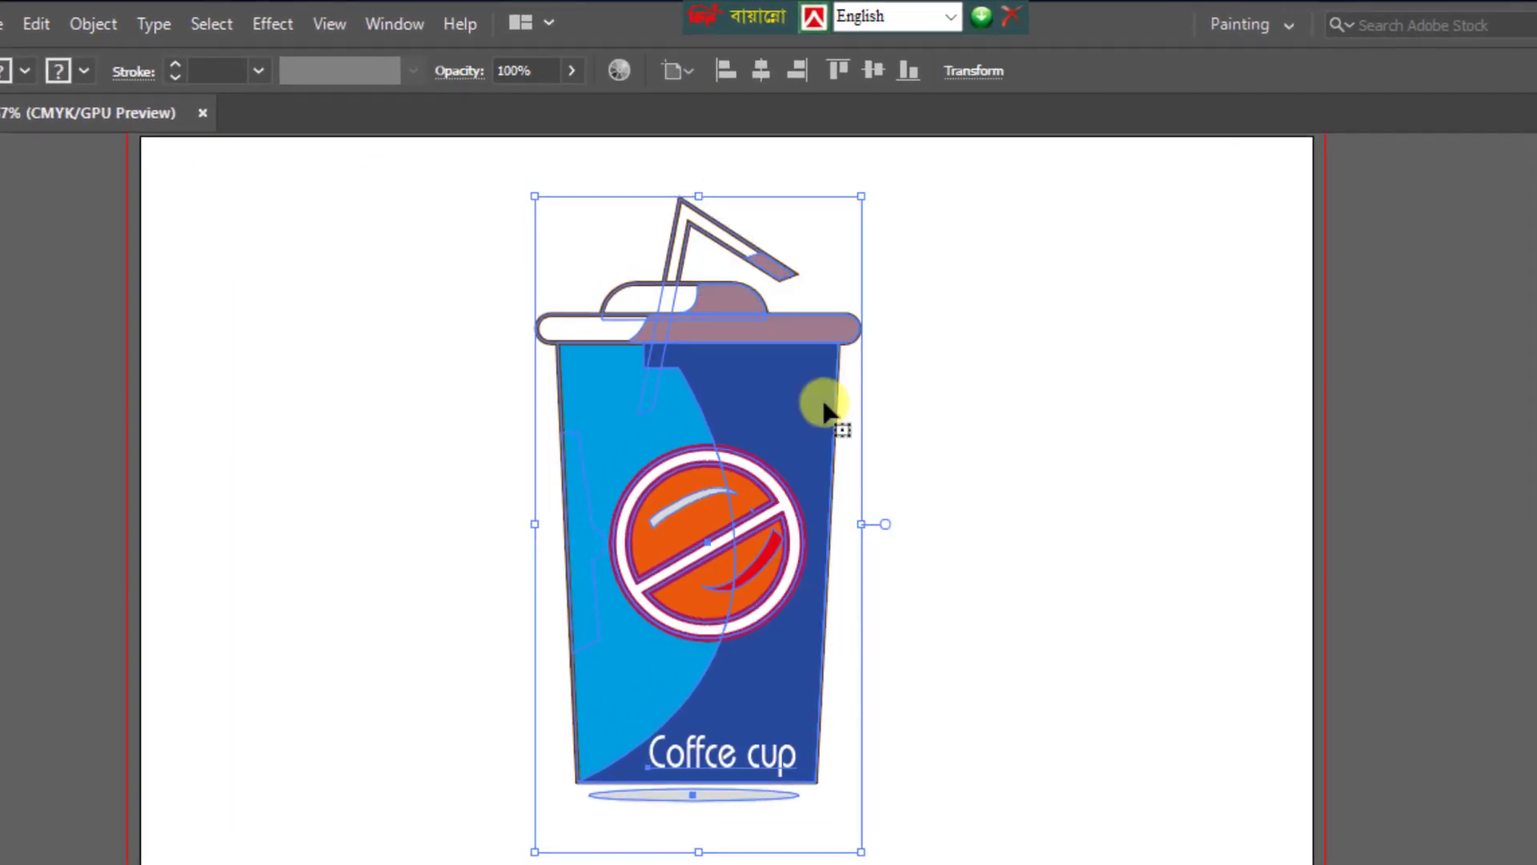